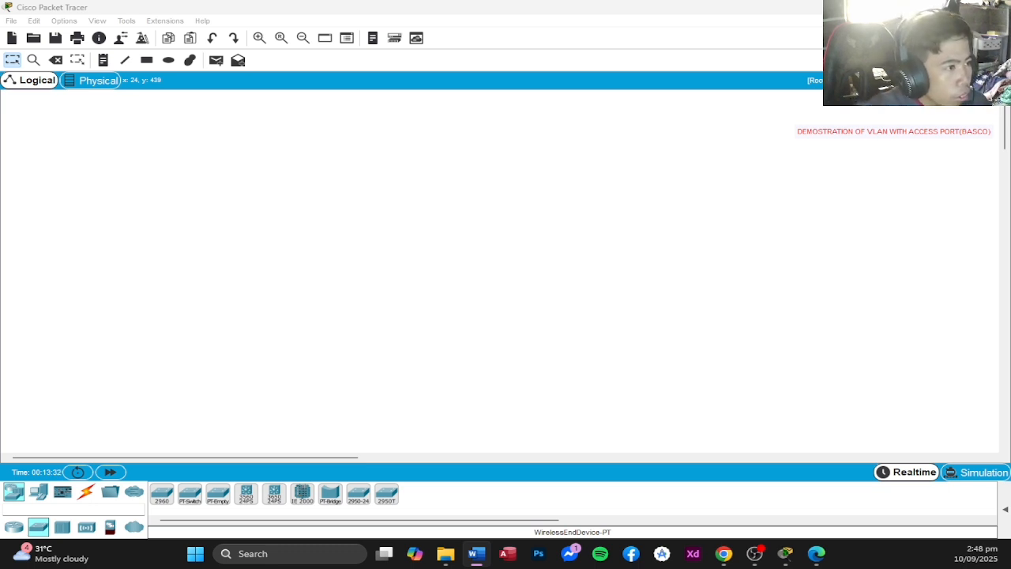
Place a 2950-24 switch in the upper part of the logical workspace and shift it slightly.
key(alt+Tab)
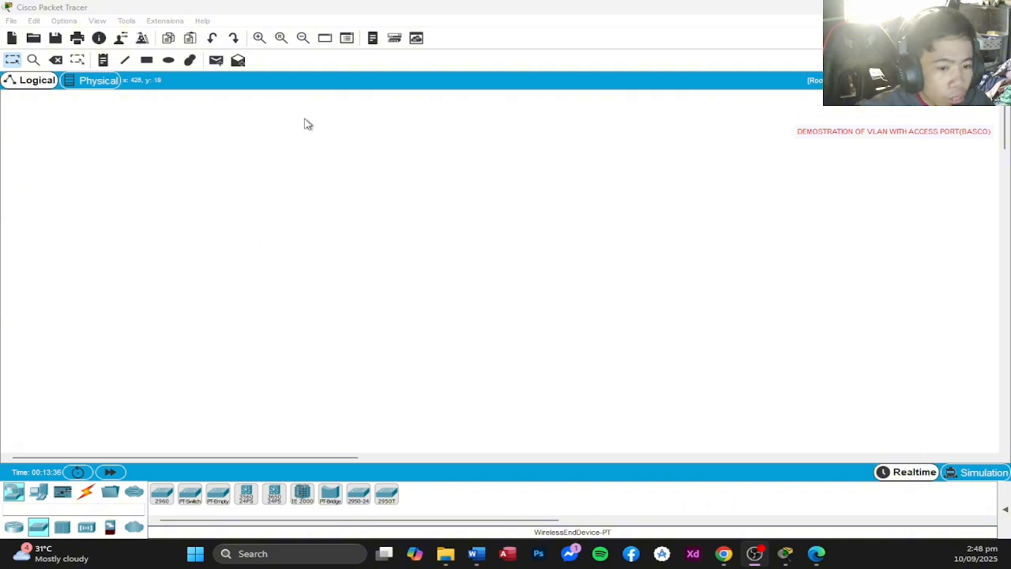
click(326, 174)
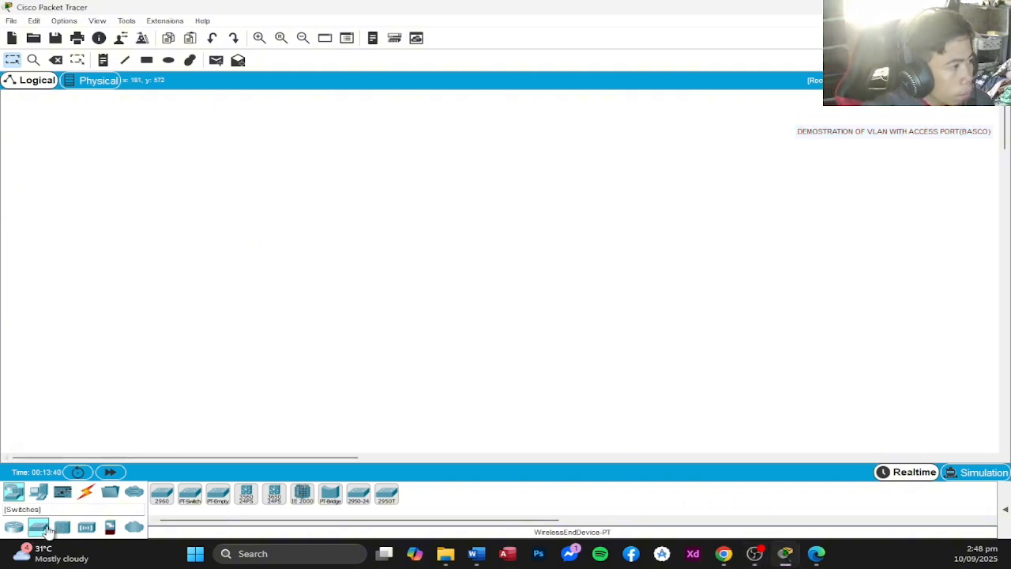
click(361, 495)
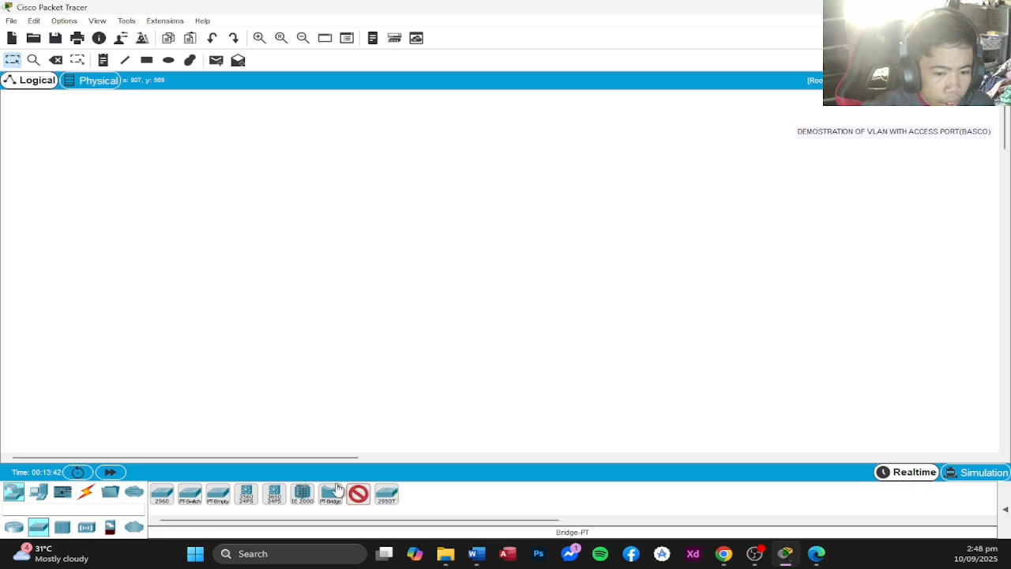
click(305, 205)
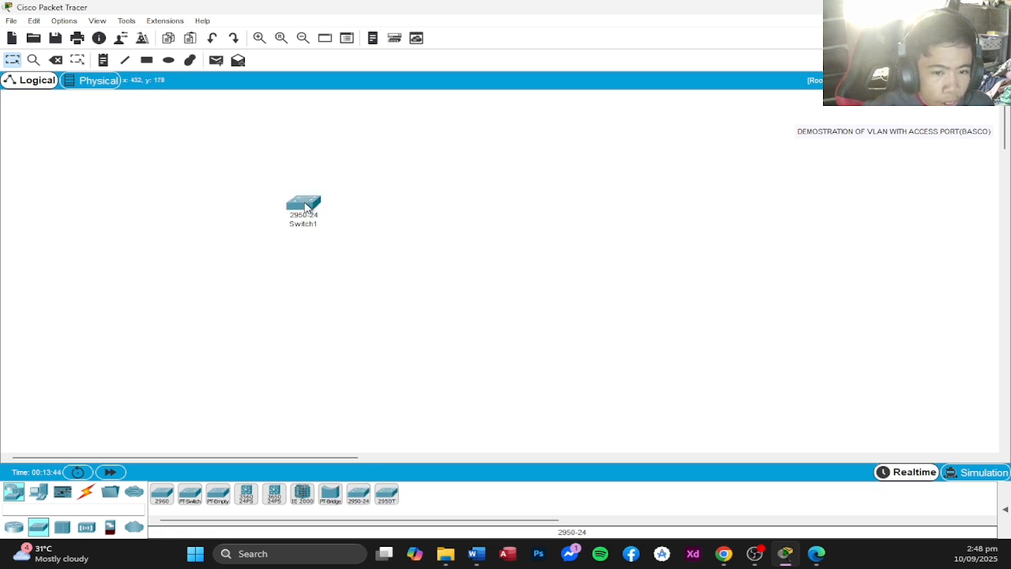
drag(299, 221, 328, 220)
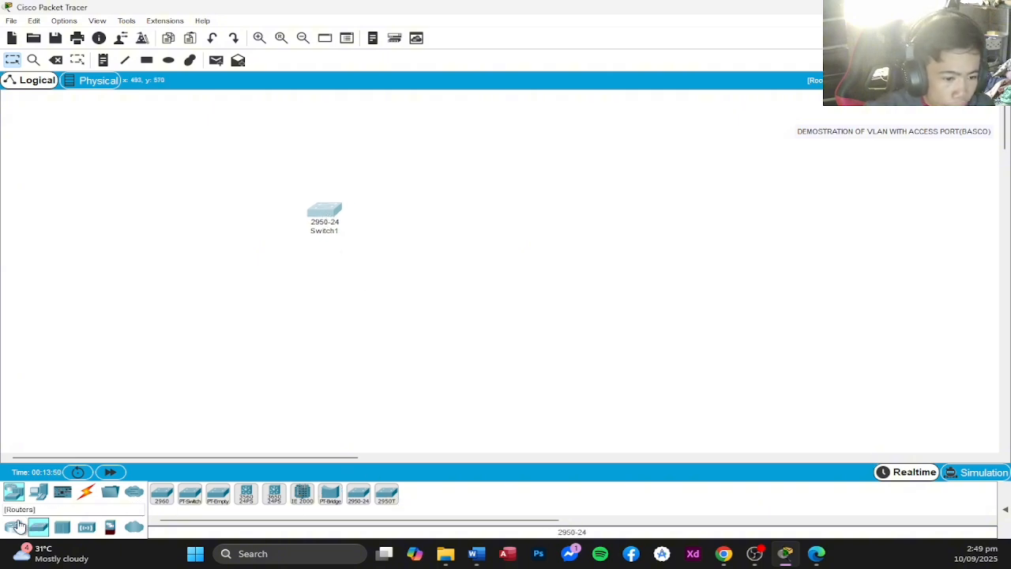
Add three PC end devices in a vertical column to the left of the switch.
click(39, 492)
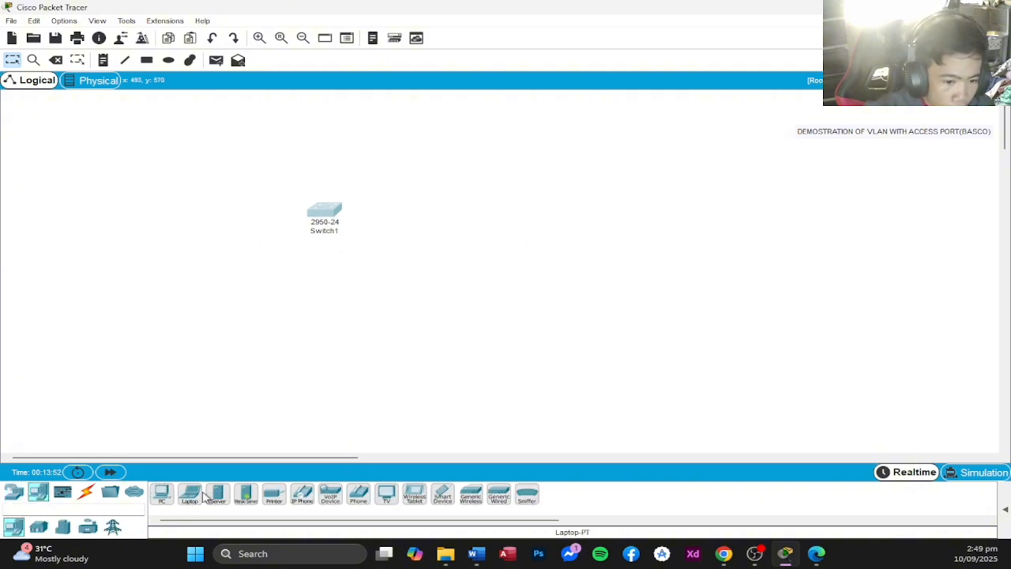
click(162, 493)
click(199, 167)
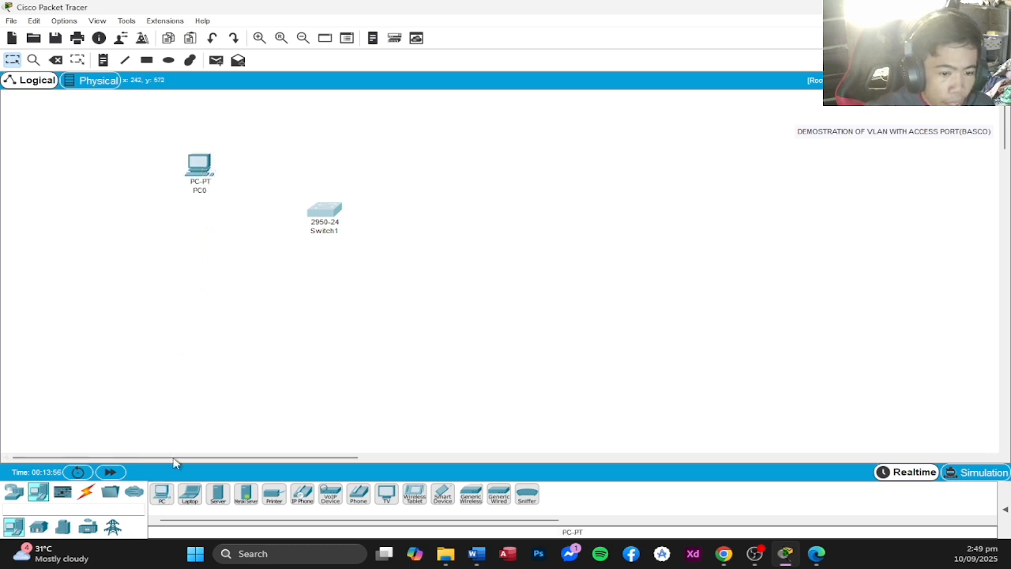
click(162, 493)
click(194, 225)
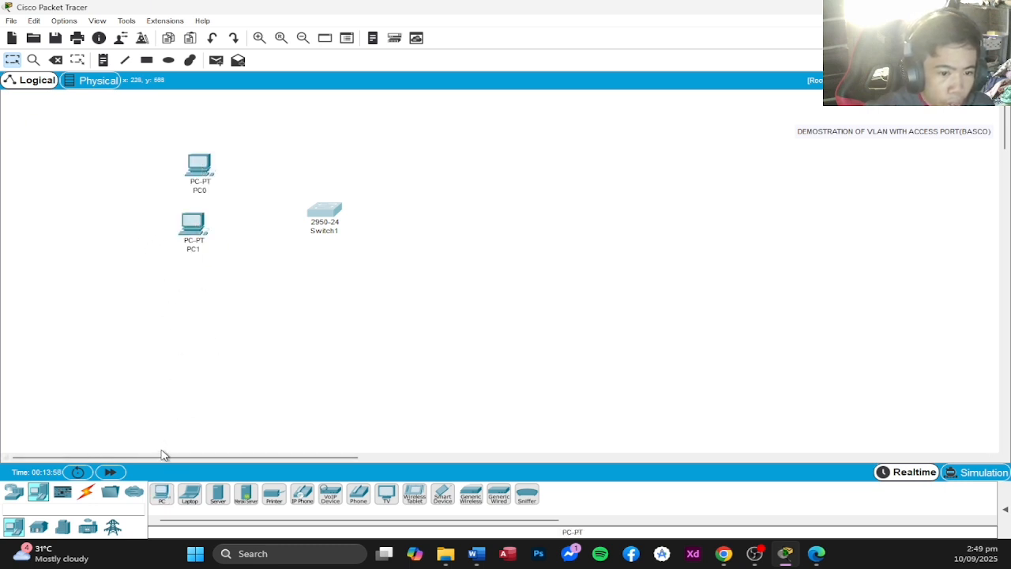
click(162, 493)
click(198, 274)
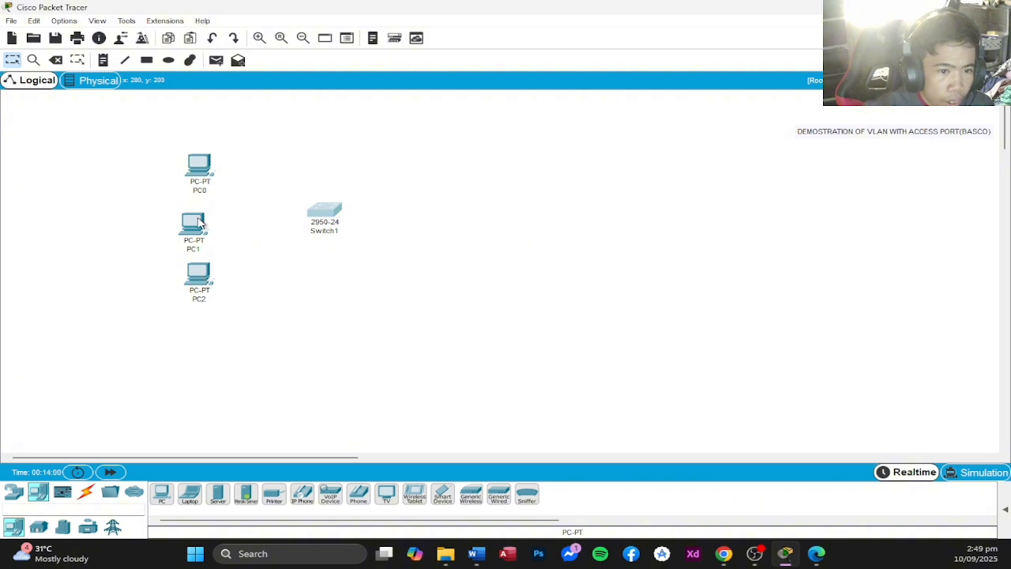
Rearrange the three PCs into a diagonal arc and move the switch up level with the lowest PC.
drag(202, 174, 232, 126)
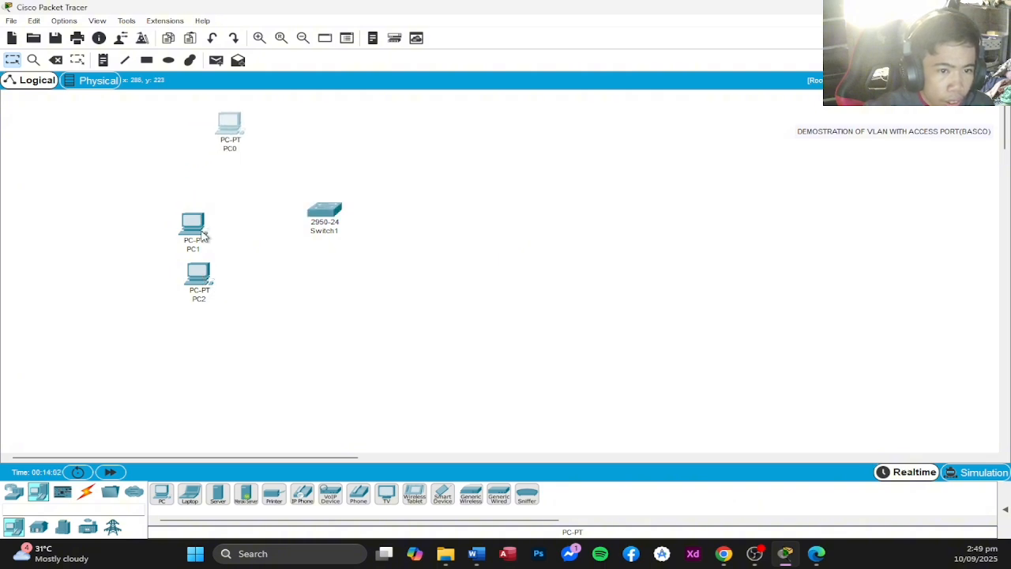
drag(203, 235, 203, 169)
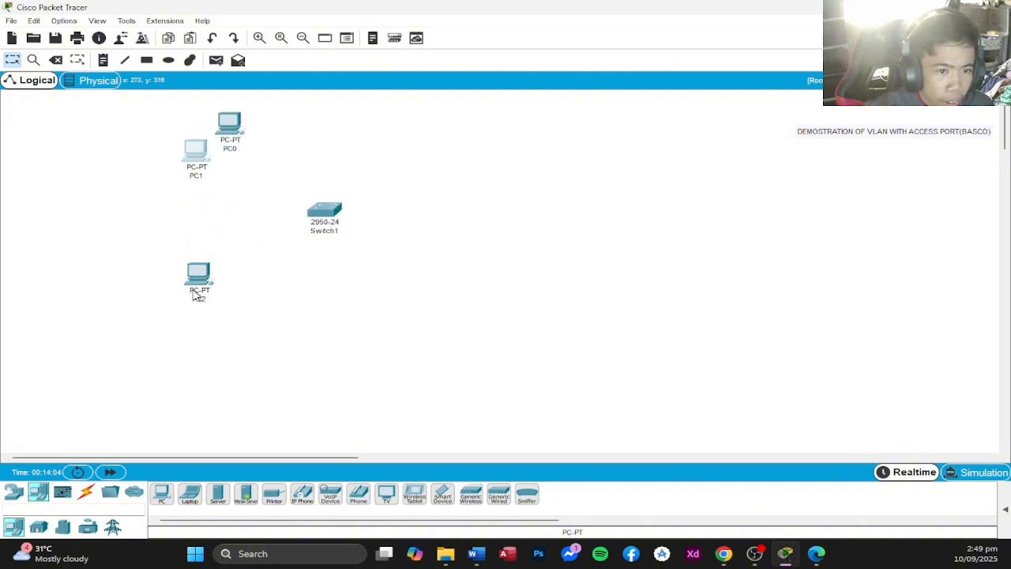
drag(195, 294, 174, 212)
drag(326, 219, 312, 207)
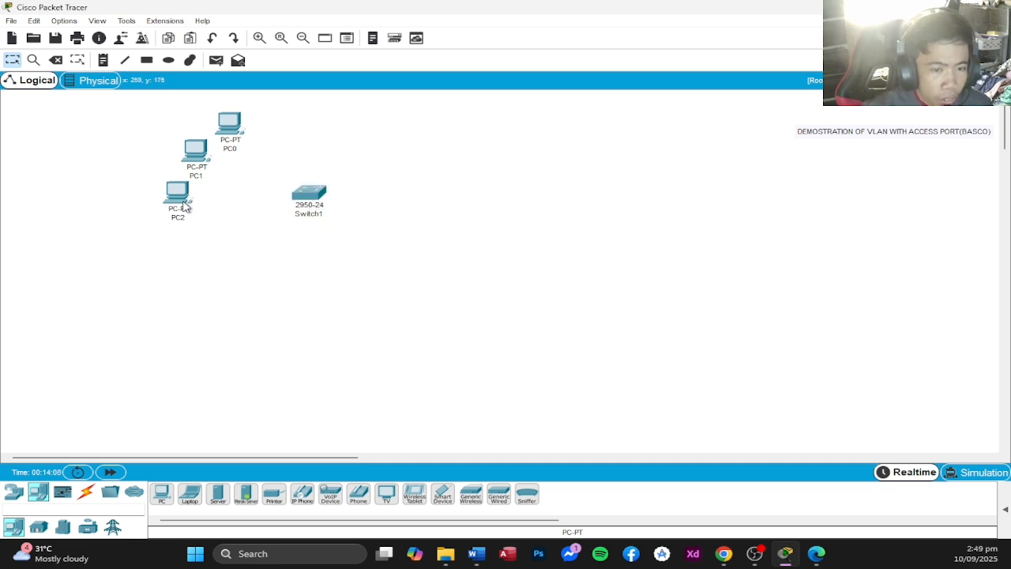
Connect PC0's FastEthernet0 port to the switch's FastEthernet0/1 with a Copper Straight-Through cable.
click(86, 491)
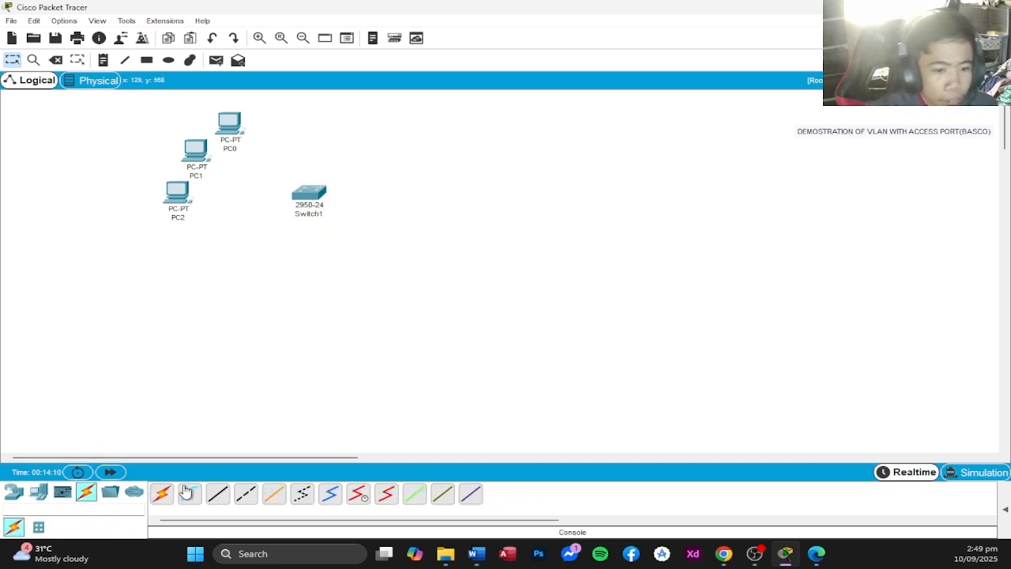
click(217, 494)
click(218, 494)
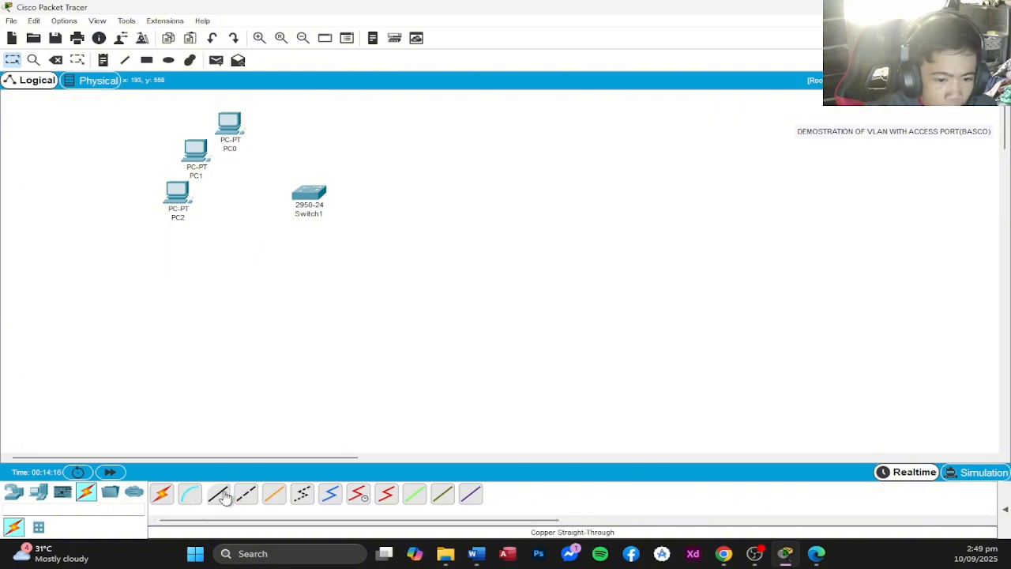
click(220, 495)
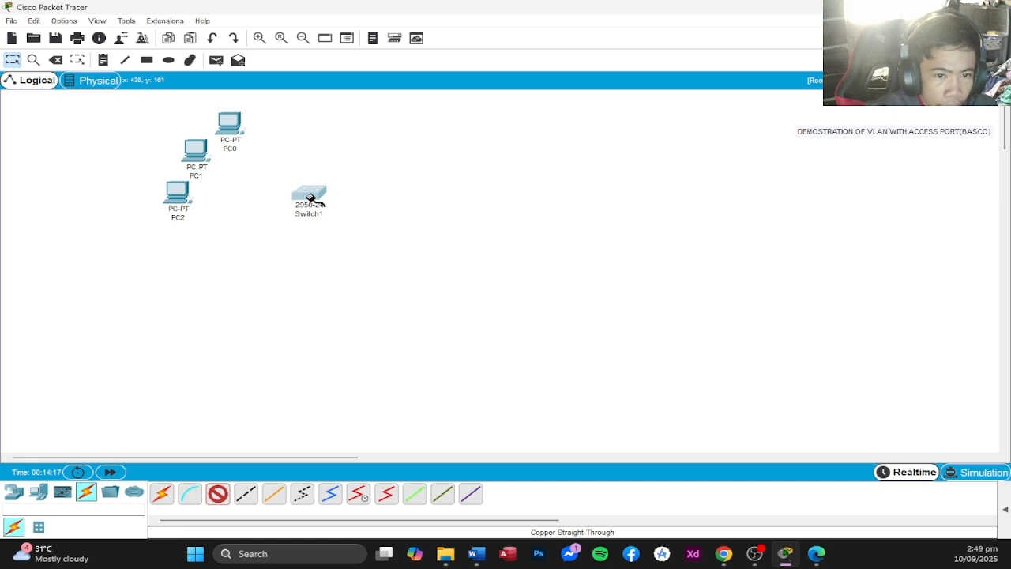
click(308, 194)
click(241, 140)
click(241, 141)
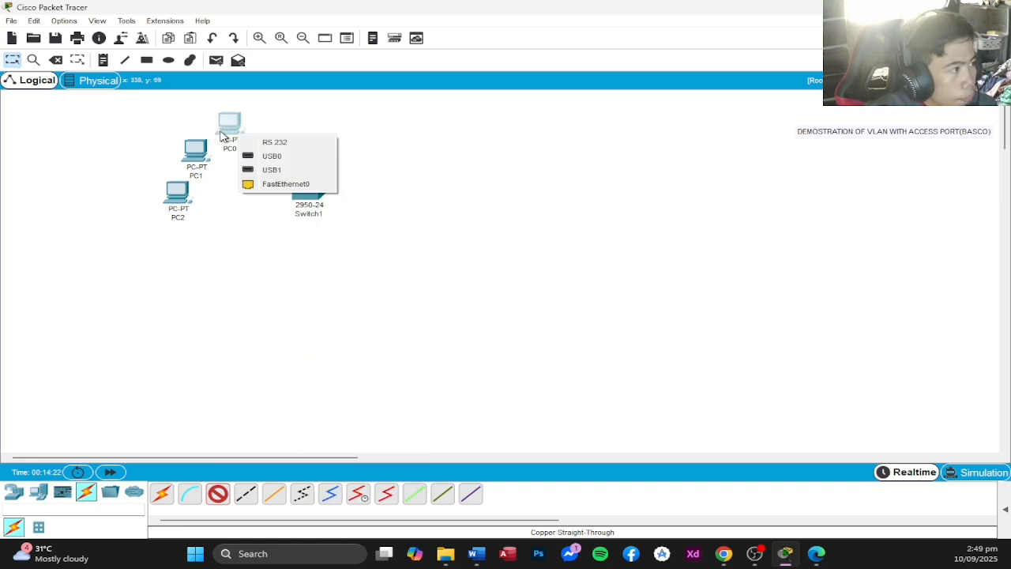
click(267, 188)
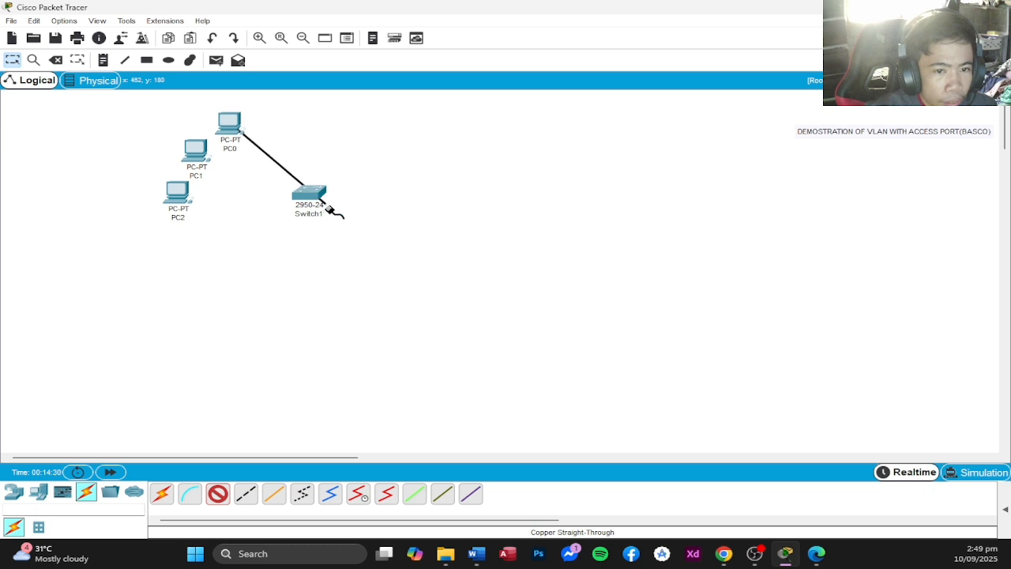
click(302, 192)
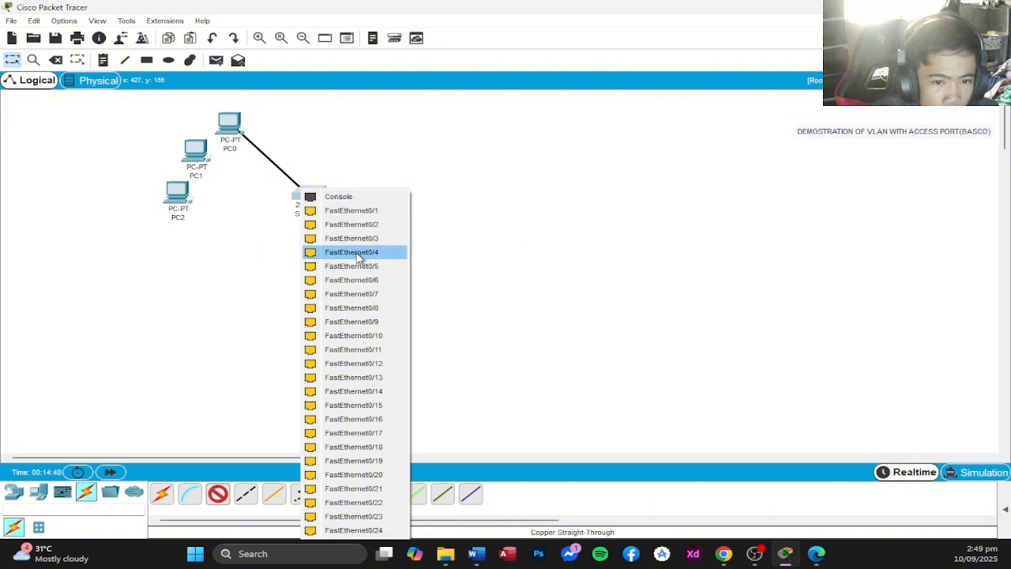
click(354, 214)
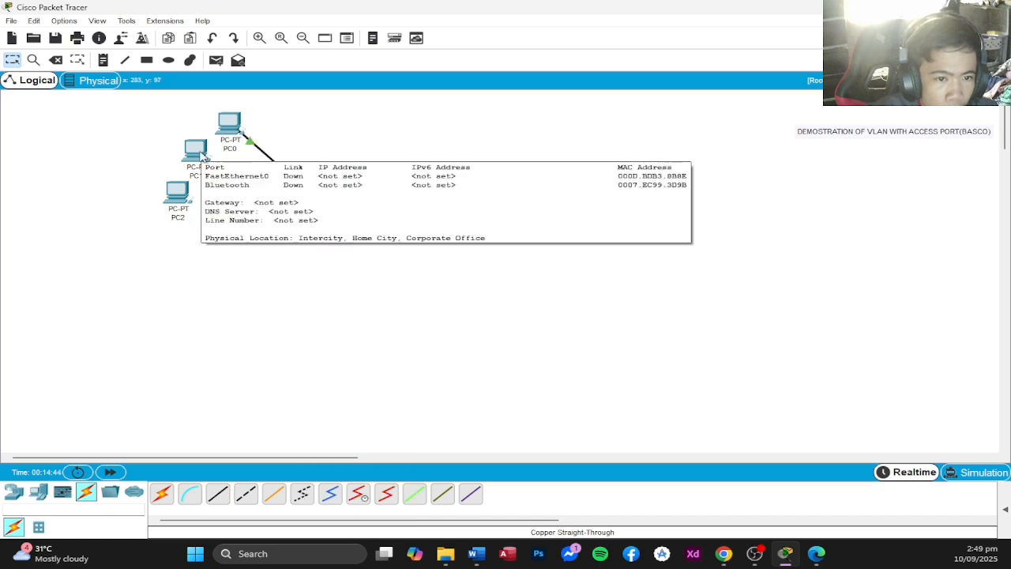
Connect PC1's FastEthernet0 port to the switch's FastEthernet0/2 with a Copper Straight-Through cable.
click(199, 152)
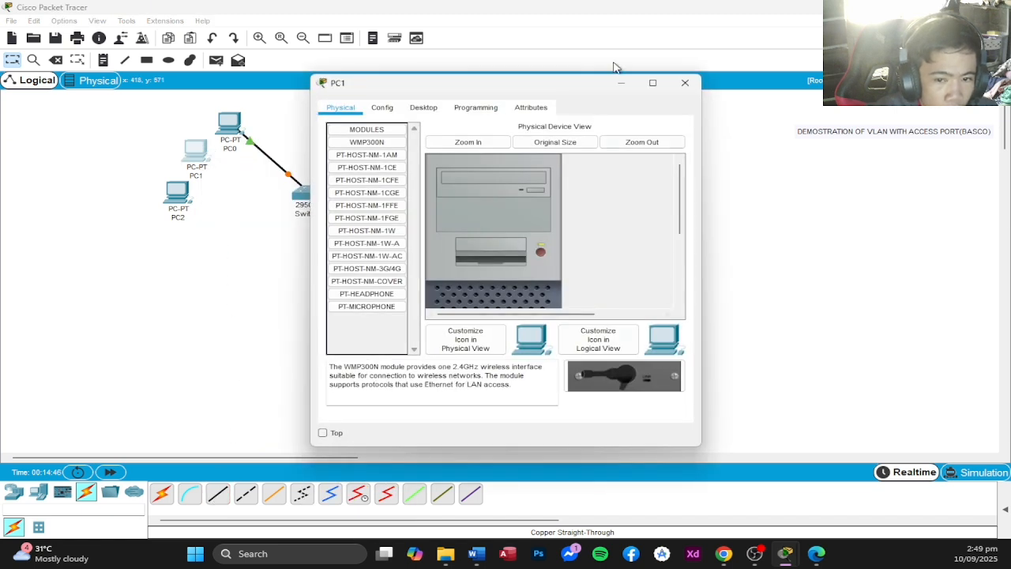
click(684, 82)
click(217, 493)
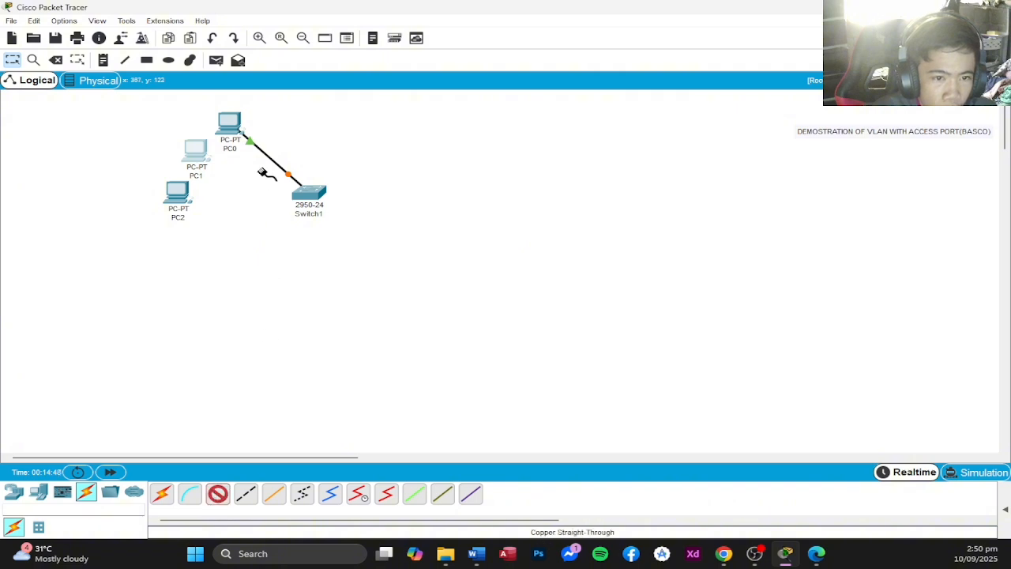
click(198, 156)
click(235, 200)
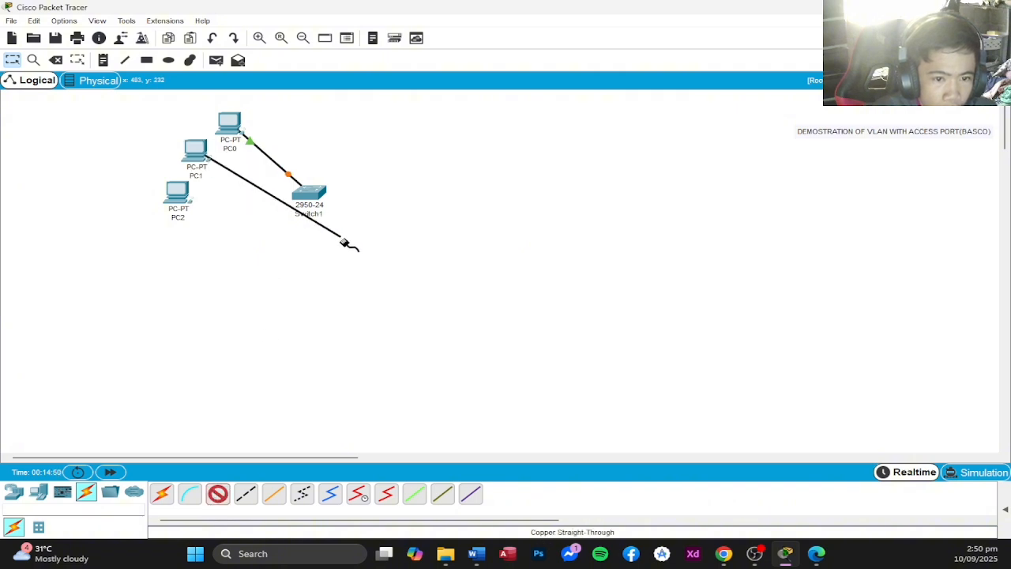
click(302, 190)
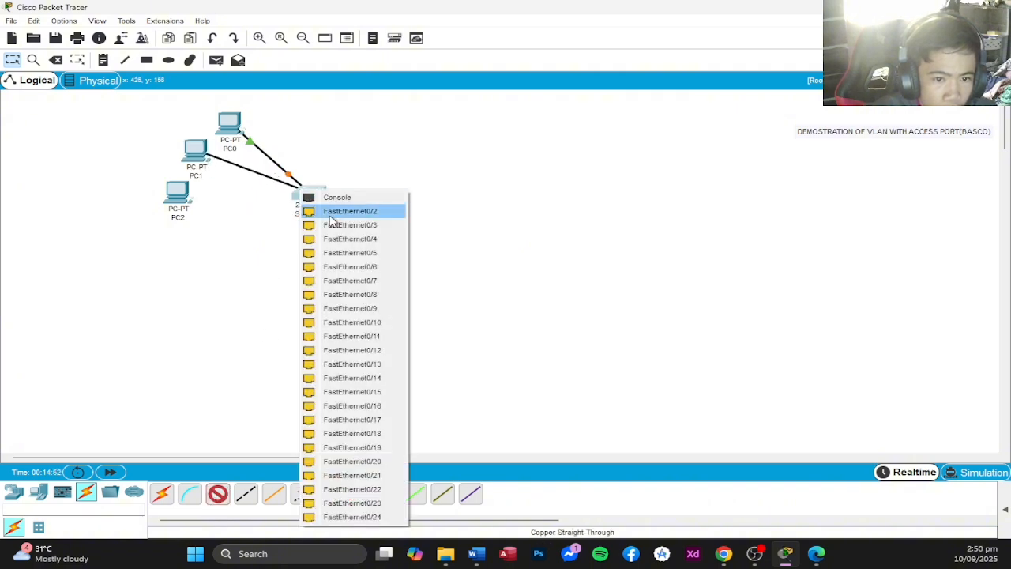
click(334, 215)
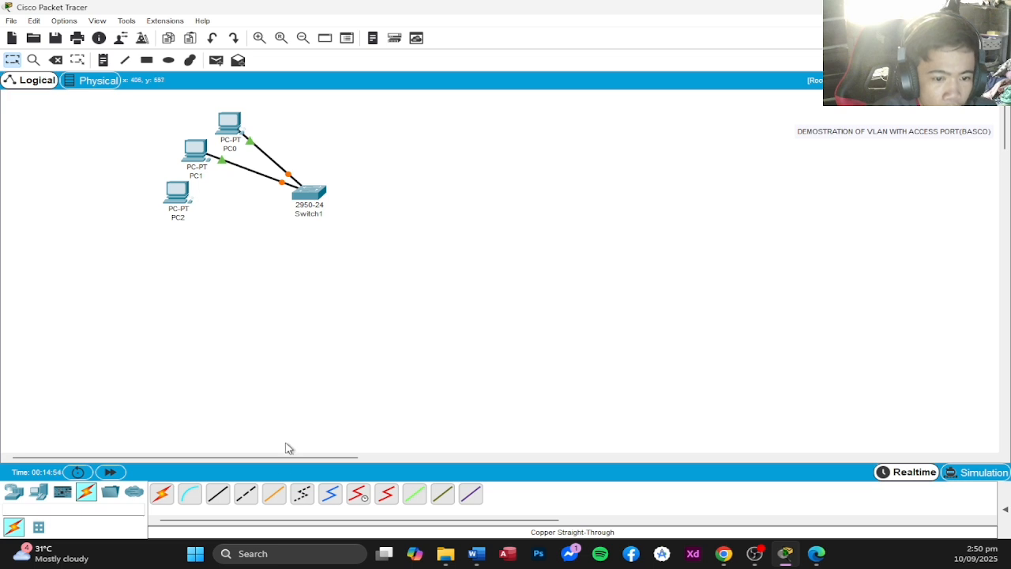
Connect PC2's FastEthernet0 port to the switch's FastEthernet0/3 with a Copper Straight-Through cable.
click(221, 497)
click(177, 196)
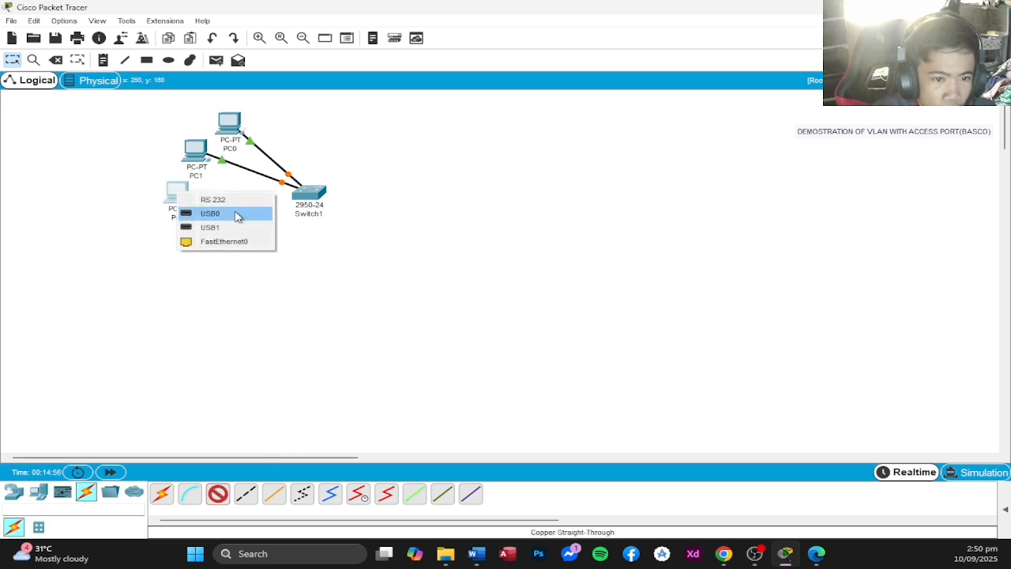
click(224, 243)
click(305, 194)
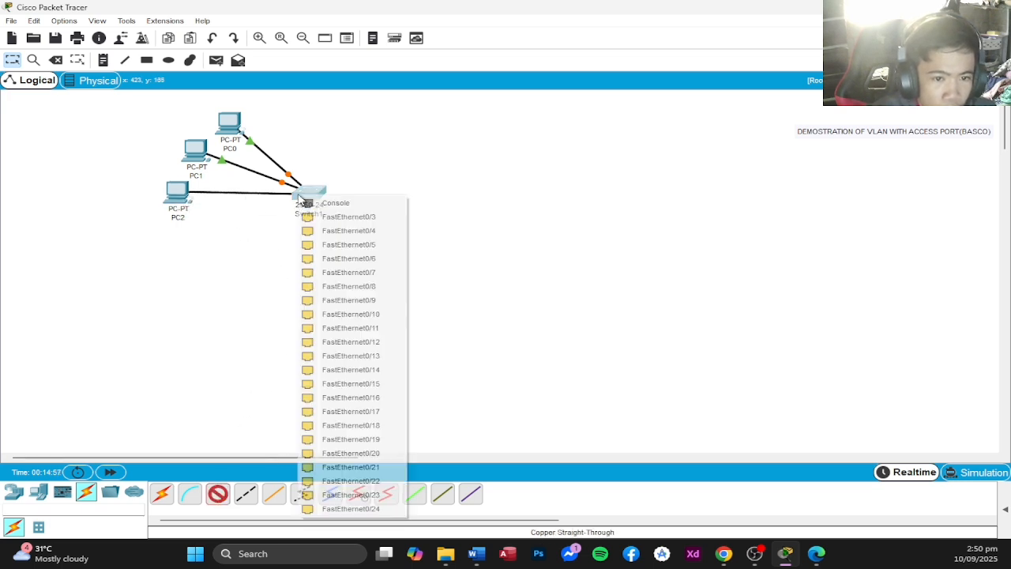
click(343, 218)
Reposition the three cabled PCs closer together and move the switch slightly up and away from them.
drag(188, 196, 188, 207)
drag(197, 162, 181, 160)
drag(230, 126, 225, 124)
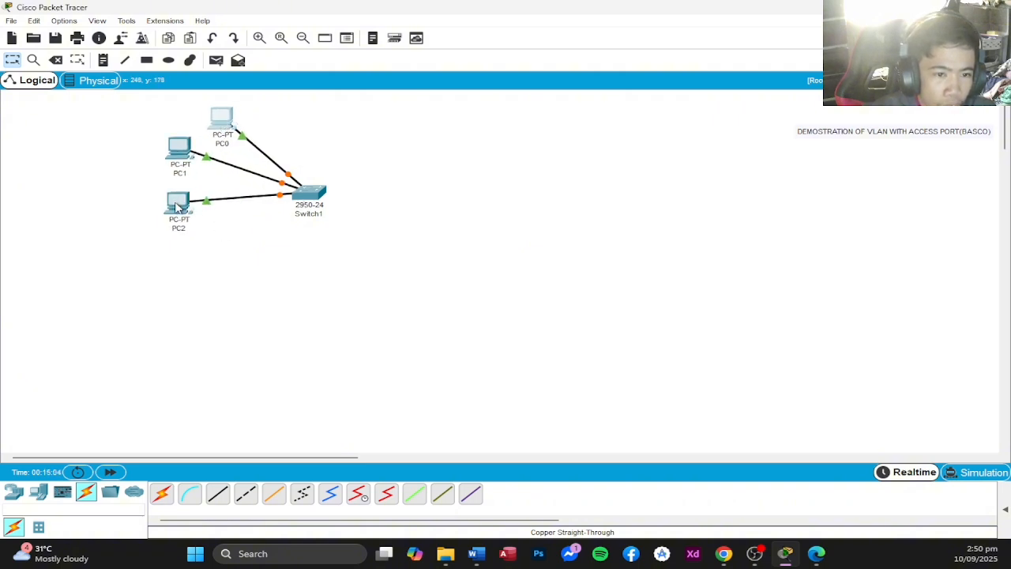
drag(178, 207, 172, 200)
drag(241, 132, 229, 139)
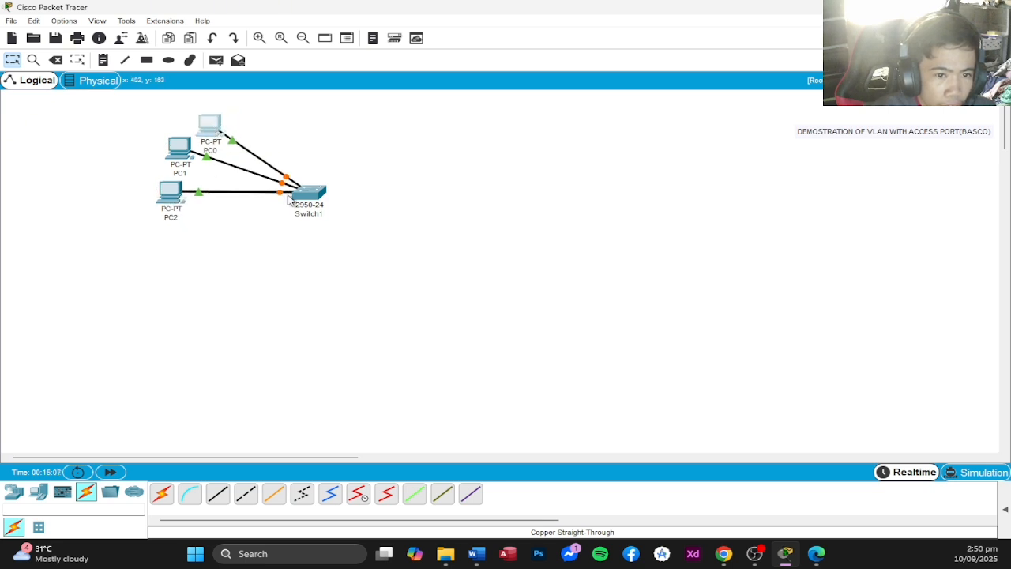
drag(300, 202, 313, 184)
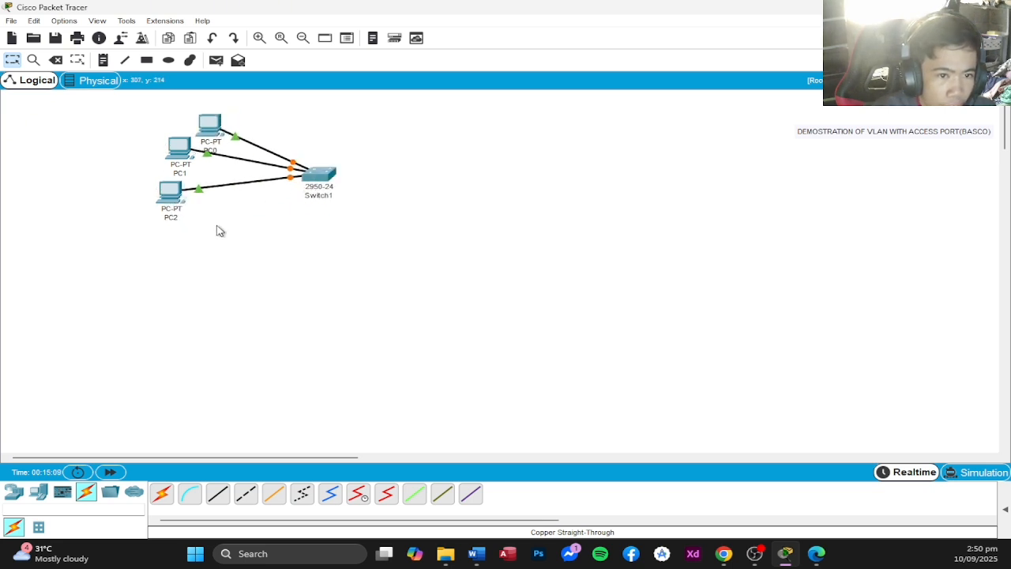
Draw an unfilled rectangle with a black outline around the three PCs, leaving the switch outside it.
click(171, 61)
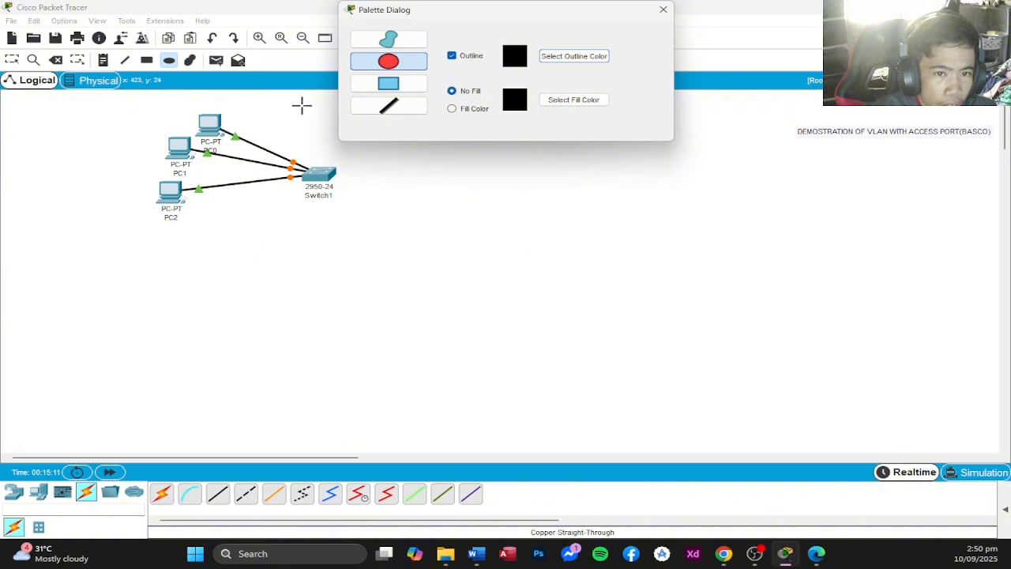
click(388, 83)
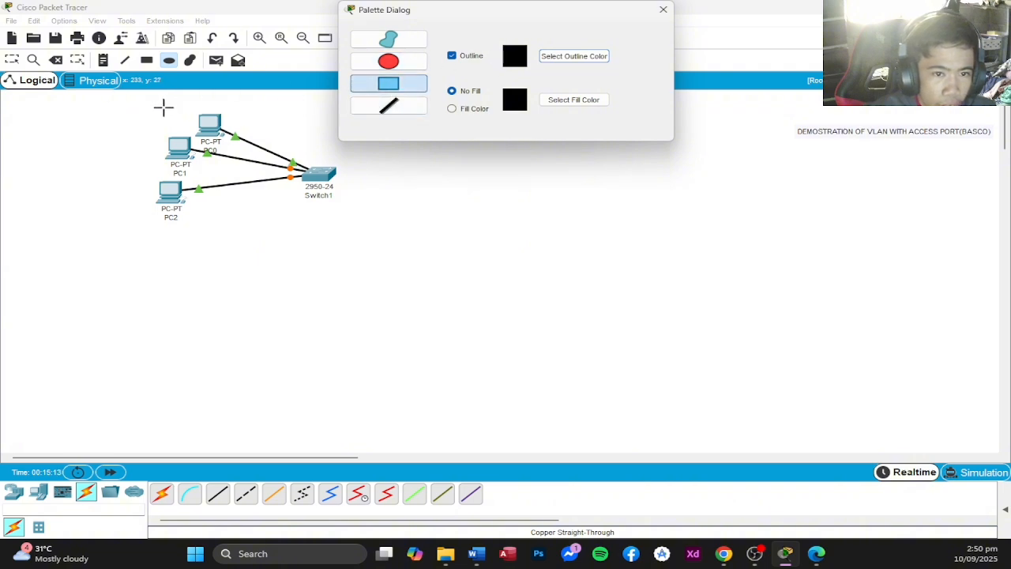
drag(81, 102, 251, 226)
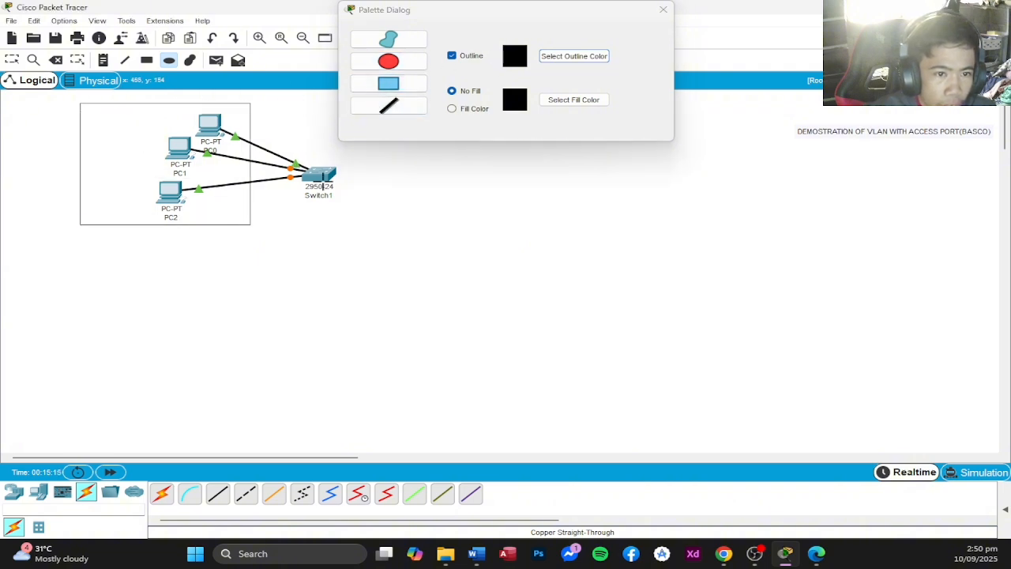
click(389, 62)
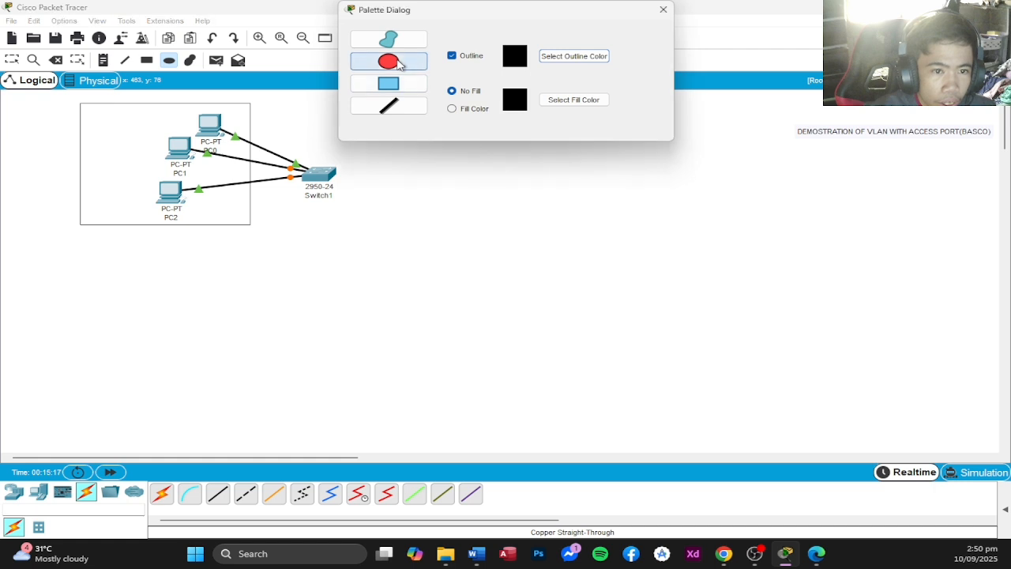
click(663, 9)
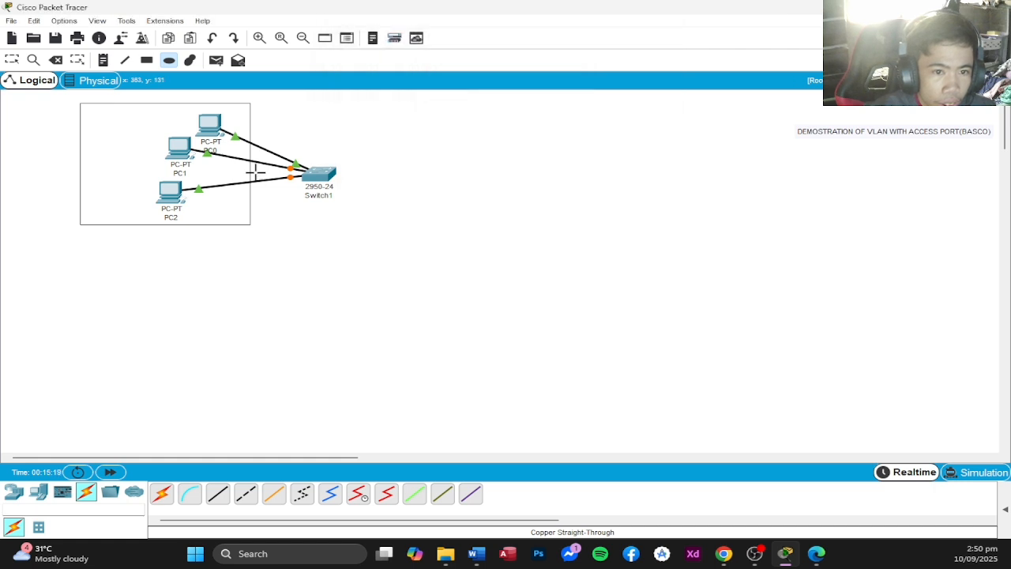
click(12, 60)
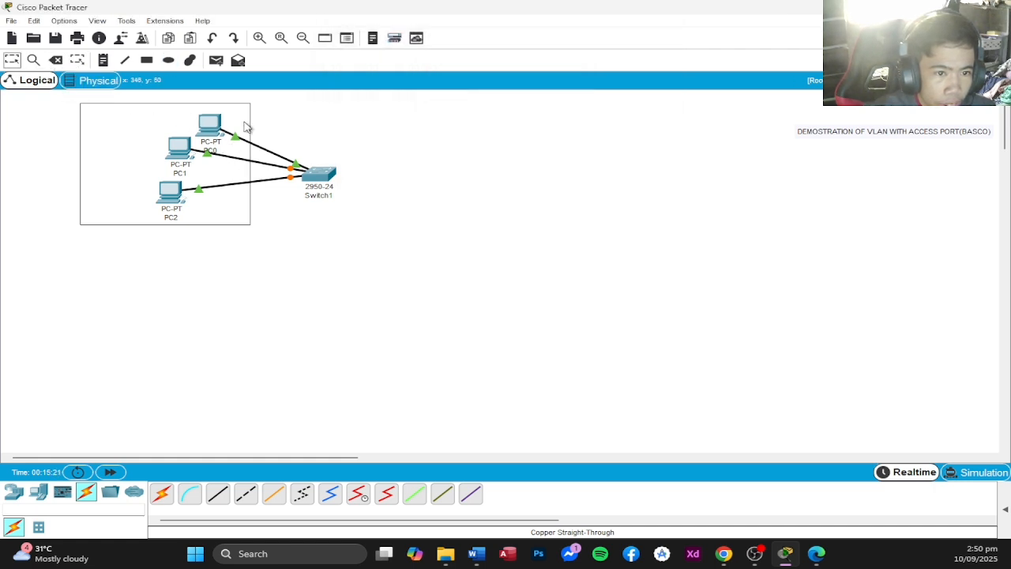
Shift the rectangle to enclose the three PCs more centrally and place a "VLAN 1" text note in its upper-left corner.
drag(252, 118, 283, 118)
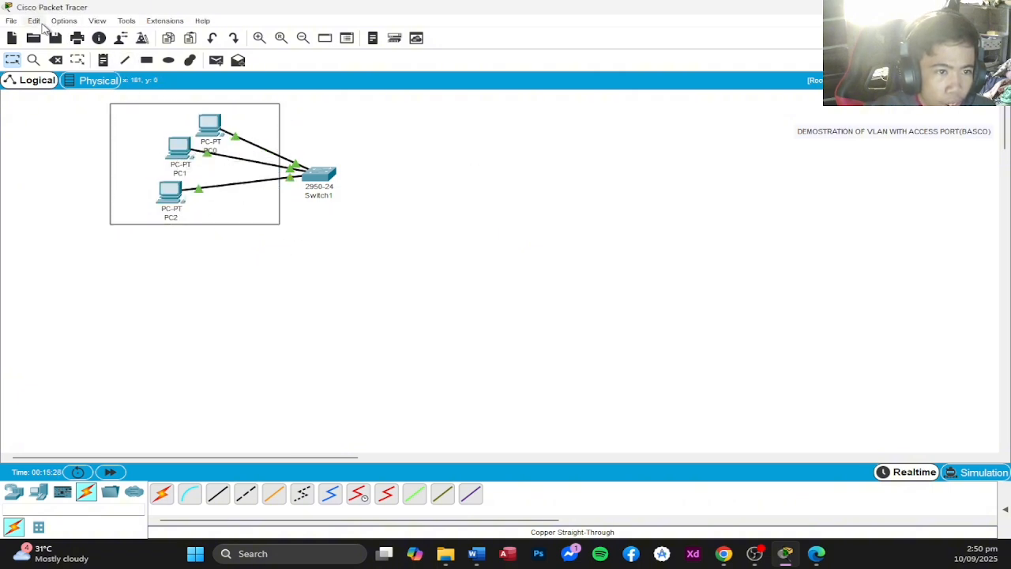
click(103, 60)
click(127, 129)
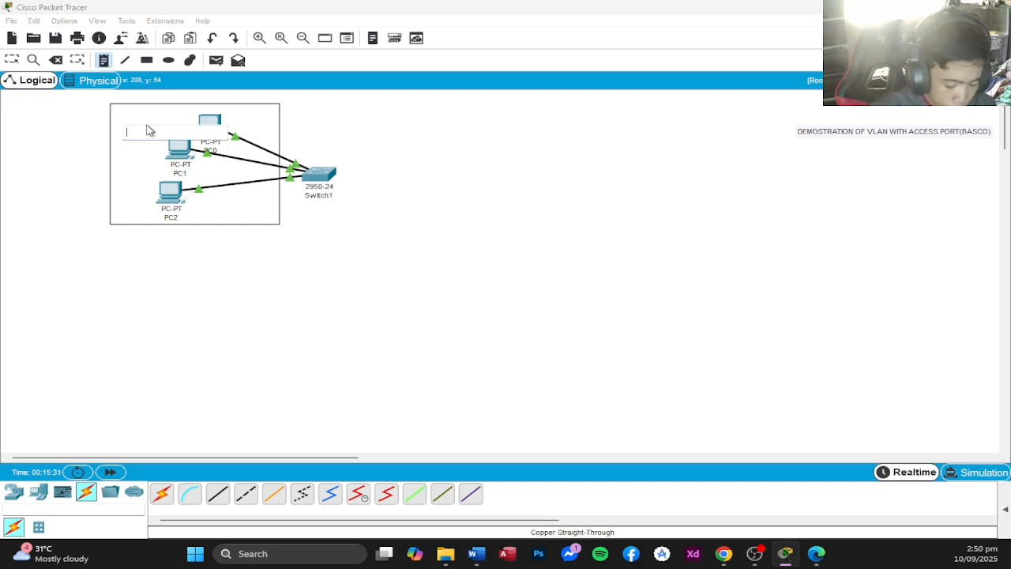
text(VLAN 1)
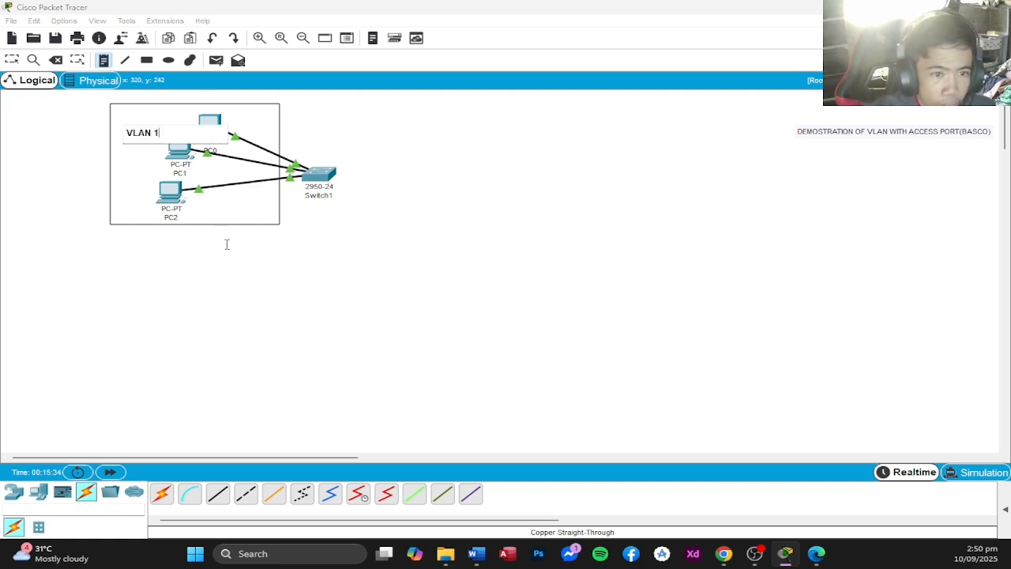
click(227, 244)
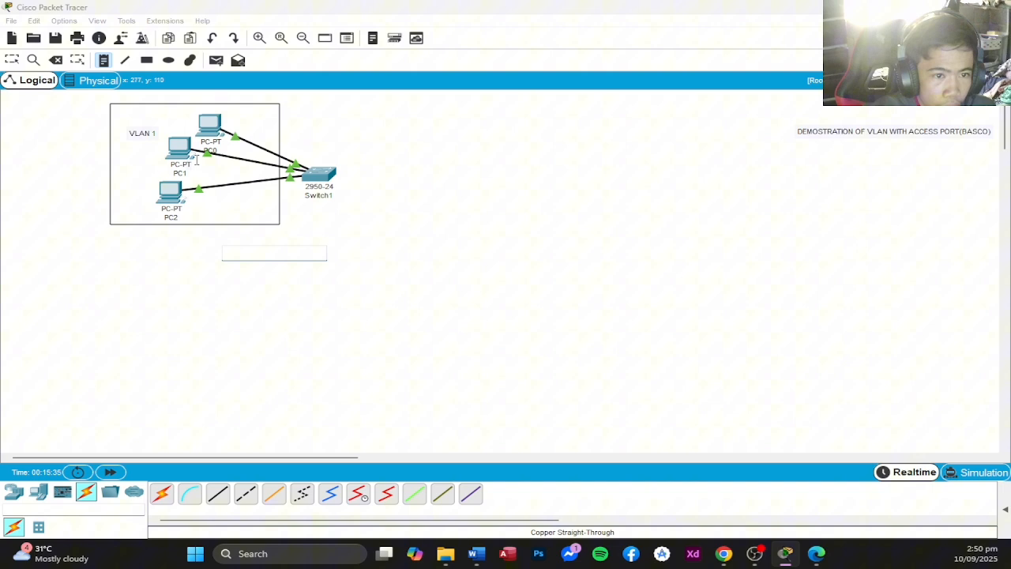
click(146, 140)
key(Escape)
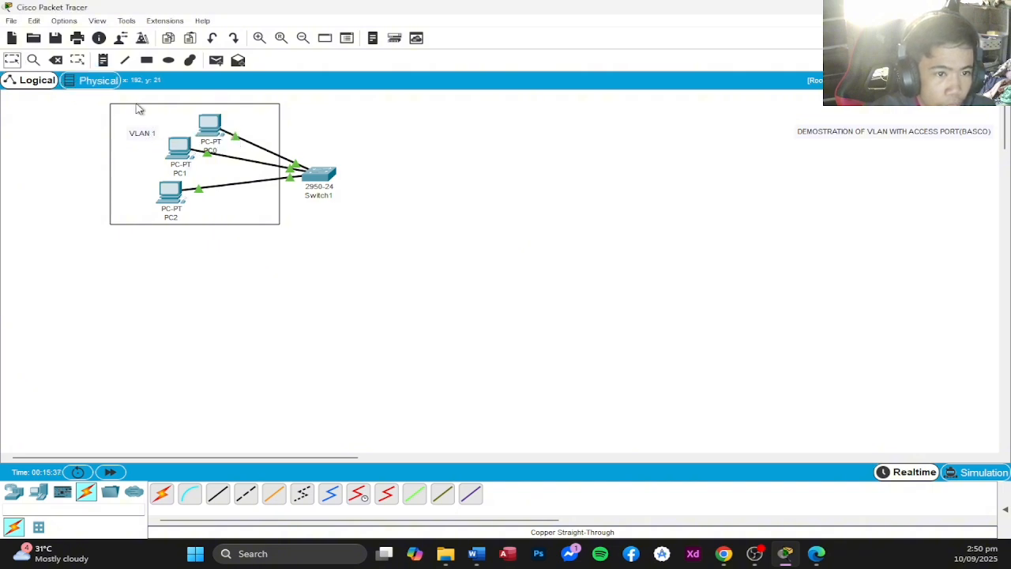
click(137, 120)
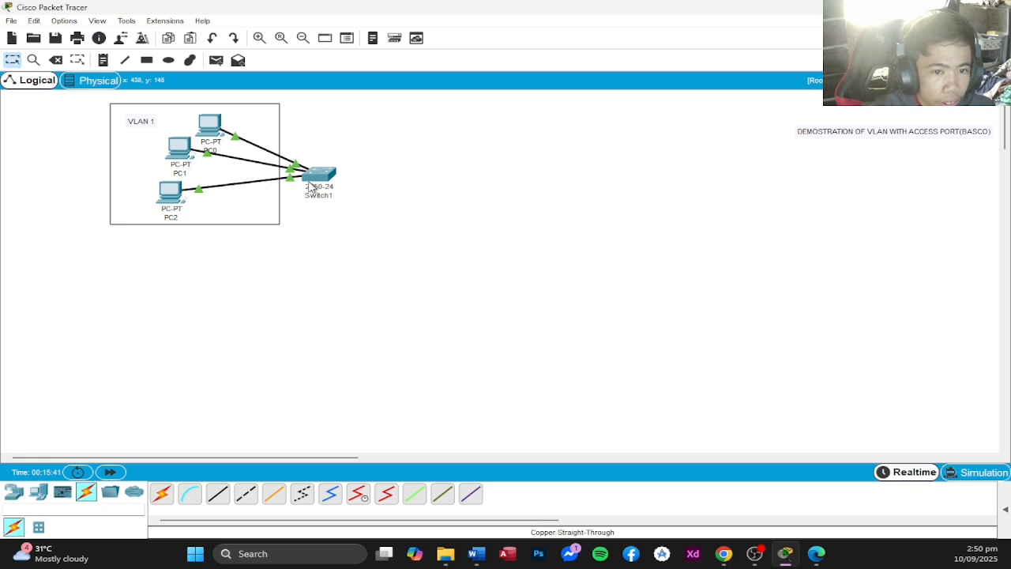
Move the switch farther from the VLAN 1 rectangle and add three more PCs below that rectangle.
drag(311, 185, 368, 213)
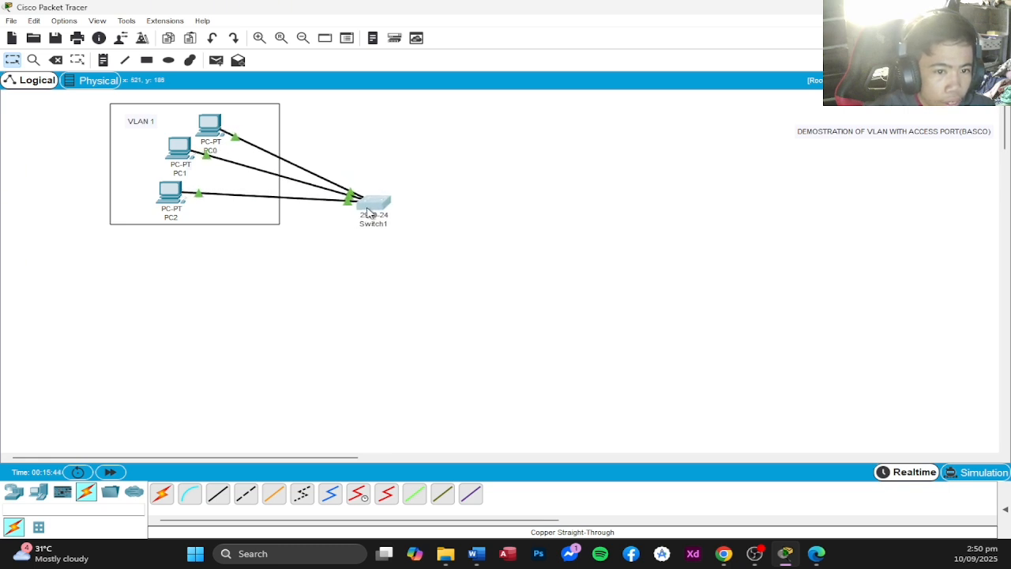
click(274, 226)
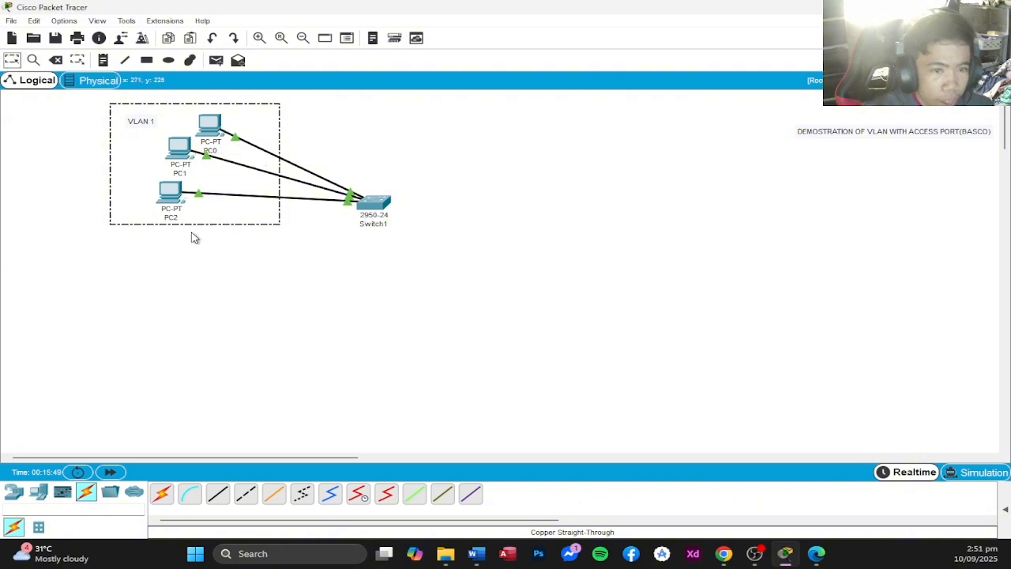
click(13, 492)
click(38, 492)
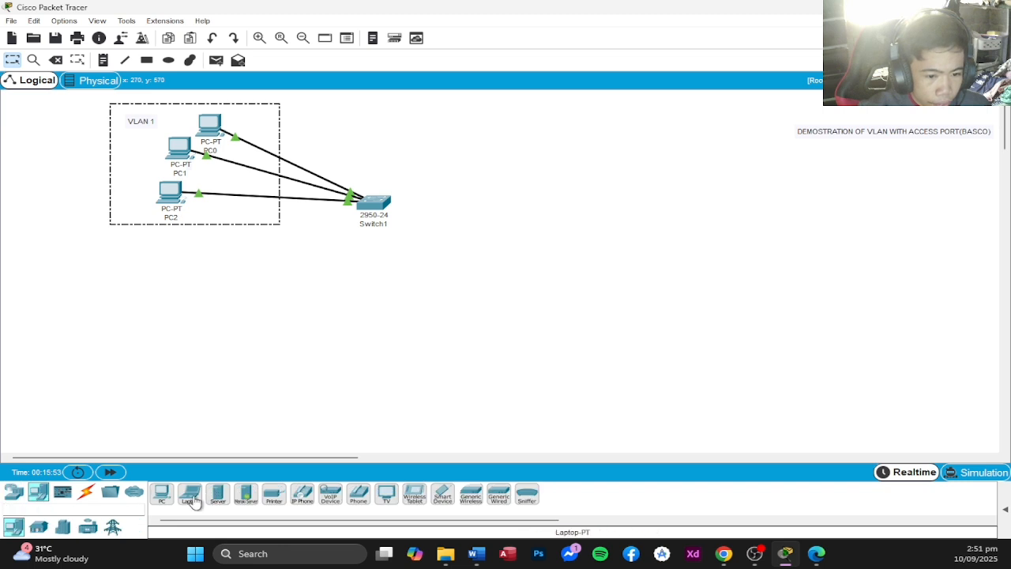
click(162, 493)
click(196, 279)
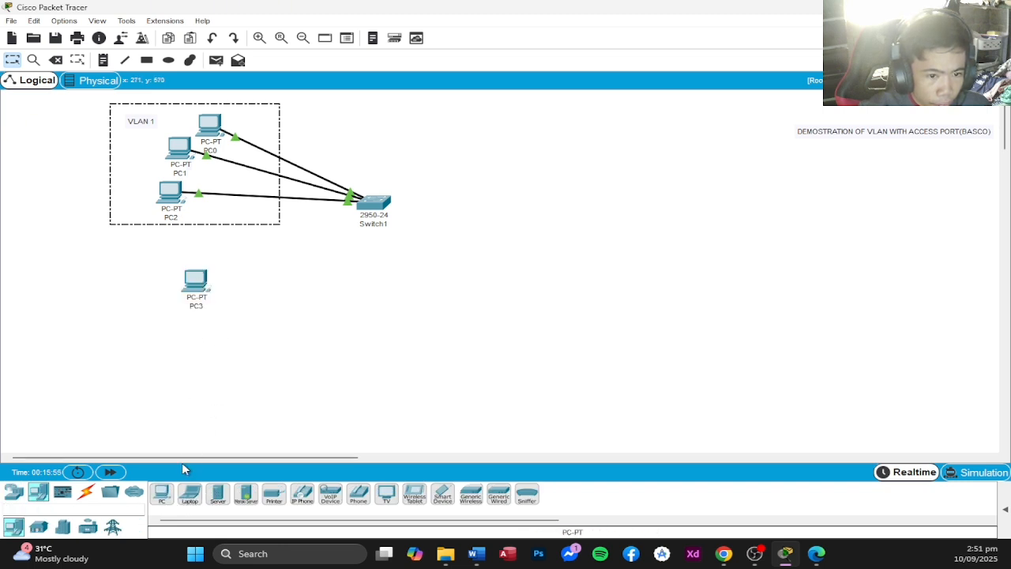
click(230, 319)
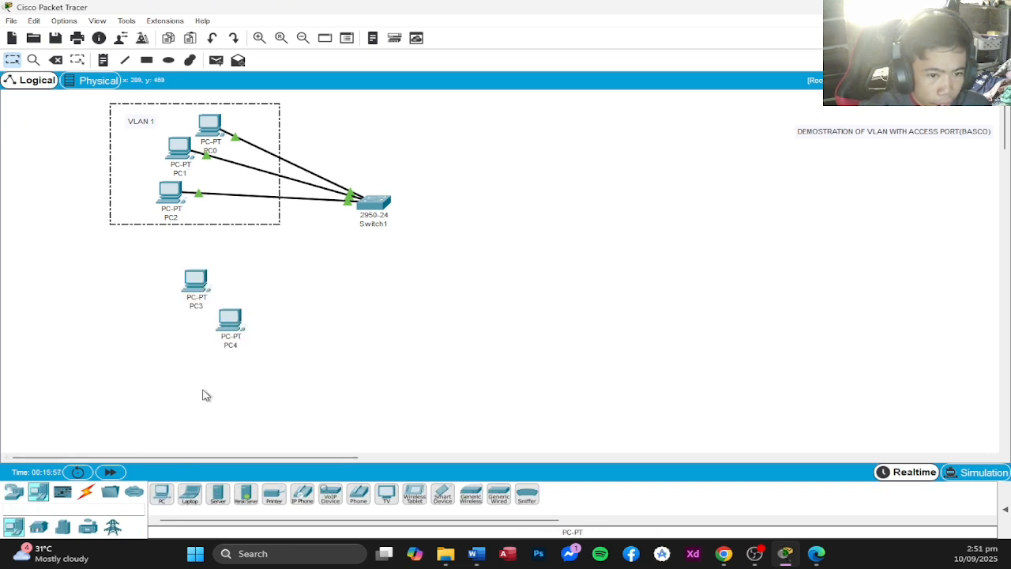
click(161, 493)
click(275, 347)
click(244, 374)
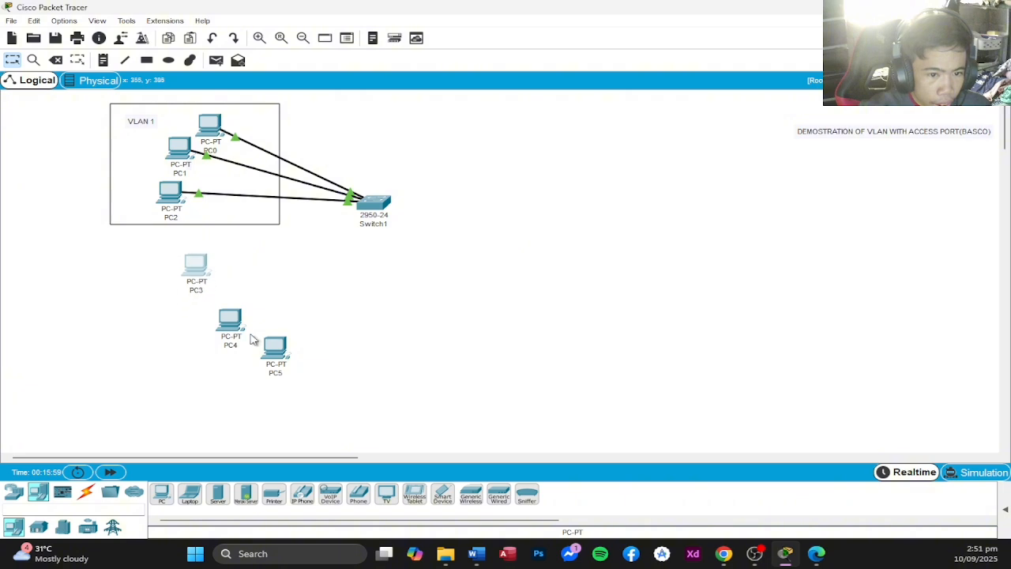
Bring PC4 and PC5 closer to PC3, and add a fourth new PC well to the right of PC5.
drag(244, 327, 226, 318)
drag(293, 371, 259, 368)
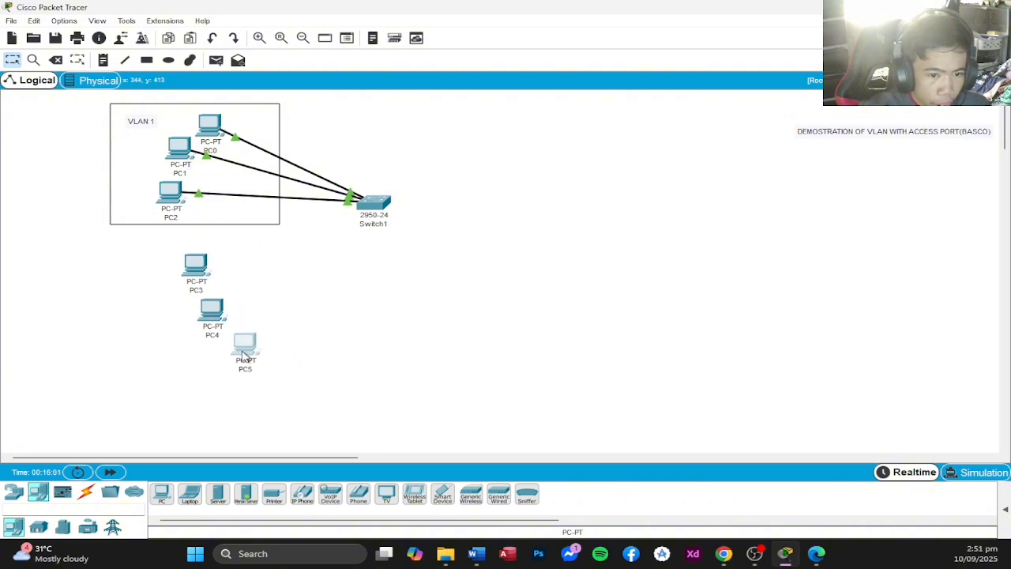
click(162, 494)
click(284, 357)
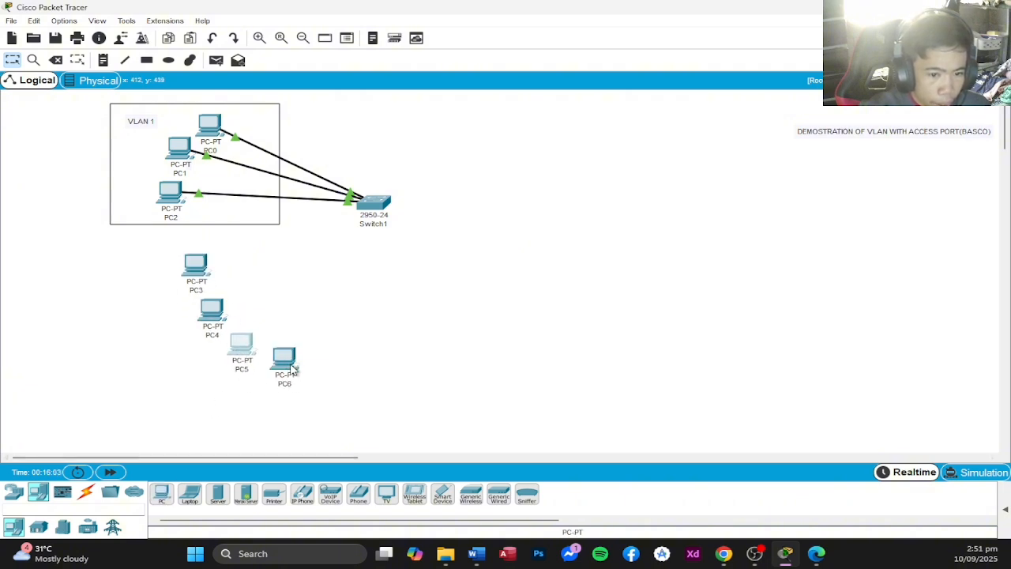
mouse_move(244, 345)
mouse_down()
mouse_move(225, 353)
mouse_move(240, 345)
mouse_up()
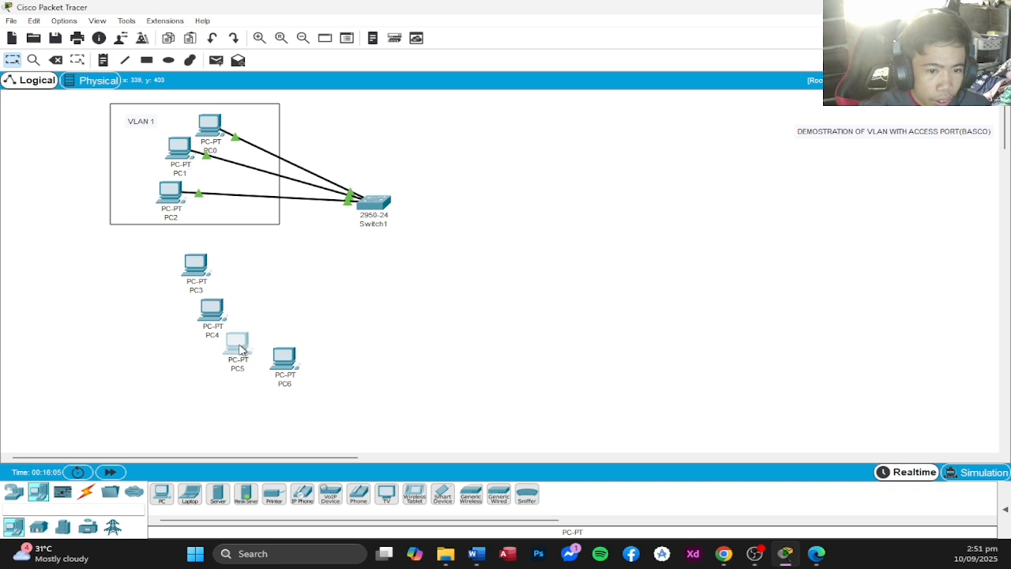
click(290, 361)
click(290, 362)
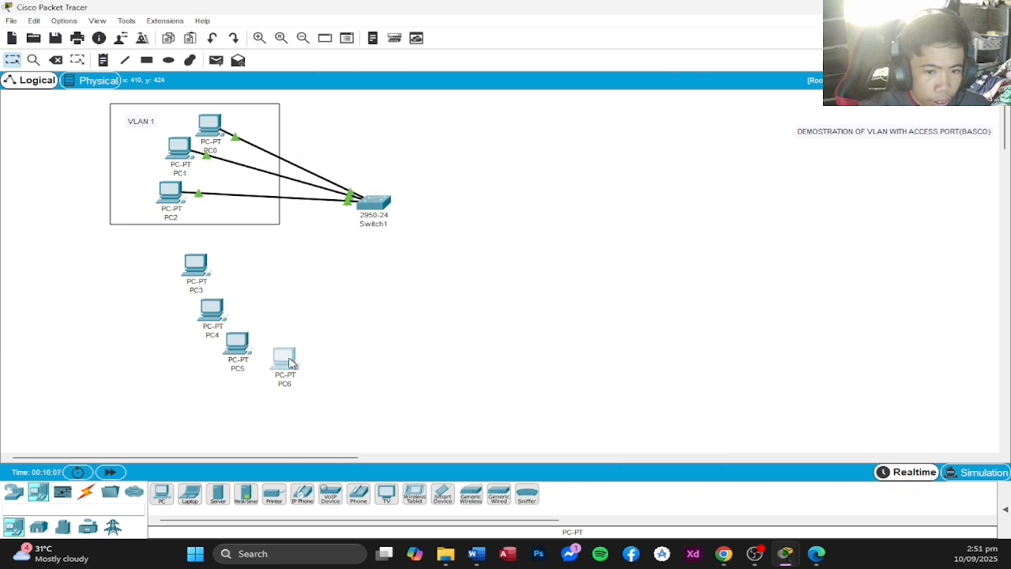
drag(289, 363, 361, 352)
Line up PC3, PC4 and PC5 in a vertical column beneath the VLAN 1 rectangle and shift PC6 slightly down.
drag(203, 271, 182, 263)
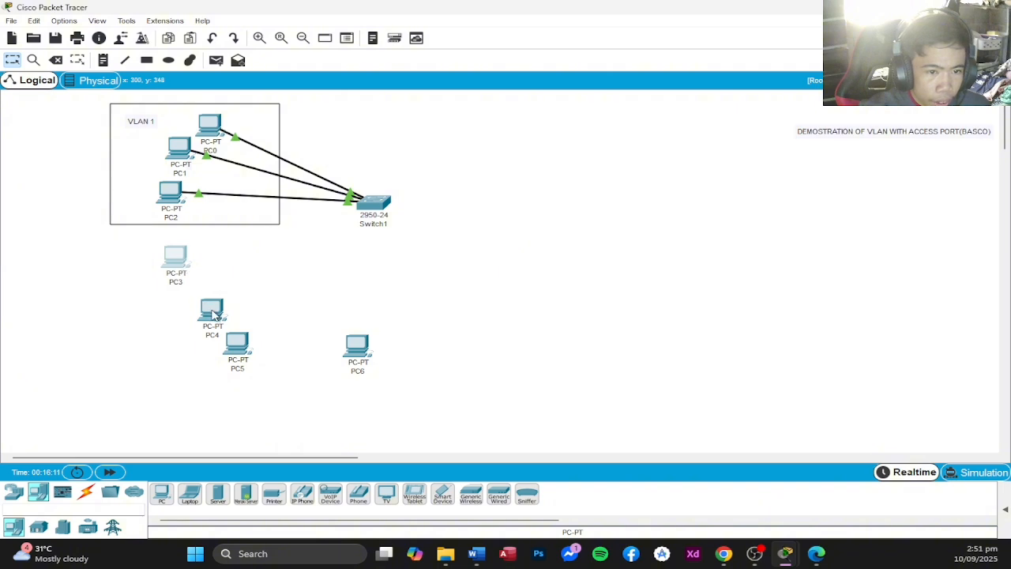
drag(214, 314, 170, 312)
drag(239, 355, 176, 363)
drag(355, 345, 339, 367)
Add two more PCs beside PC6 and arrange all three in a horizontal row below the switch.
click(161, 494)
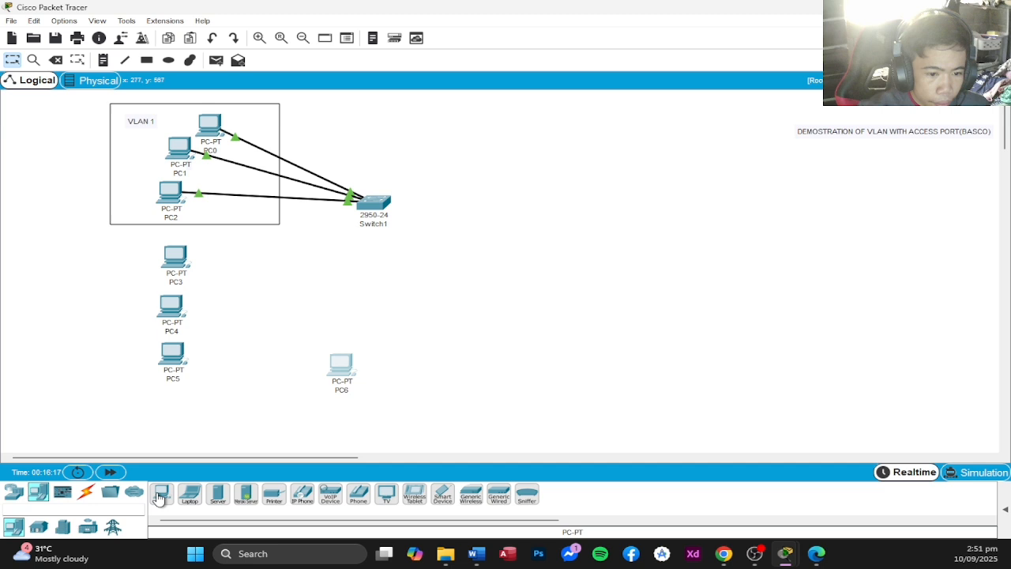
click(370, 374)
click(161, 494)
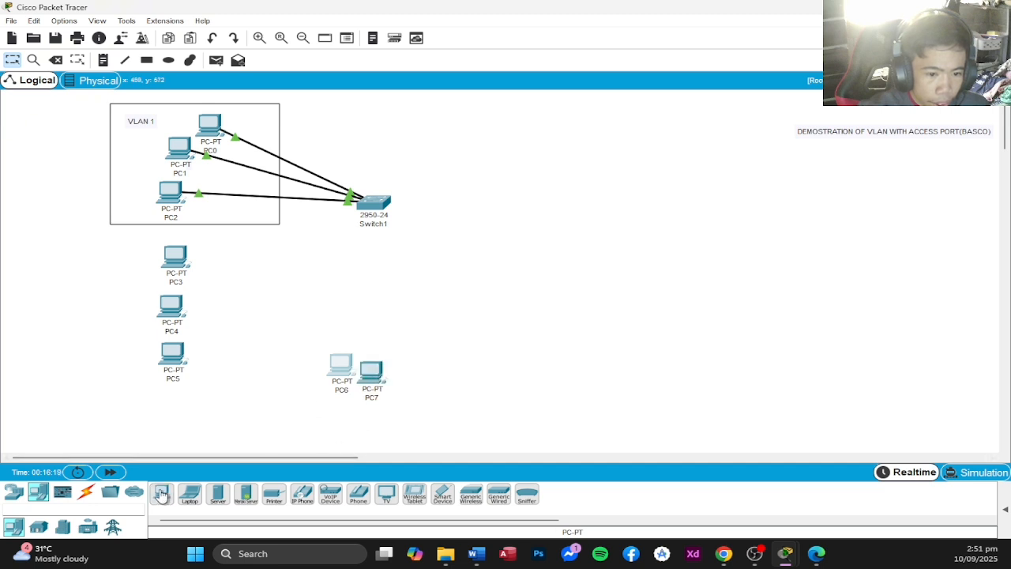
click(418, 379)
drag(429, 383, 436, 380)
drag(338, 376, 319, 388)
drag(372, 378, 364, 386)
drag(447, 372, 407, 383)
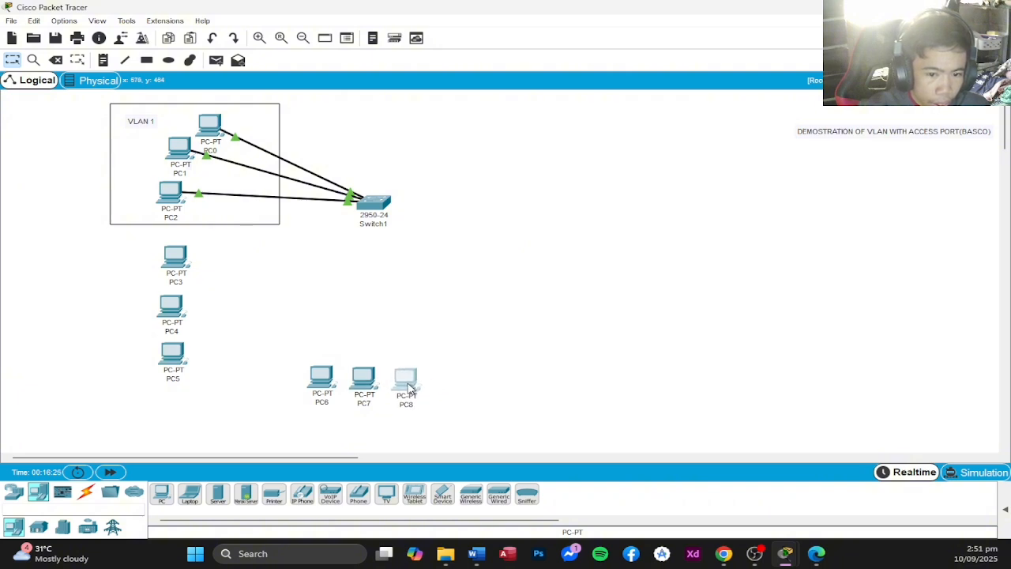
click(471, 377)
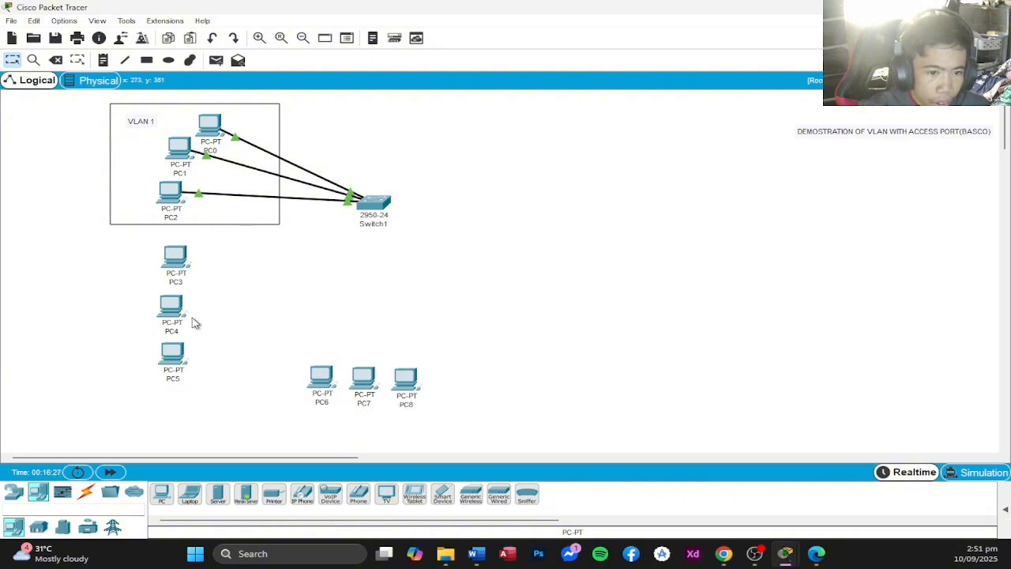
Tighten the PC3–PC5 column, shift the PC6–PC8 row slightly left, and move the switch lower between the groups.
drag(371, 202, 381, 210)
drag(168, 318, 172, 310)
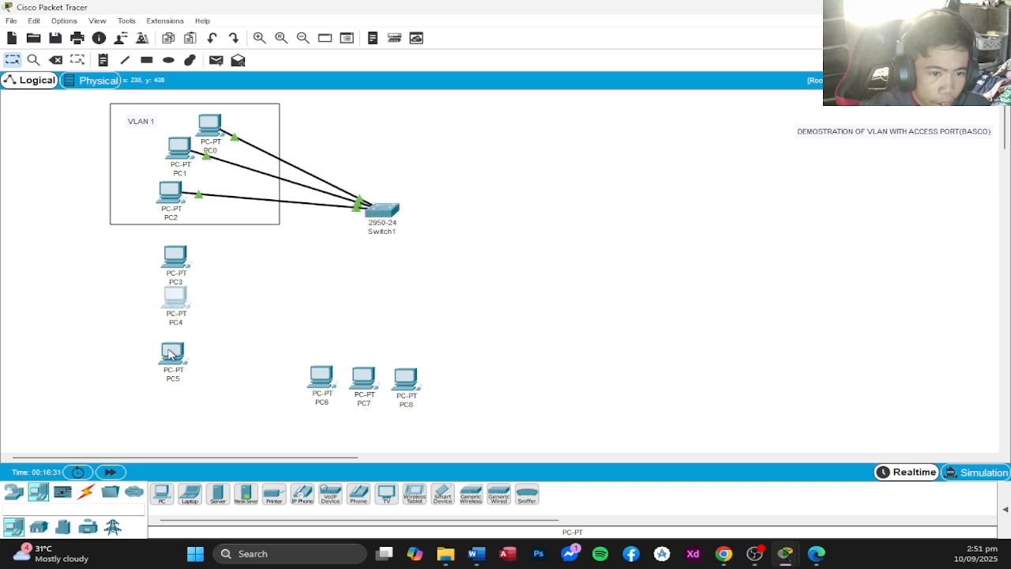
drag(169, 356, 170, 348)
drag(319, 377, 341, 389)
drag(409, 395, 400, 395)
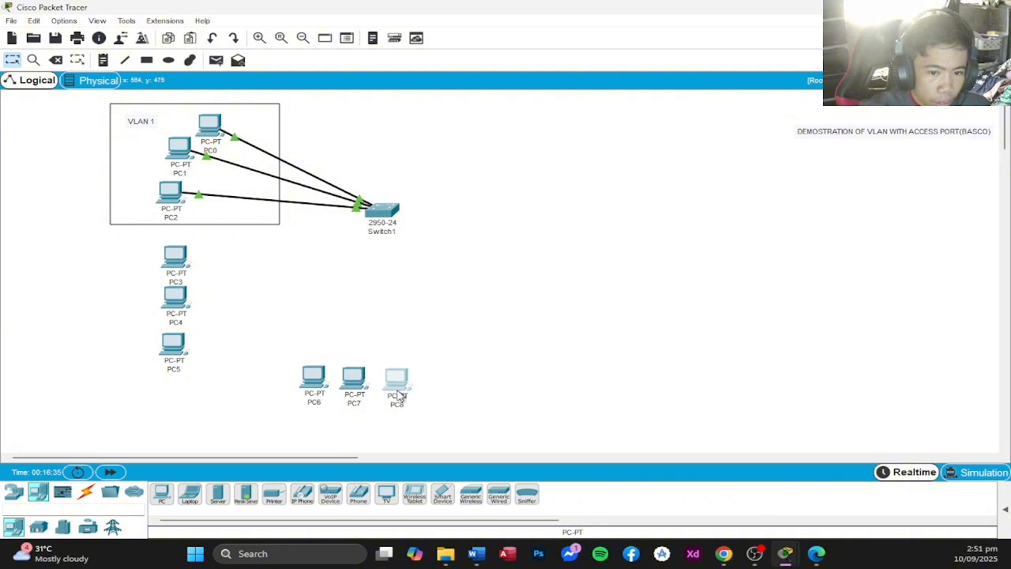
drag(381, 208, 380, 233)
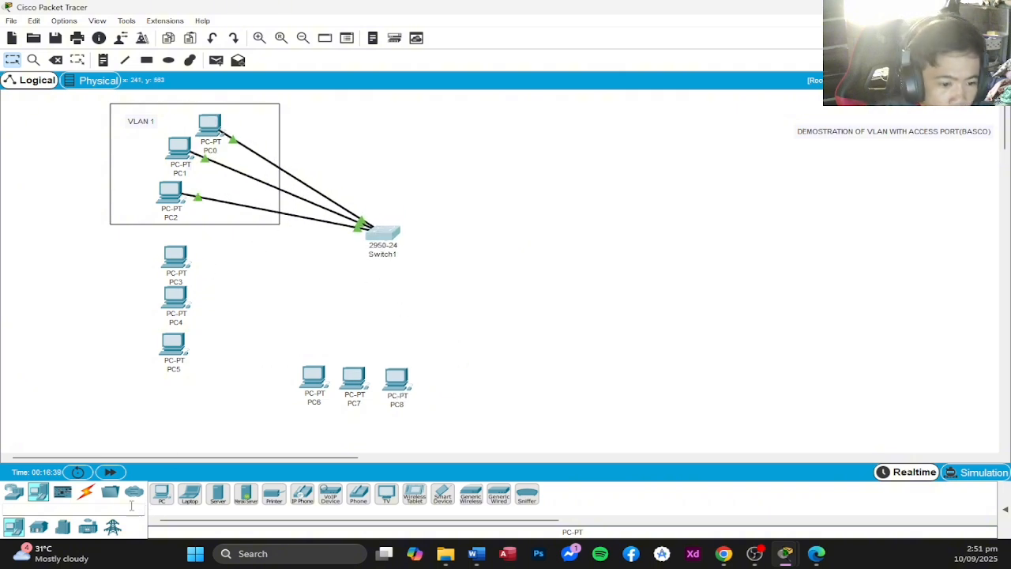
Connect the switch's FastEthernet0/6 port to PC3's FastEthernet0 port with a Copper Straight-Through cable.
click(17, 495)
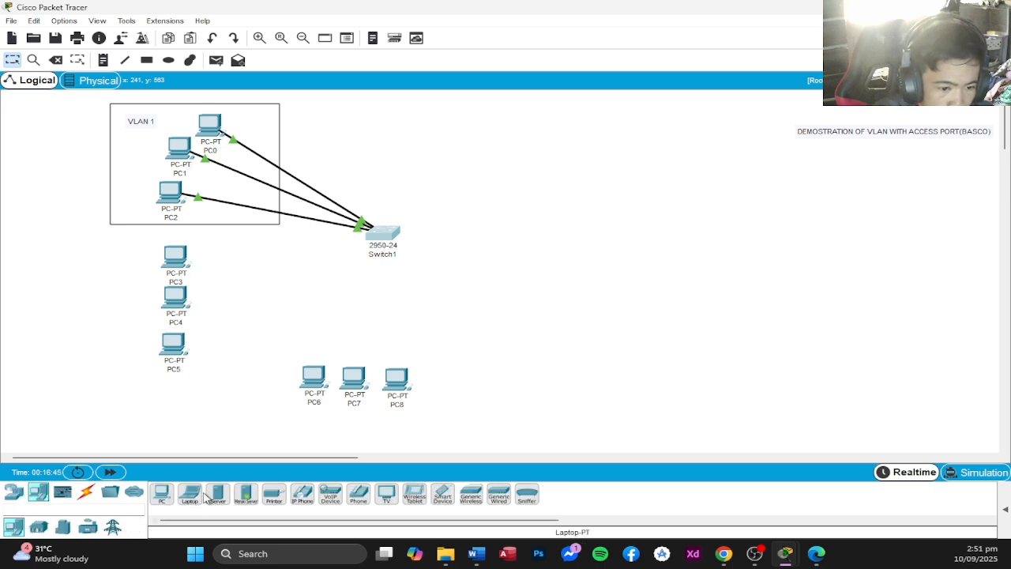
click(184, 265)
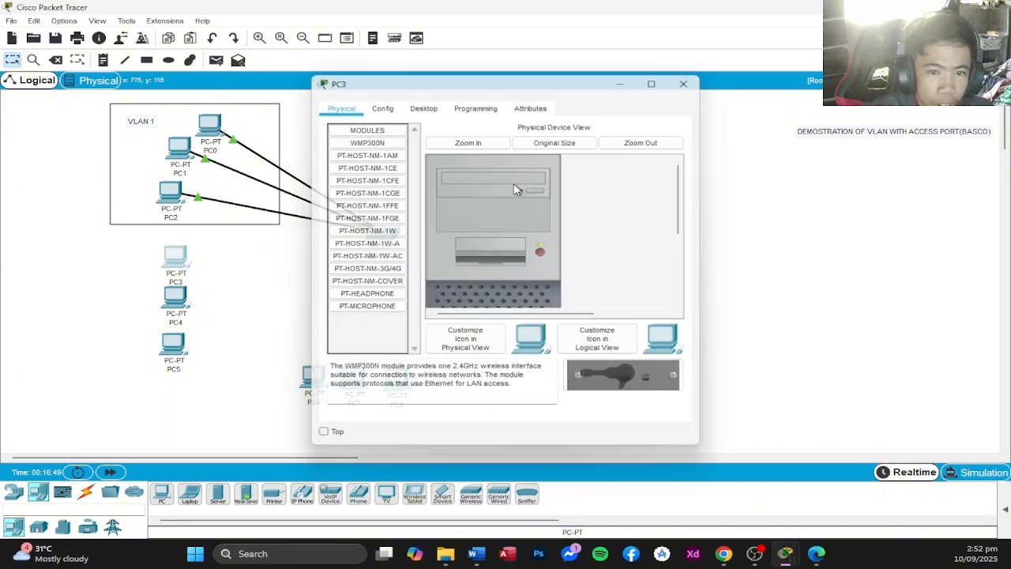
click(86, 493)
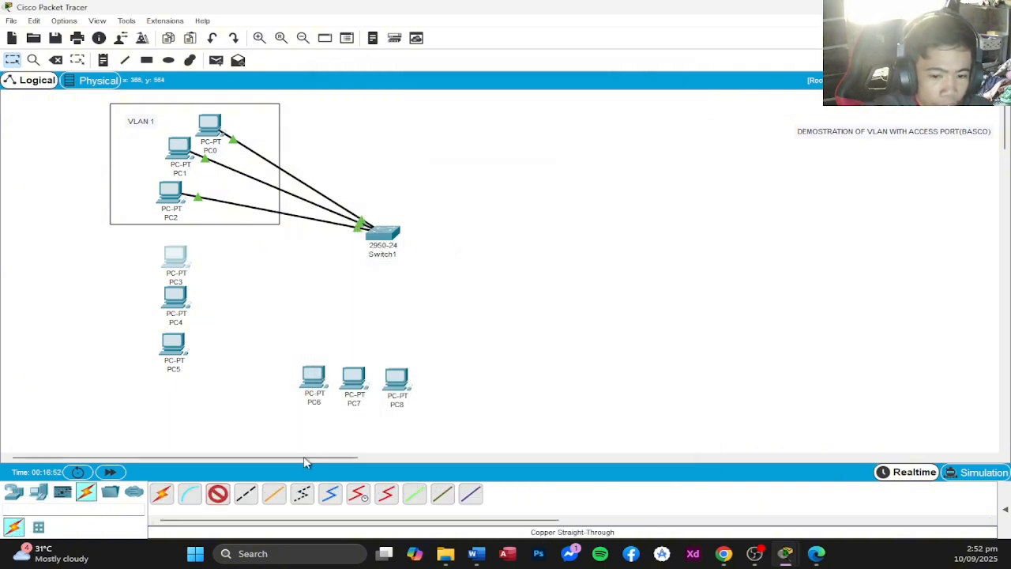
click(236, 494)
click(373, 230)
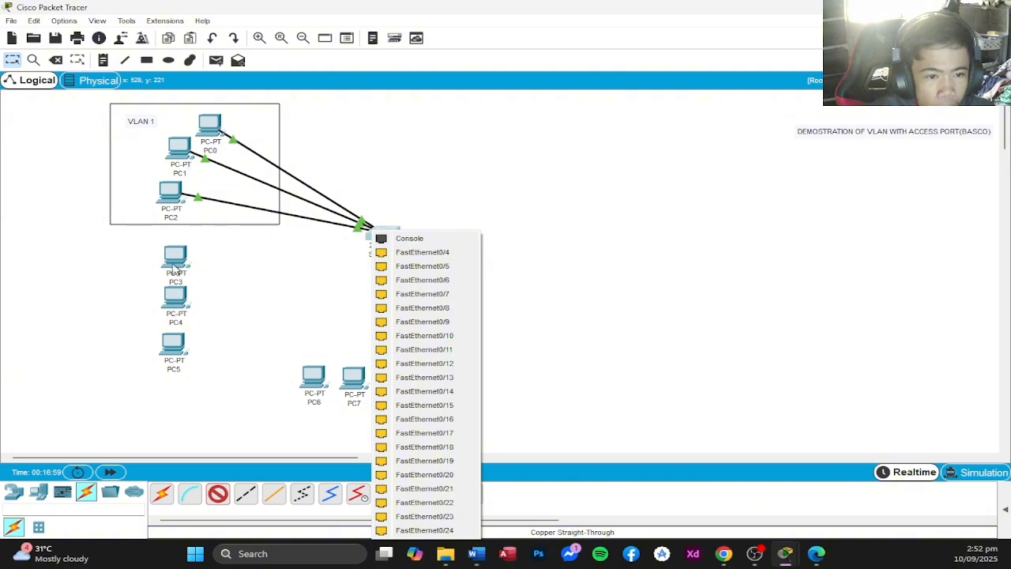
click(440, 280)
click(177, 257)
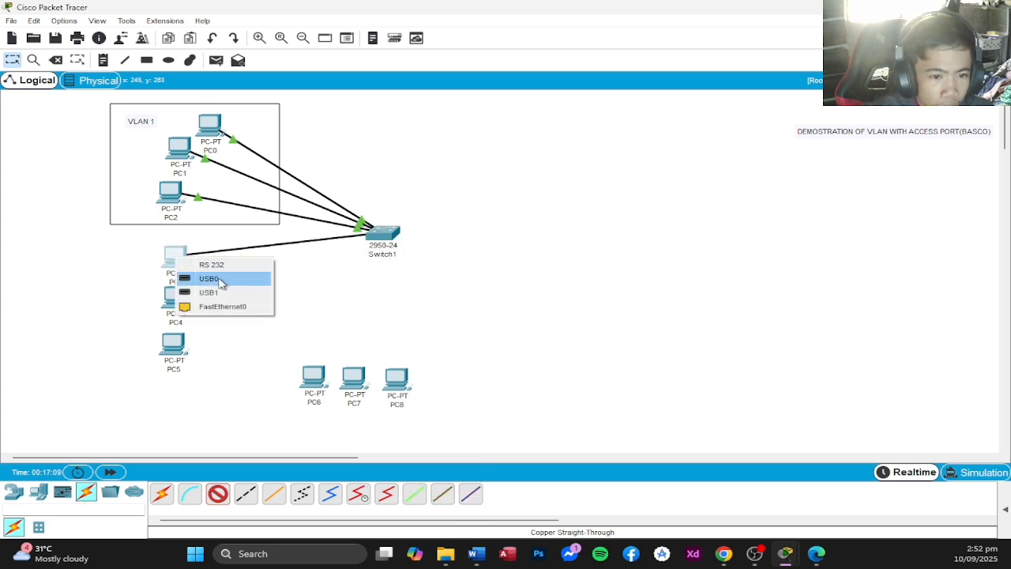
click(216, 306)
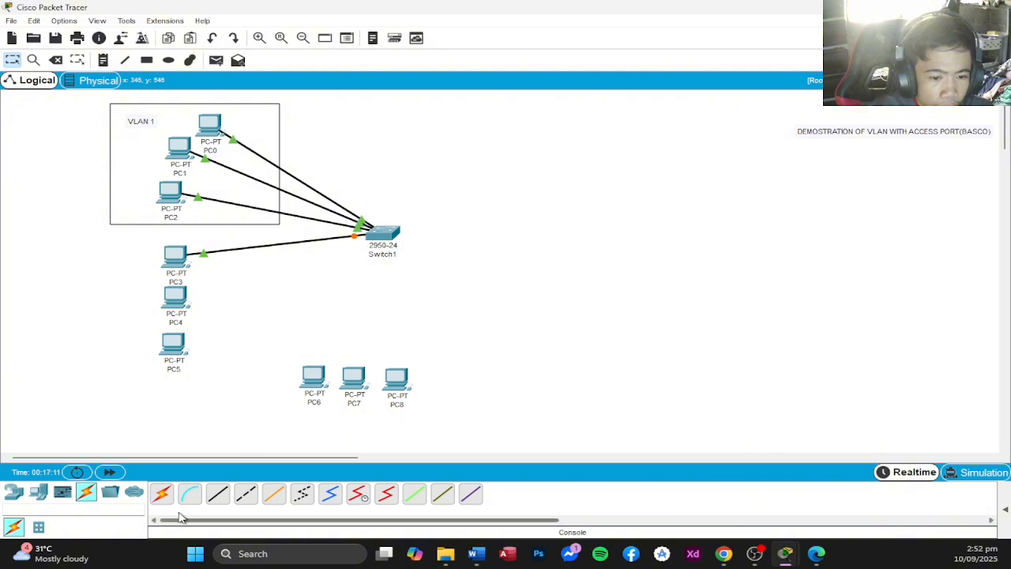
Connect PC4's FastEthernet0 port to the switch's FastEthernet0/7 with a Copper Straight-Through cable.
click(218, 493)
click(186, 299)
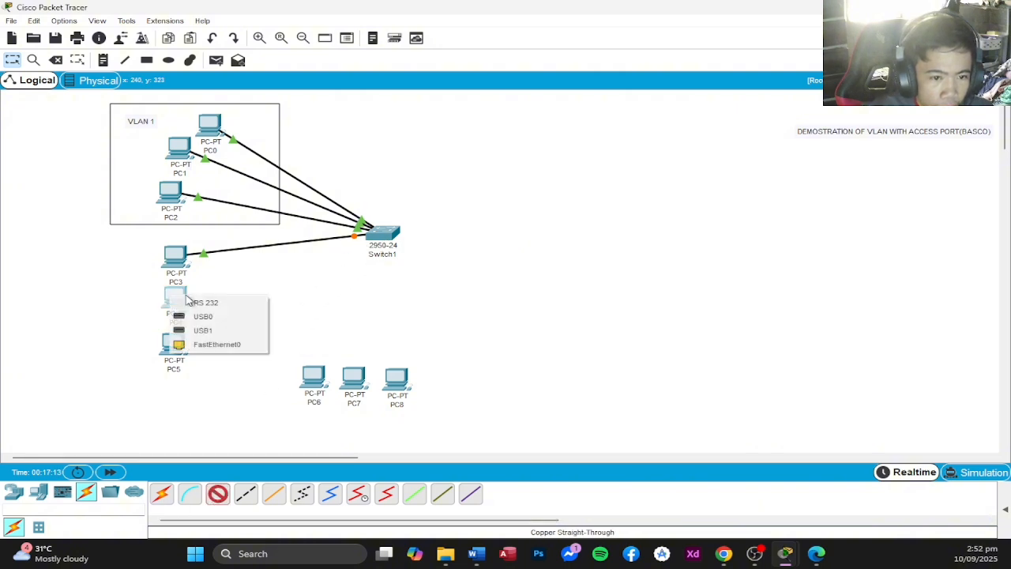
click(215, 344)
click(379, 234)
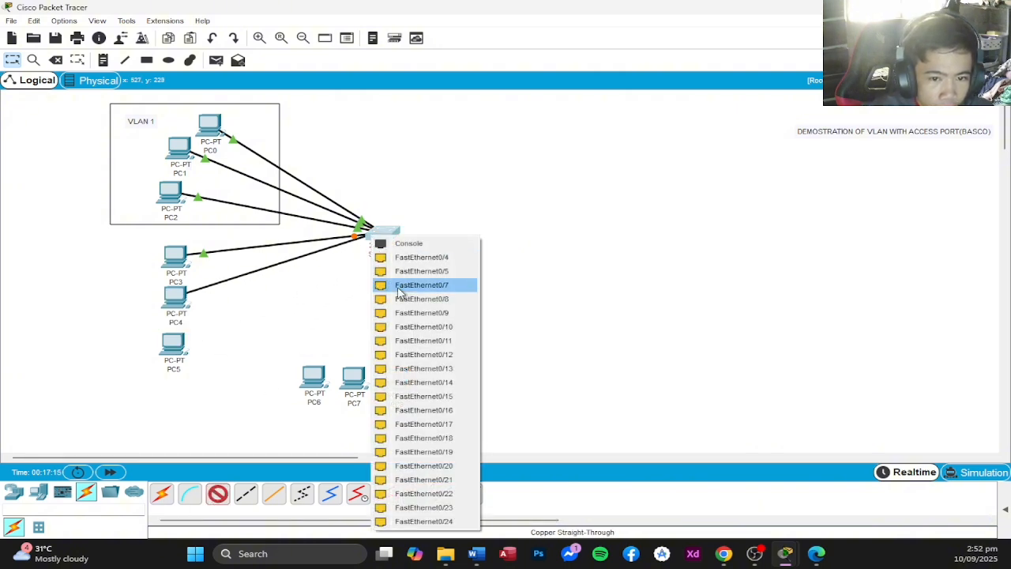
click(408, 286)
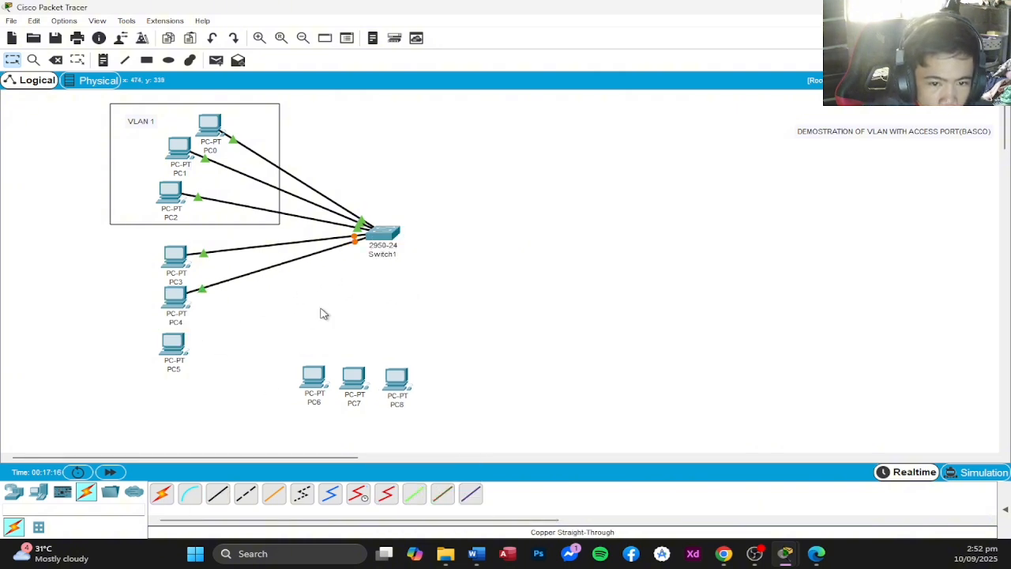
Connect PC5's FastEthernet0 port to the switch's FastEthernet0/8 with a Copper Straight-Through cable.
click(215, 494)
click(171, 344)
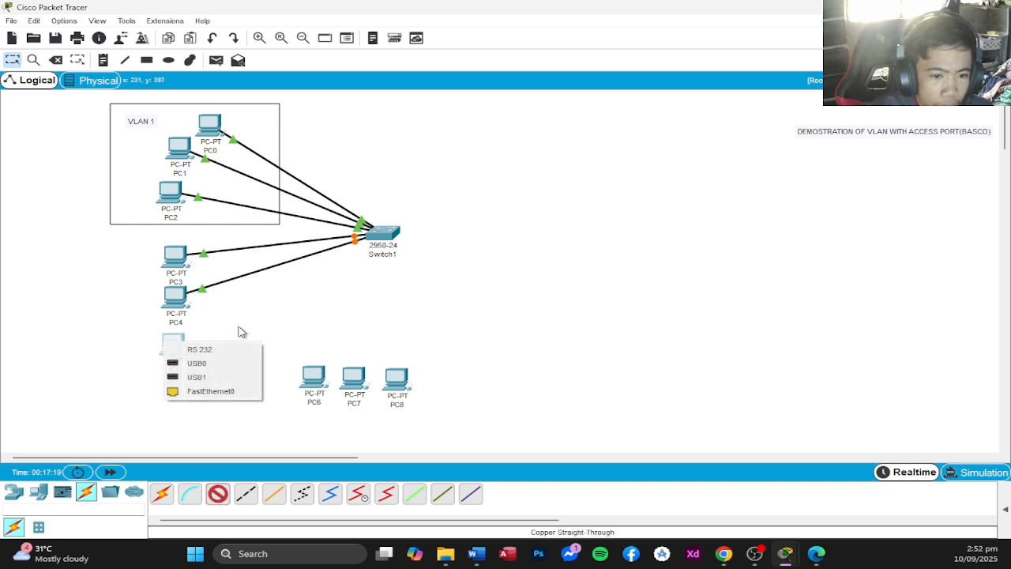
click(219, 391)
click(379, 231)
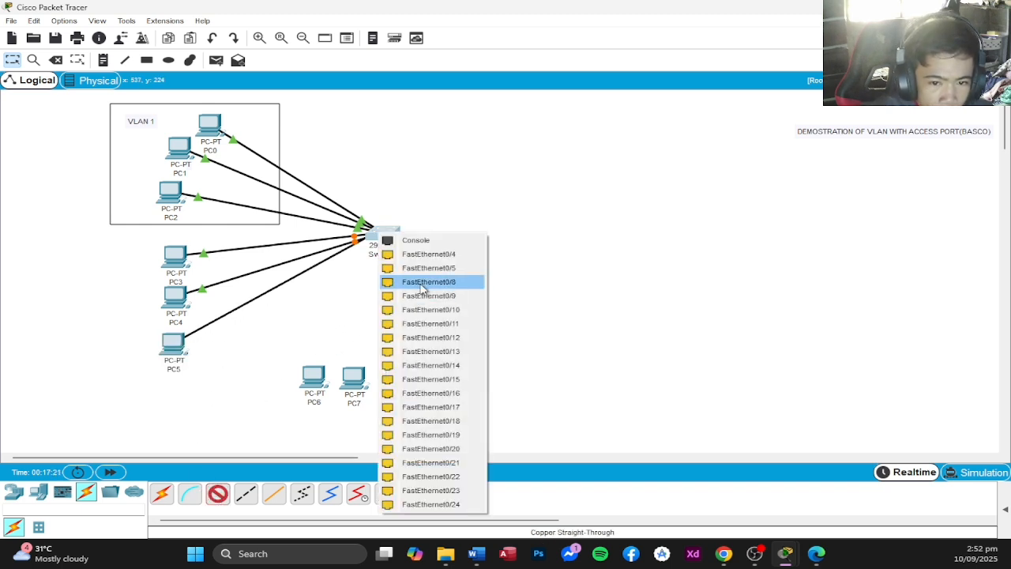
click(419, 289)
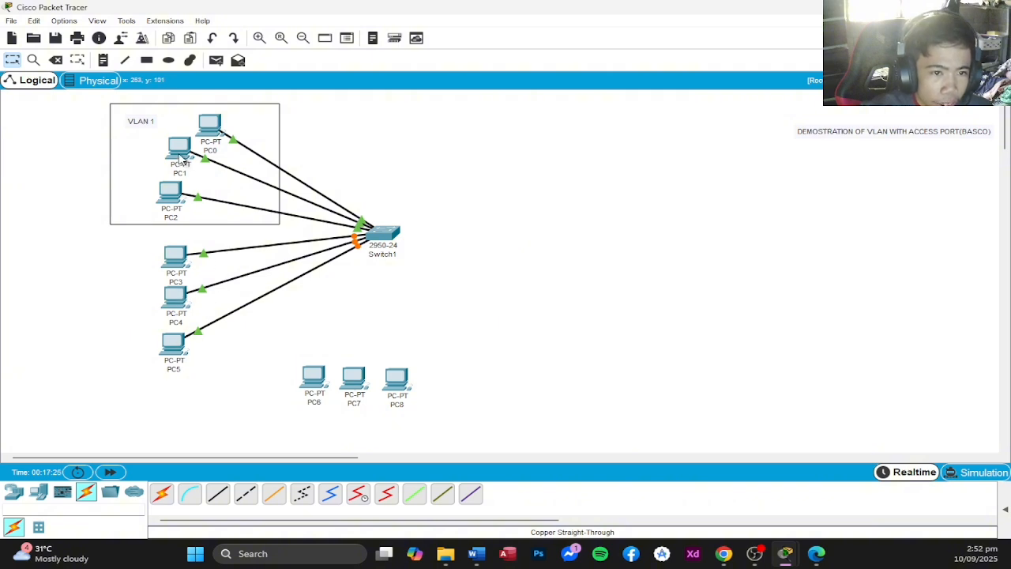
Line up PC0 and PC1 in a vertical column above PC2 and shift the VLAN 1 rectangle slightly up.
drag(181, 158, 171, 155)
drag(210, 126, 209, 96)
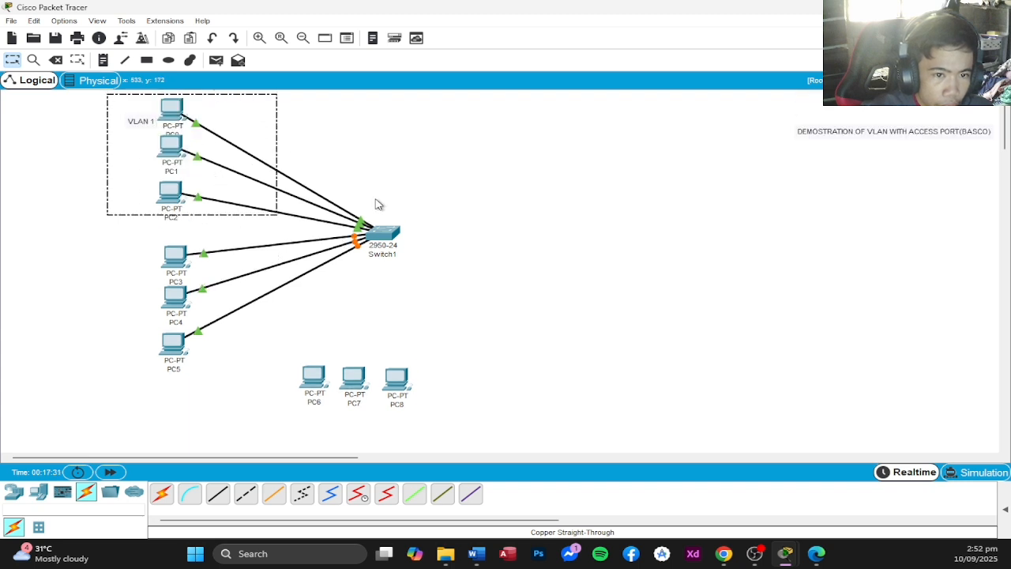
click(419, 245)
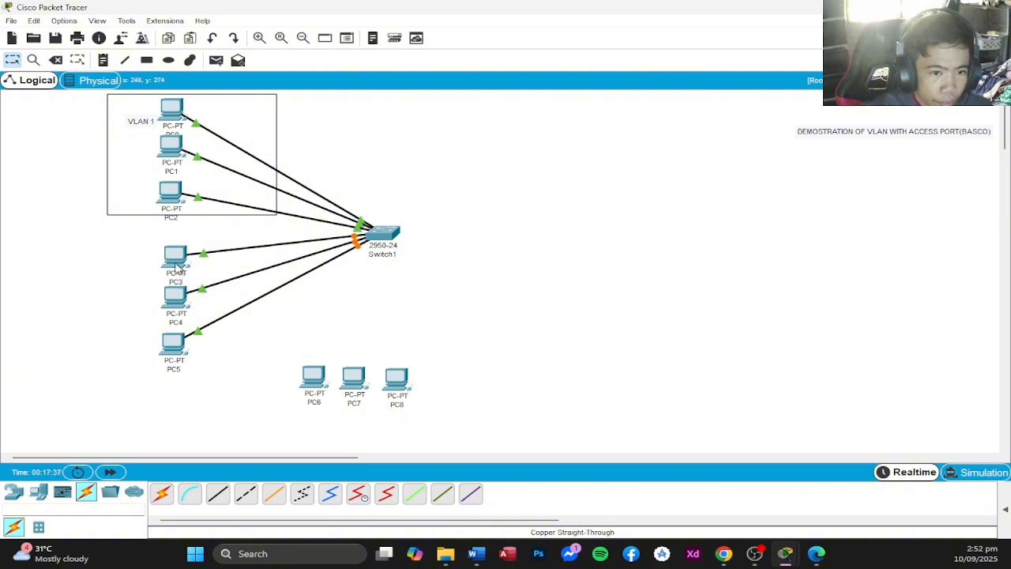
Draw an unfilled rectangle with a black outline around PC3, PC4 and PC5.
click(147, 60)
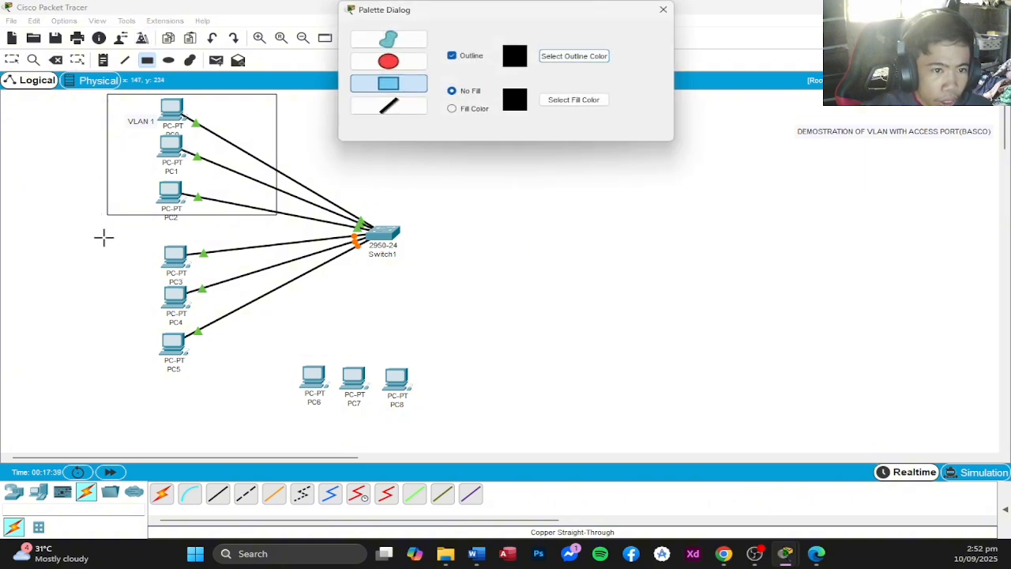
drag(98, 228, 251, 377)
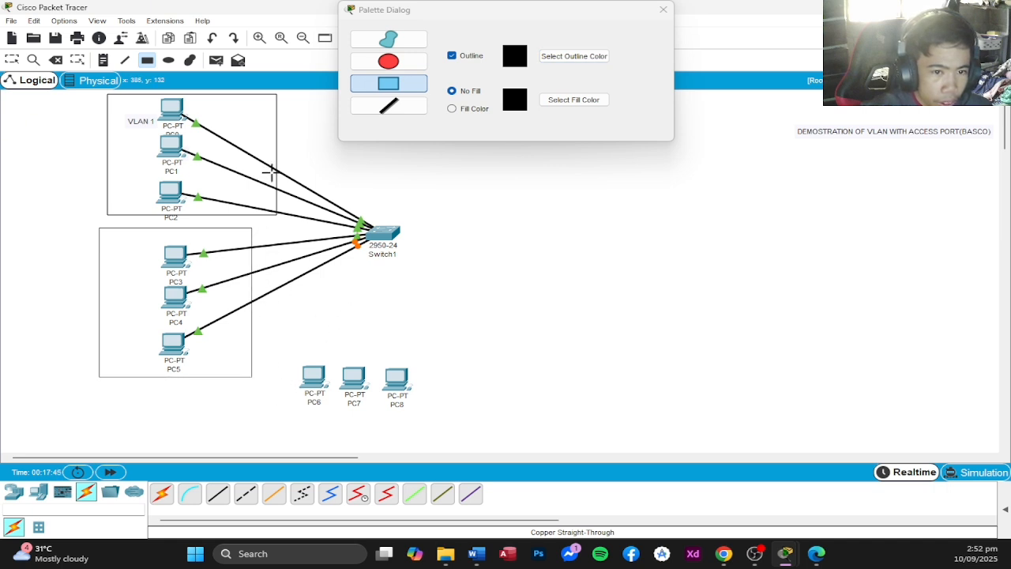
click(662, 10)
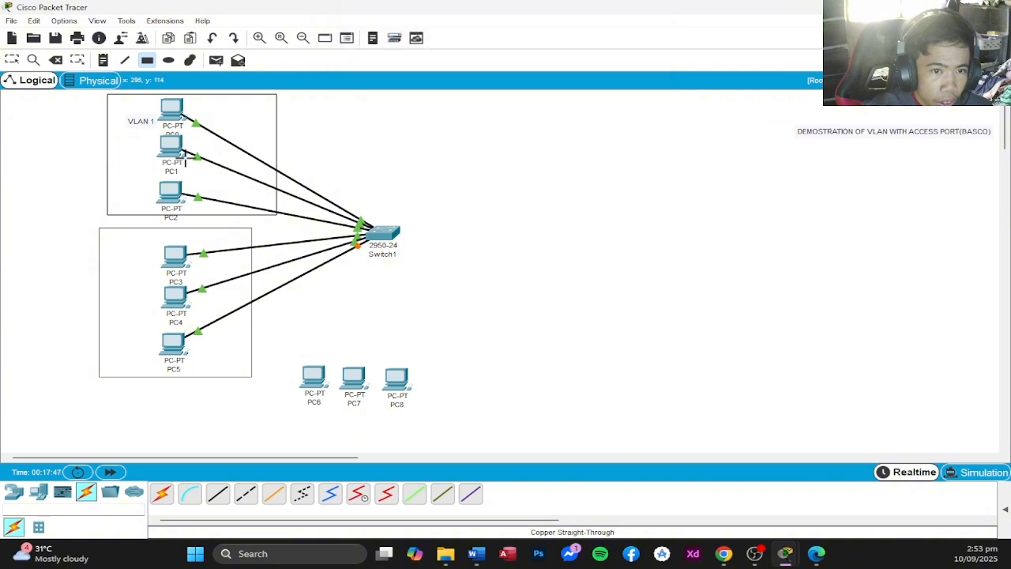
Delete the old rectangle around the VLAN 1 PCs.
click(21, 61)
click(200, 94)
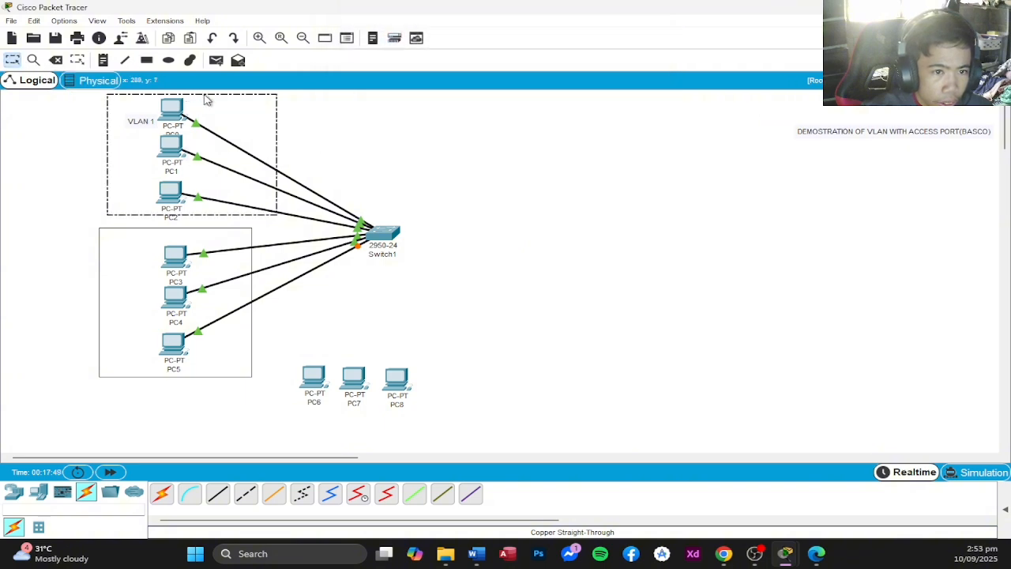
key(Delete)
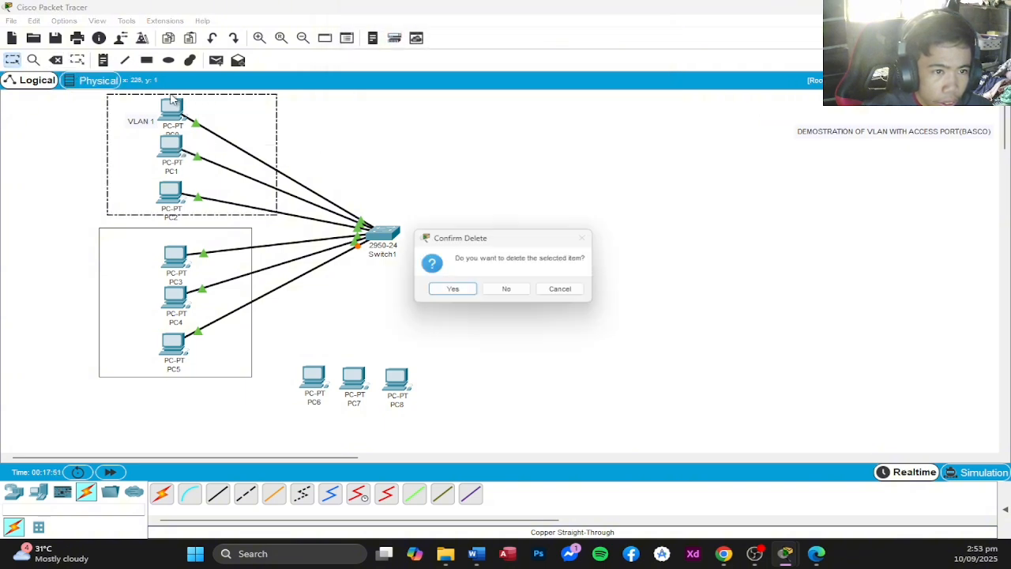
click(462, 293)
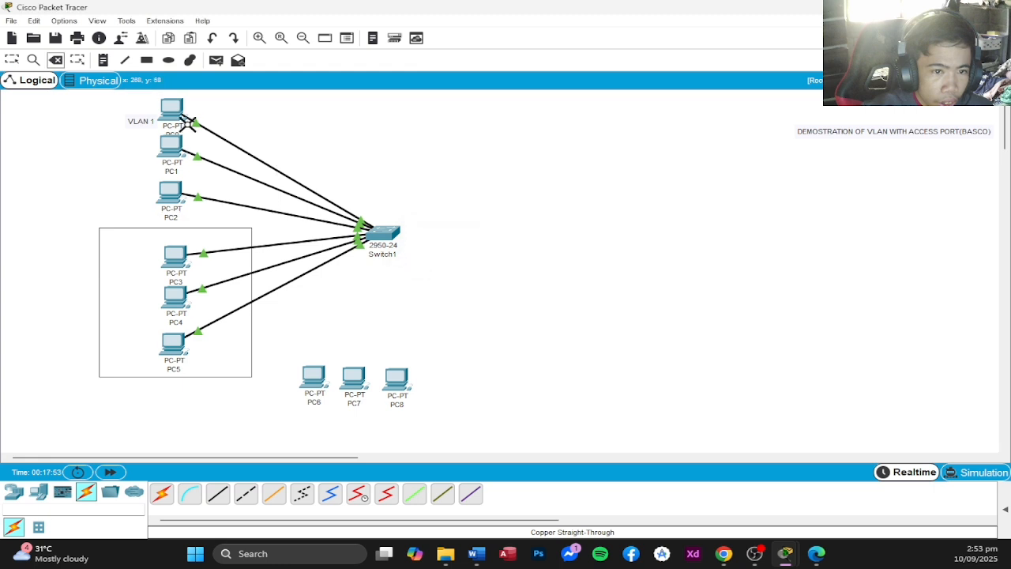
Draw a new unfilled black-outlined rectangle around PC0, PC1 and PC2, matching the width of the one below.
click(146, 60)
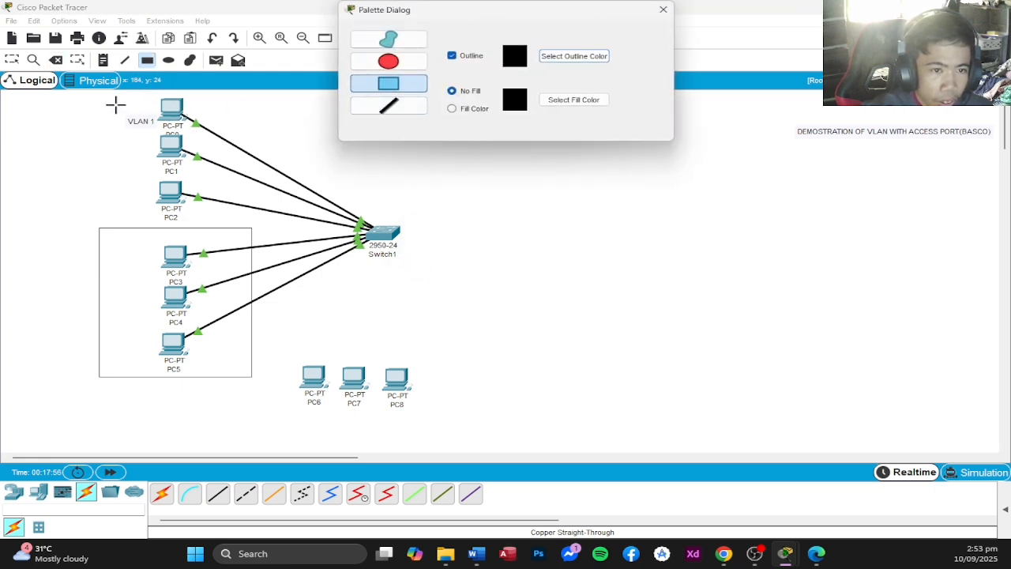
drag(99, 94, 253, 222)
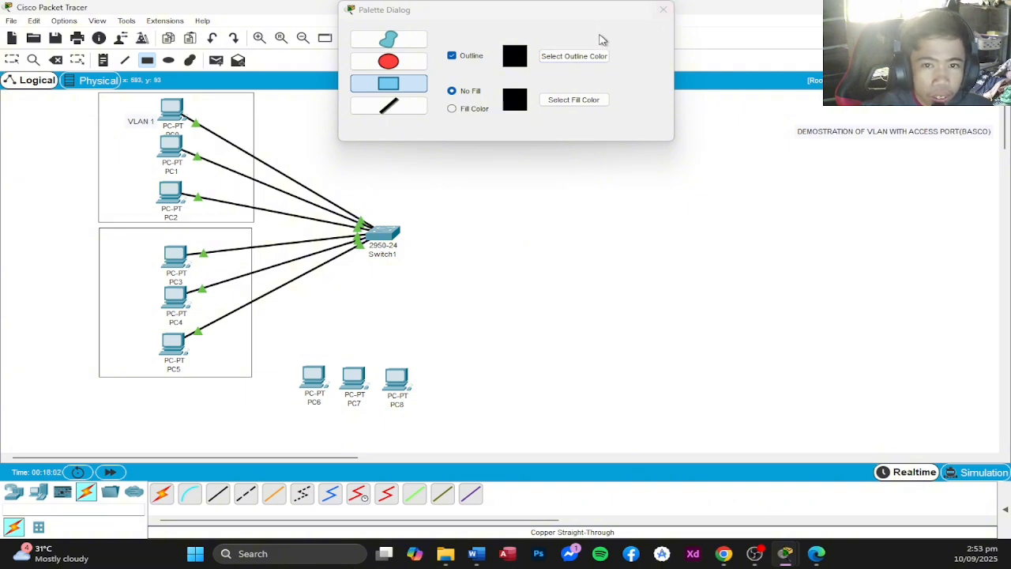
click(662, 10)
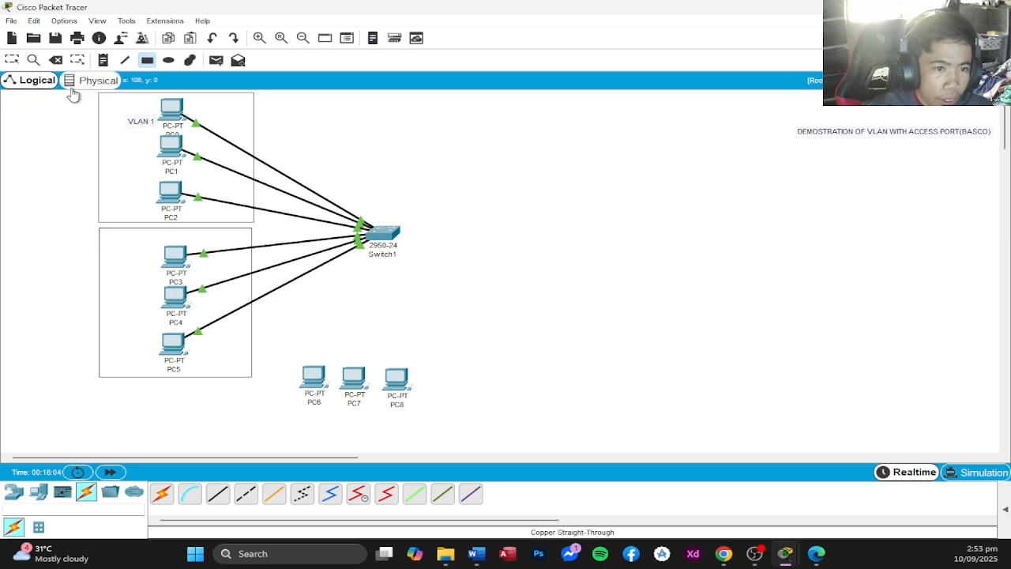
Move the VLAN 1 label away from PC0, and nudge PC1, PC2 and the upper rectangle to tidy the group.
click(12, 60)
click(131, 119)
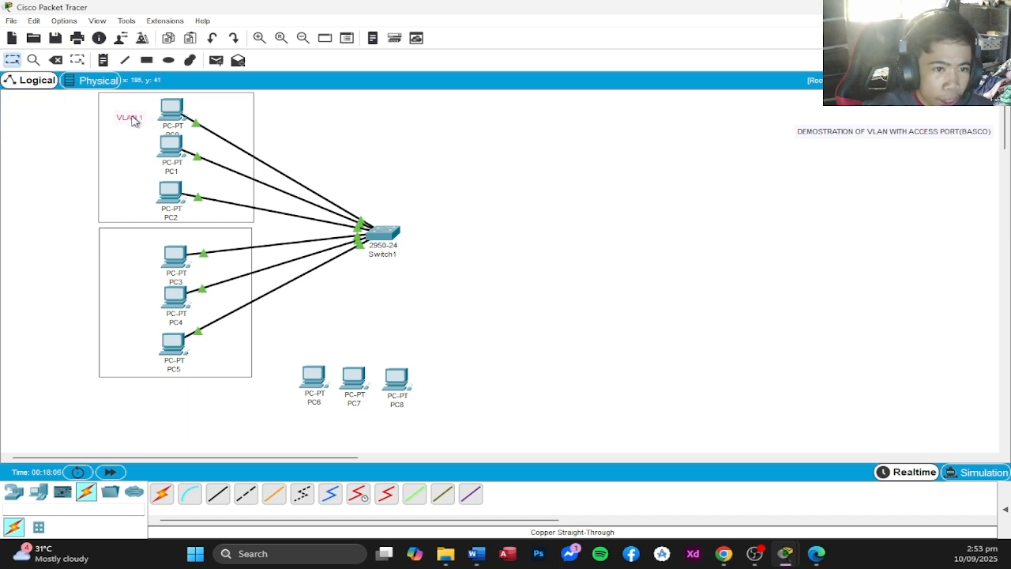
drag(170, 203, 171, 203)
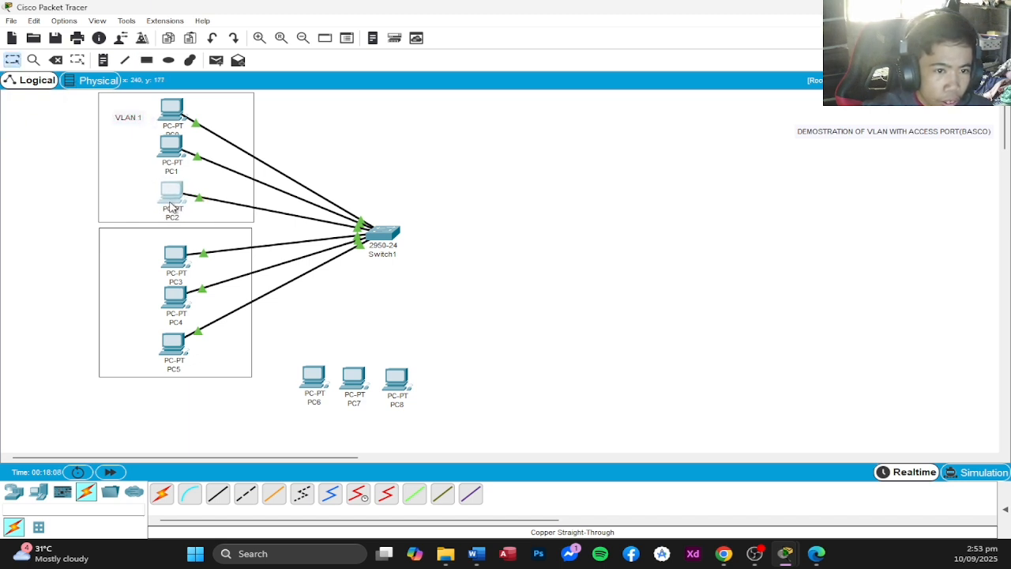
drag(176, 144, 176, 153)
mouse_move(161, 111)
mouse_down()
mouse_move(169, 108)
mouse_move(158, 109)
mouse_up()
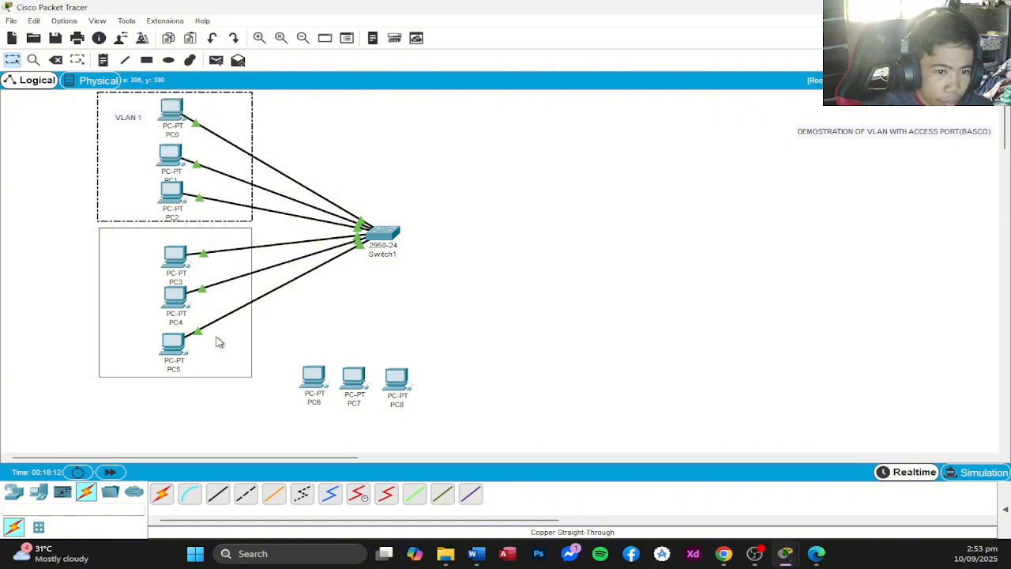
Shift the lower rectangle and PC3, PC4 and PC5 slightly down and to the left.
drag(229, 371, 221, 378)
drag(172, 346, 156, 356)
drag(181, 297, 166, 311)
drag(190, 264, 160, 283)
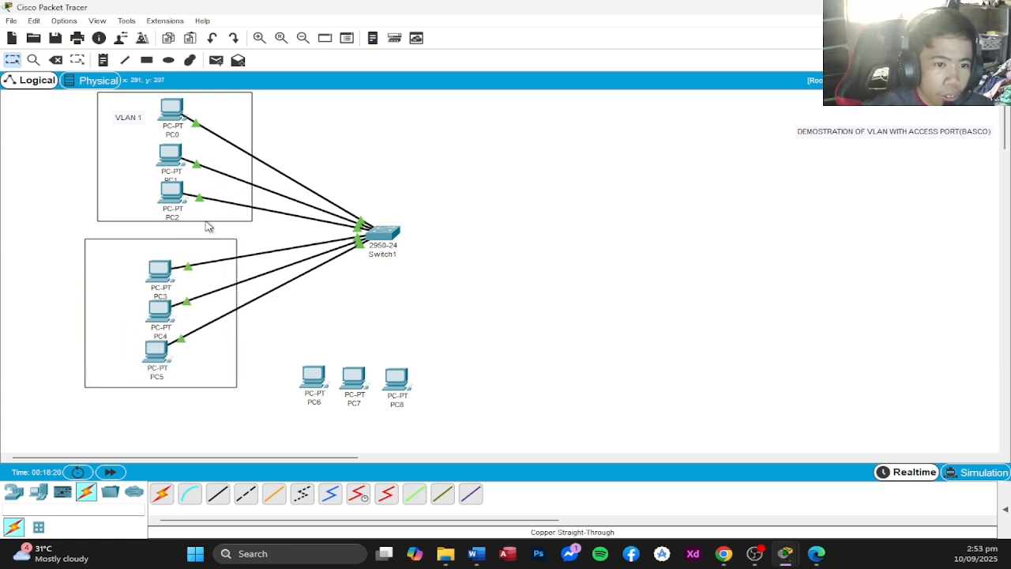
Bring the two rectangles into vertical alignment and move the VLAN 1 label into the upper rectangle's top-left corner.
drag(207, 222, 197, 225)
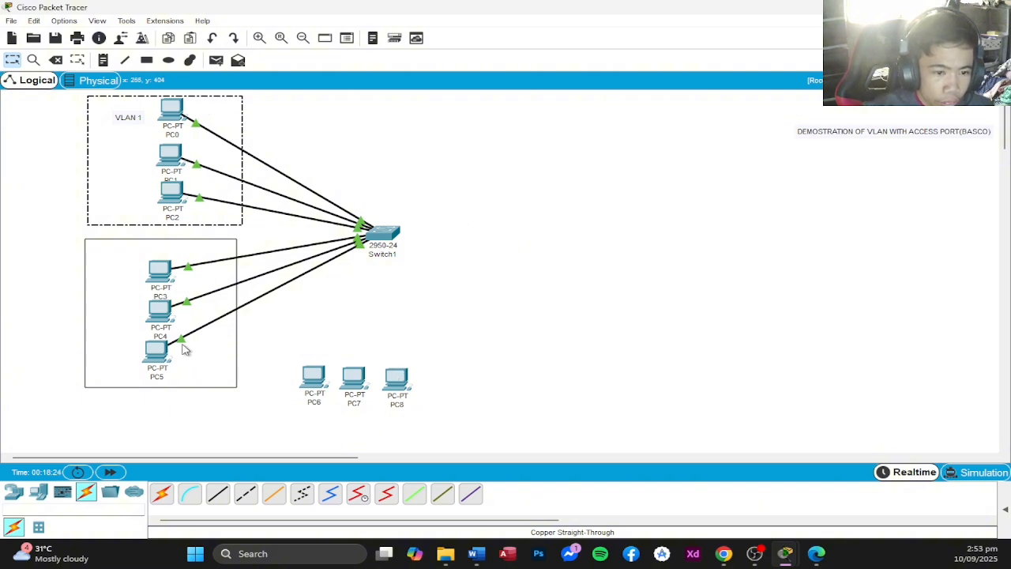
drag(226, 382, 233, 382)
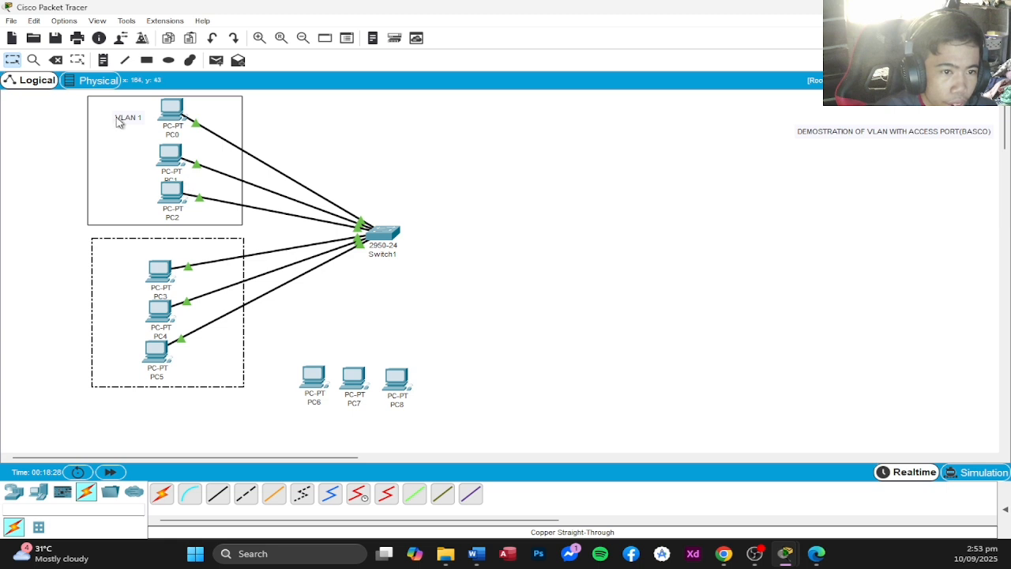
drag(118, 123, 105, 110)
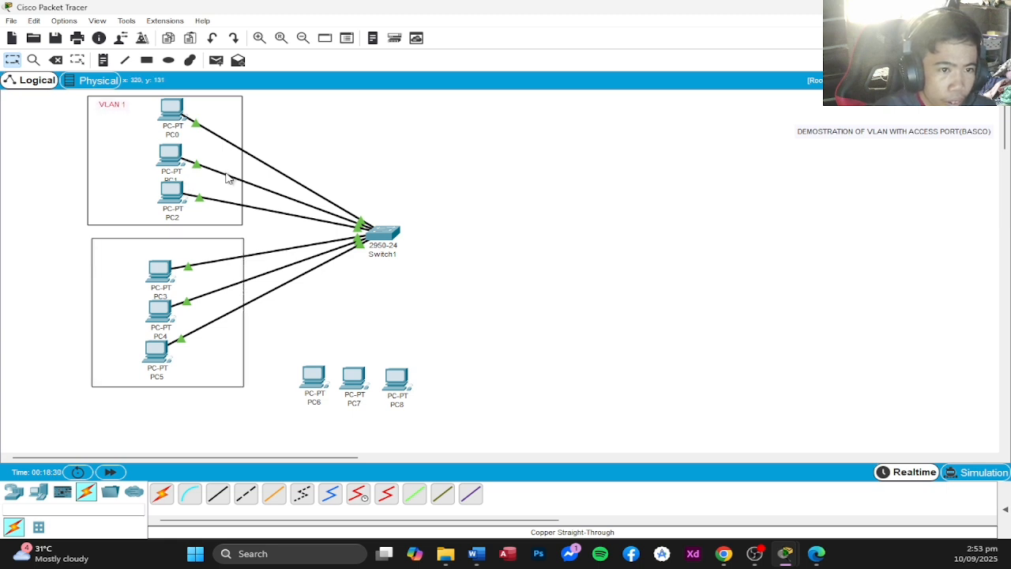
Add a note reading VLAN 2 and place it in the lower rectangle's top-left corner.
click(103, 60)
click(117, 258)
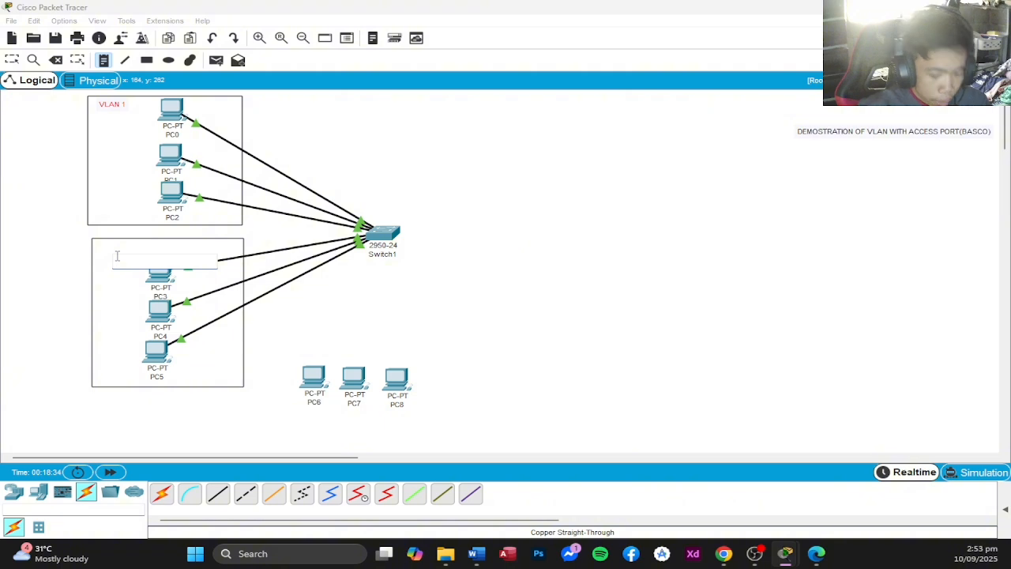
text(VLAN)
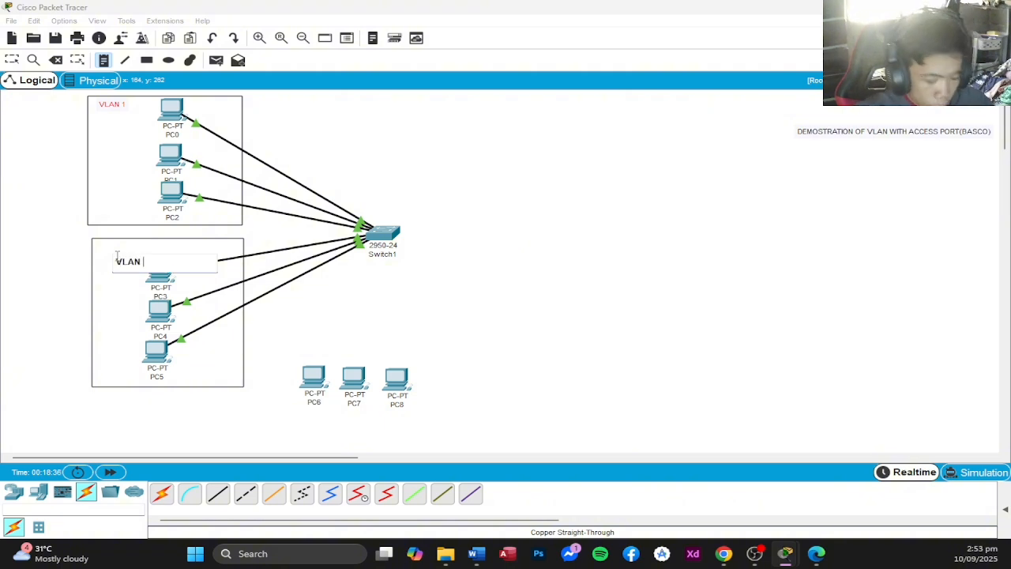
text( 2)
key(Return)
key(BackSpace)
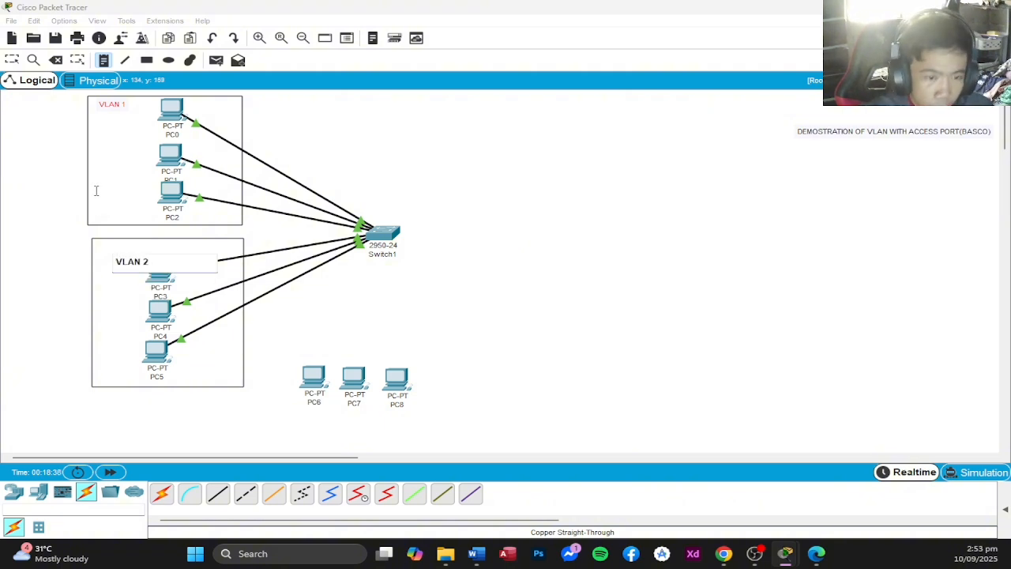
click(12, 60)
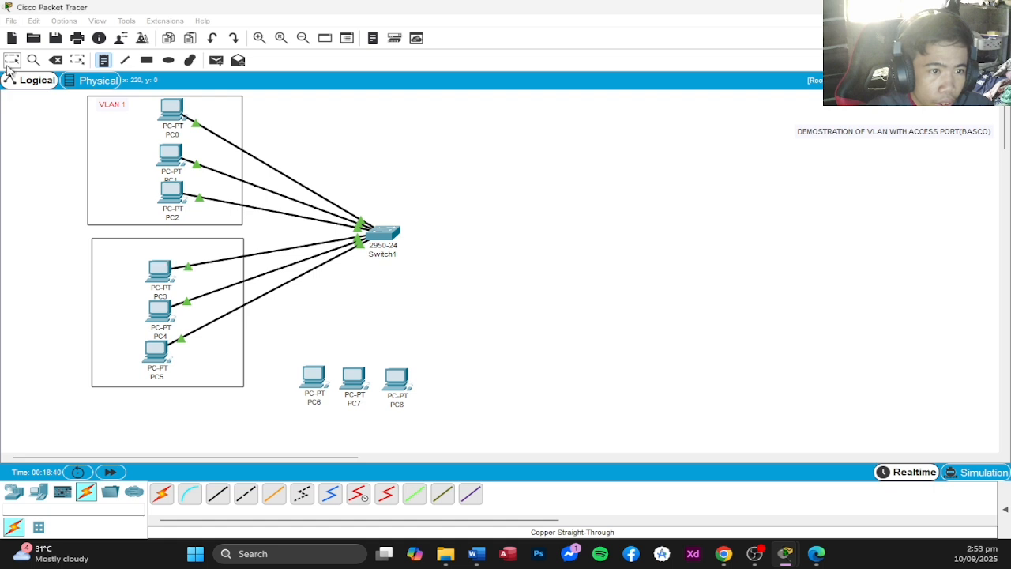
drag(130, 263, 111, 250)
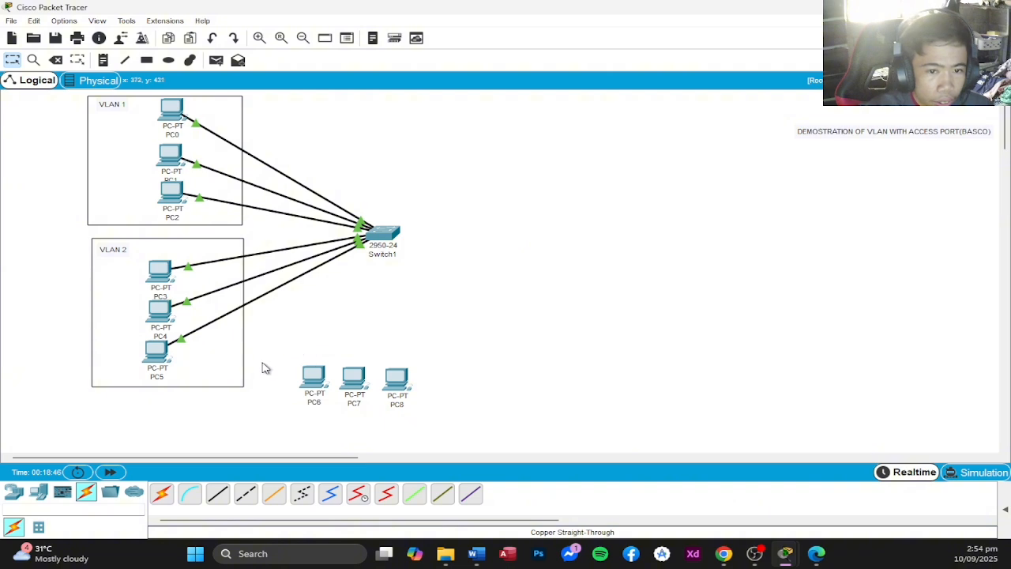
Adjust the positions of PC6, PC7 and PC8 in the row below the switch to space them out.
drag(319, 368, 355, 389)
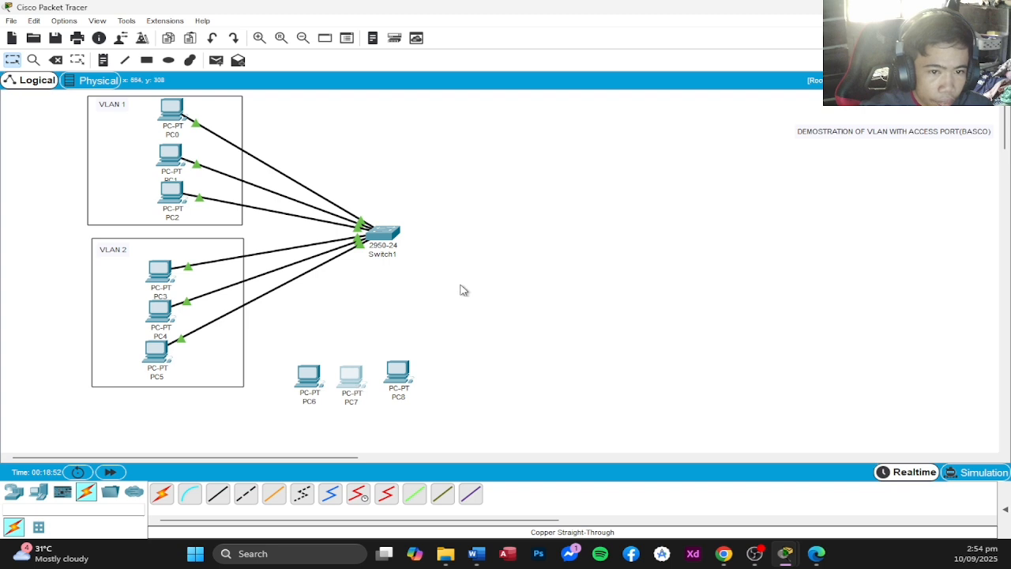
click(432, 306)
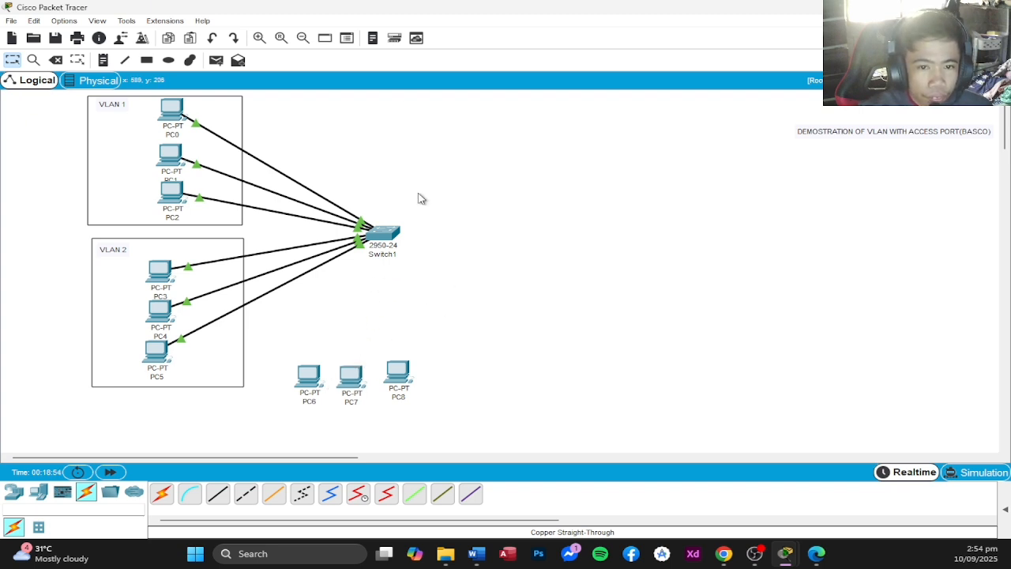
Connect PC6's FastEthernet0 port to the switch's FastEthernet0/11 with a Copper Straight-Through cable.
click(316, 379)
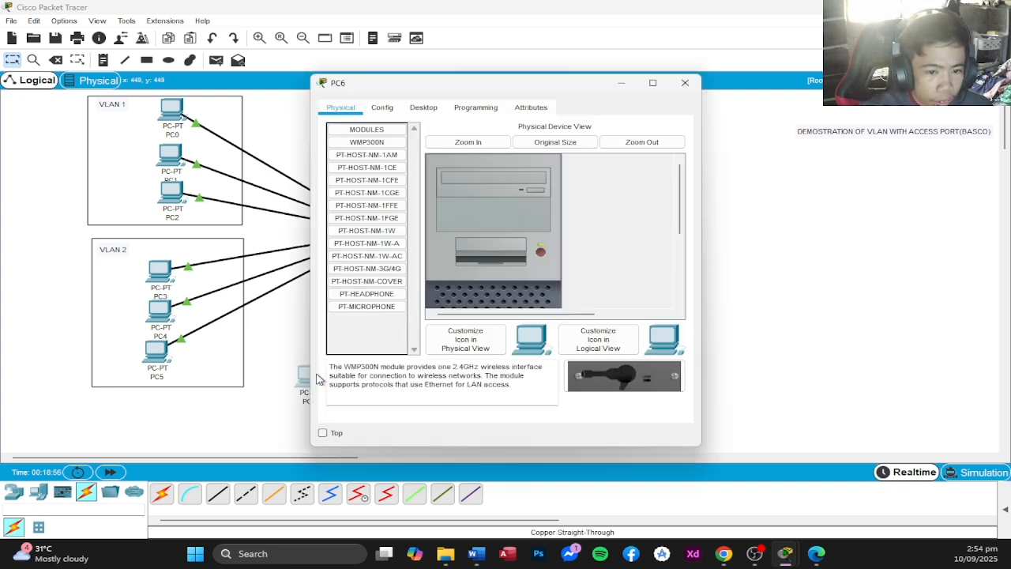
click(686, 83)
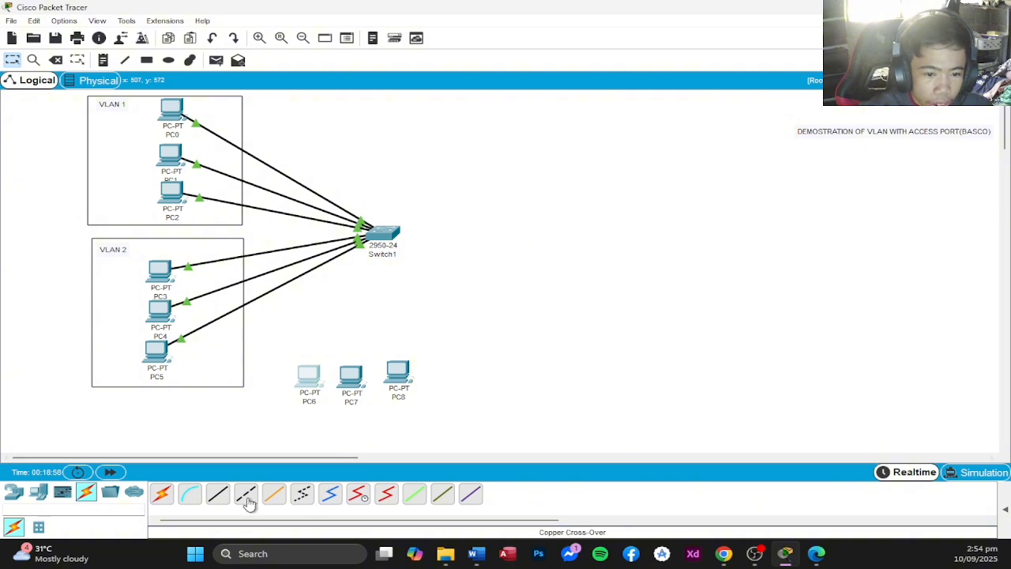
click(217, 493)
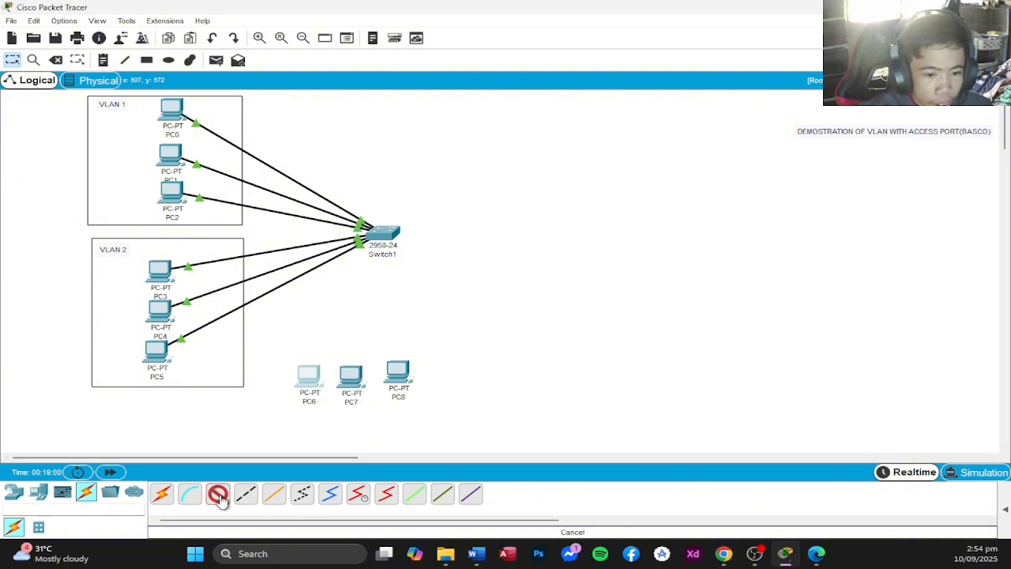
click(310, 378)
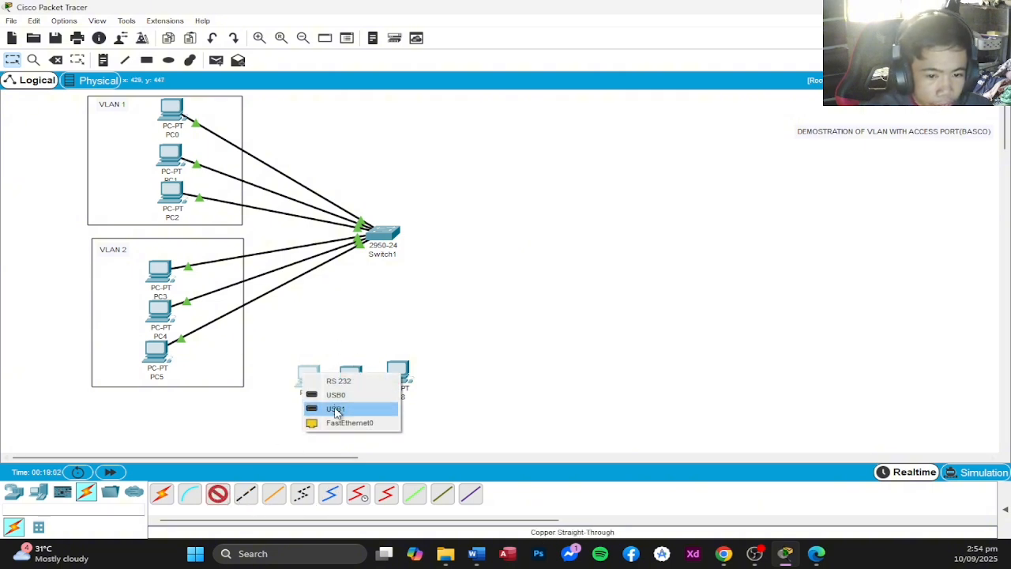
click(348, 422)
click(385, 244)
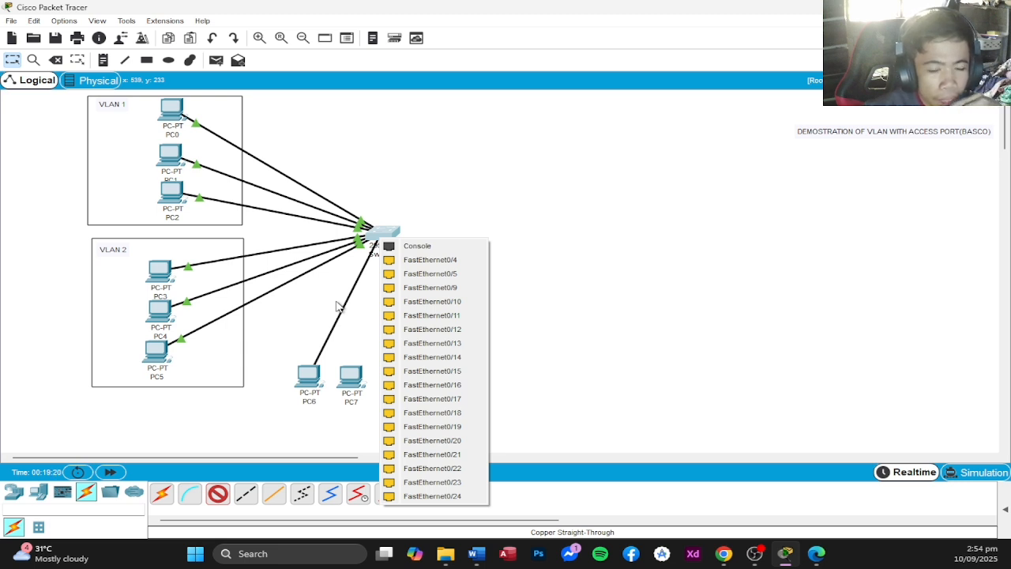
click(426, 315)
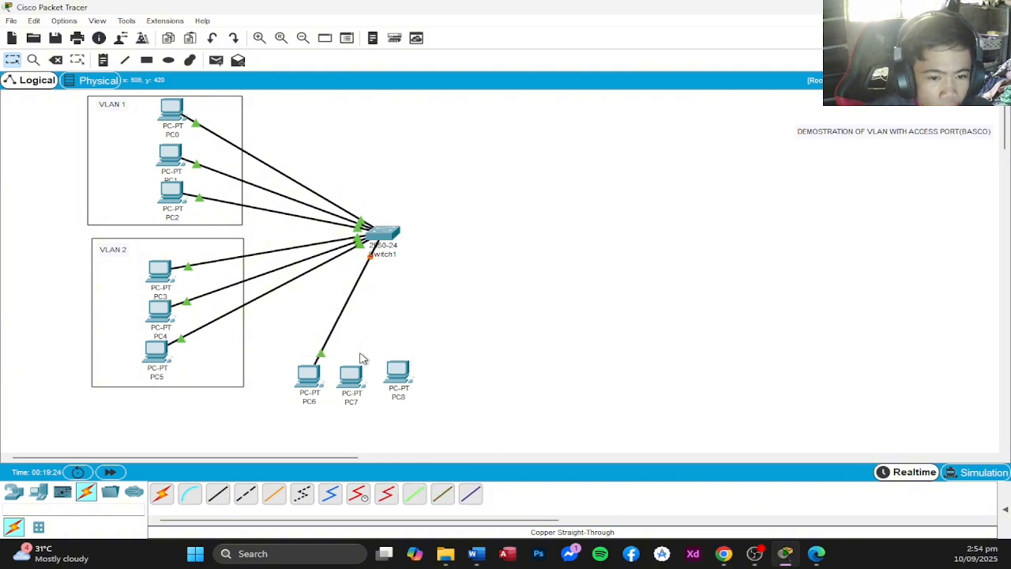
Connect PC7's FastEthernet0 port to the switch's FastEthernet0/12 with a Copper Straight-Through cable.
click(245, 493)
click(350, 375)
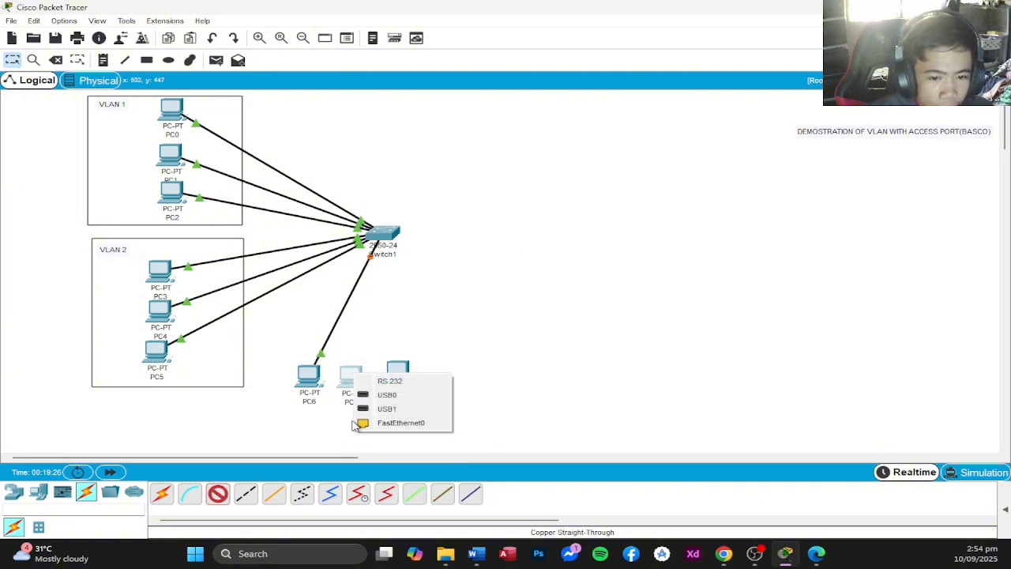
click(399, 409)
click(383, 234)
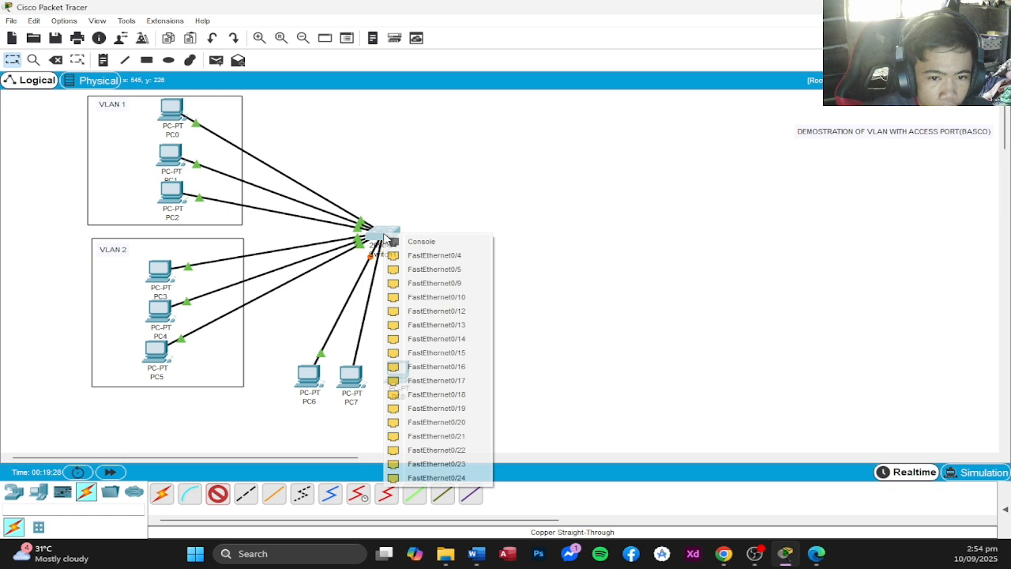
click(426, 316)
Connect PC8's FastEthernet0 port to the switch's FastEthernet0/13 with a Copper Straight-Through cable.
click(217, 493)
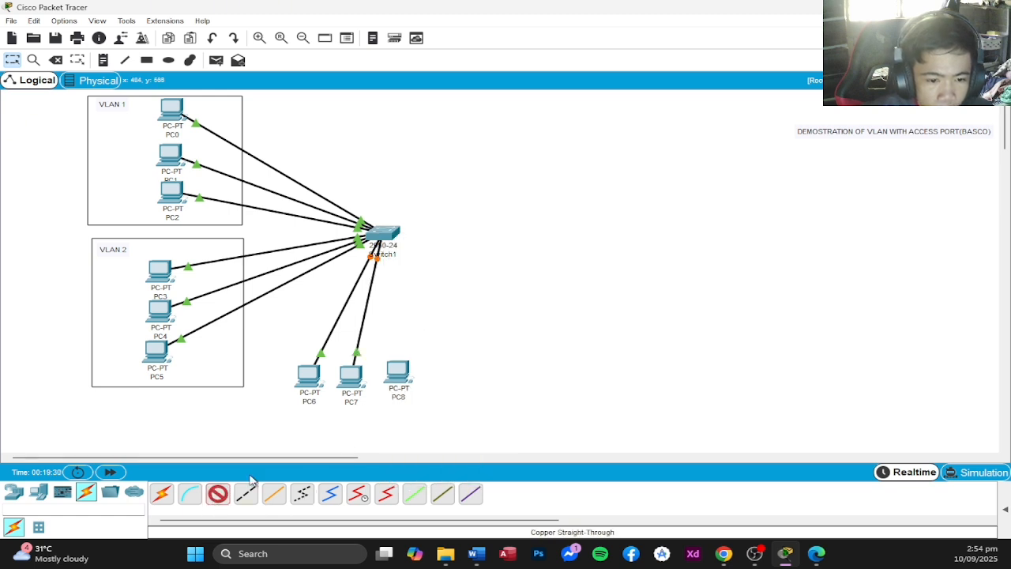
click(397, 371)
click(426, 412)
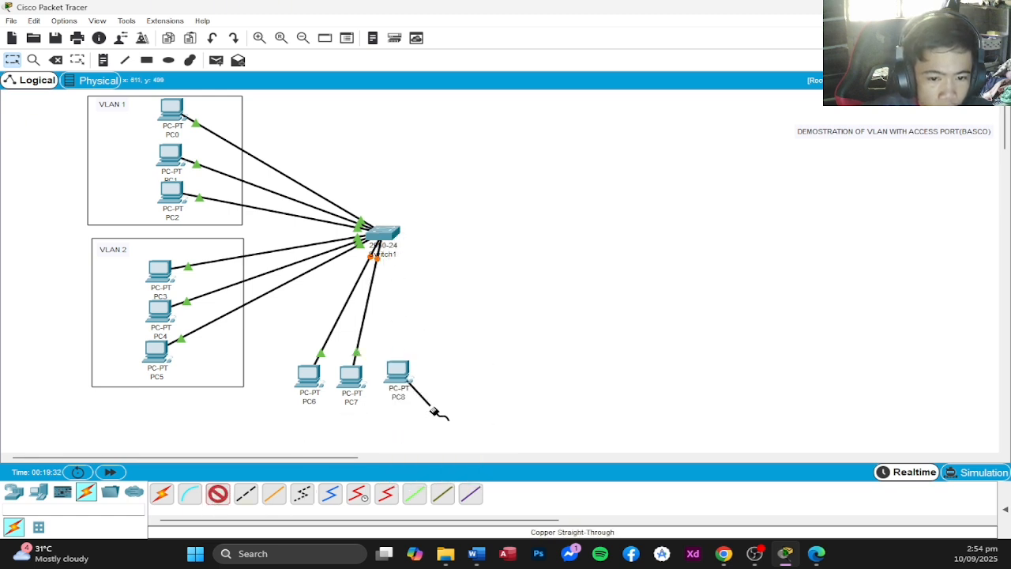
click(391, 233)
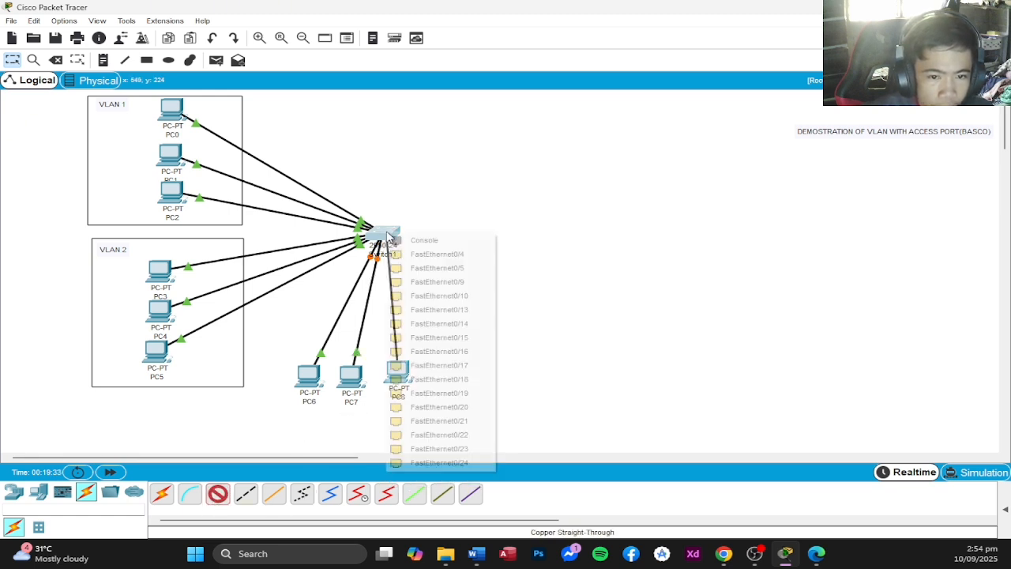
click(442, 311)
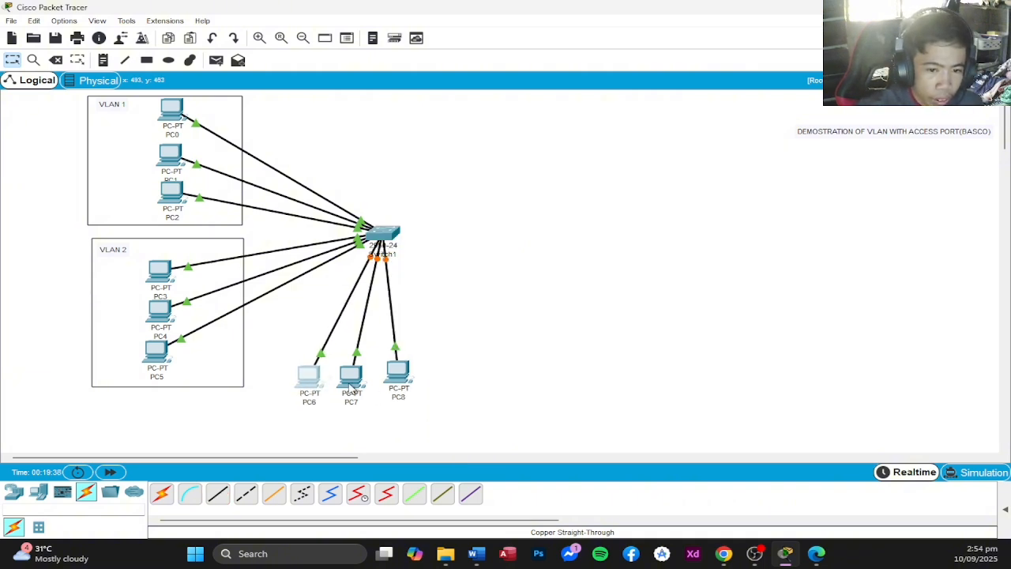
Line up PC7 and PC8 with PC6 and place an unfilled, black-outlined rectangle around the three PCs.
drag(354, 387, 395, 388)
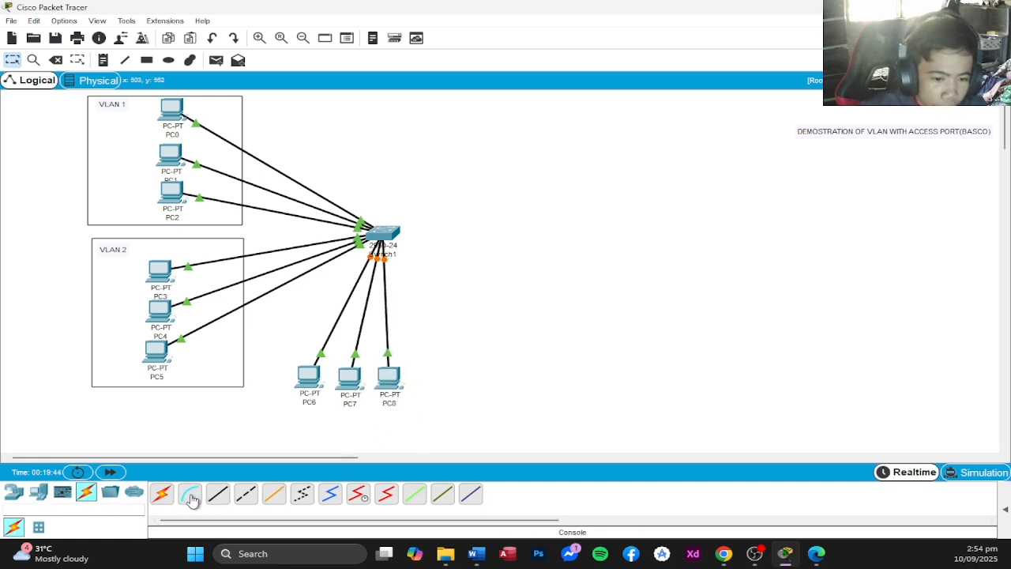
click(146, 60)
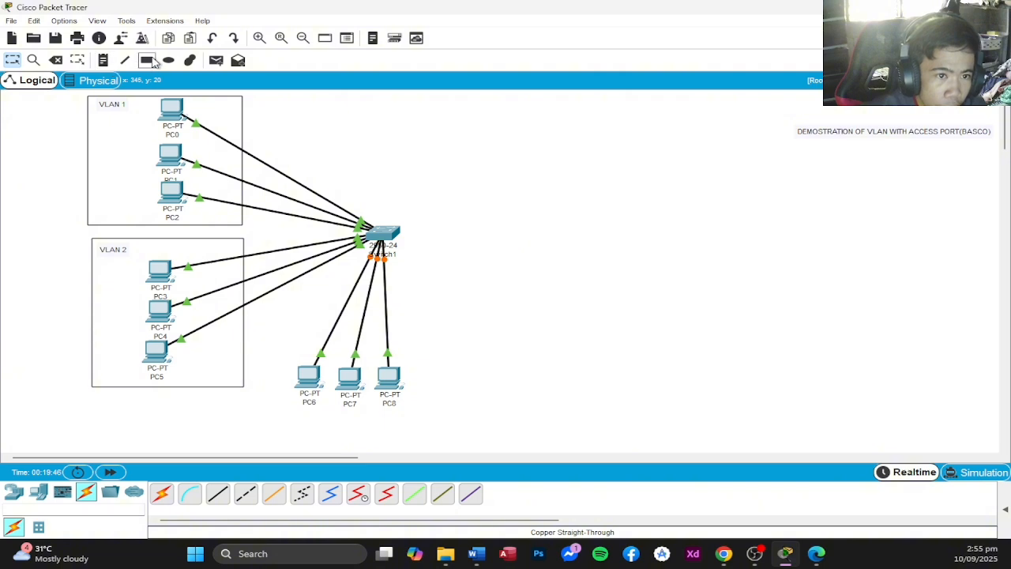
drag(273, 355, 455, 451)
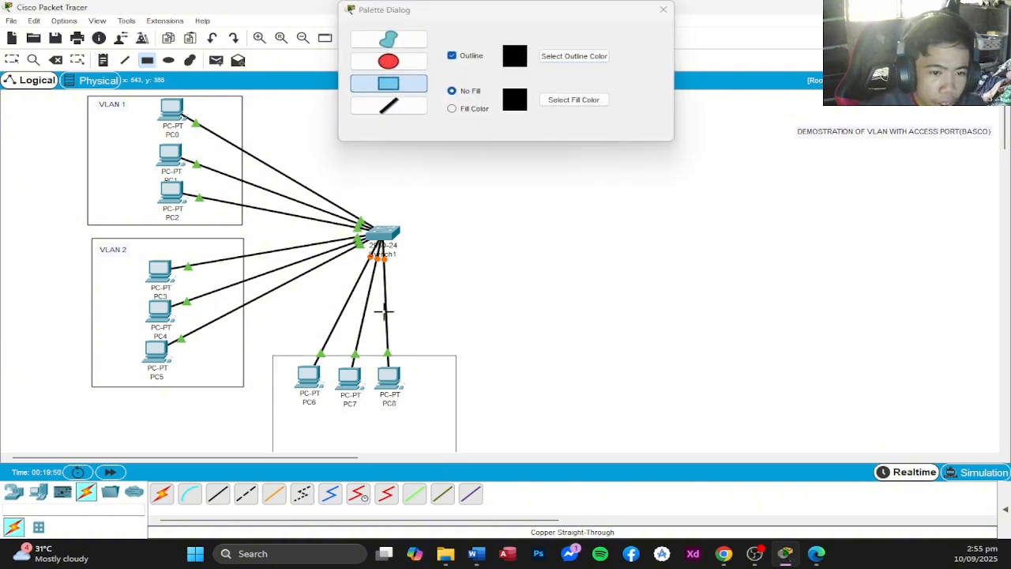
click(662, 10)
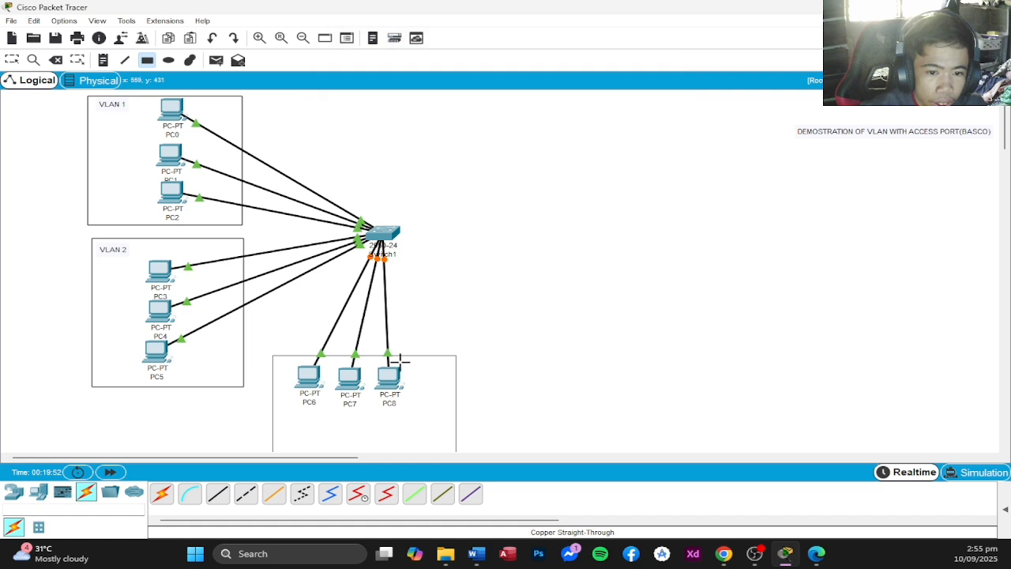
click(12, 60)
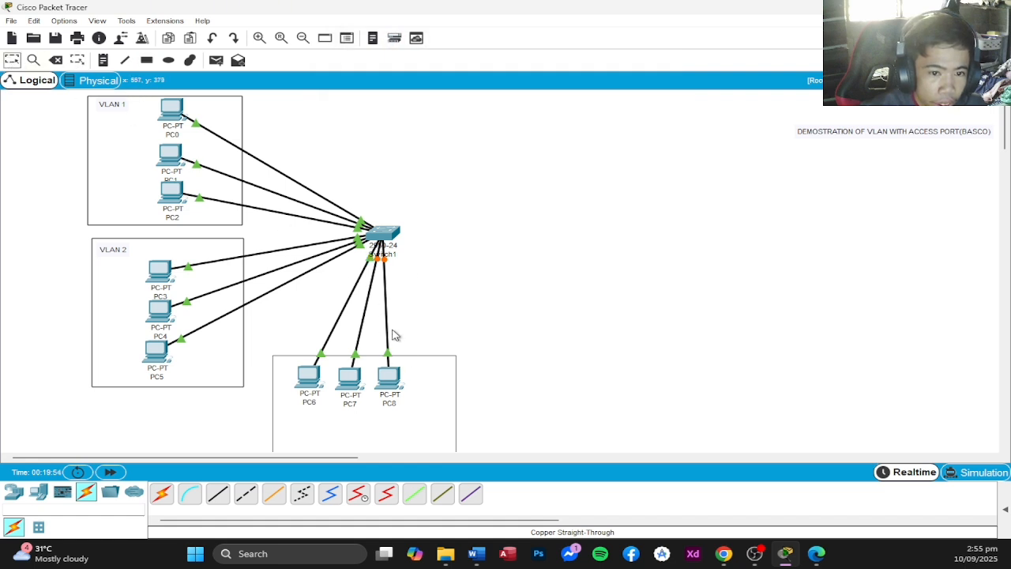
drag(411, 361, 412, 343)
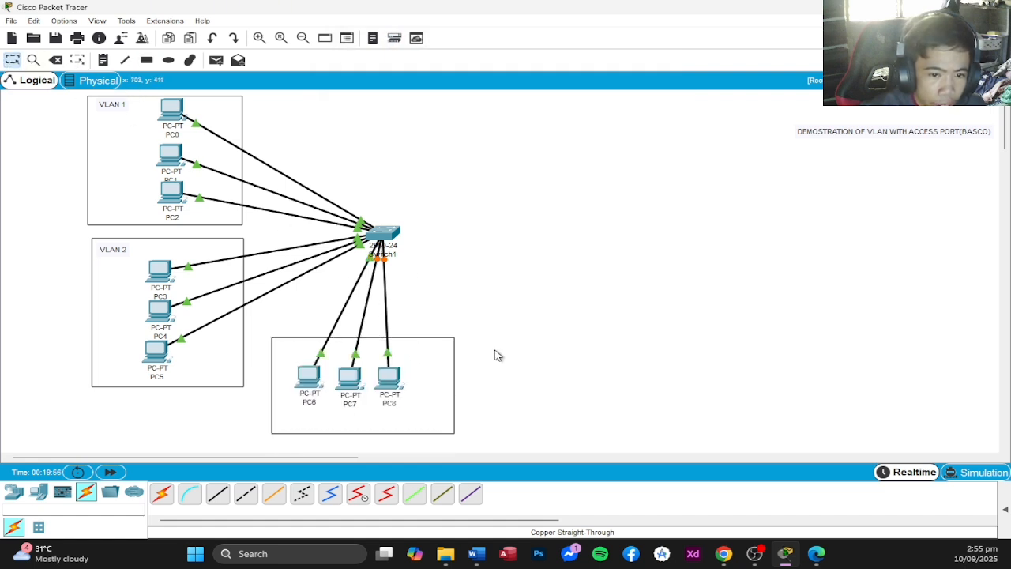
Spread PC6, PC7 and PC8 evenly across the width of the rectangle below the switch.
drag(382, 385, 410, 383)
drag(345, 378, 403, 370)
click(424, 383)
click(475, 364)
drag(422, 379, 428, 381)
drag(359, 384, 312, 386)
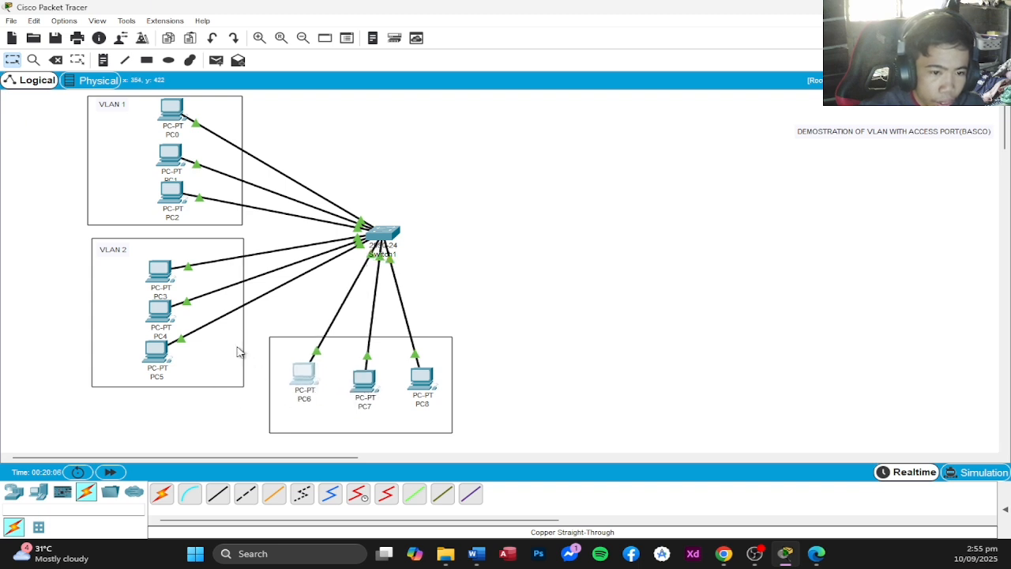
Add a note reading VLAN 3 and centre it beneath PC7 inside the rectangle around PC6 to PC8.
double_click(119, 251)
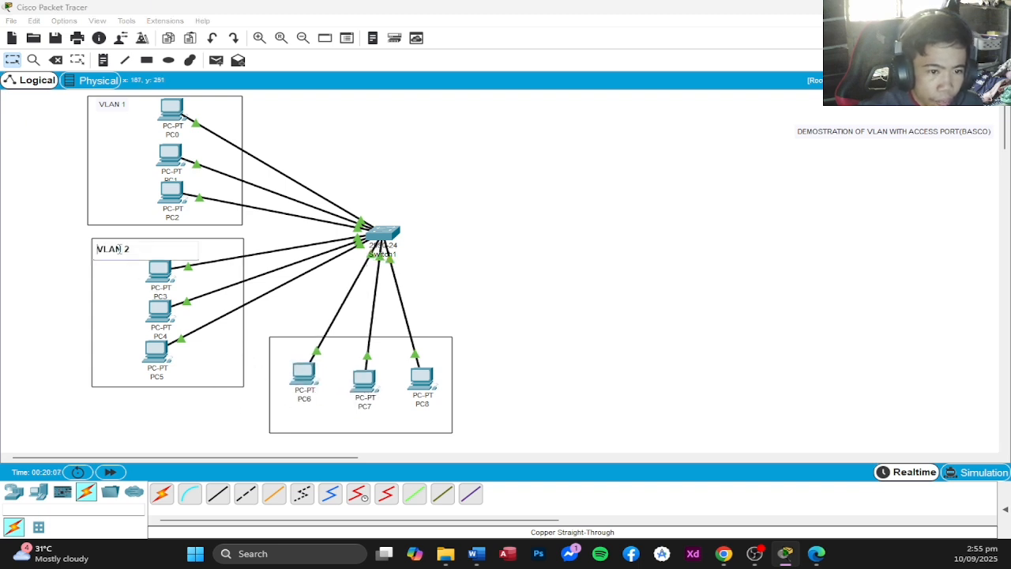
click(103, 59)
click(341, 418)
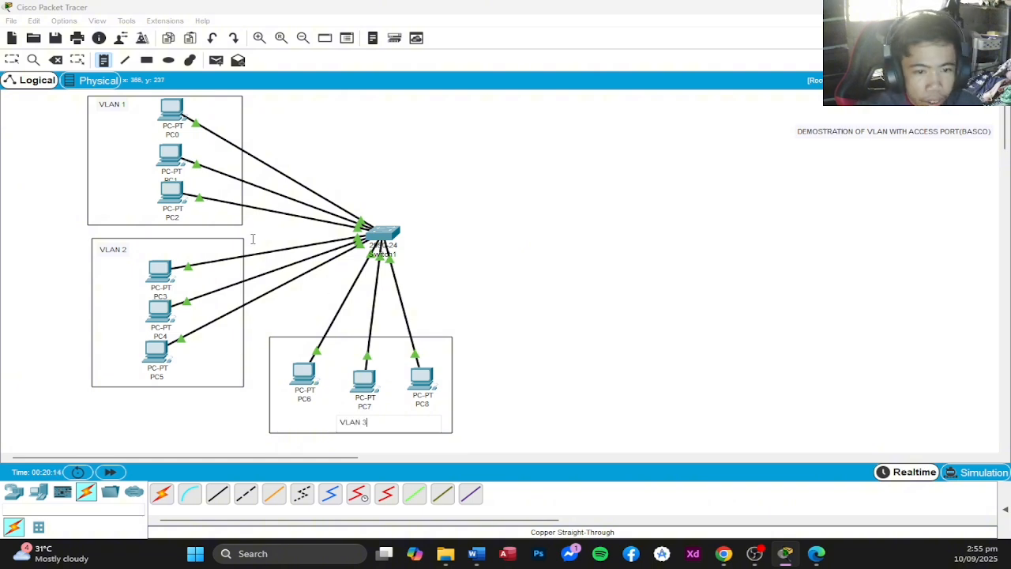
click(320, 308)
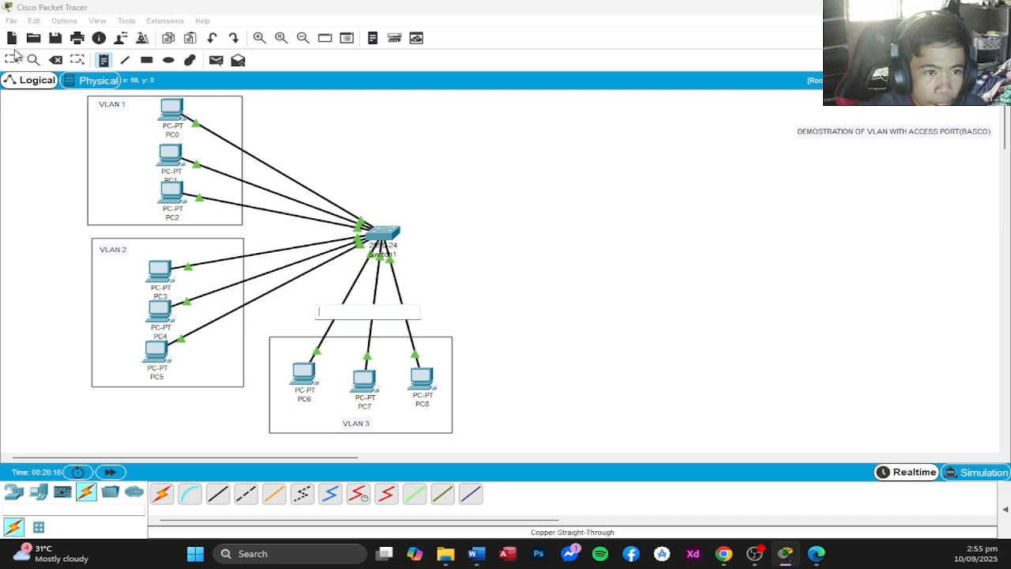
click(12, 59)
drag(360, 423, 372, 424)
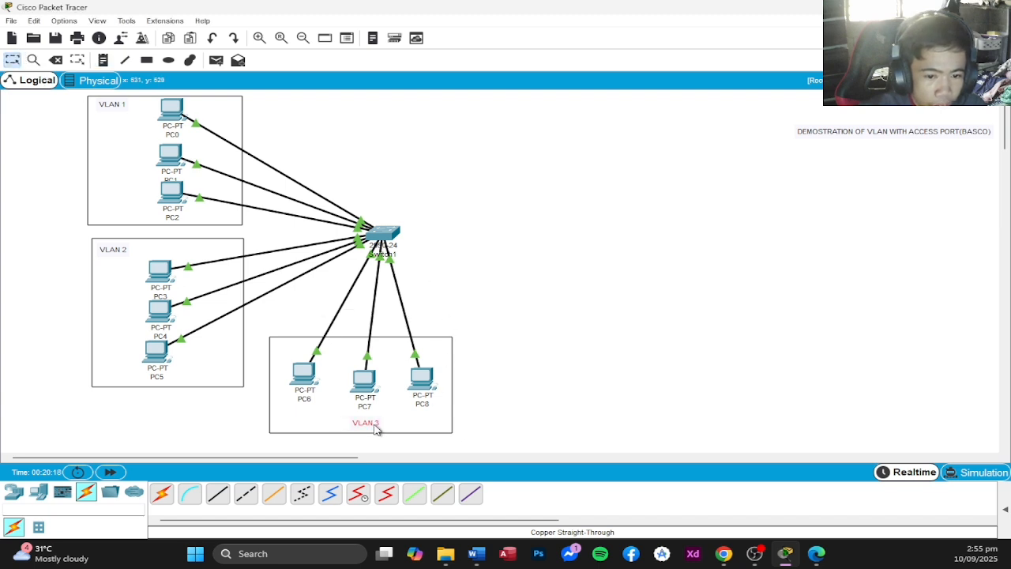
click(372, 423)
click(587, 358)
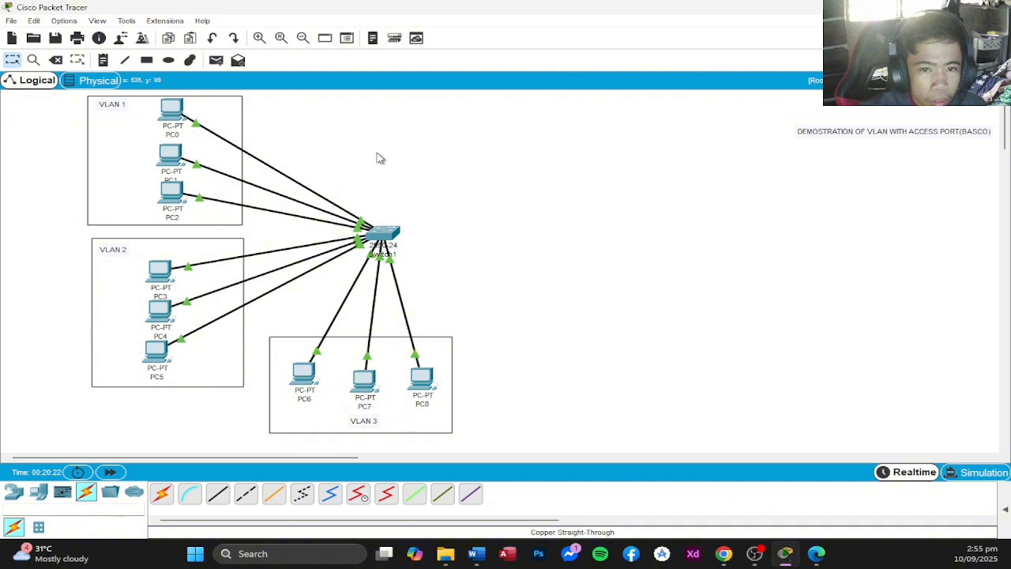
Nudge the title note up and to the right, and move the switch slightly down and to the left.
drag(880, 131, 890, 125)
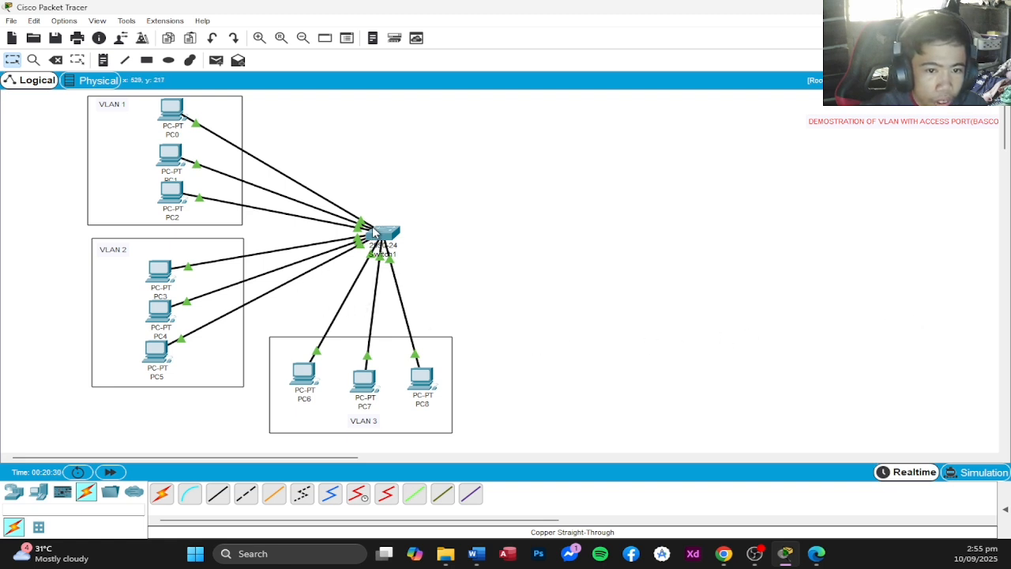
drag(374, 229, 346, 241)
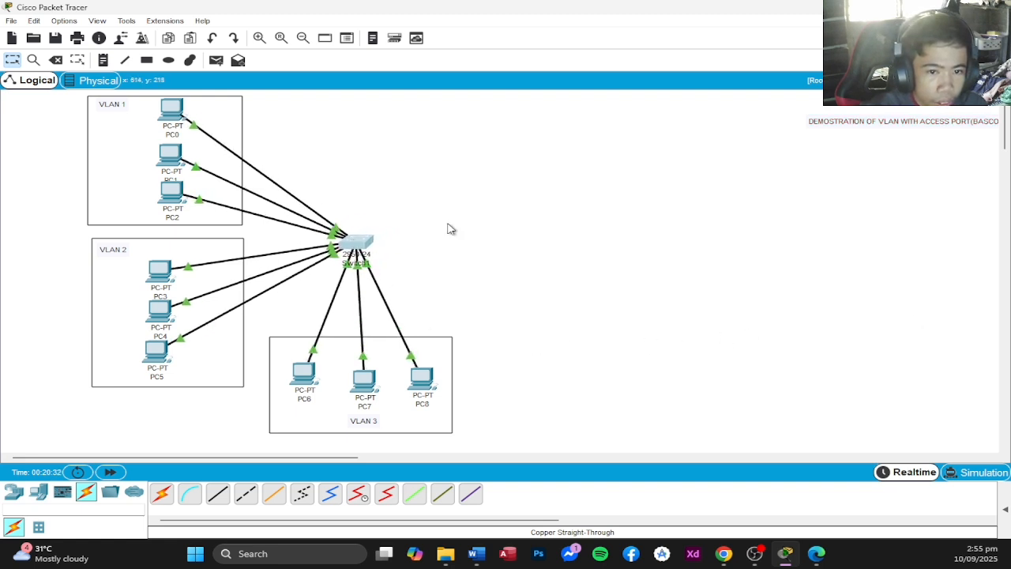
click(447, 226)
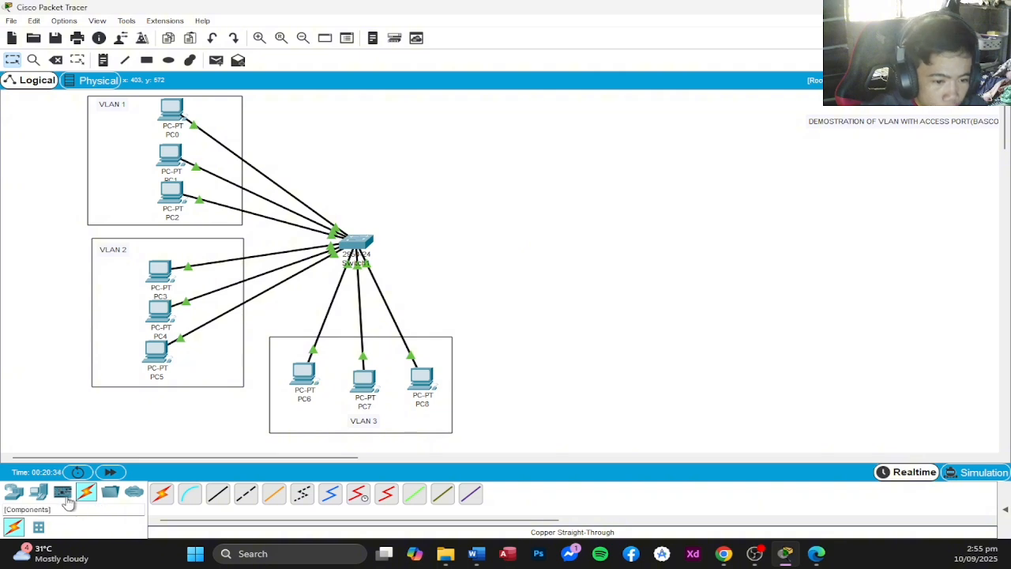
Add three generic PCs in a row above the switch.
click(38, 492)
click(161, 492)
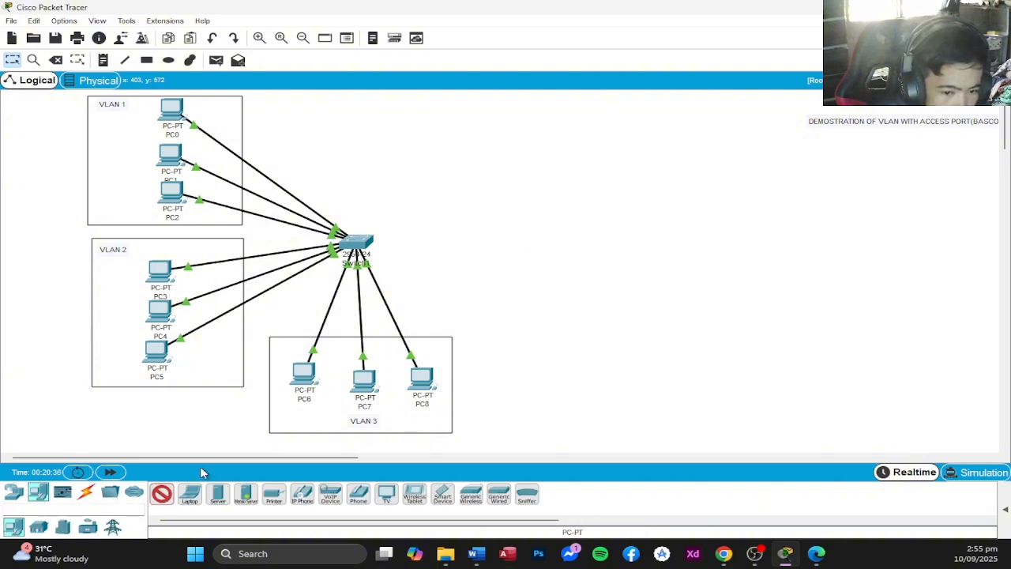
click(308, 119)
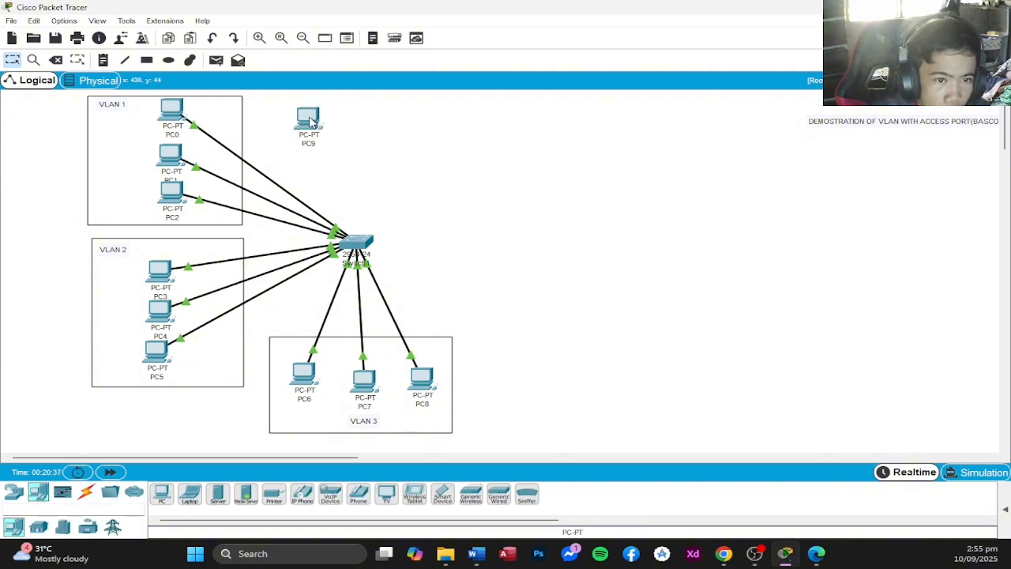
click(161, 493)
click(350, 120)
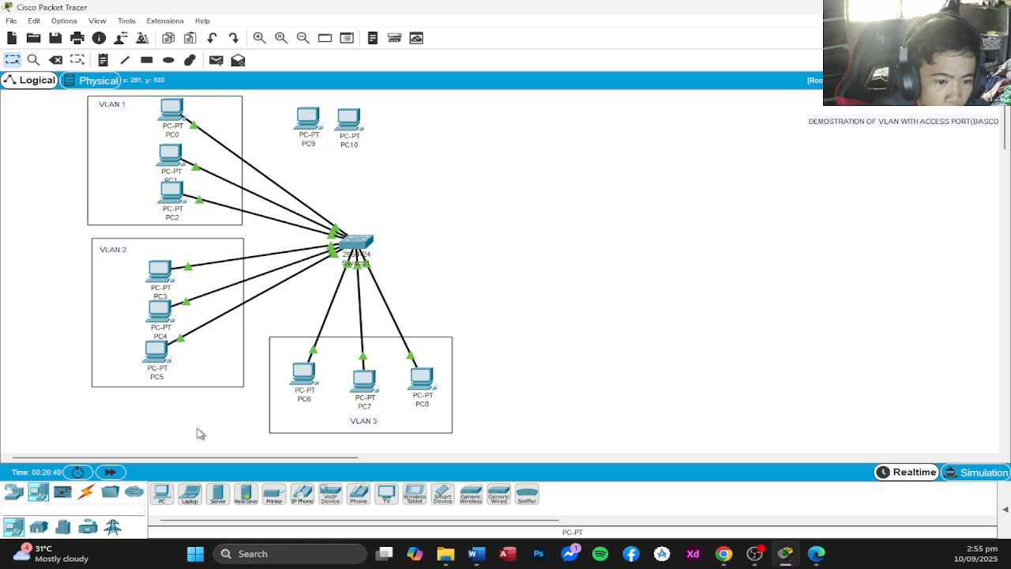
click(161, 494)
click(405, 120)
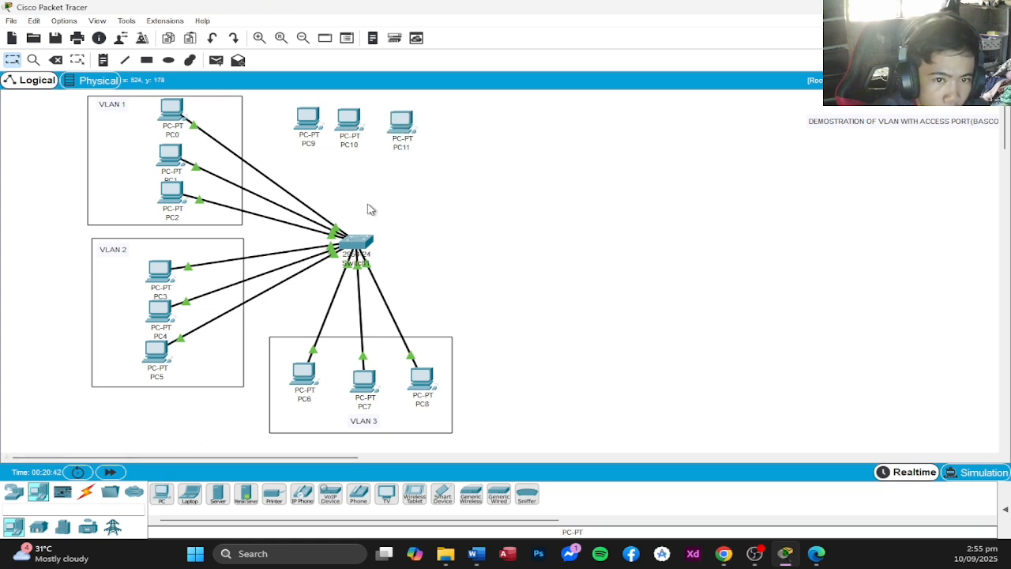
Space PC9, PC10 and PC11 evenly in the row above the switch.
drag(341, 134, 413, 131)
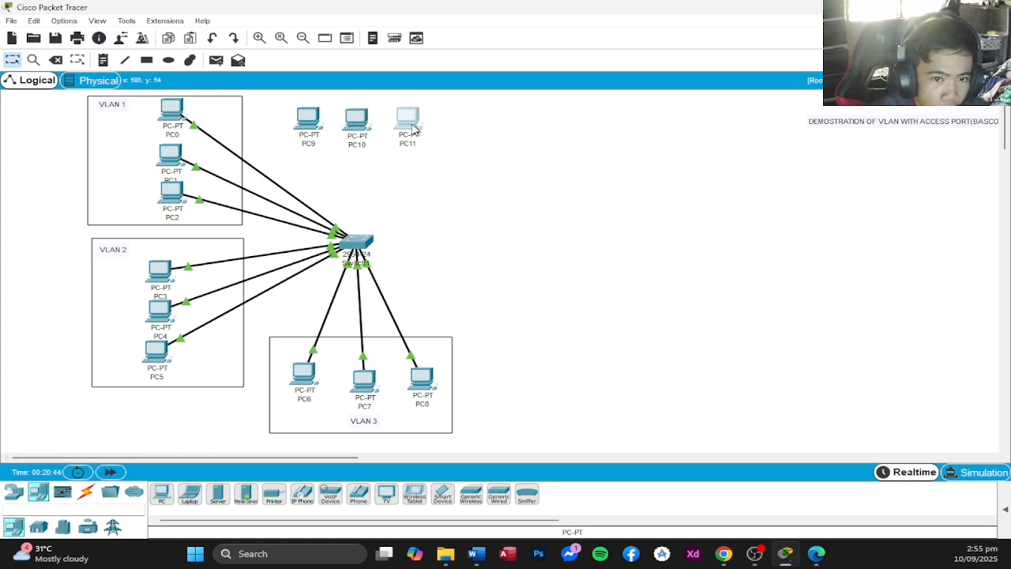
drag(311, 132, 430, 136)
click(368, 186)
click(330, 174)
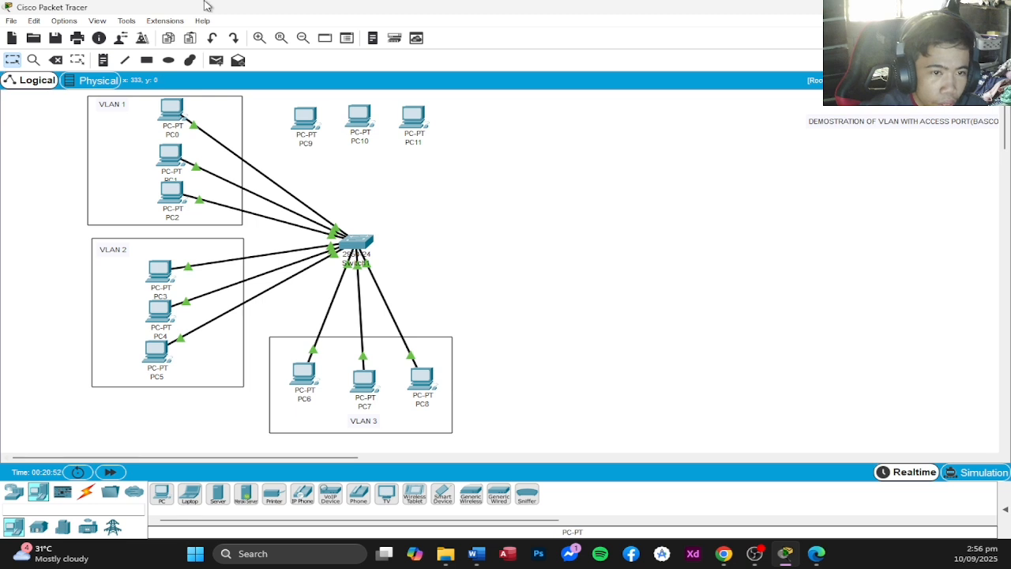
Connect the switch's FastEthernet0/16 to PC9's FastEthernet0 port with a Copper Straight-Through cable.
click(86, 493)
click(218, 494)
click(358, 244)
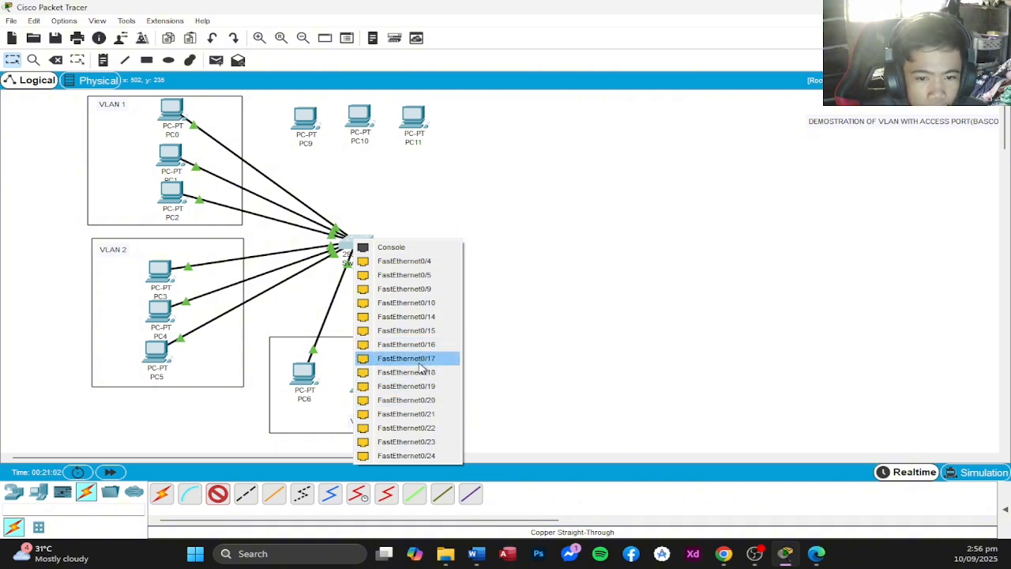
click(427, 345)
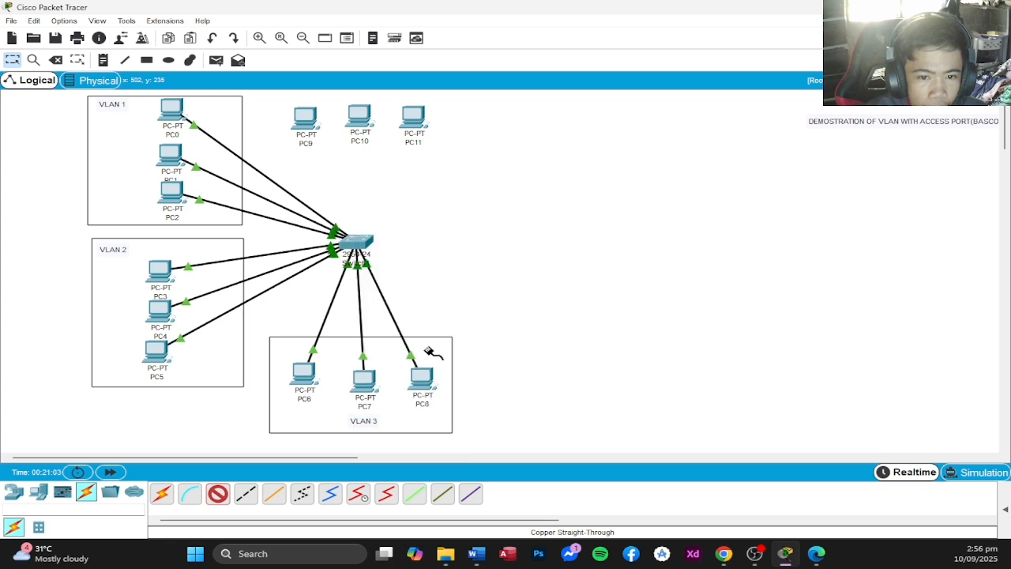
click(305, 123)
click(360, 169)
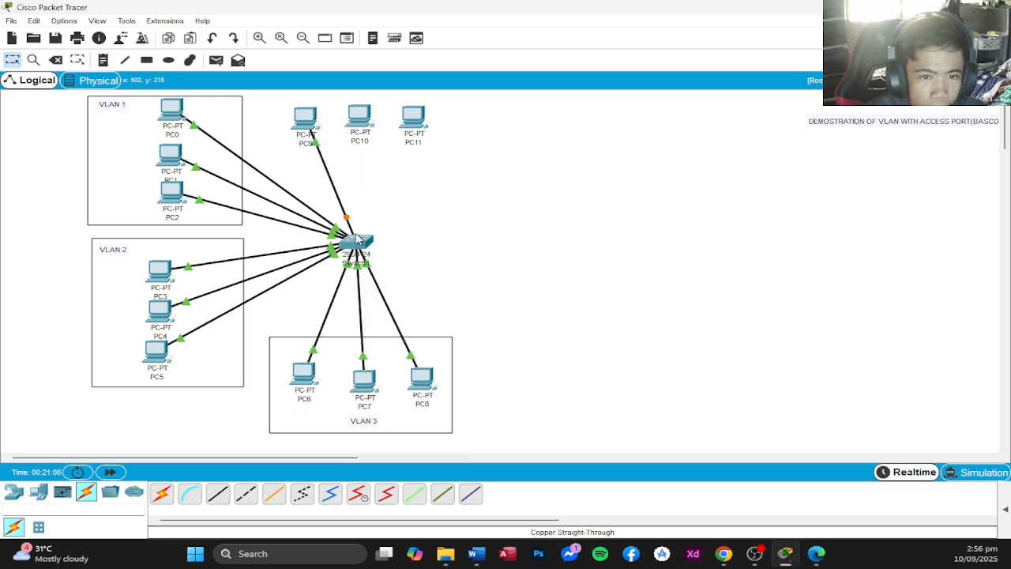
Connect PC10's FastEthernet0 port to the switch's FastEthernet0/17 with a Copper Straight-Through cable.
click(217, 496)
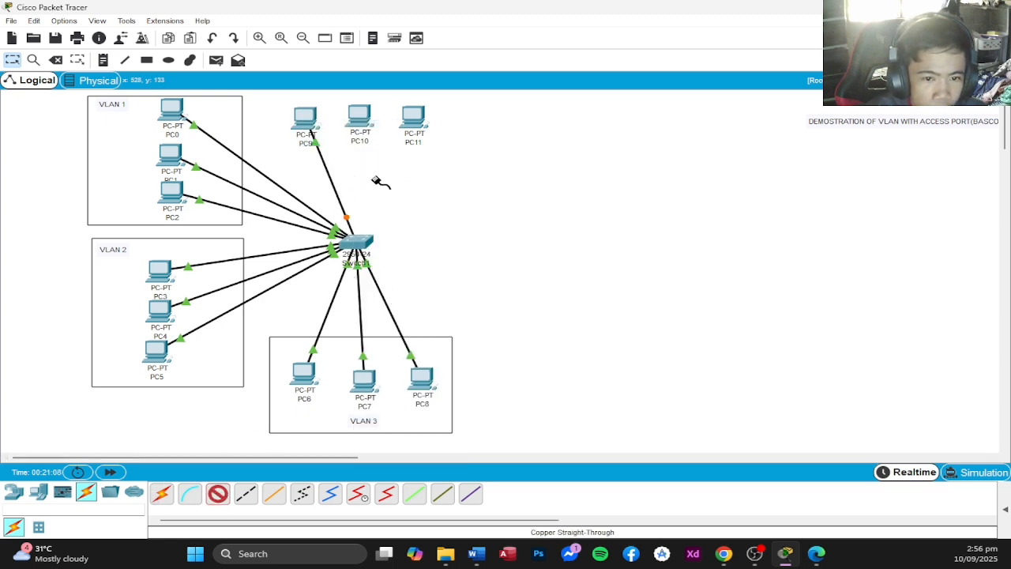
click(363, 116)
click(387, 171)
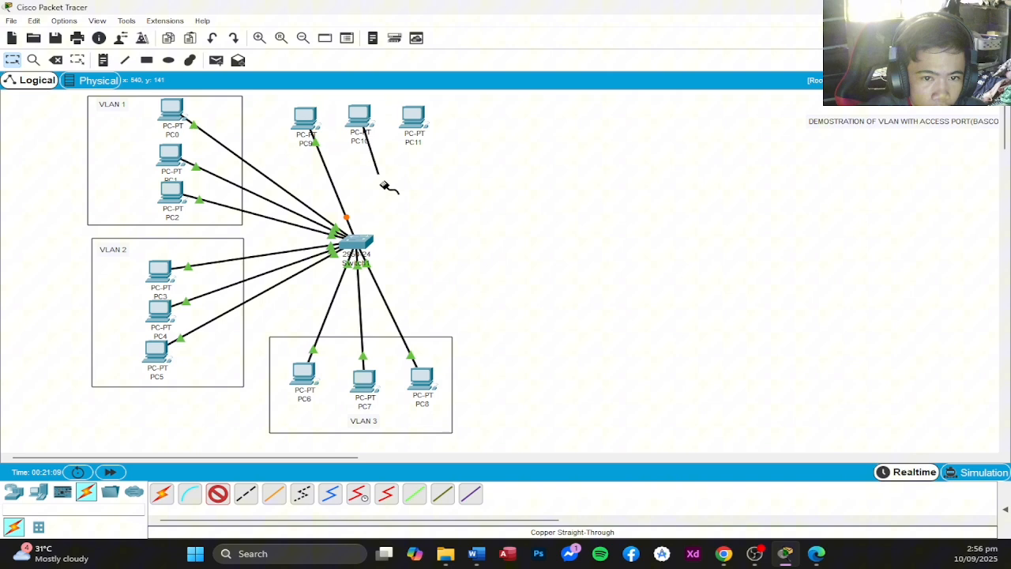
click(357, 241)
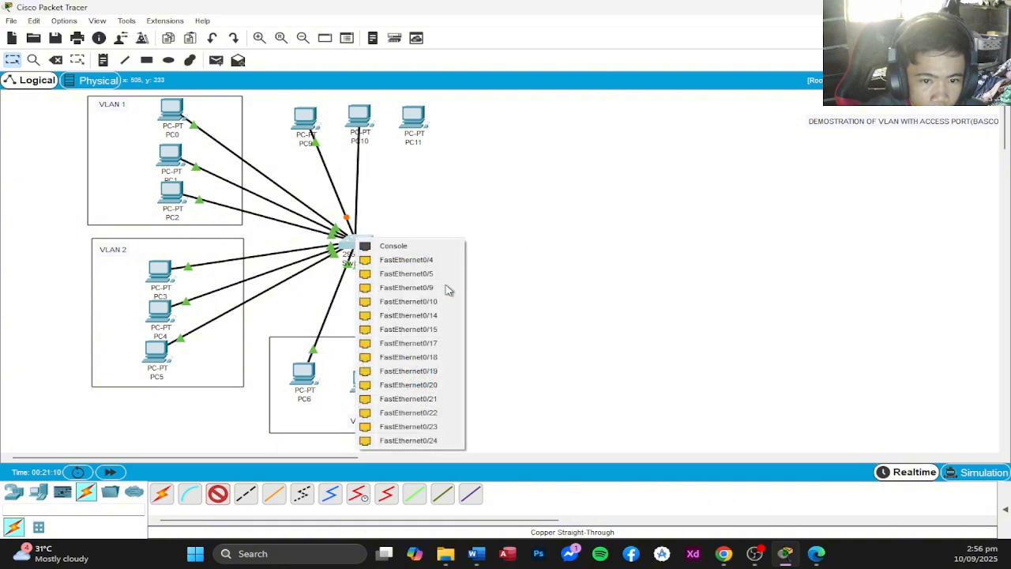
click(415, 341)
Connect PC11's FastEthernet0 port to the switch's FastEthernet0/18 with a Copper Straight-Through cable.
click(217, 494)
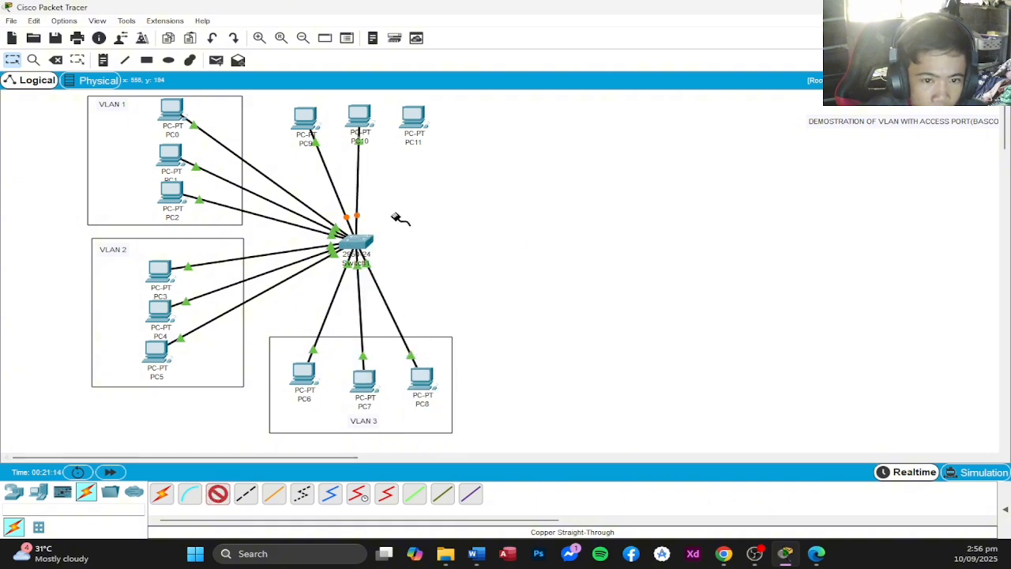
click(413, 120)
click(447, 168)
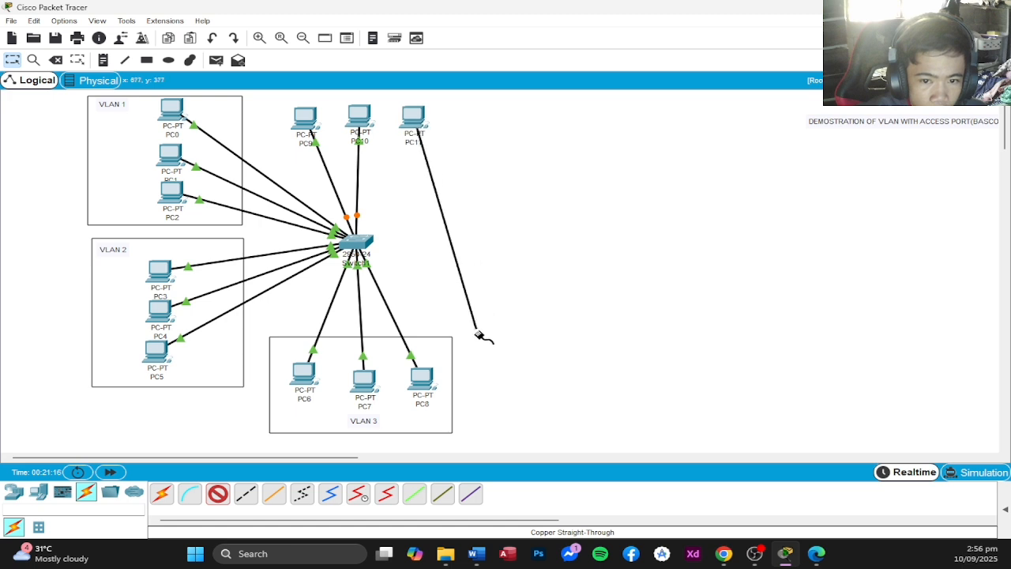
click(358, 240)
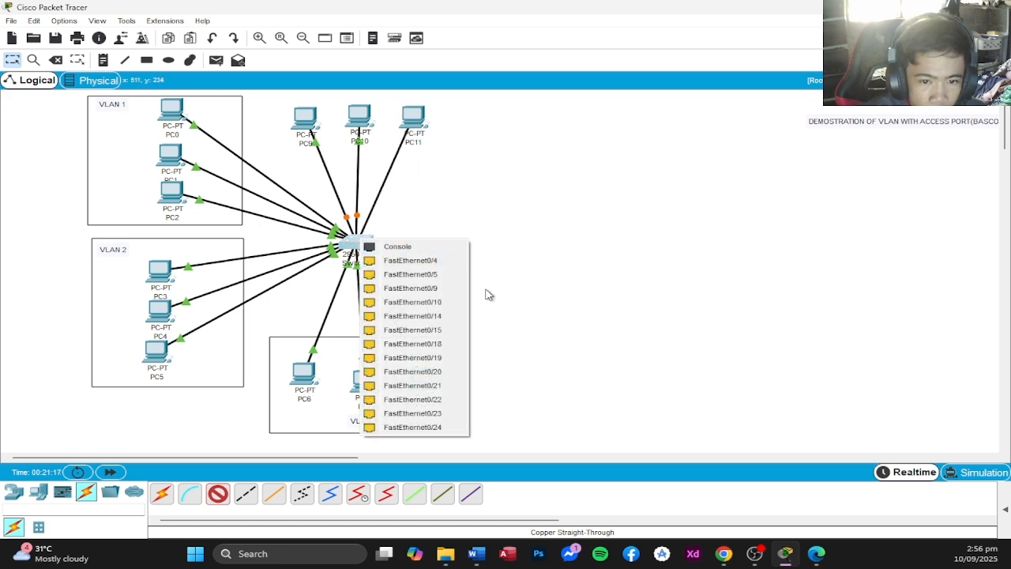
click(450, 343)
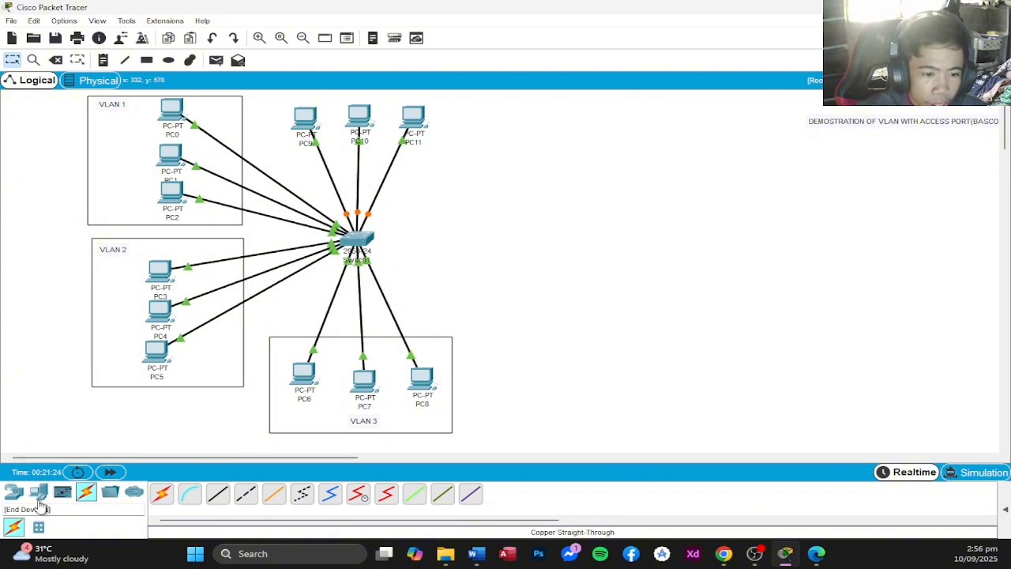
Add a second 2950-24 switch to the right of the existing switch, roughly level with it.
click(13, 491)
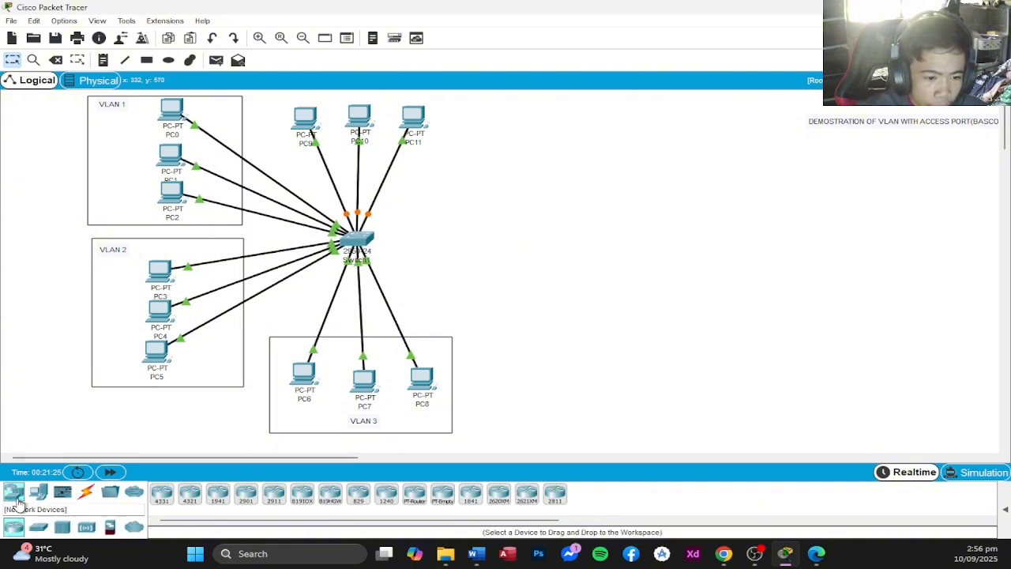
click(39, 531)
click(358, 493)
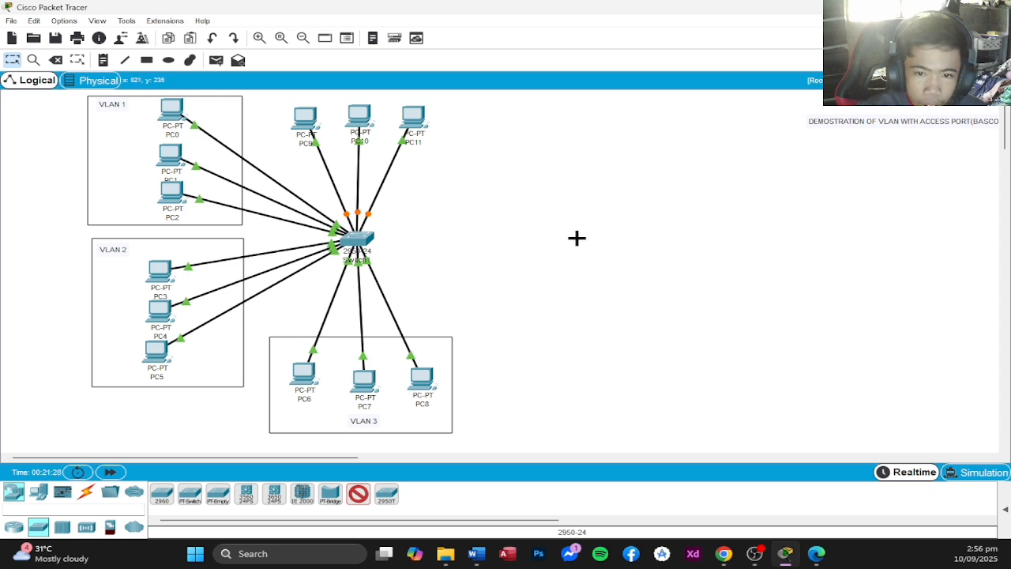
click(618, 239)
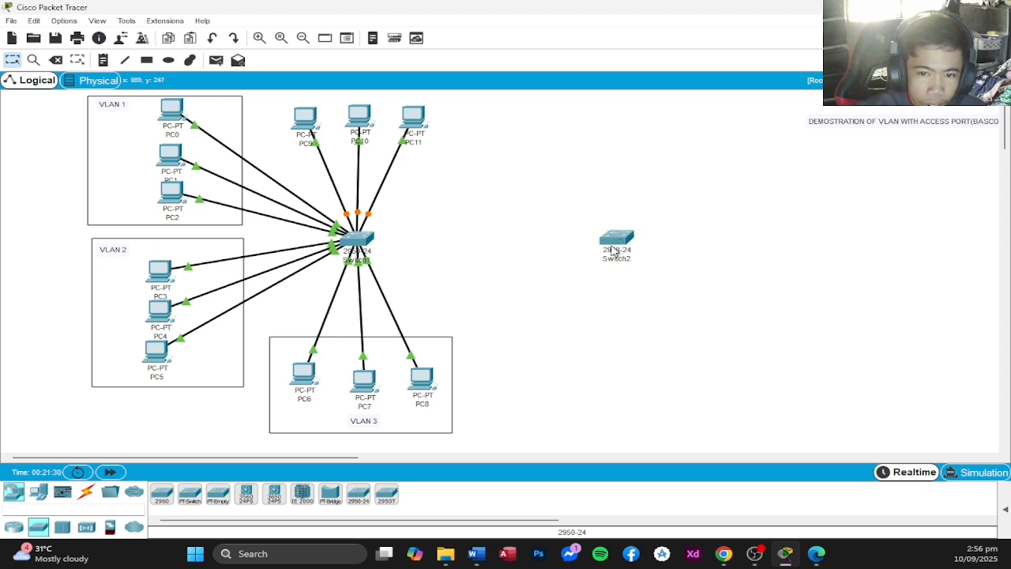
drag(614, 251, 587, 249)
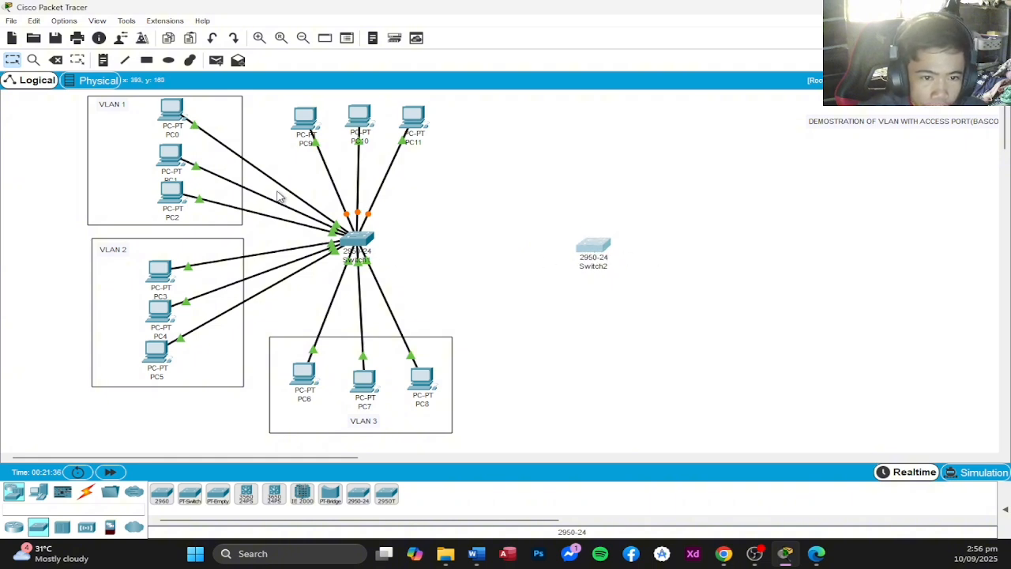
Connect Switch1's FastEthernet0/5 to Switch2's FastEthernet0/5 with a Copper Straight-Through cable and level Switch2 with Switch1.
click(86, 492)
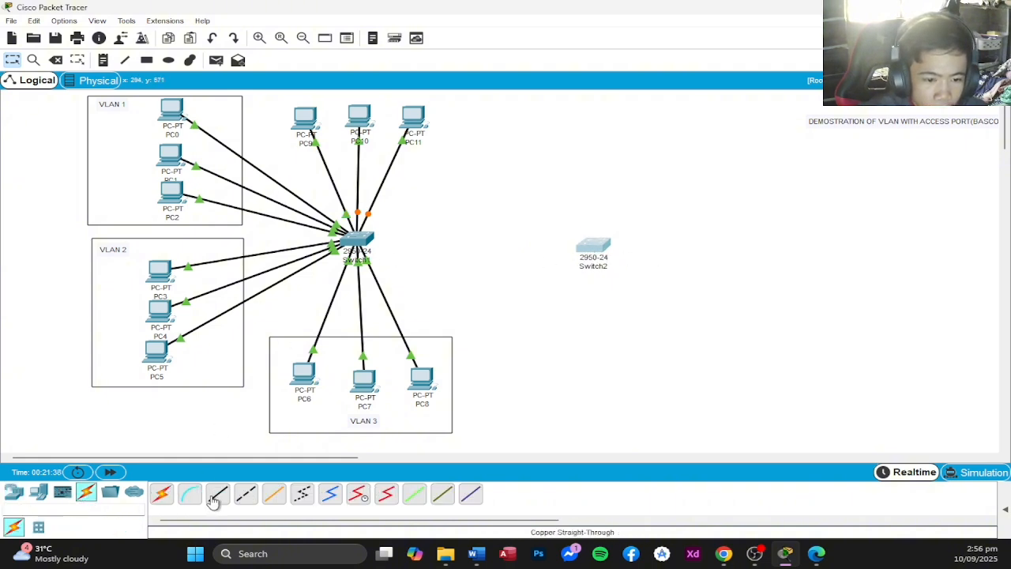
click(215, 500)
click(363, 239)
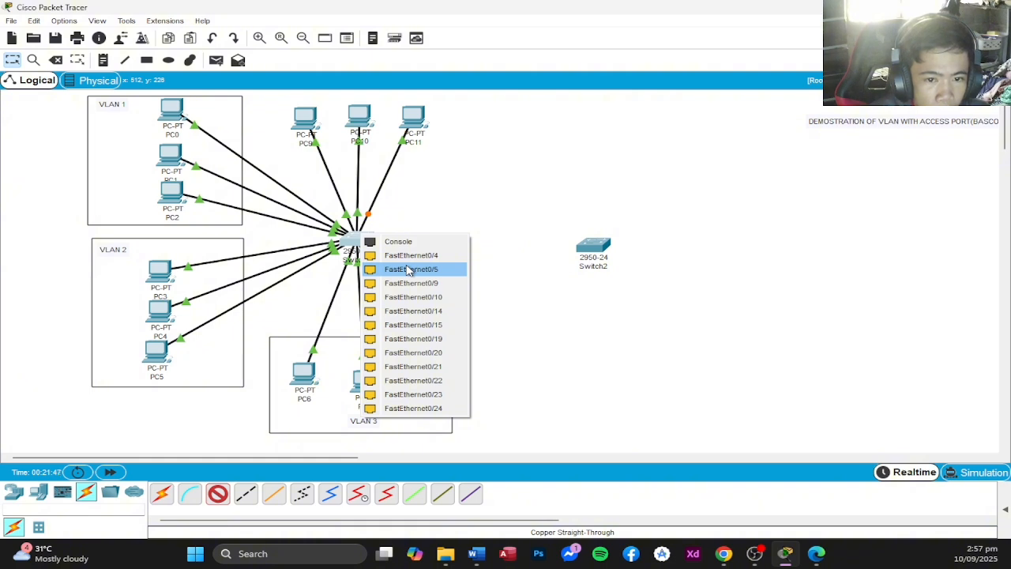
click(408, 269)
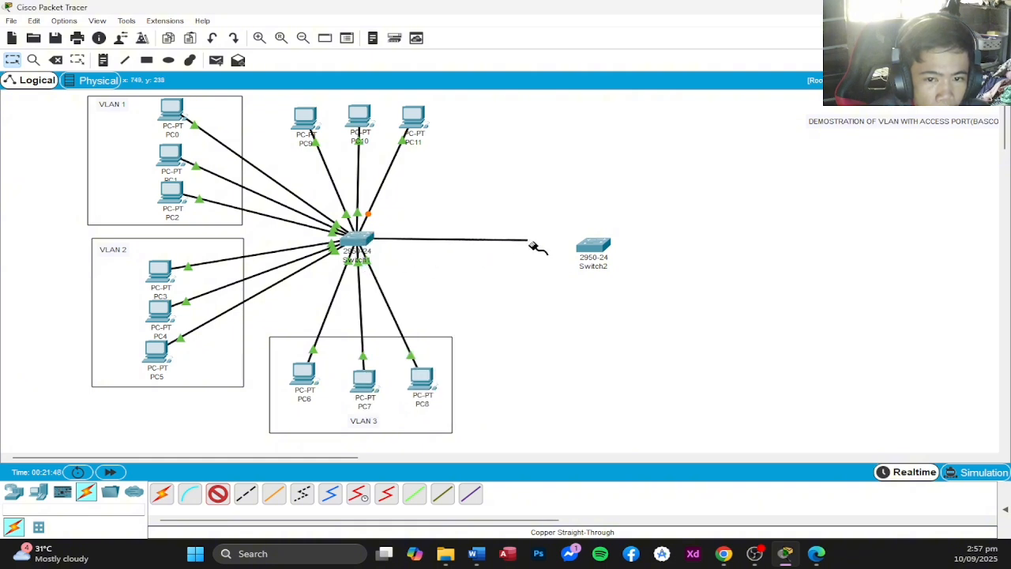
click(592, 245)
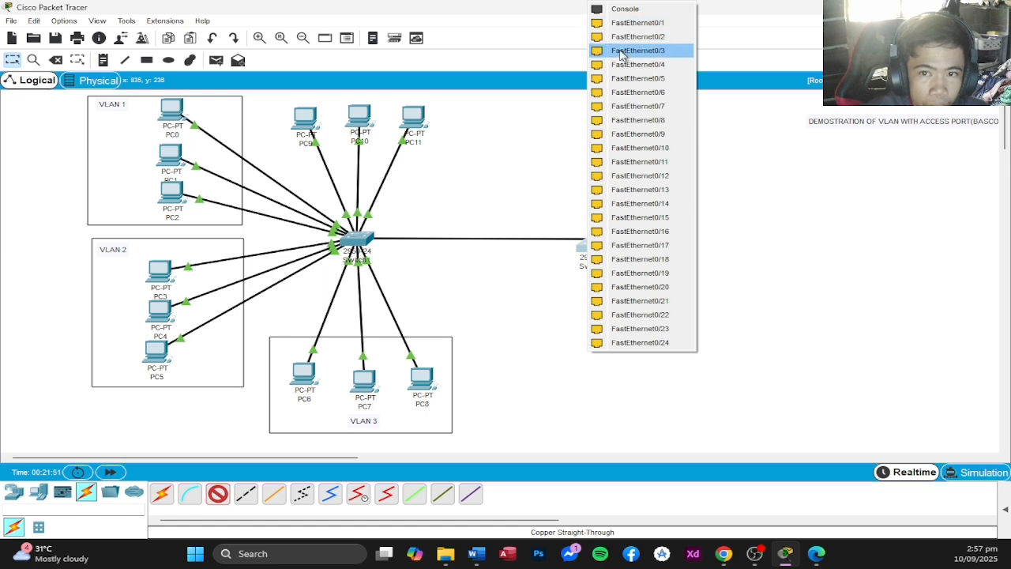
click(628, 78)
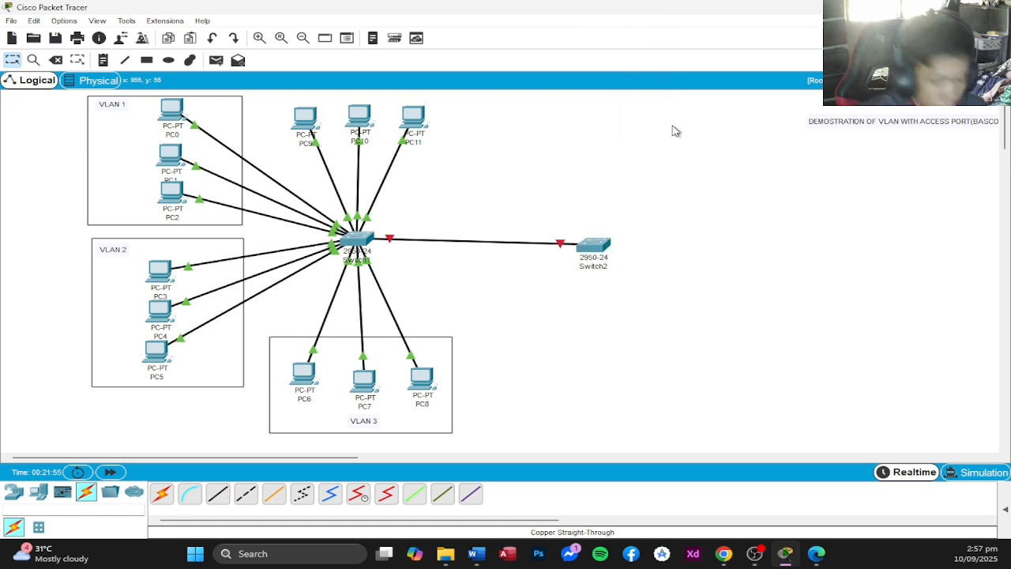
drag(594, 249, 595, 244)
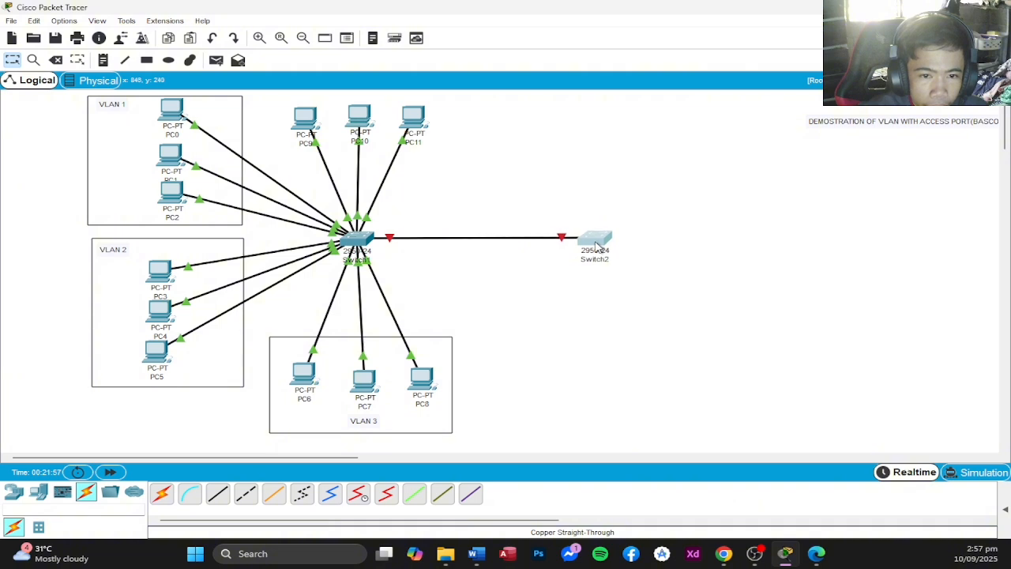
Link FastEthernet0/10 on Switch1 to FastEthernet0/10 on Switch2 with a second Copper Straight-Through cable.
click(217, 493)
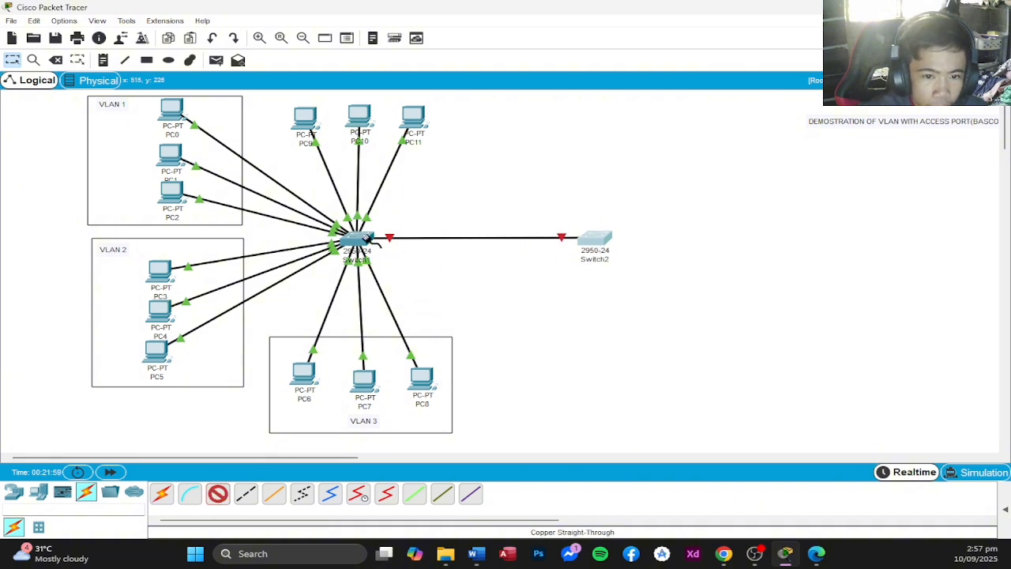
click(360, 240)
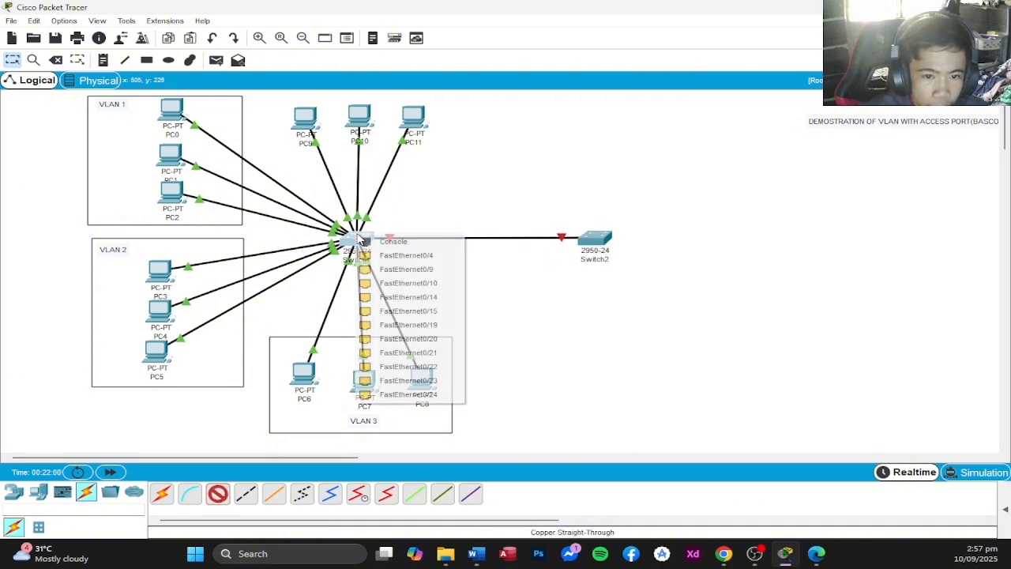
click(411, 283)
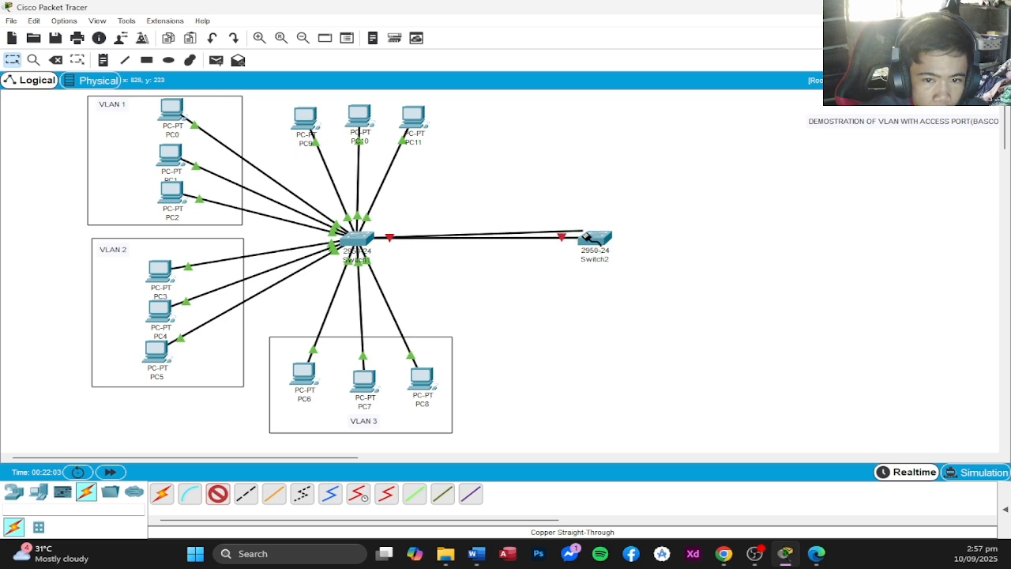
click(591, 238)
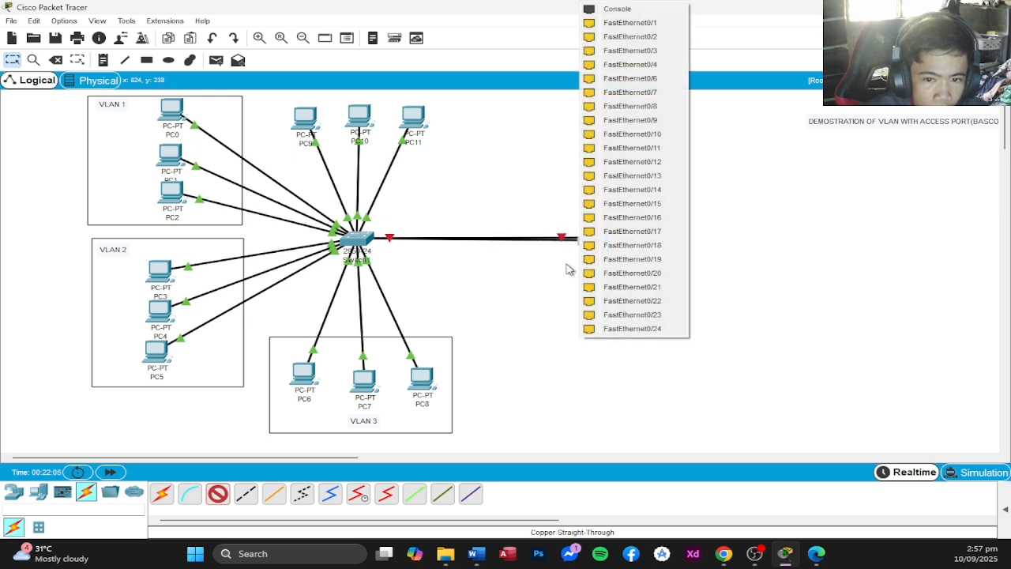
click(629, 135)
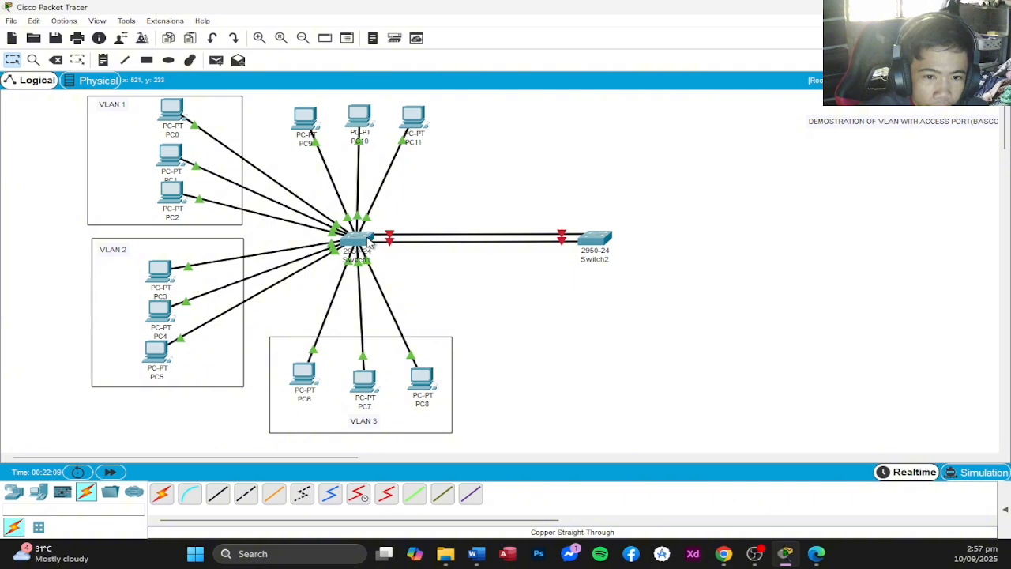
Link FastEthernet0/15 on Switch1 to FastEthernet0/15 on Switch2 with a third Copper Straight-Through cable.
click(218, 494)
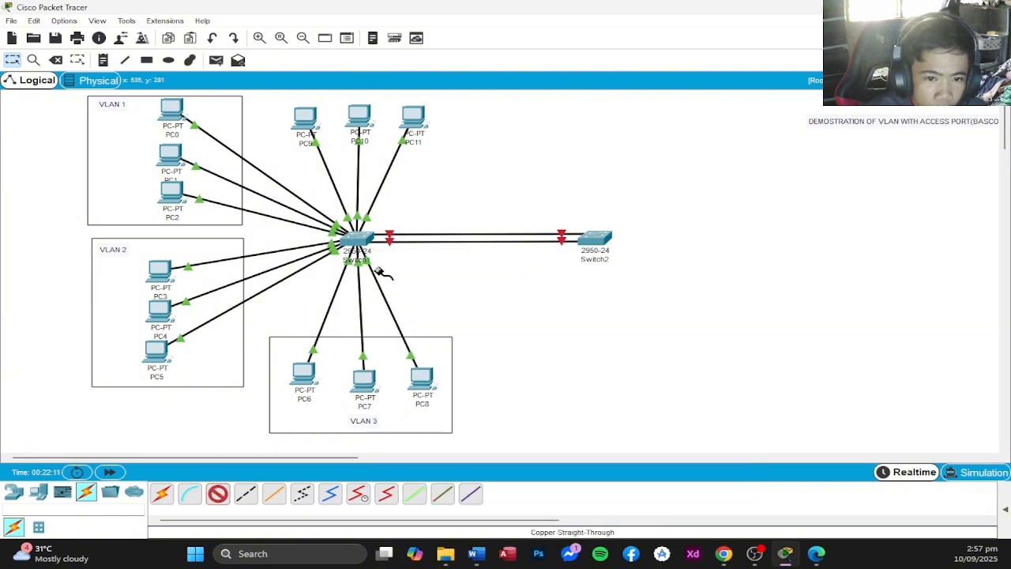
click(359, 236)
click(408, 298)
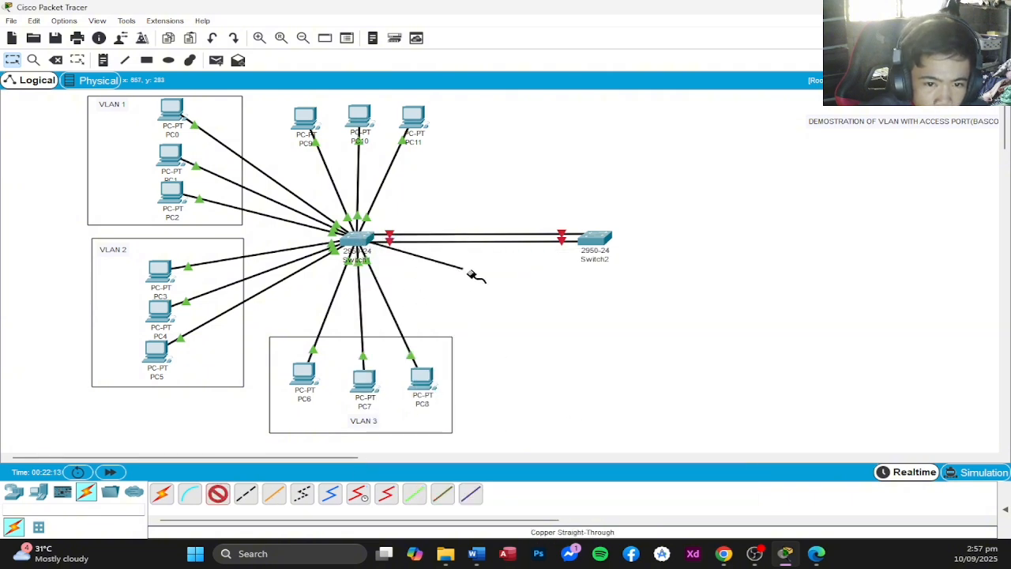
click(592, 238)
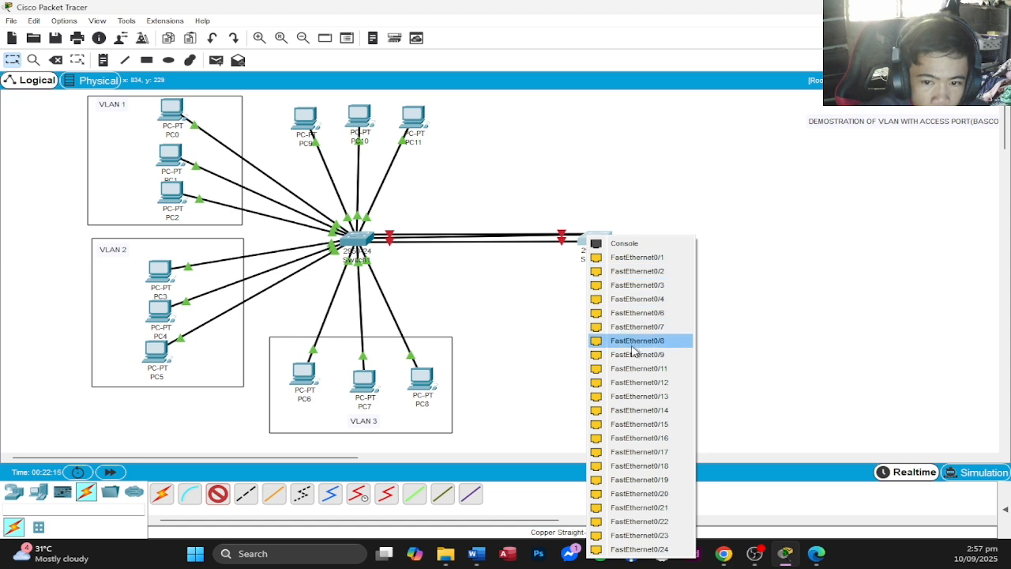
click(624, 416)
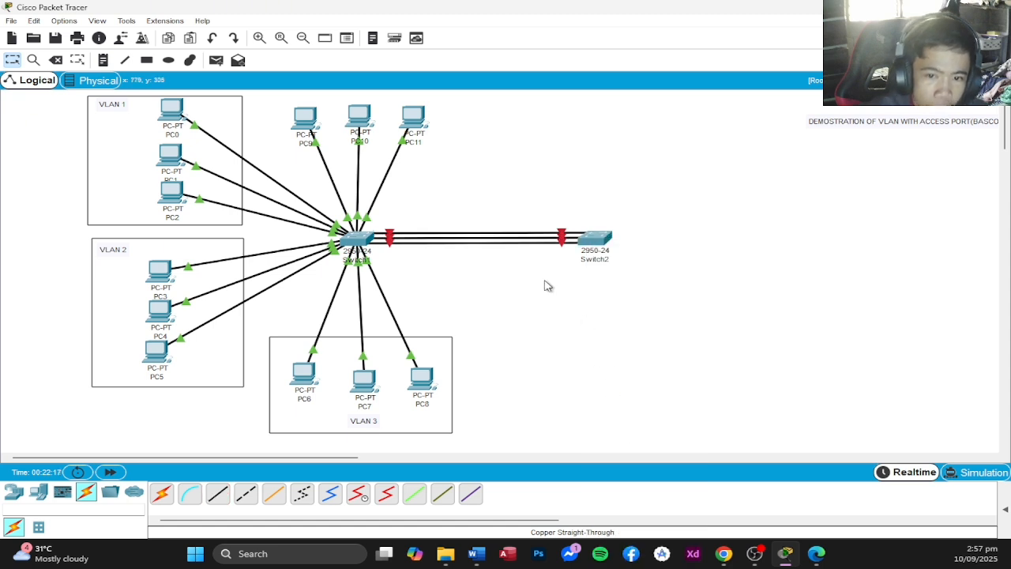
Link FastEthernet0/20 on Switch1 to FastEthernet0/20 on Switch2 with a fourth Copper Straight-Through cable.
click(218, 494)
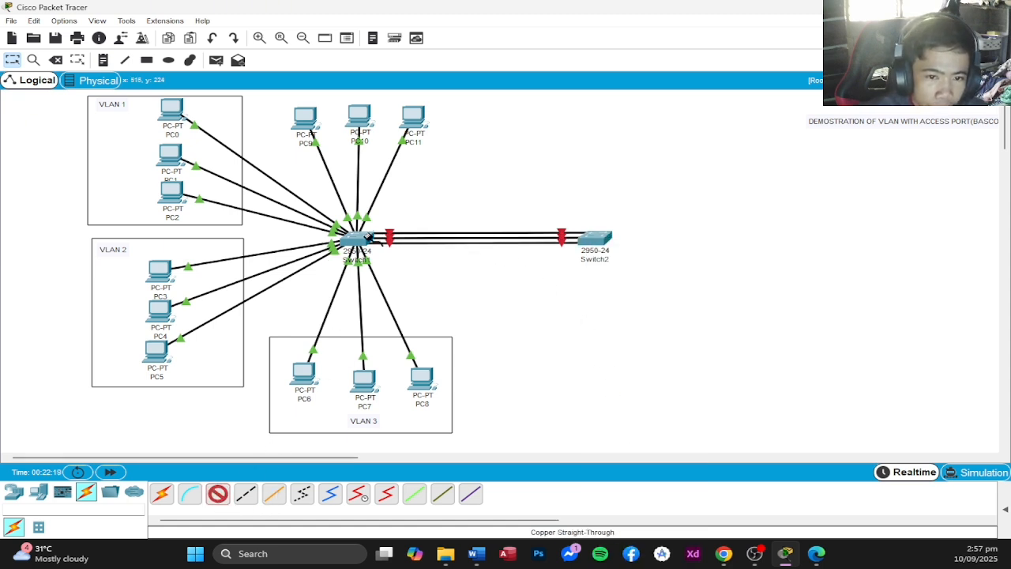
click(353, 236)
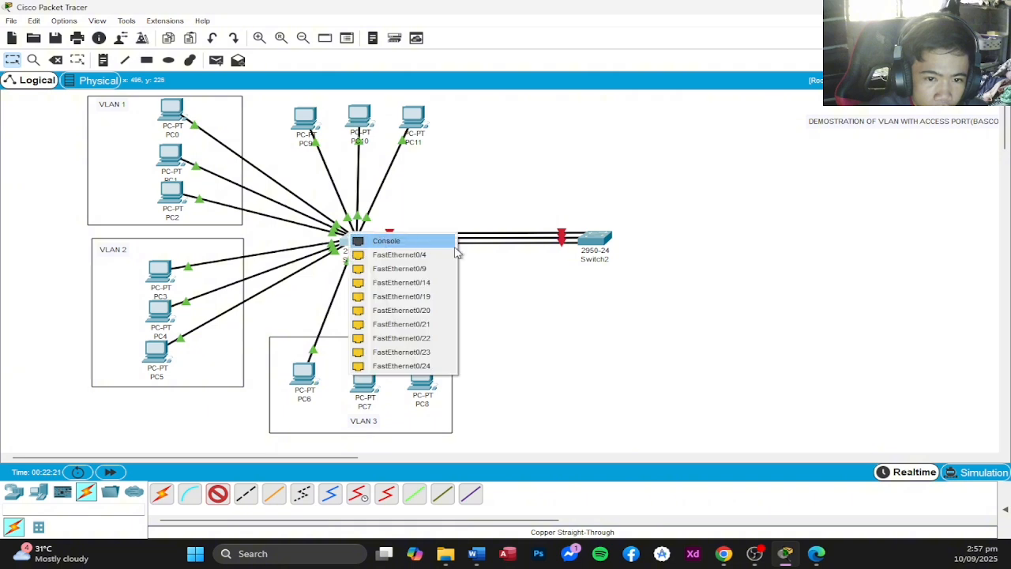
click(422, 312)
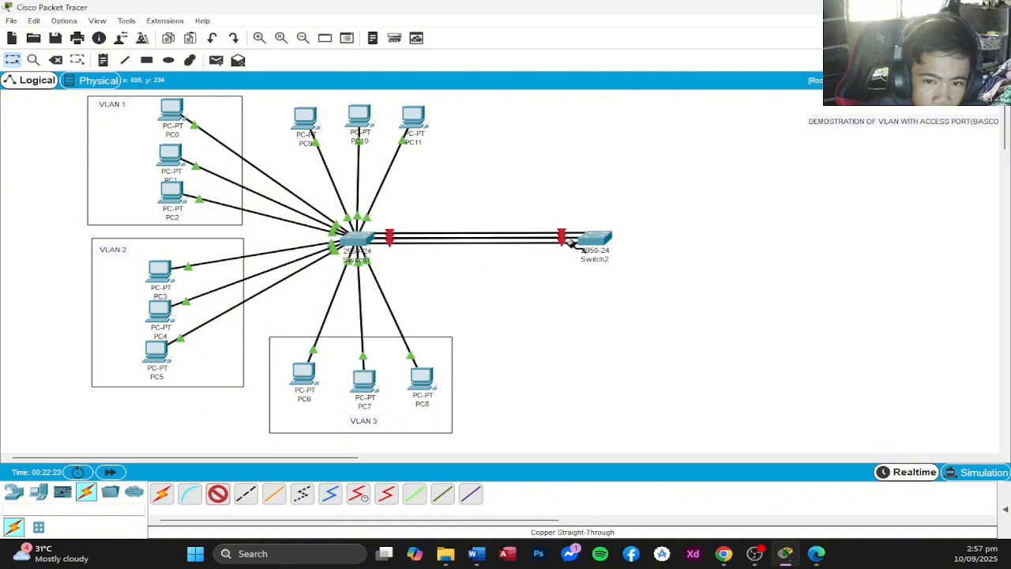
click(592, 238)
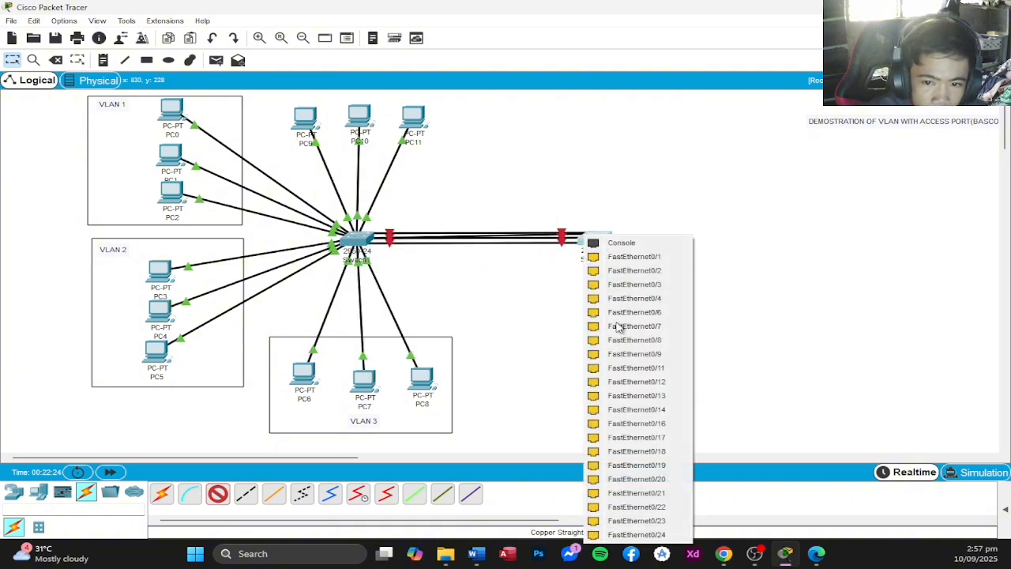
click(621, 479)
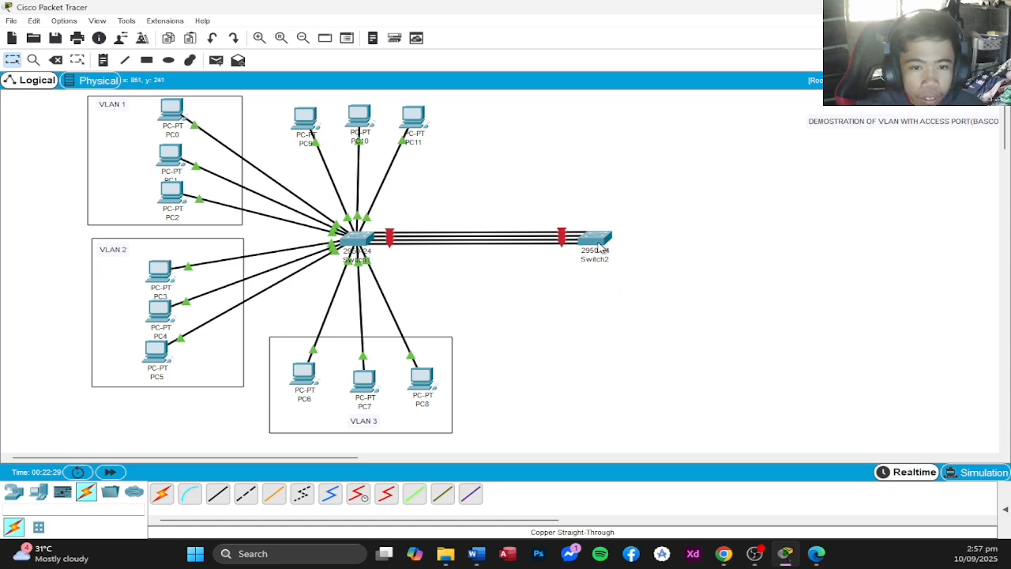
Move Switch2 slightly closer to Switch1, keeping the two switches roughly level.
mouse_move(600, 246)
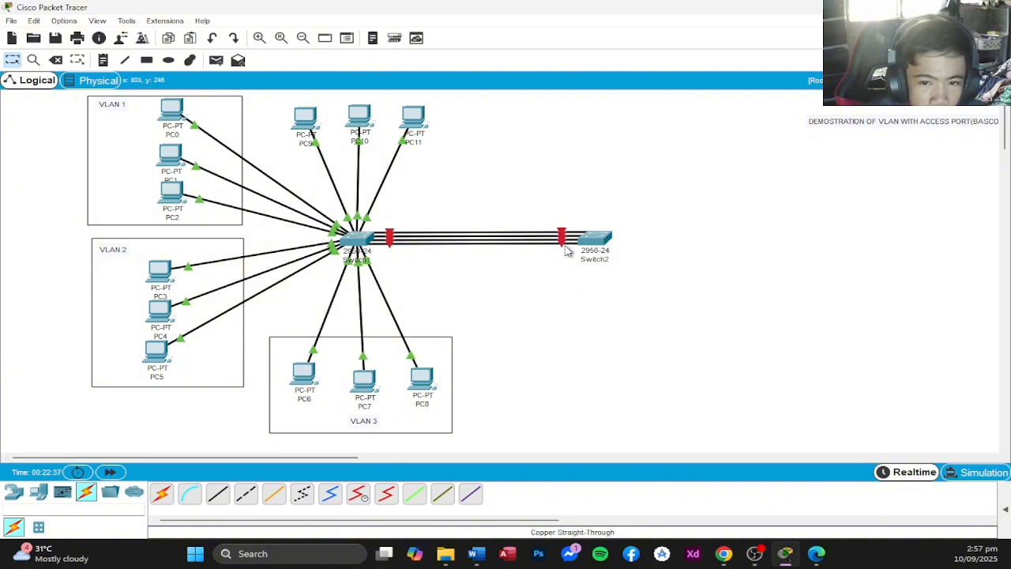
drag(588, 255, 558, 257)
scroll(473, 280, down, 1)
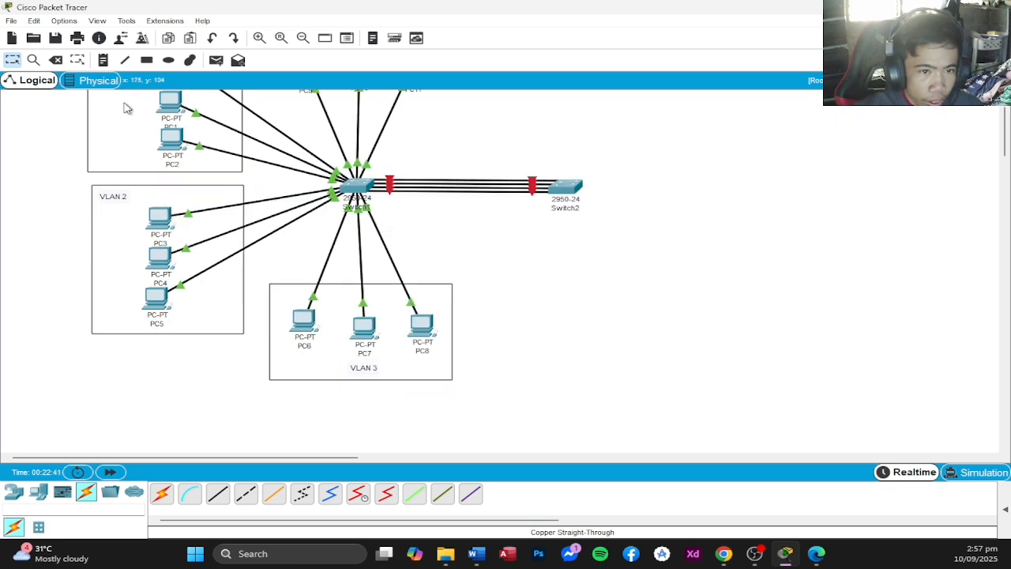
scroll(376, 242, up, 1)
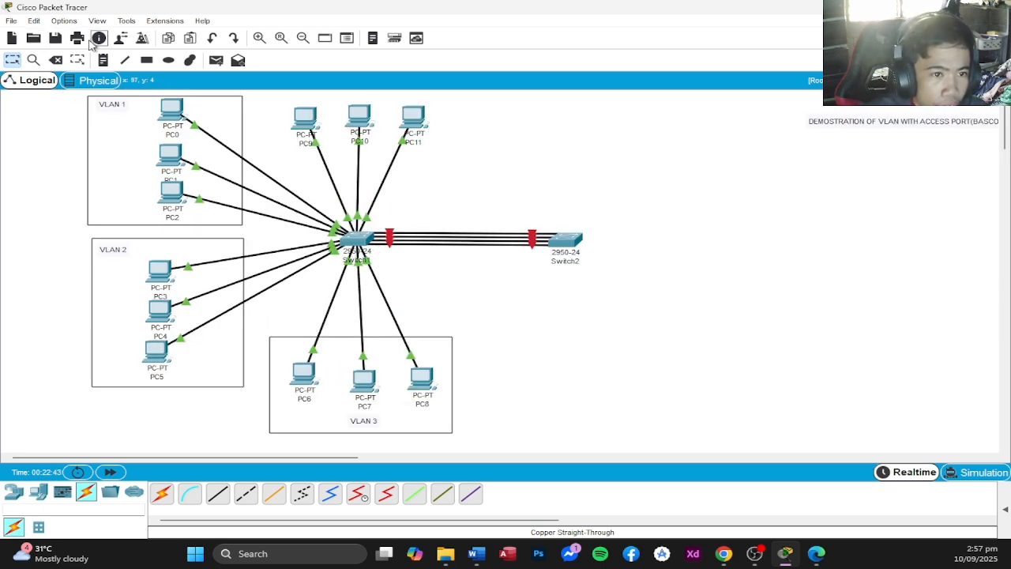
Draw an unfilled rectangle with a black outline around PC9, PC10 and PC11 above Switch1.
click(146, 60)
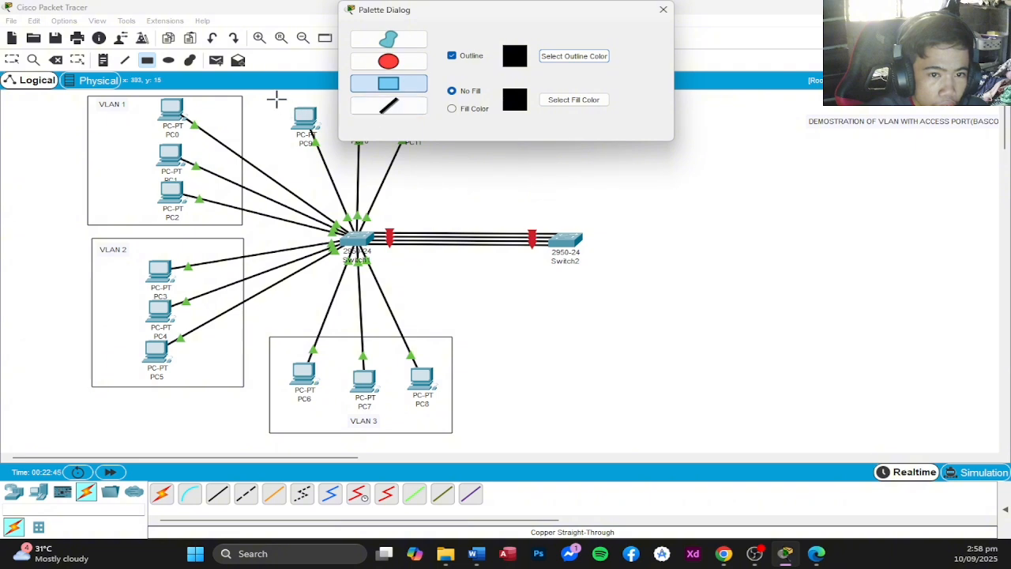
drag(268, 97, 460, 189)
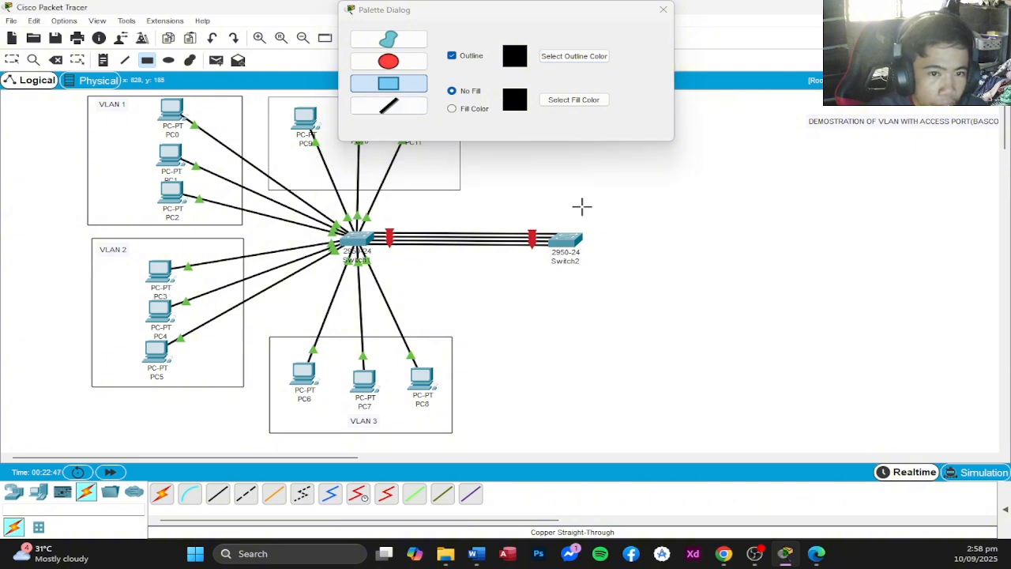
click(663, 10)
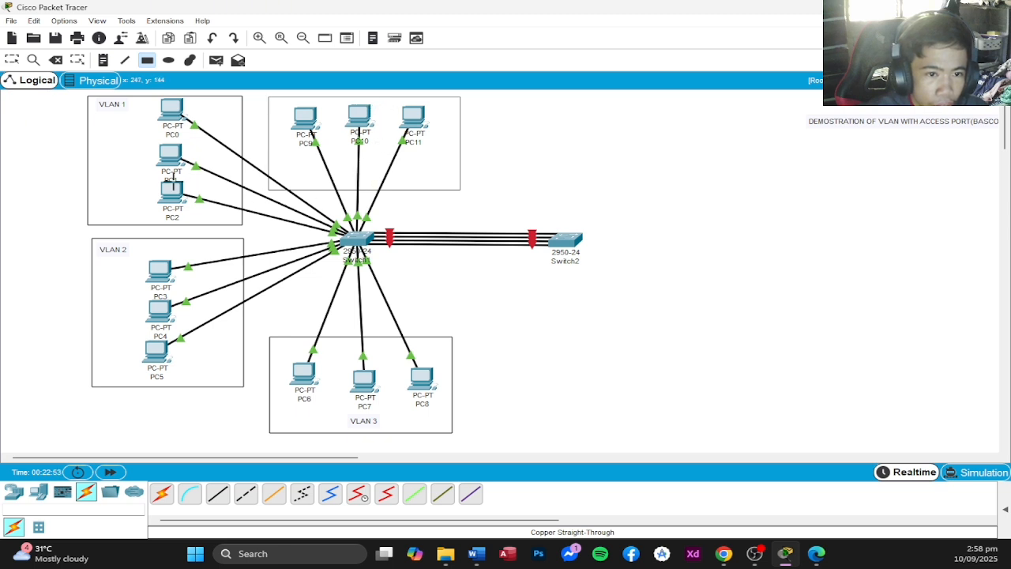
click(12, 60)
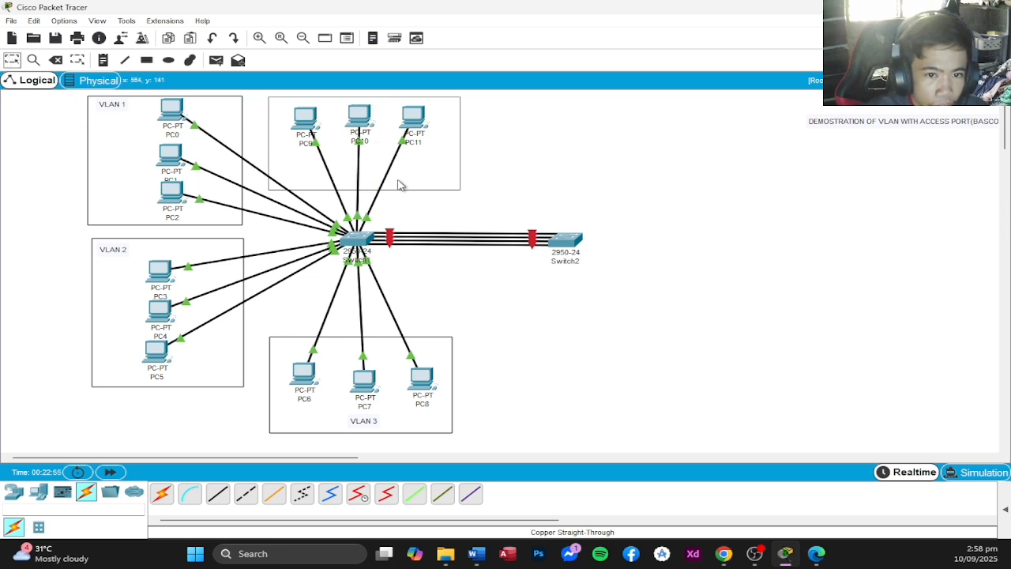
Shift the rectangle around PC9, PC10 and PC11 slightly up and to the left.
mouse_move(399, 185)
mouse_down()
mouse_move(418, 190)
mouse_move(398, 189)
mouse_up()
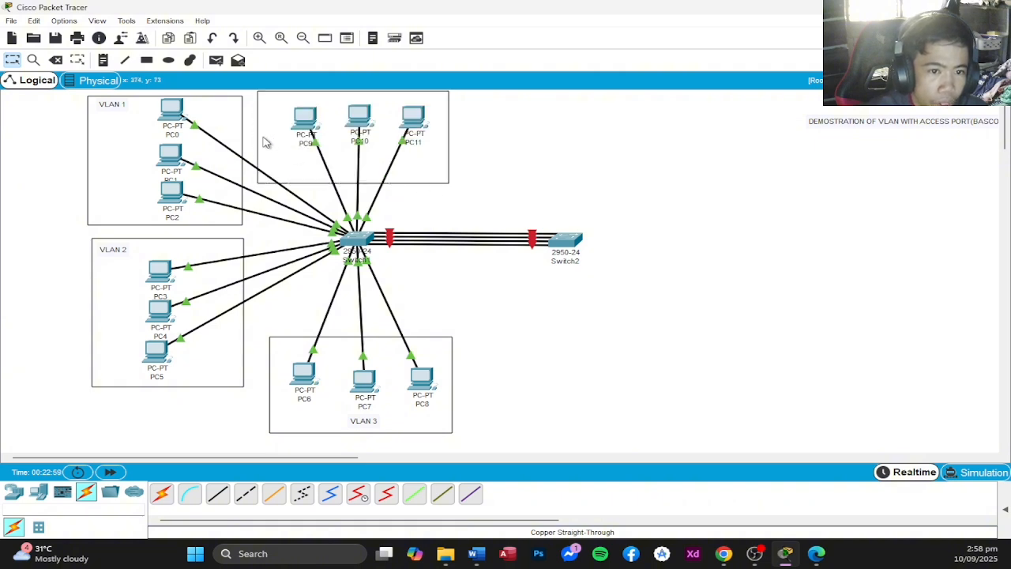
Move the VLAN 2 and VLAN 3 groups of PCs, with their rectangles and labels, closer to Switch1.
mouse_move(49, 239)
mouse_down()
mouse_move(162, 359)
mouse_move(199, 419)
mouse_move(175, 408)
mouse_move(162, 424)
mouse_move(222, 403)
mouse_up()
drag(300, 317, 434, 382)
click(192, 264)
drag(192, 264, 185, 271)
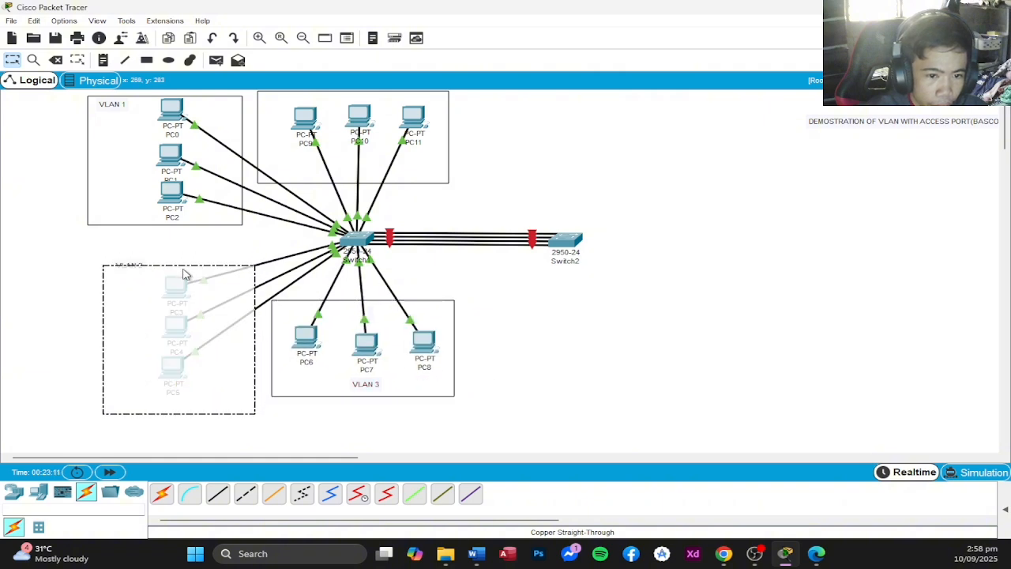
Undo the last change, then raise the VLAN 2 rectangle around PC3 to PC5 and move its label above PC3.
key(ctrl+z)
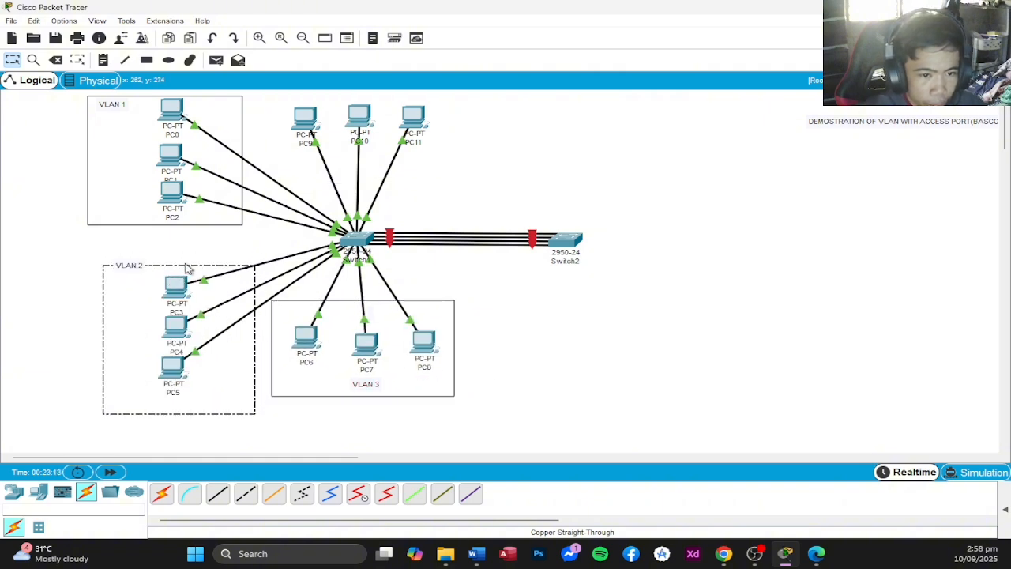
click(189, 269)
mouse_move(191, 271)
mouse_down()
mouse_move(199, 261)
mouse_move(189, 261)
mouse_up()
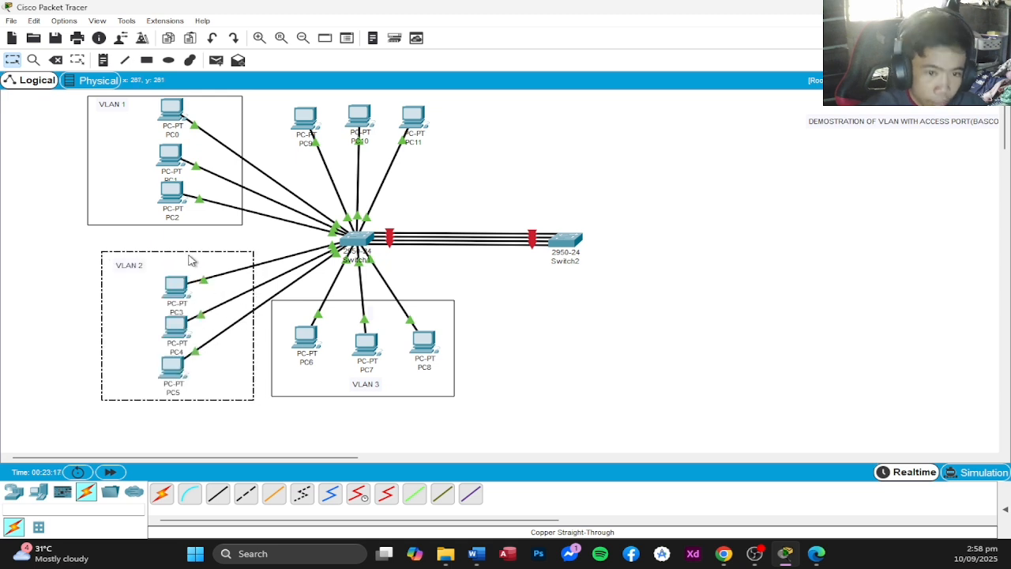
drag(125, 270, 175, 266)
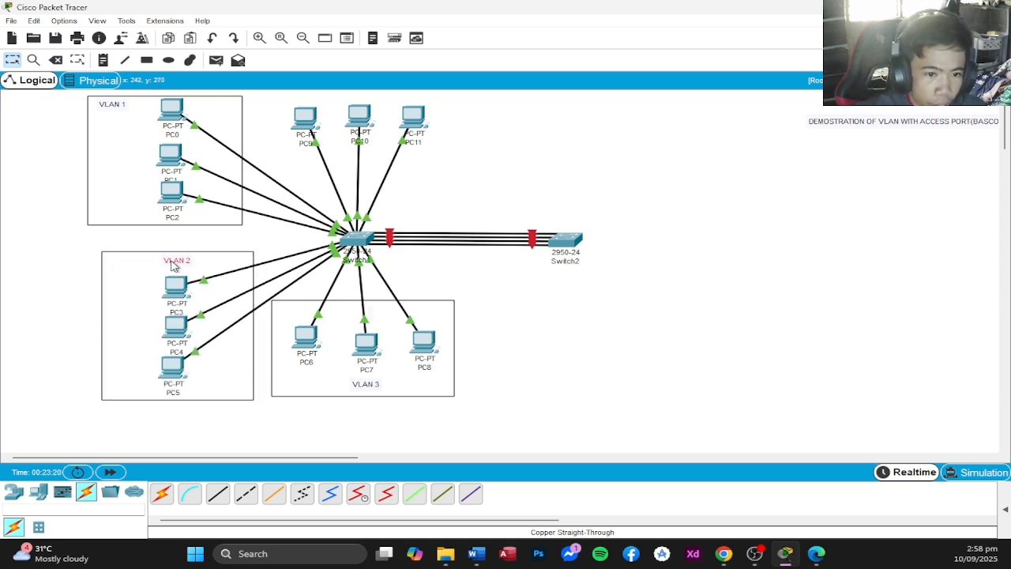
click(363, 387)
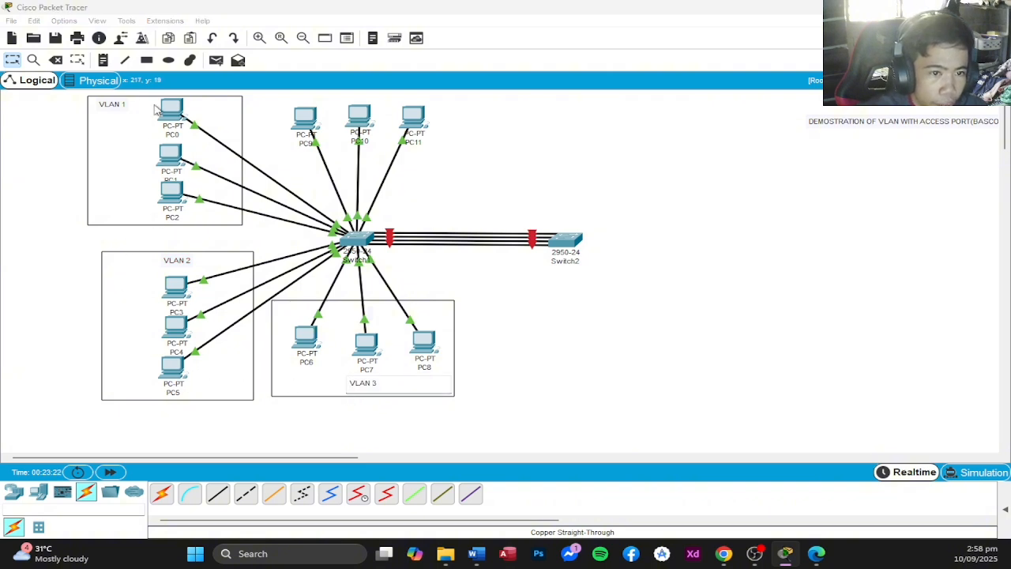
Move the VLAN 1 rectangle, its three PCs and its label down to just above the VLAN 2 rectangle, aligning both labels near the upper-left corners.
drag(167, 207, 168, 211)
drag(237, 230, 245, 251)
drag(175, 205, 180, 229)
drag(177, 168, 179, 182)
drag(180, 117, 181, 141)
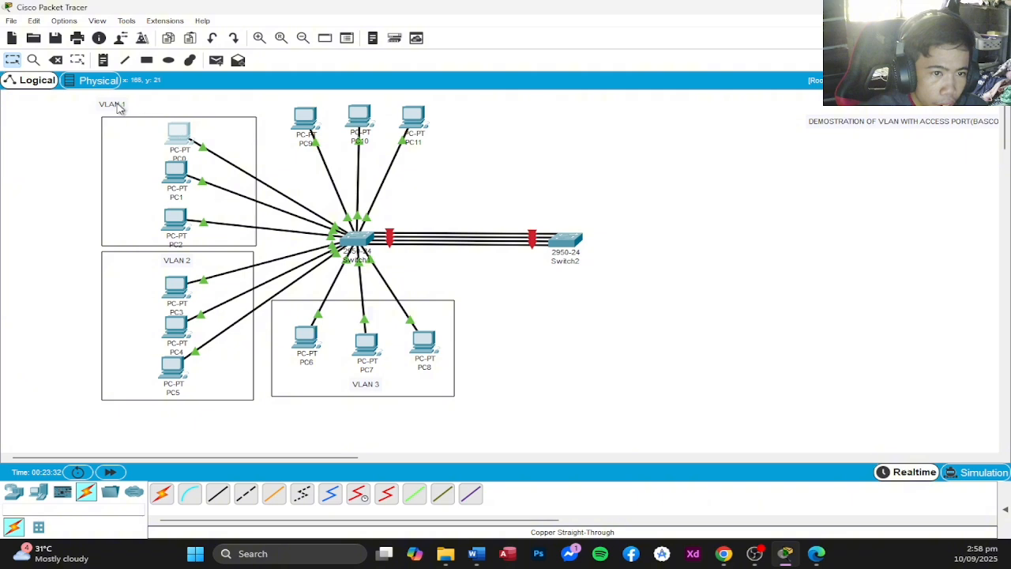
drag(119, 108, 134, 131)
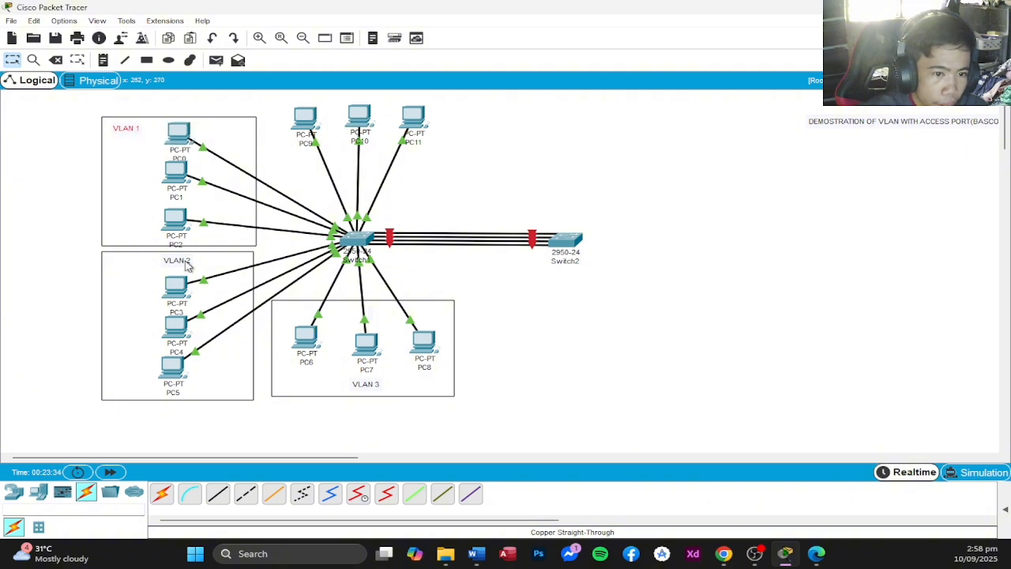
drag(187, 266, 132, 268)
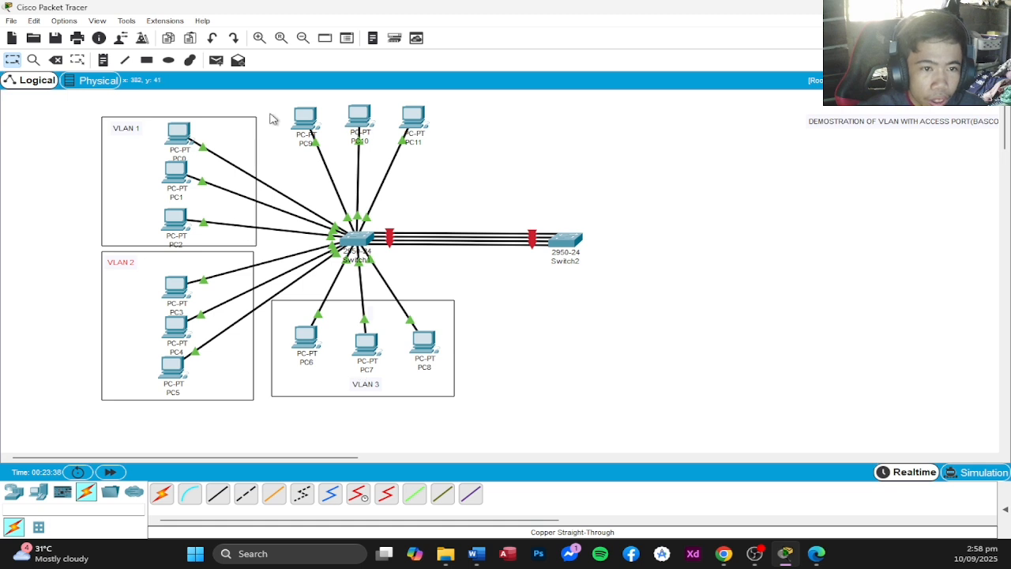
Move PC9, PC10 and PC11 lower and space them evenly in a row above Switch1.
drag(304, 124, 314, 130)
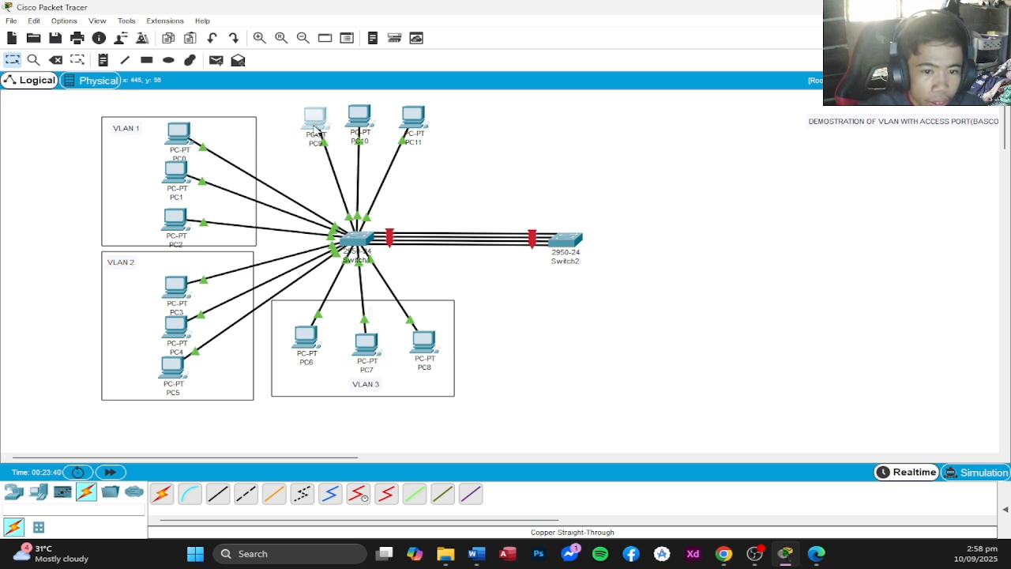
drag(411, 130, 415, 136)
drag(359, 118, 315, 144)
drag(418, 126, 407, 142)
drag(317, 141, 304, 143)
drag(357, 139, 404, 144)
Draw an unfilled rectangle with a black outline around PC9, PC10 and PC11, then shift it slightly up and to the left.
click(146, 60)
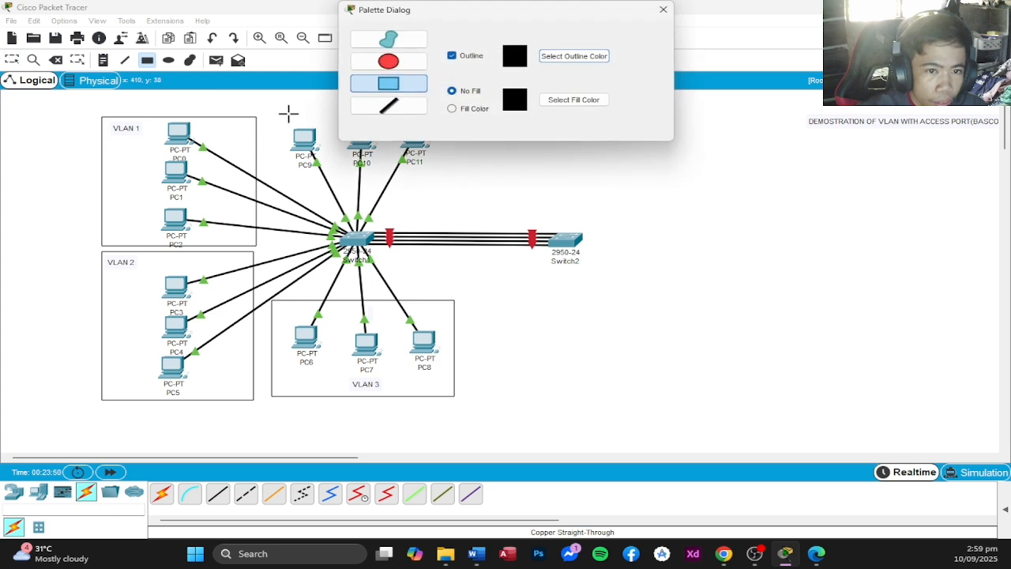
mouse_move(288, 113)
mouse_down()
mouse_move(413, 164)
mouse_move(458, 198)
mouse_up()
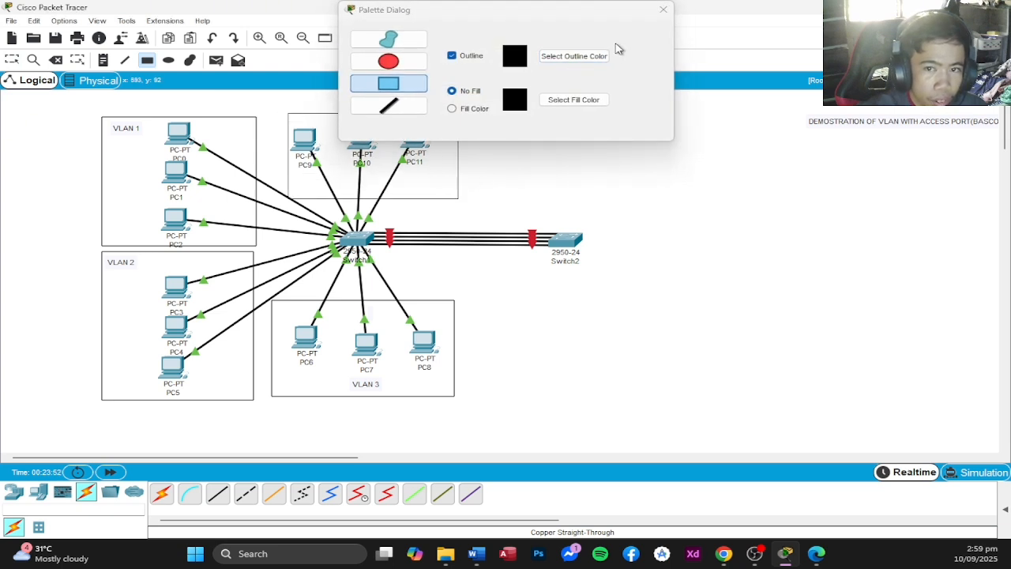
click(664, 10)
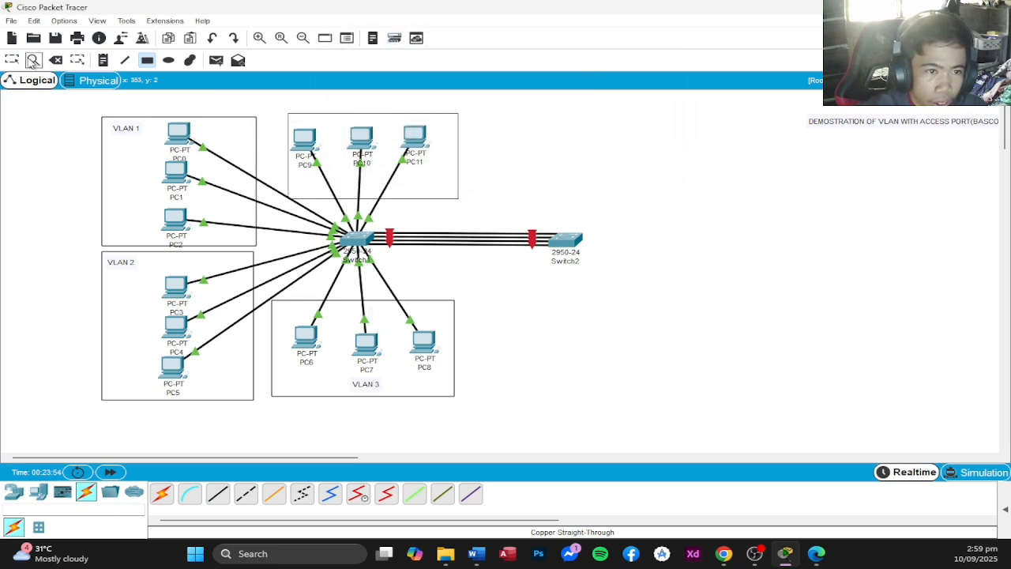
click(11, 60)
drag(324, 118, 316, 114)
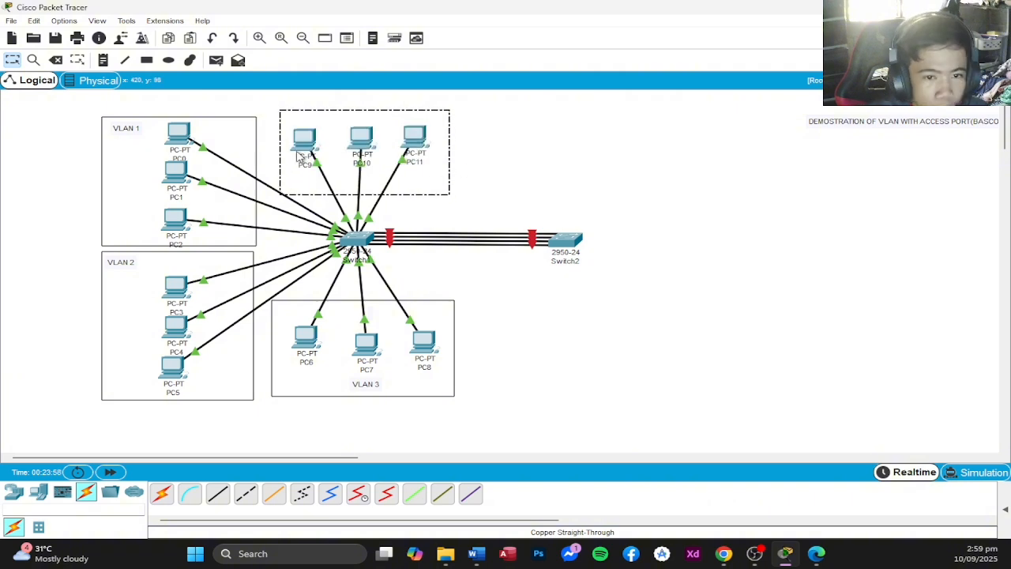
Label the rectangle above Switch1 "VLAN 4" along its upper edge and spread PC9, PC10 and PC11 out below the label.
double_click(129, 131)
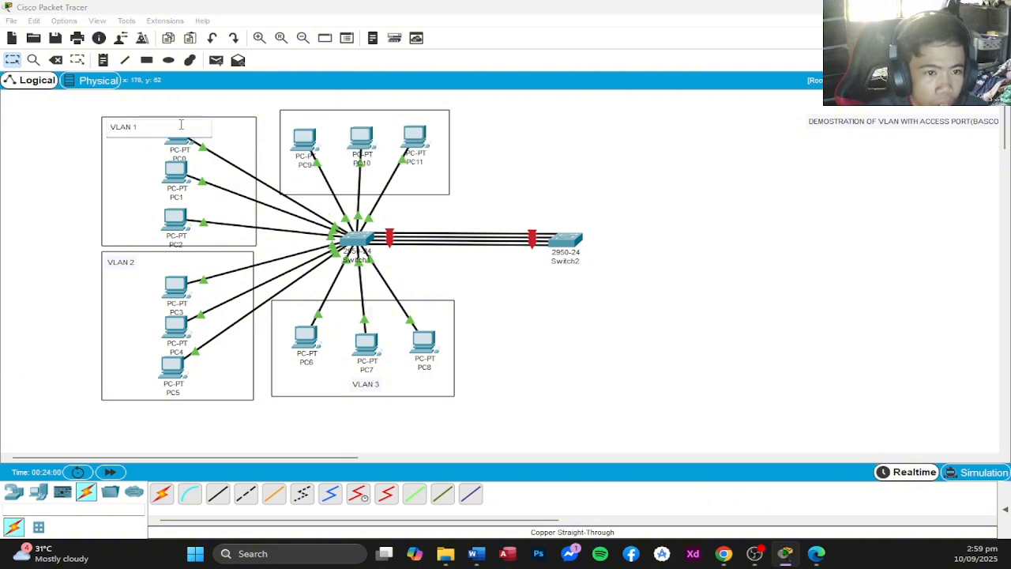
click(103, 60)
click(349, 116)
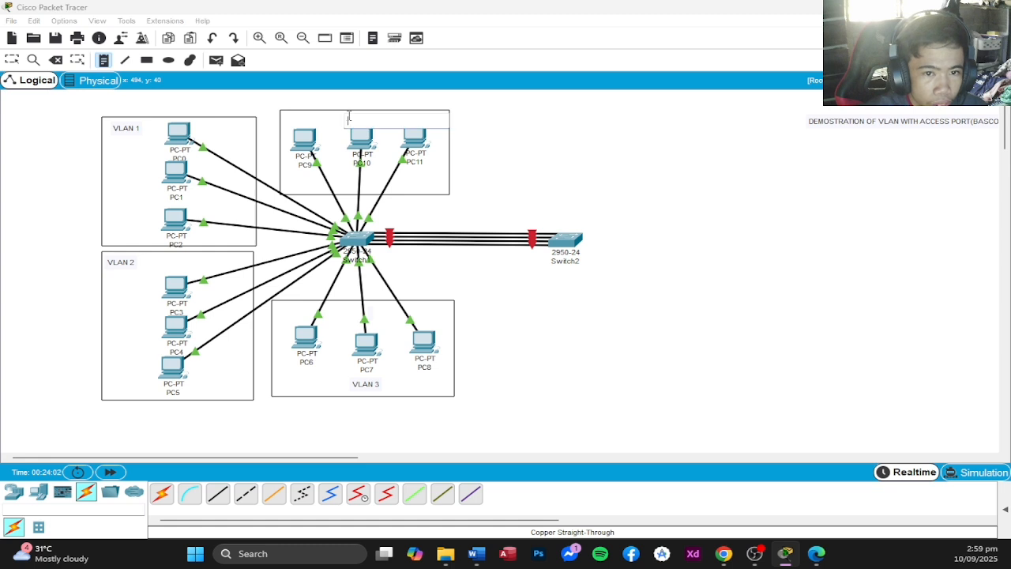
text(VLAN 4)
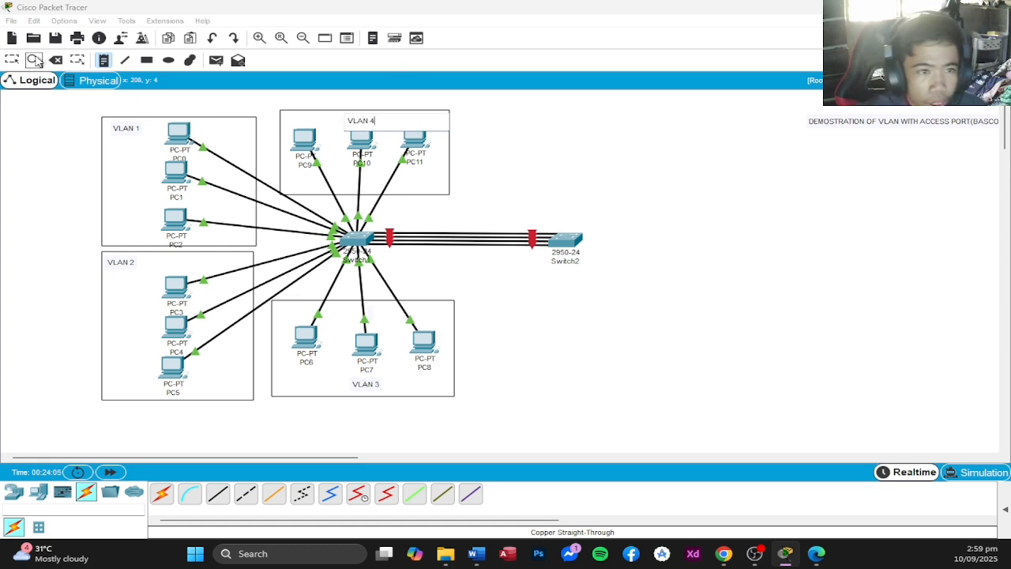
click(11, 60)
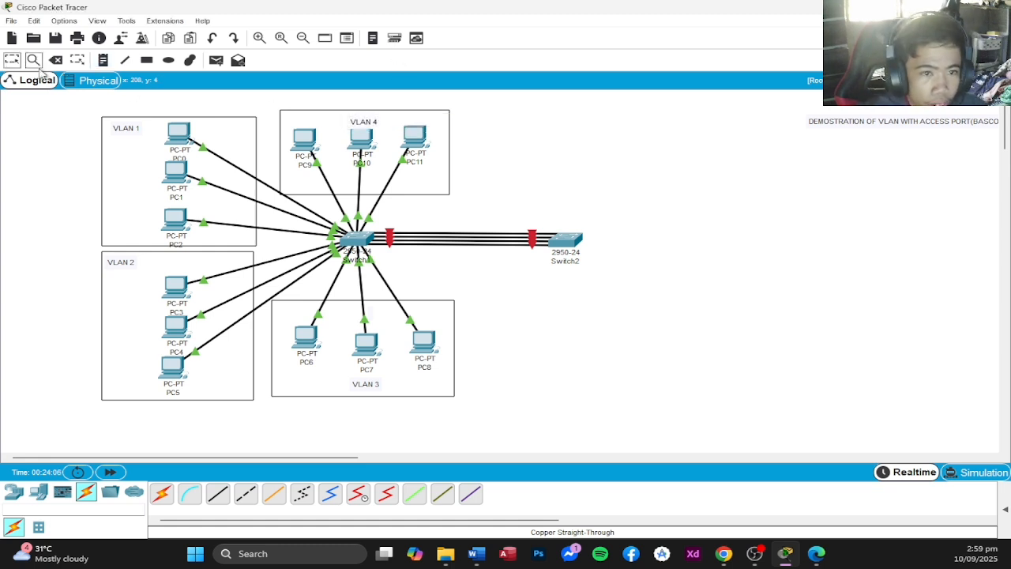
click(359, 118)
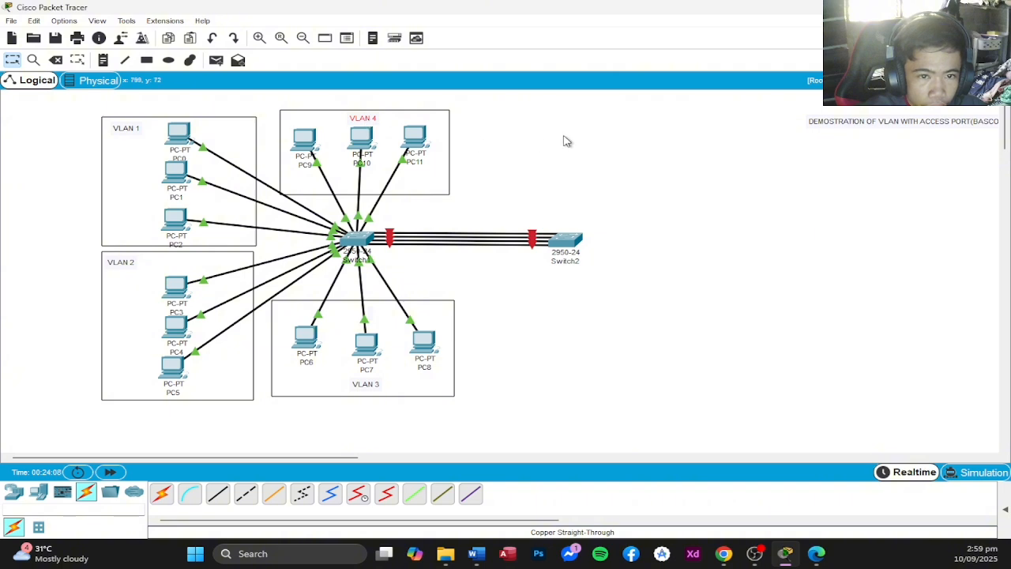
drag(369, 152, 403, 151)
drag(302, 156, 296, 156)
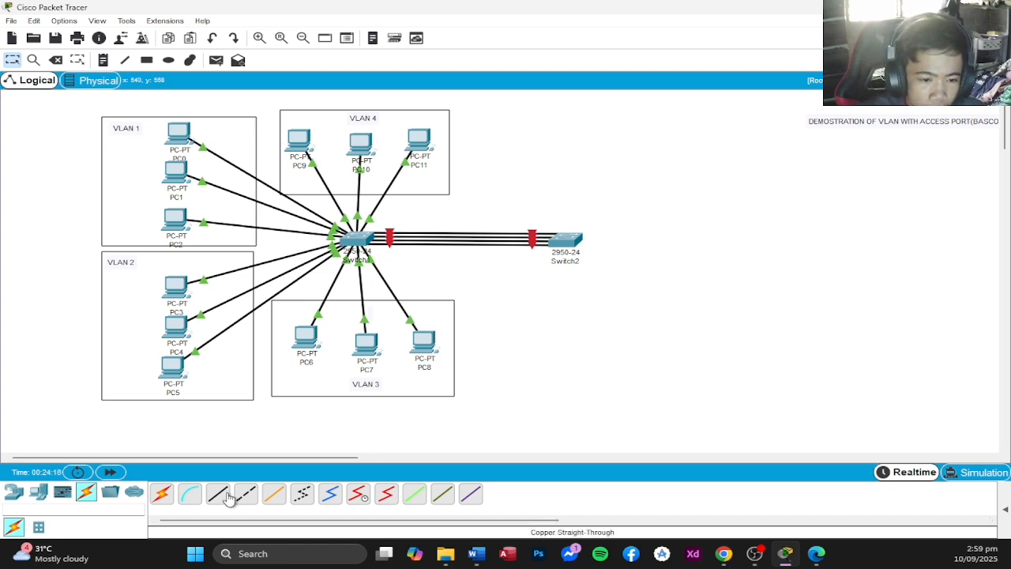
Place three PCs next to each other on the empty canvas above and to the right of Switch2.
click(14, 491)
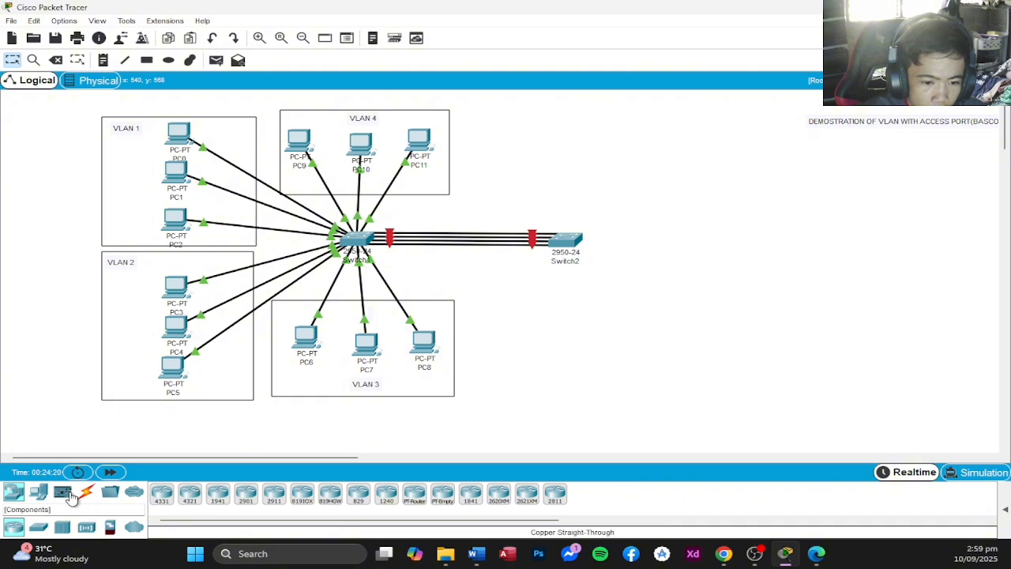
click(38, 491)
click(162, 493)
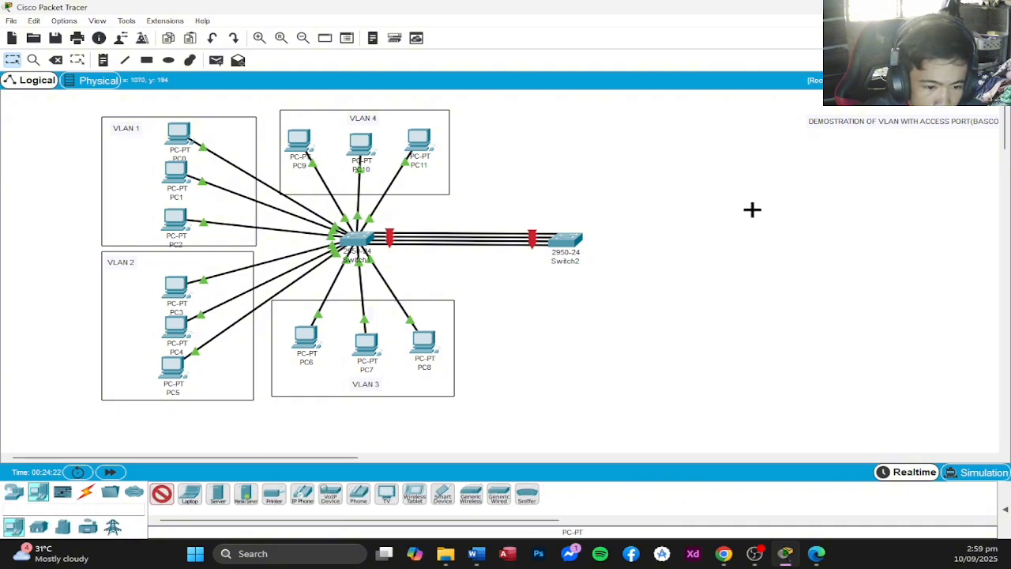
click(623, 142)
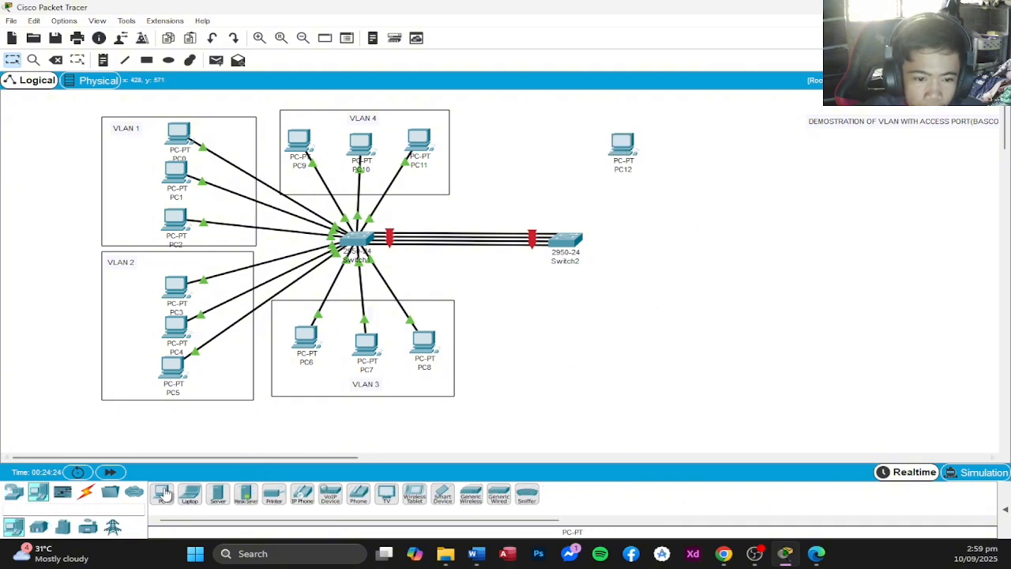
click(681, 150)
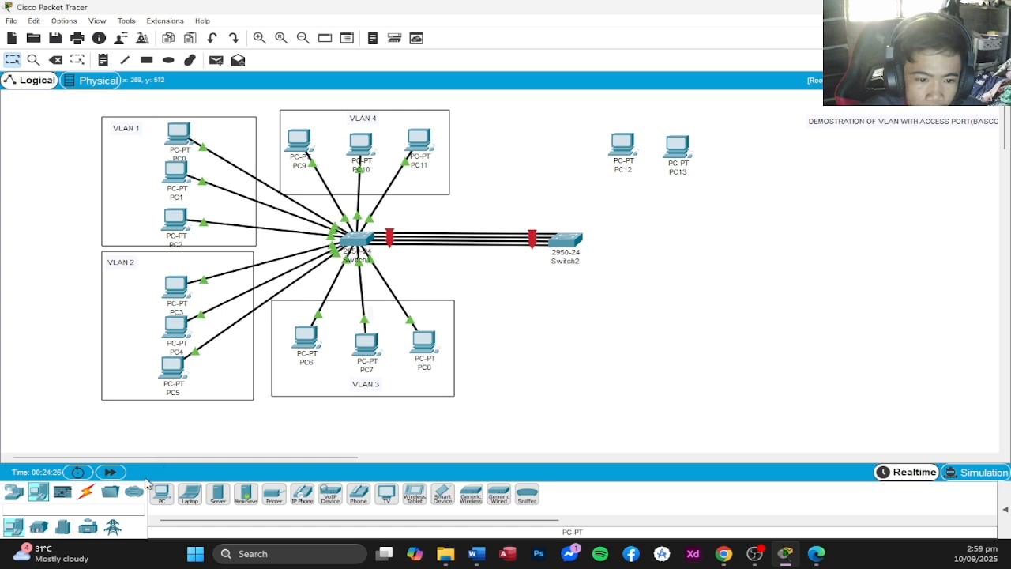
click(163, 496)
click(700, 167)
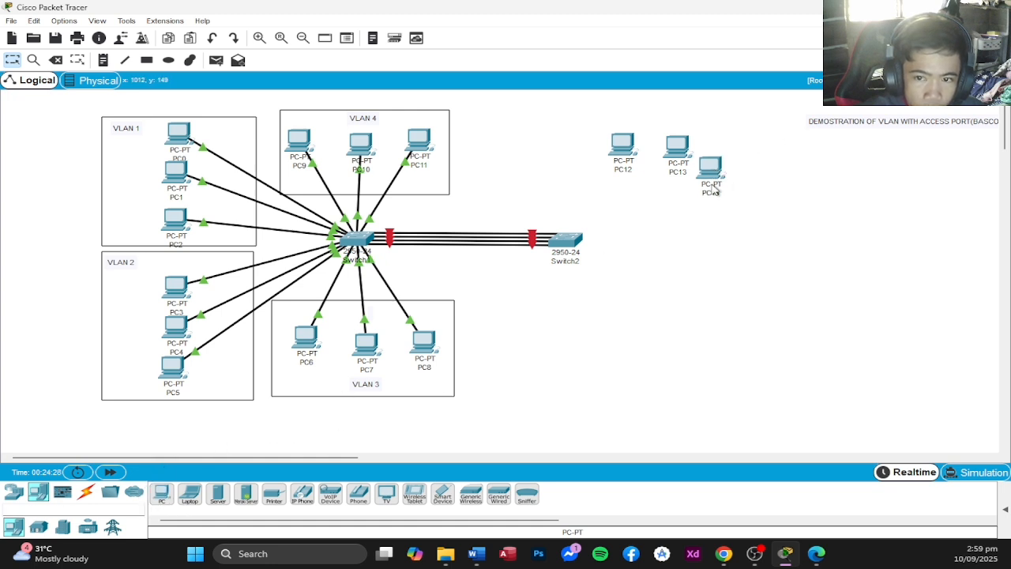
Place three more PCs in a column to the right of Switch2, below PC14.
click(163, 496)
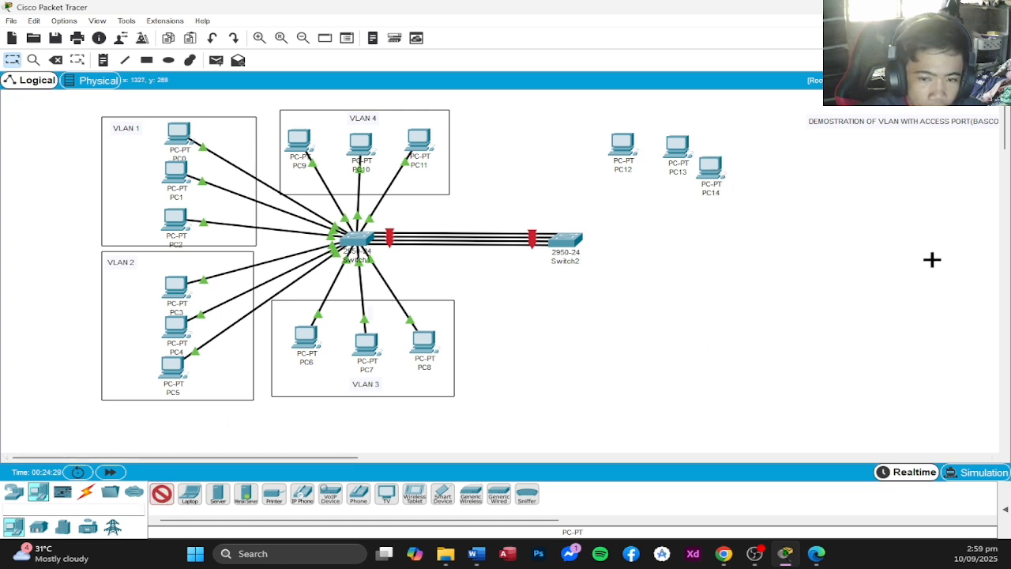
click(759, 210)
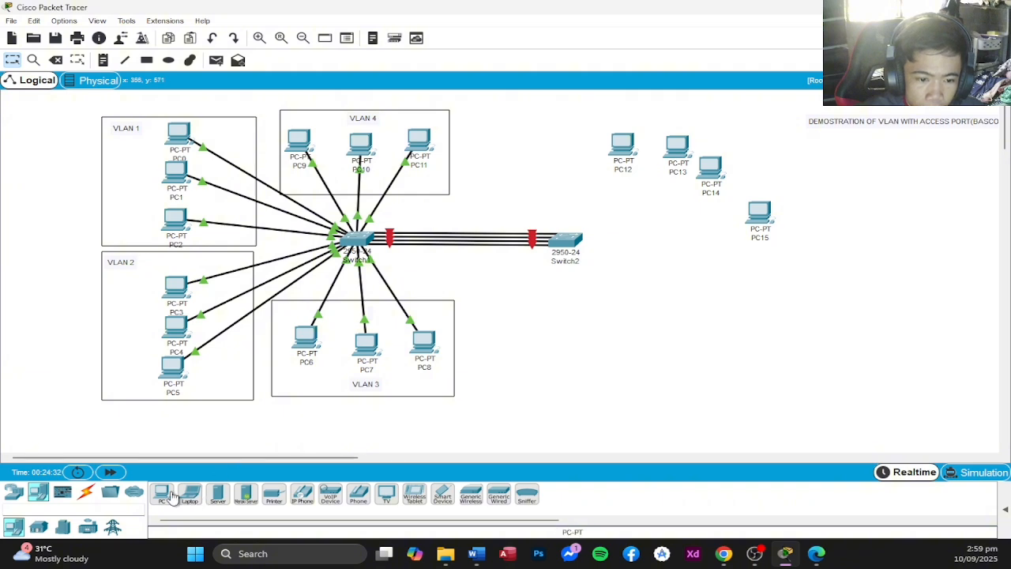
click(164, 496)
click(779, 244)
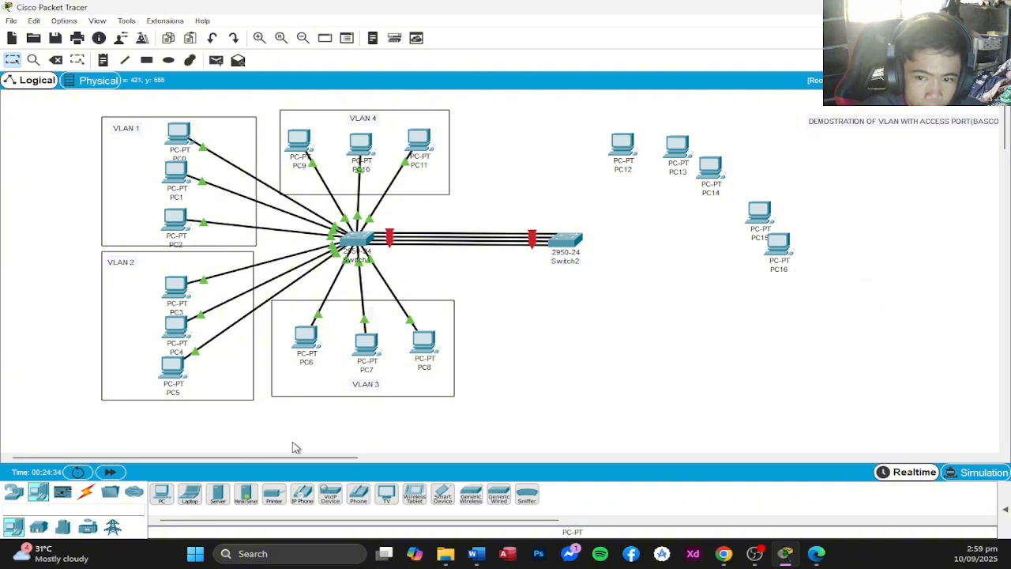
click(162, 494)
click(780, 288)
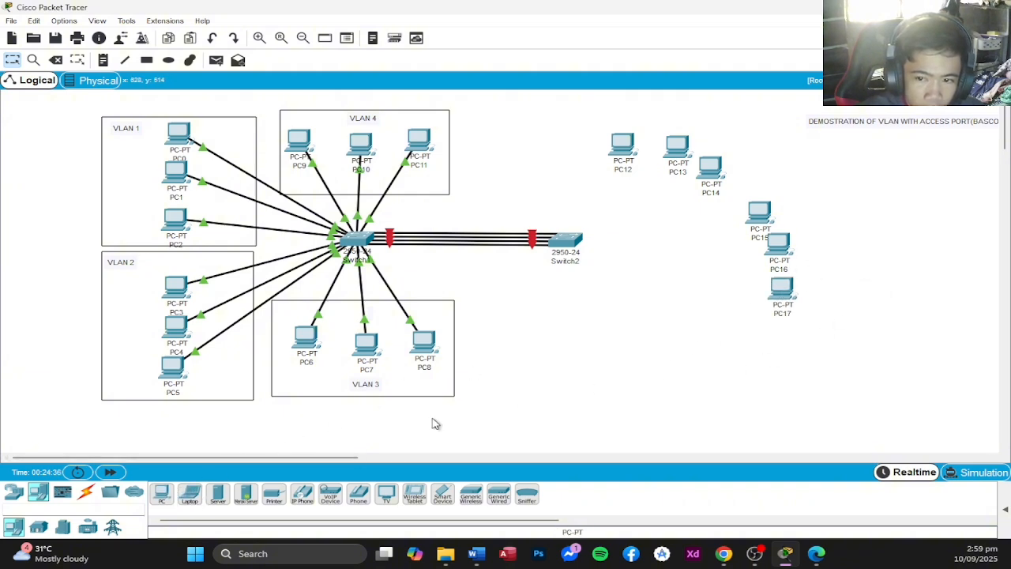
Place another PC below PC17, to the lower right of Switch2.
click(161, 503)
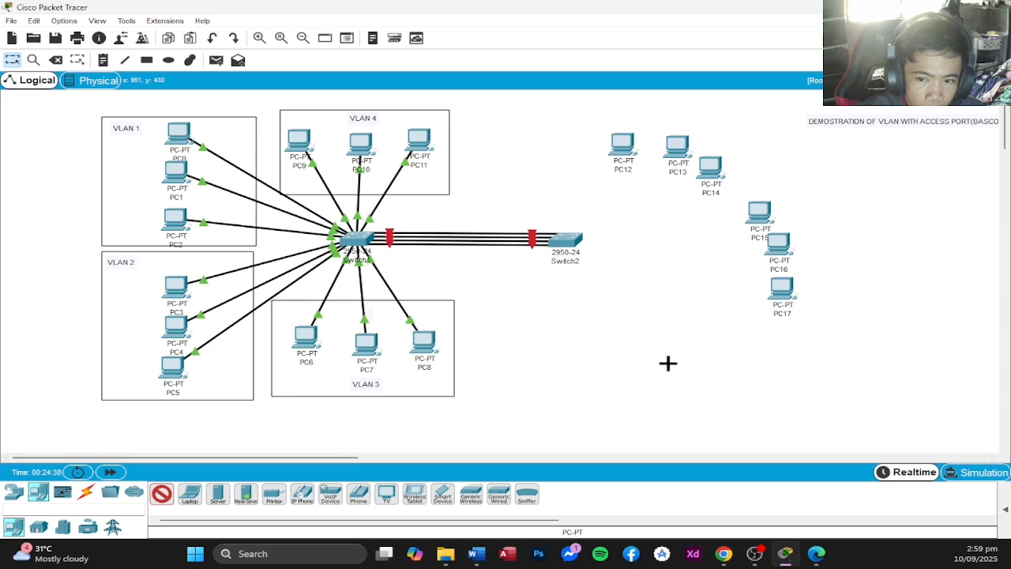
click(758, 327)
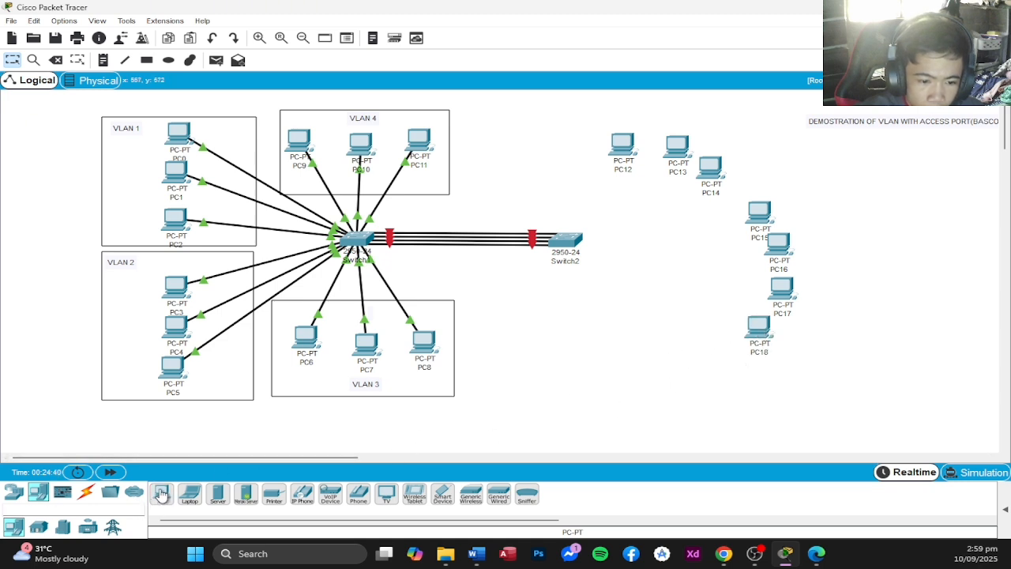
Add two more PCs continuing the arc below PC18, and shift the arc's three lower PCs slightly to the left.
click(724, 353)
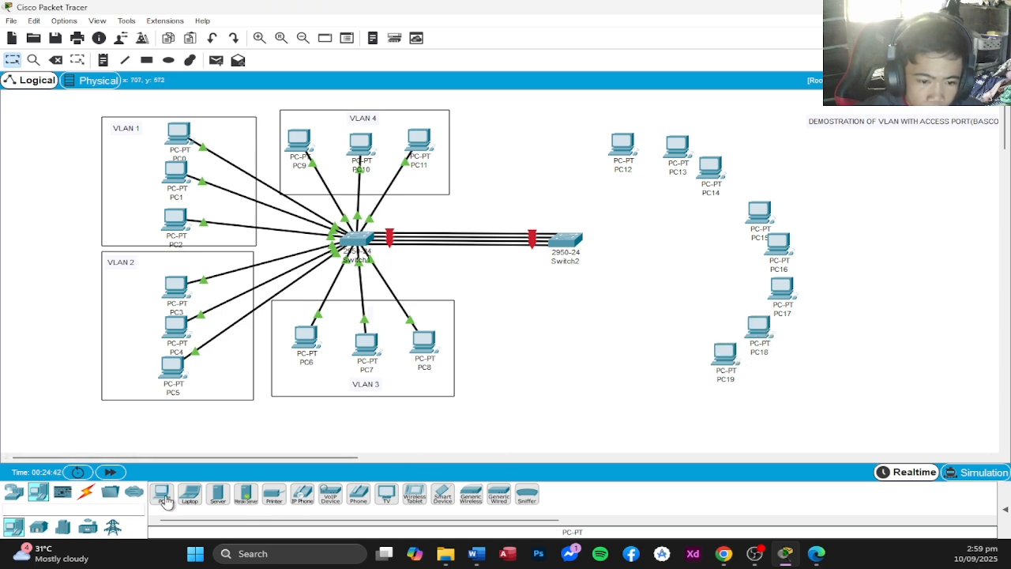
click(702, 378)
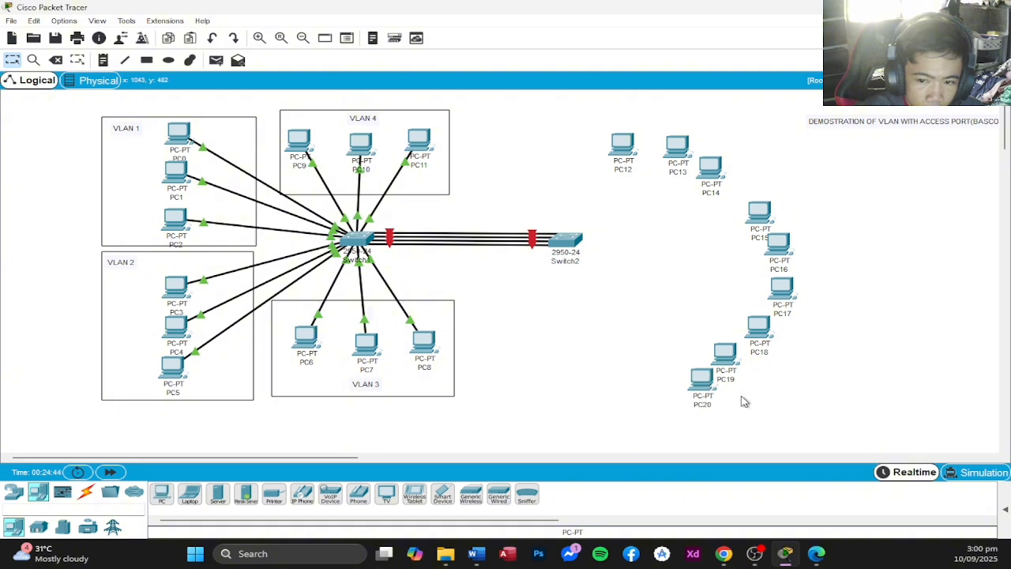
drag(705, 393, 687, 392)
drag(730, 367, 724, 371)
drag(765, 341, 749, 348)
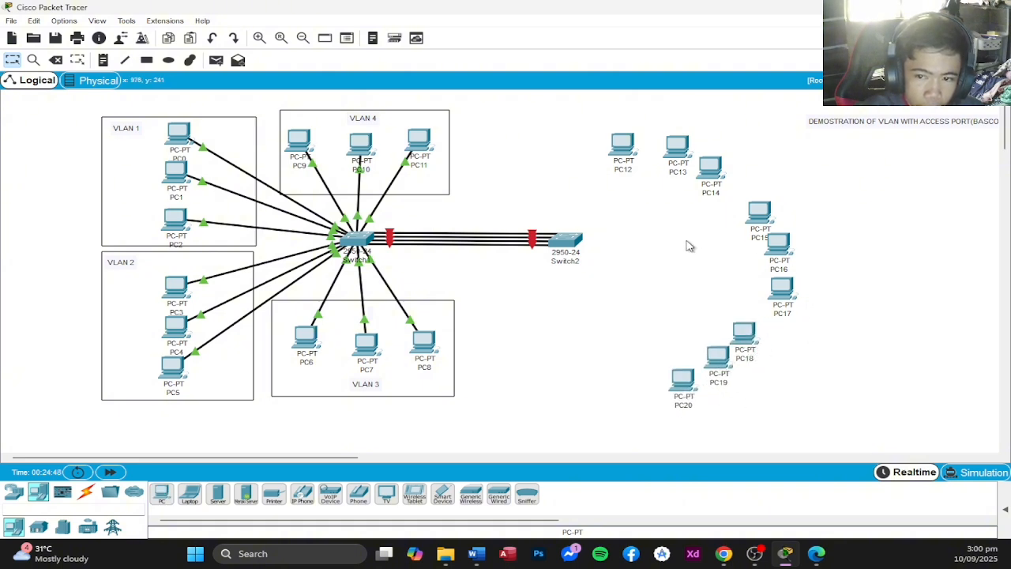
Spread the PC groups away from Switch2: PC15–PC17 to the right, PC12–PC14 upward, and PC18–PC20 to the lower right.
drag(708, 210, 837, 290)
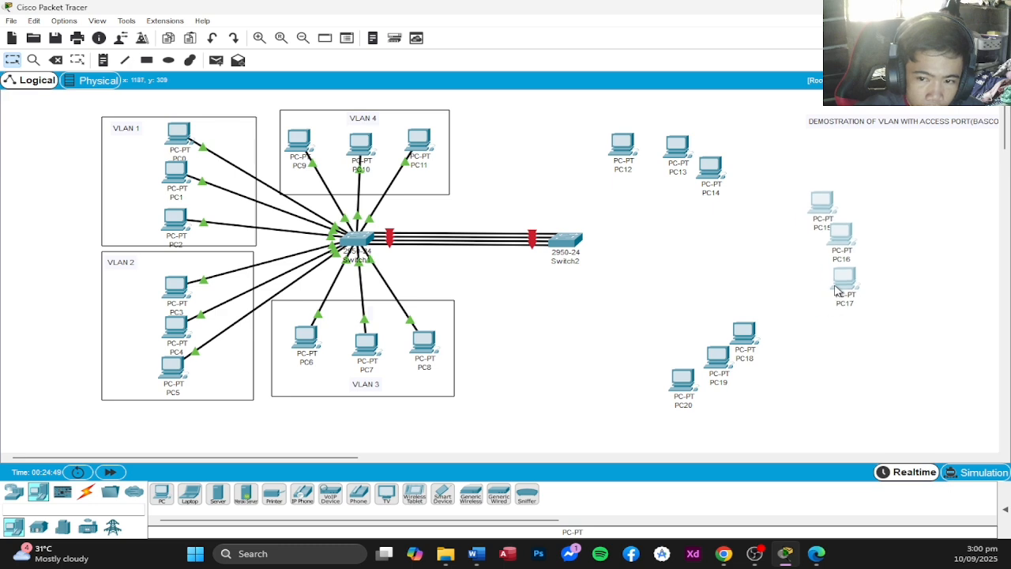
drag(581, 202, 782, 114)
drag(699, 178, 706, 153)
drag(624, 425, 814, 306)
drag(723, 354, 787, 372)
click(787, 372)
click(842, 356)
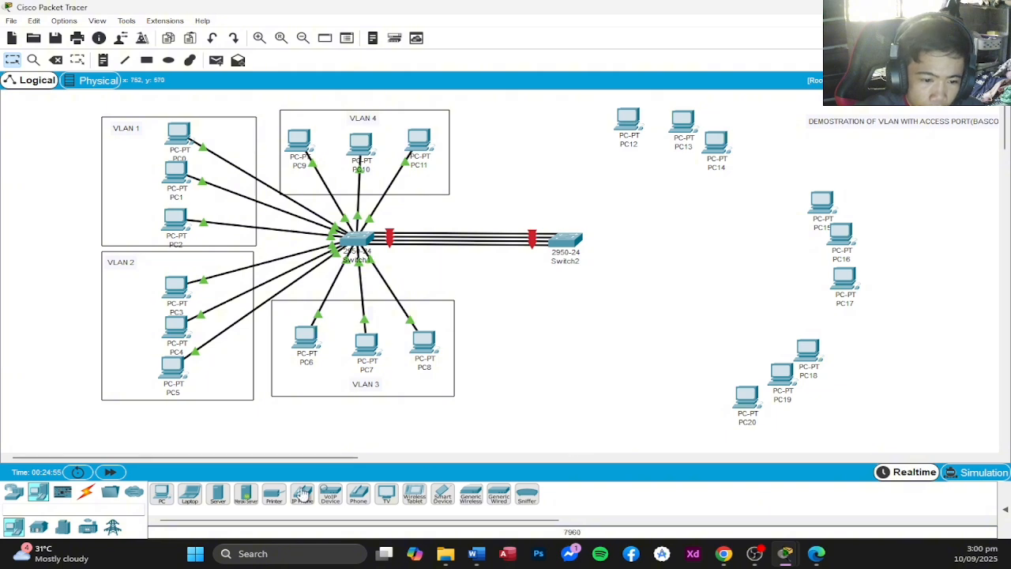
Add three more PCs in a row to the left of PC20, below Switch2.
click(162, 494)
click(692, 404)
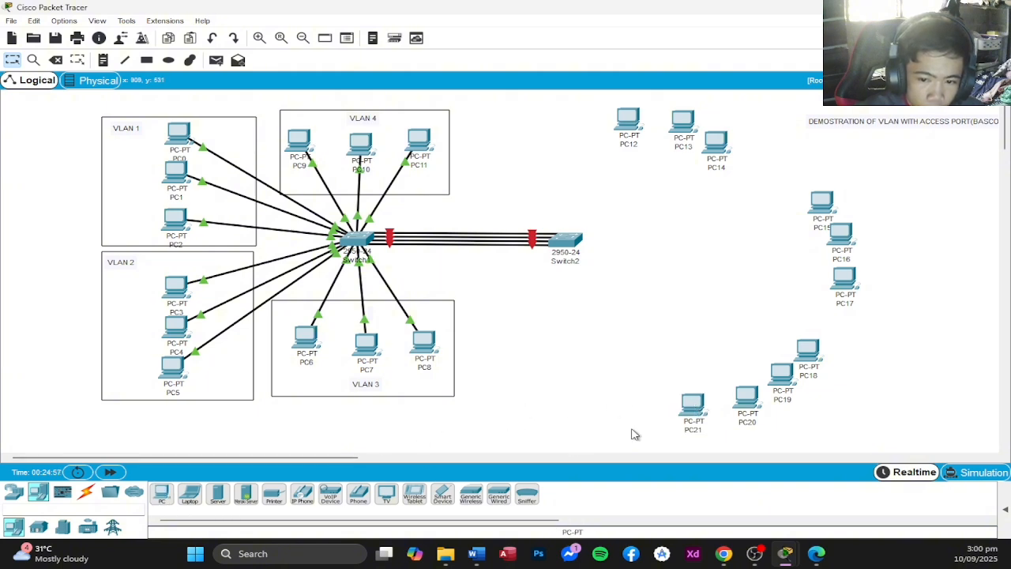
click(162, 494)
click(644, 405)
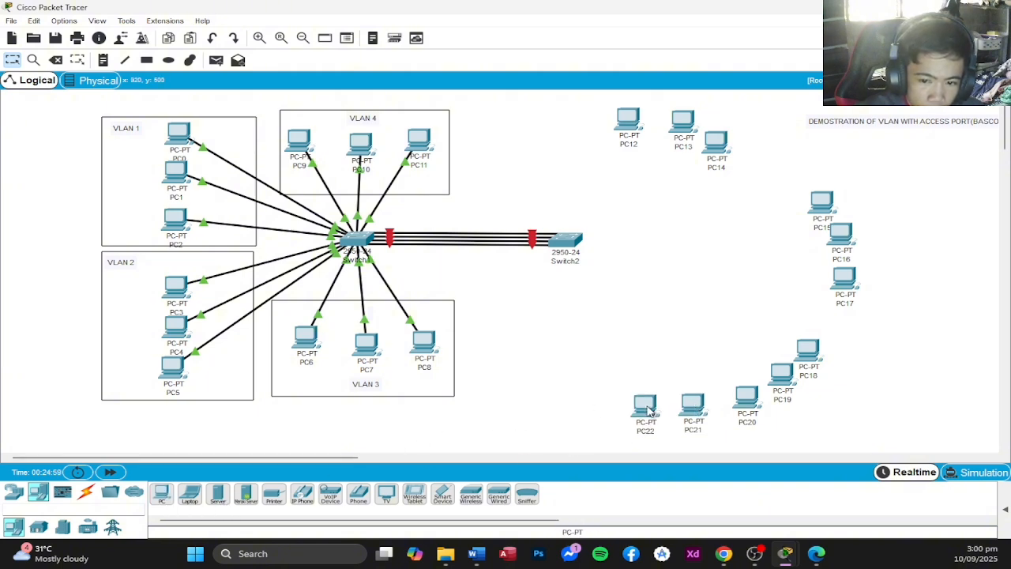
click(162, 494)
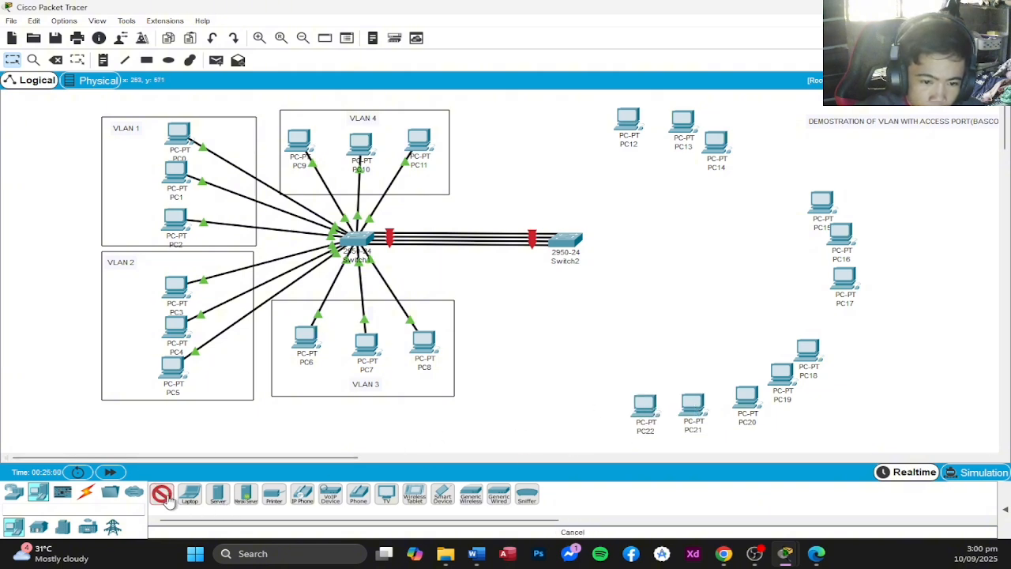
click(595, 402)
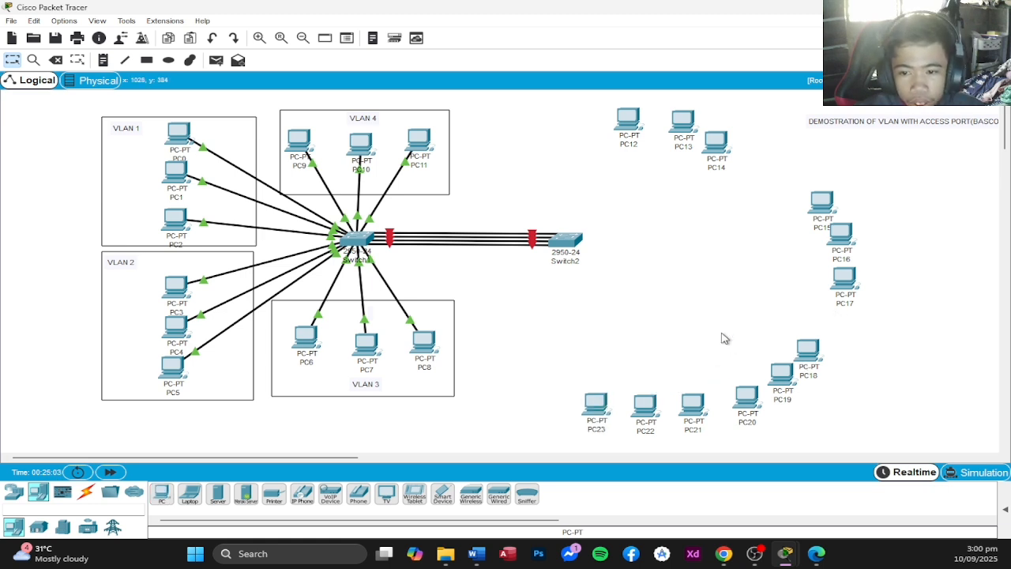
Move PC18–PC20 slightly farther right and nudge PC14 outward.
drag(725, 338, 884, 413)
drag(786, 383, 809, 379)
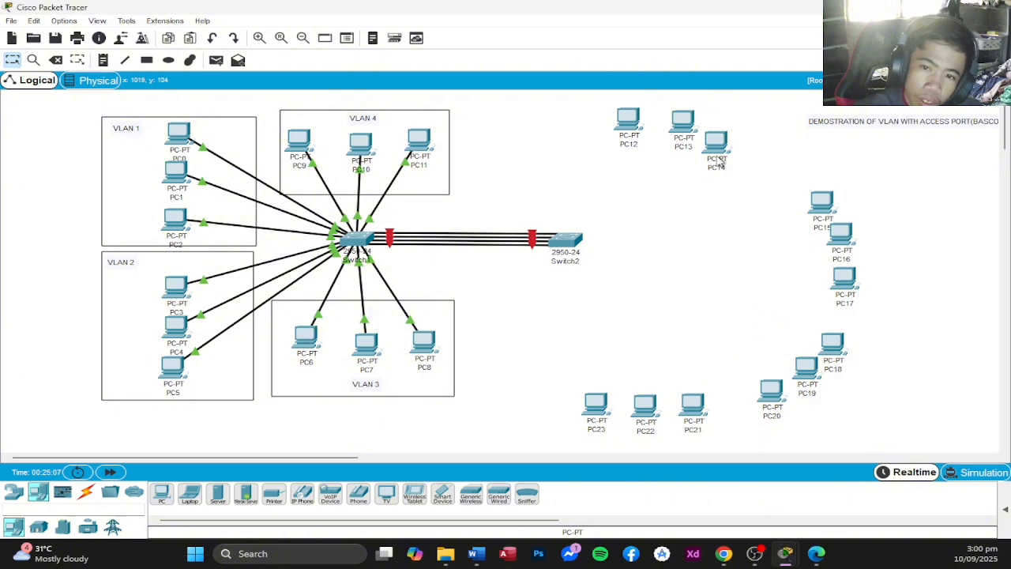
drag(719, 162, 727, 158)
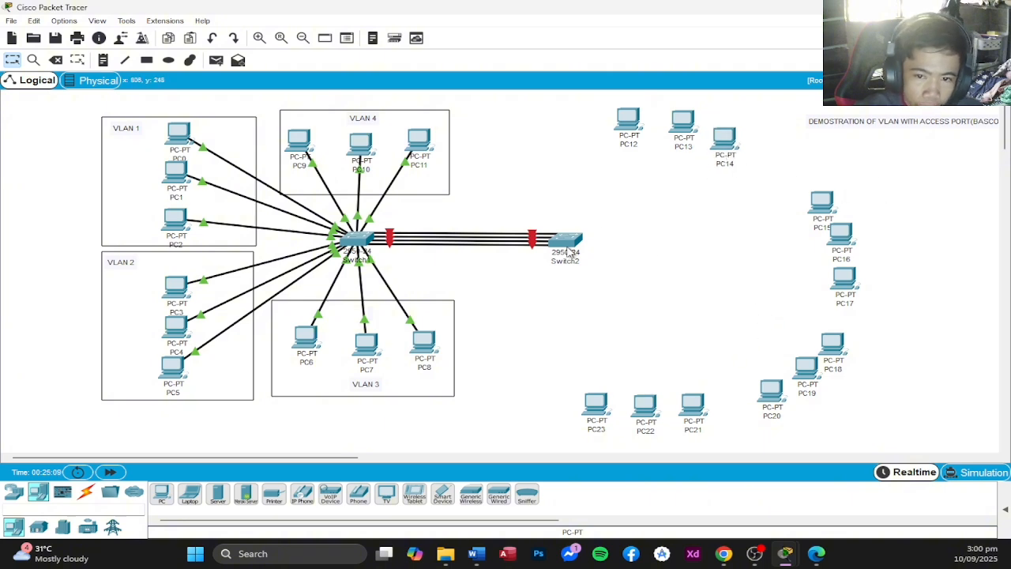
click(13, 492)
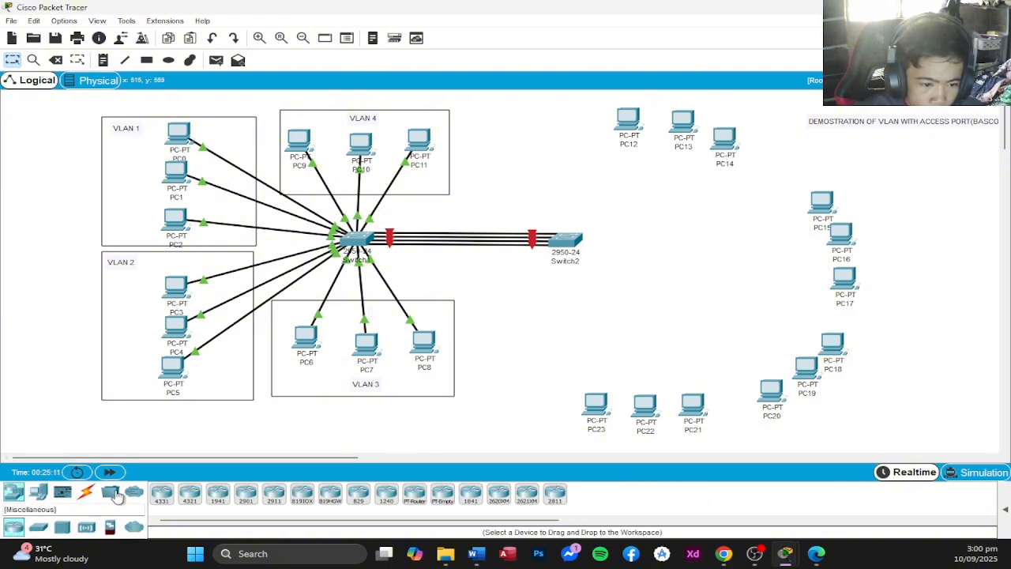
click(37, 529)
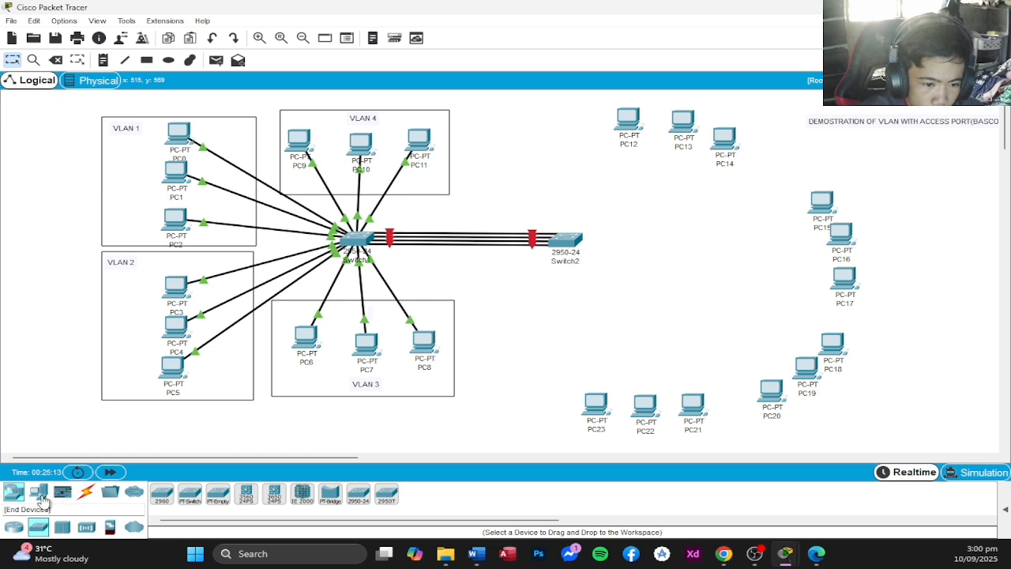
click(38, 492)
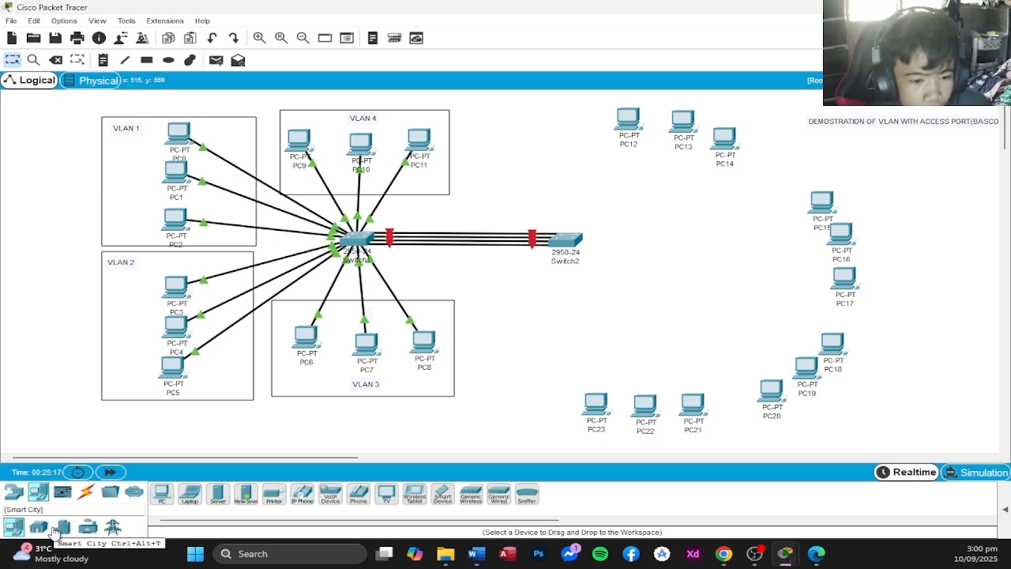
Connect Switch2's FastEthernet0/1 port to PC12 with a Copper Straight-Through cable.
click(87, 493)
click(216, 493)
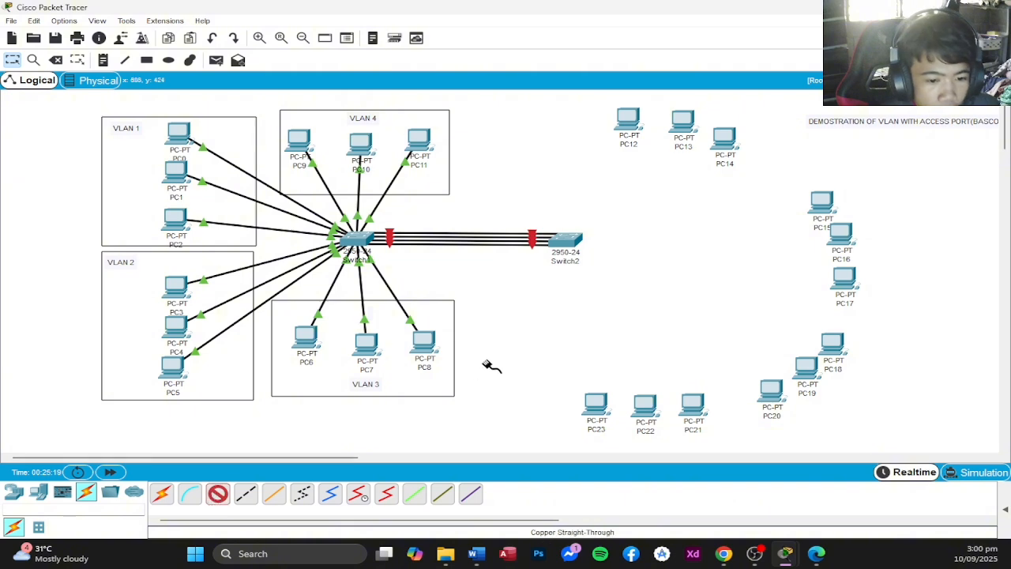
click(564, 240)
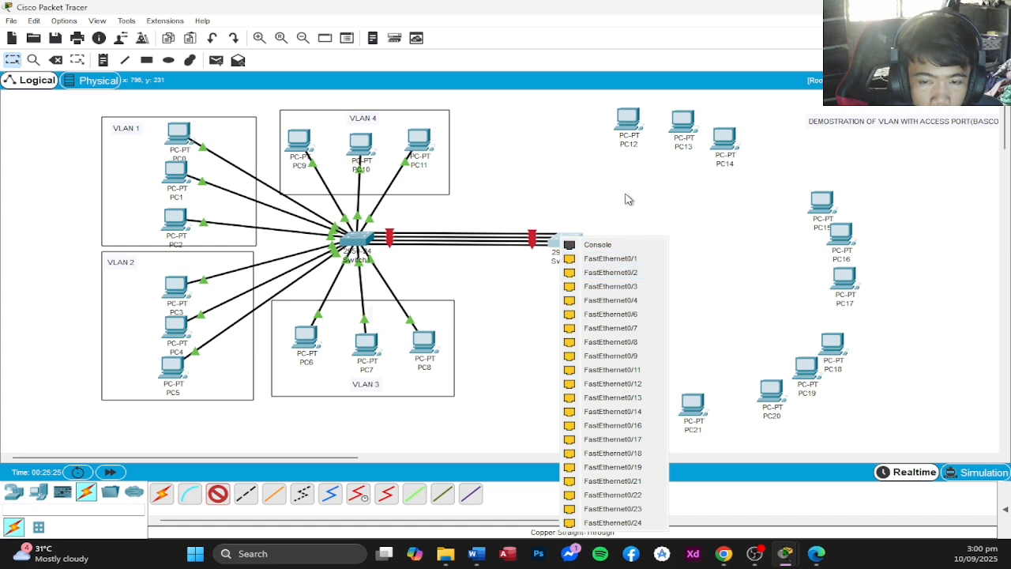
click(611, 258)
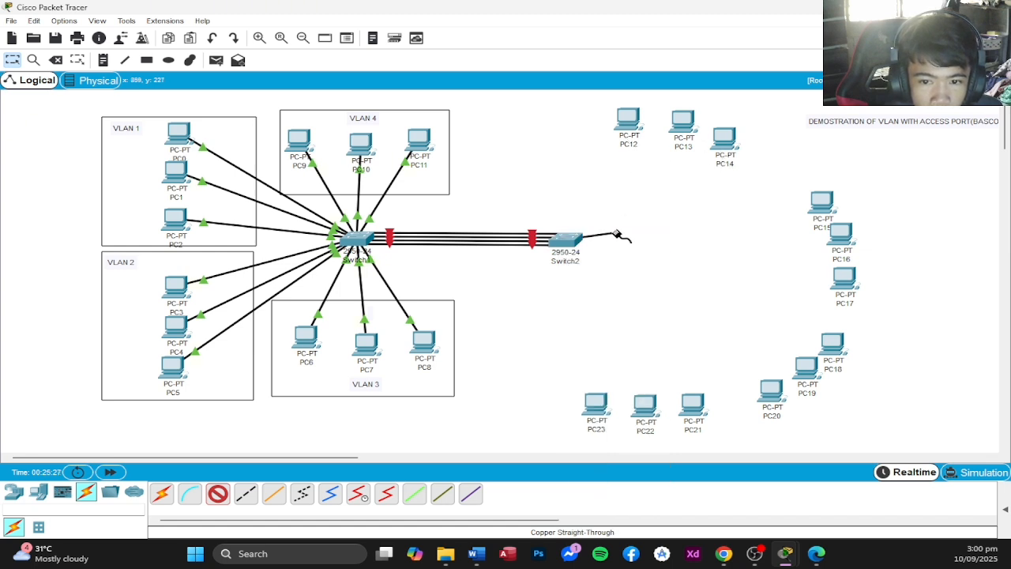
click(632, 127)
click(681, 174)
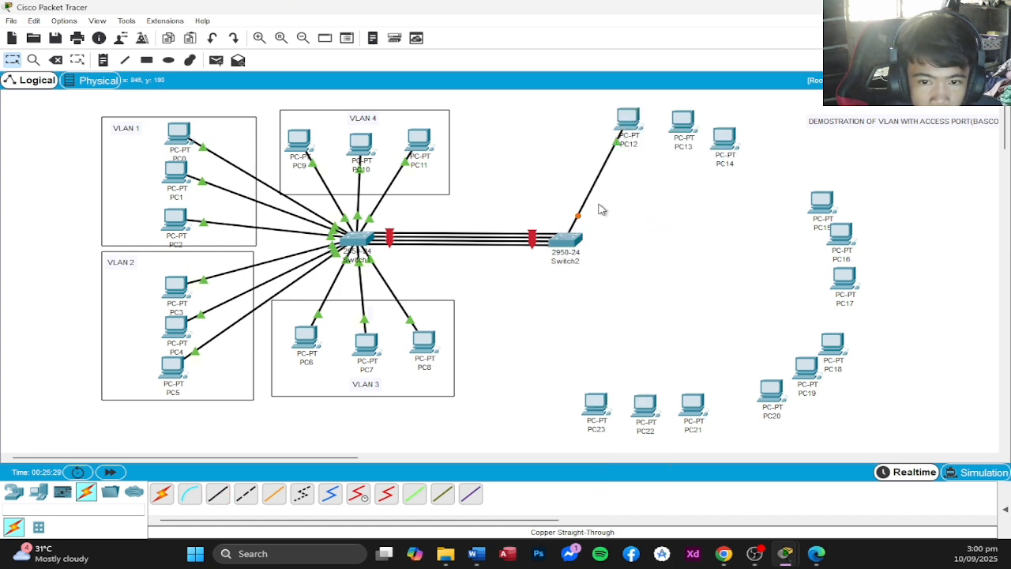
Connect PC13 to Switch2's FastEthernet0/2 port with a Copper Straight-Through cable.
click(221, 495)
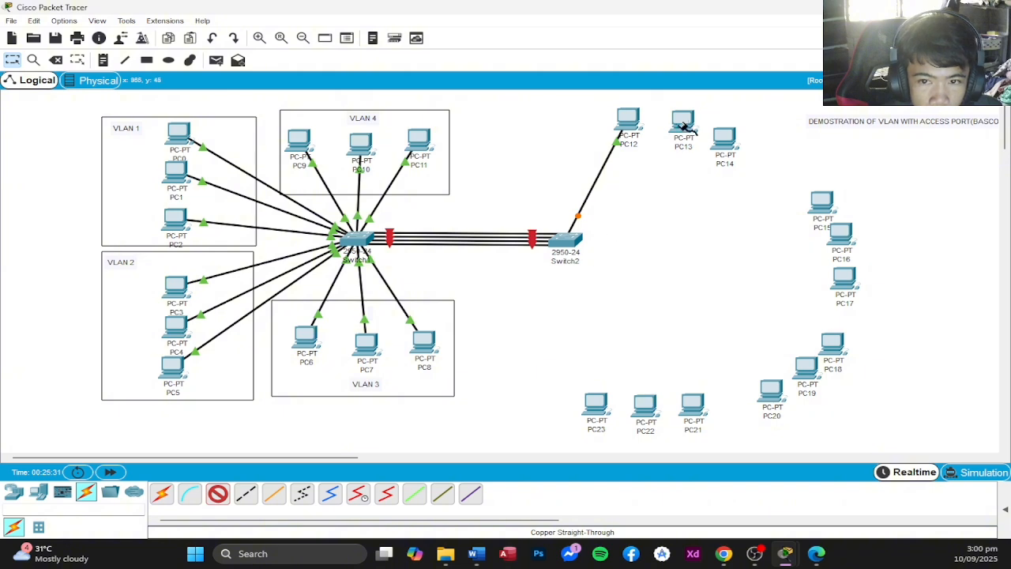
click(685, 126)
click(711, 168)
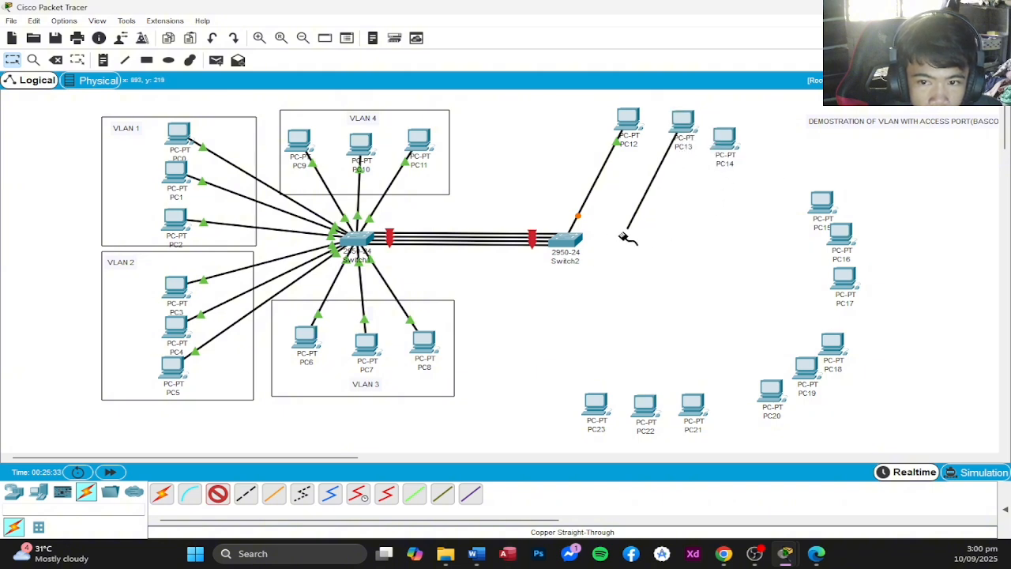
click(571, 249)
click(607, 265)
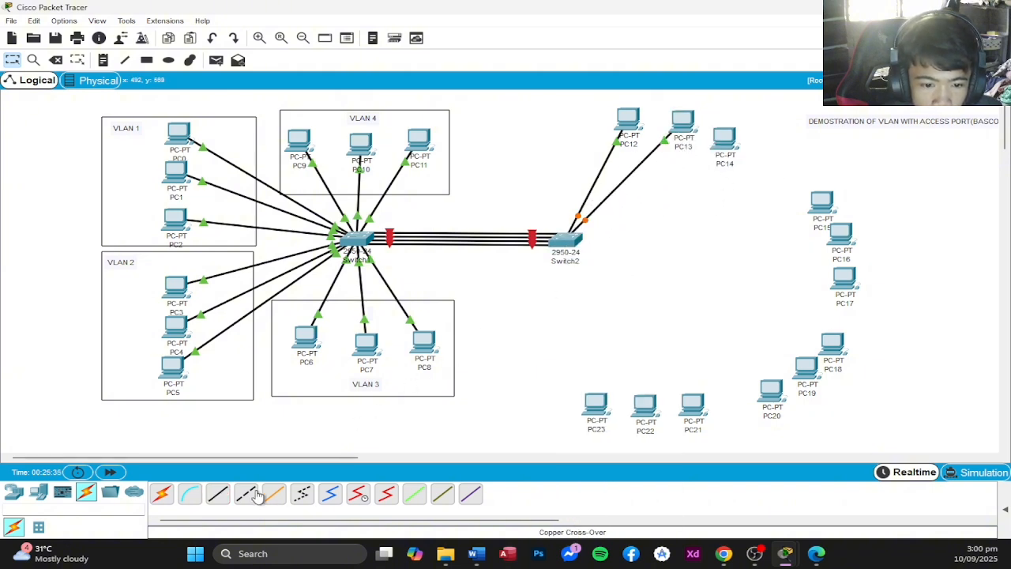
Connect PC14's FastEthernet0 port to Switch2's FastEthernet0/3 port with a Copper Straight-Through cable.
click(218, 494)
click(723, 139)
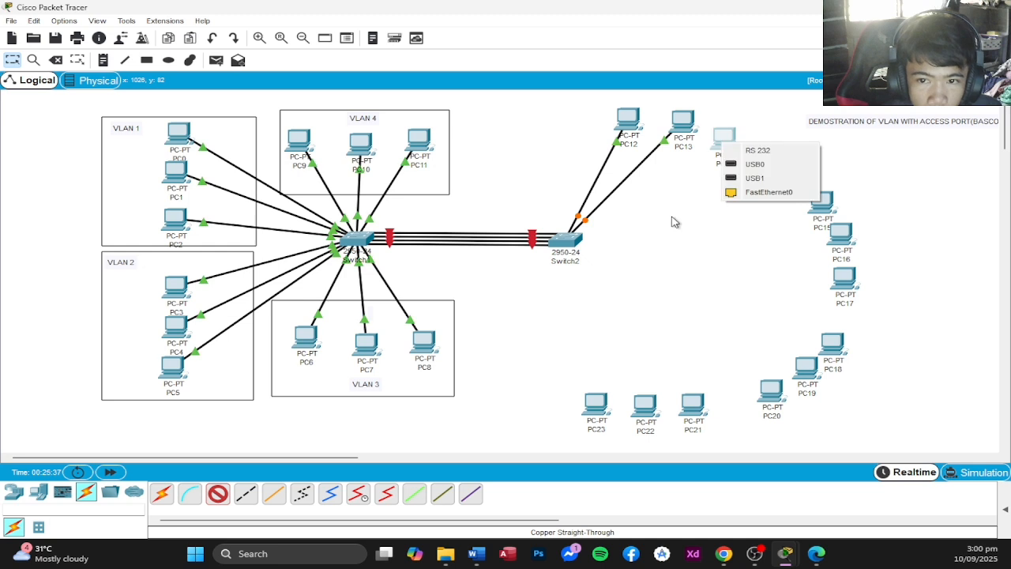
click(758, 192)
click(567, 243)
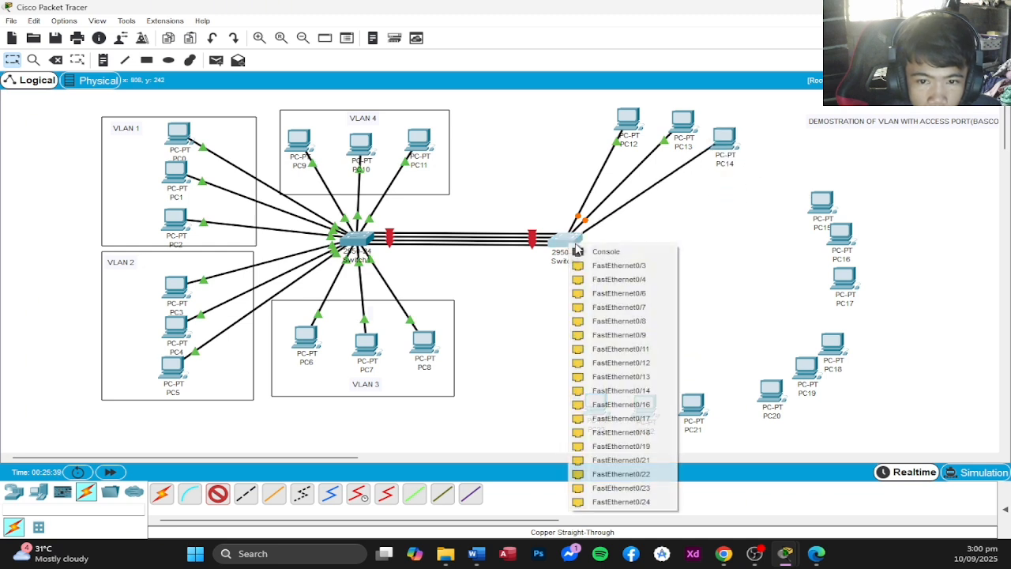
click(631, 280)
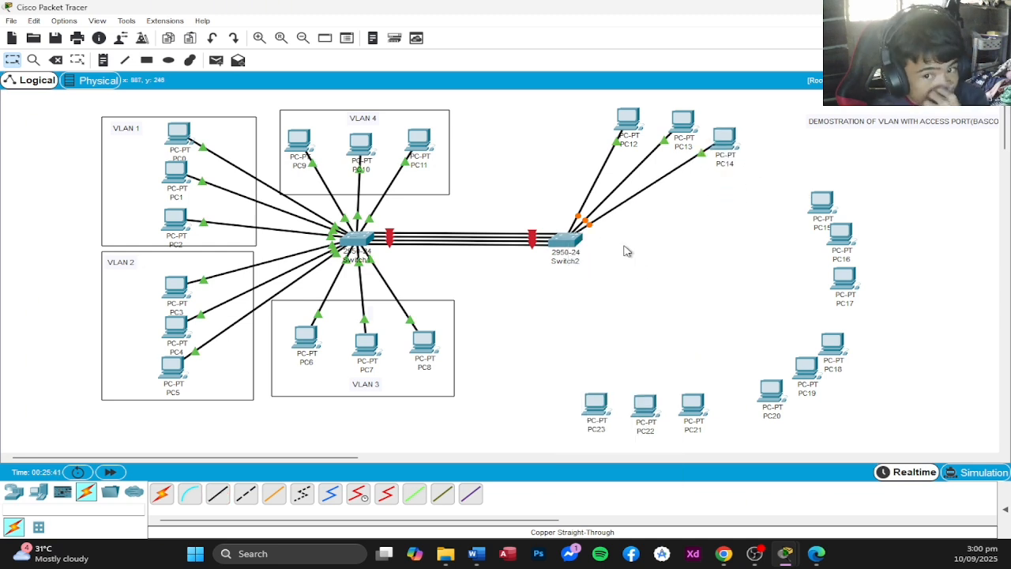
Reposition PC12, PC13 and PC14 into an evenly spaced, level row above Switch2.
drag(616, 133, 605, 138)
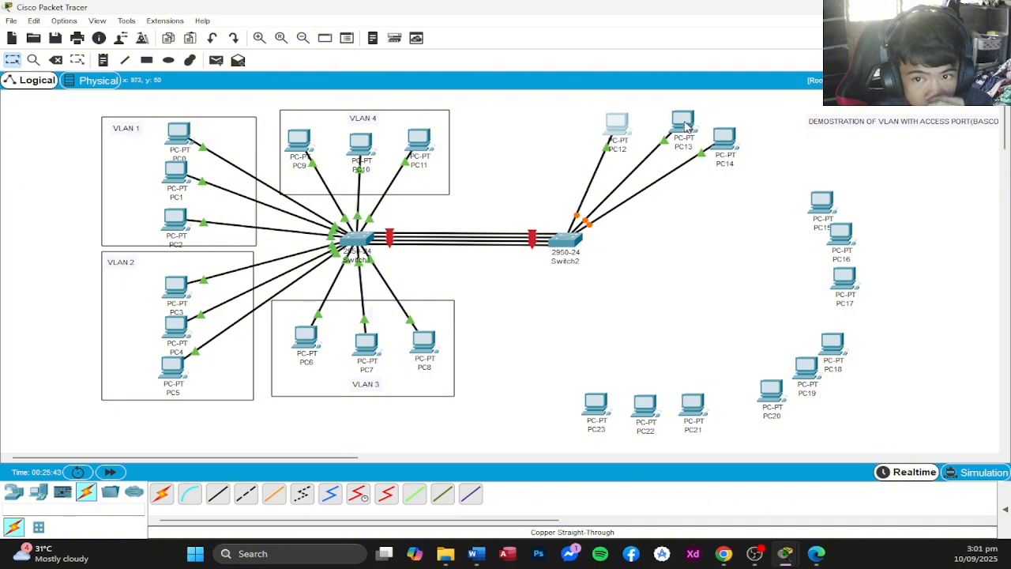
drag(684, 126, 668, 134)
drag(742, 144, 745, 136)
click(730, 194)
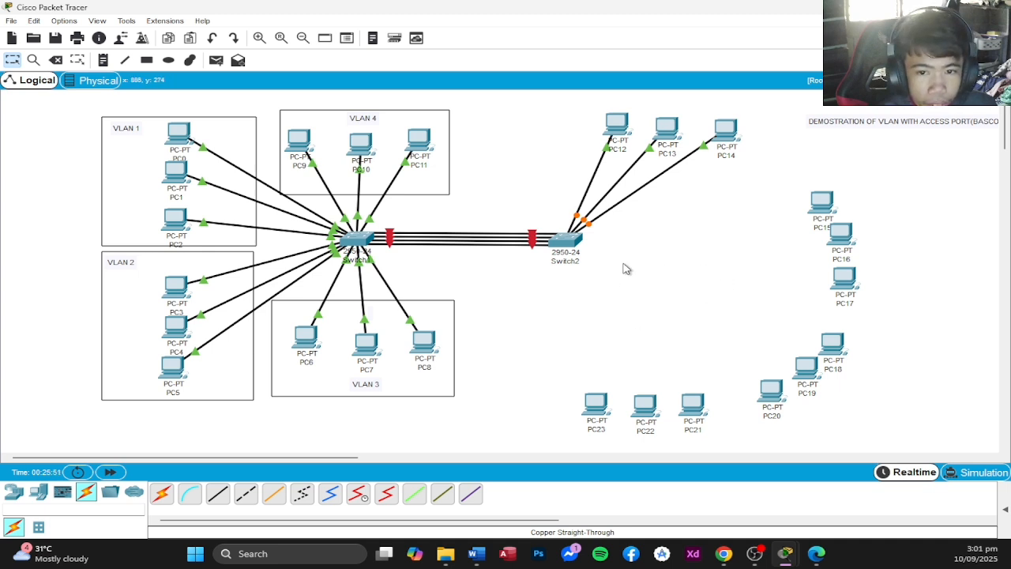
Rearrange PC15, PC16 and PC17 into a straighter vertical column to the right of Switch2.
mouse_move(819, 204)
mouse_down()
mouse_move(827, 196)
mouse_move(841, 229)
mouse_move(832, 233)
mouse_move(835, 202)
mouse_up()
drag(836, 280, 833, 281)
click(534, 289)
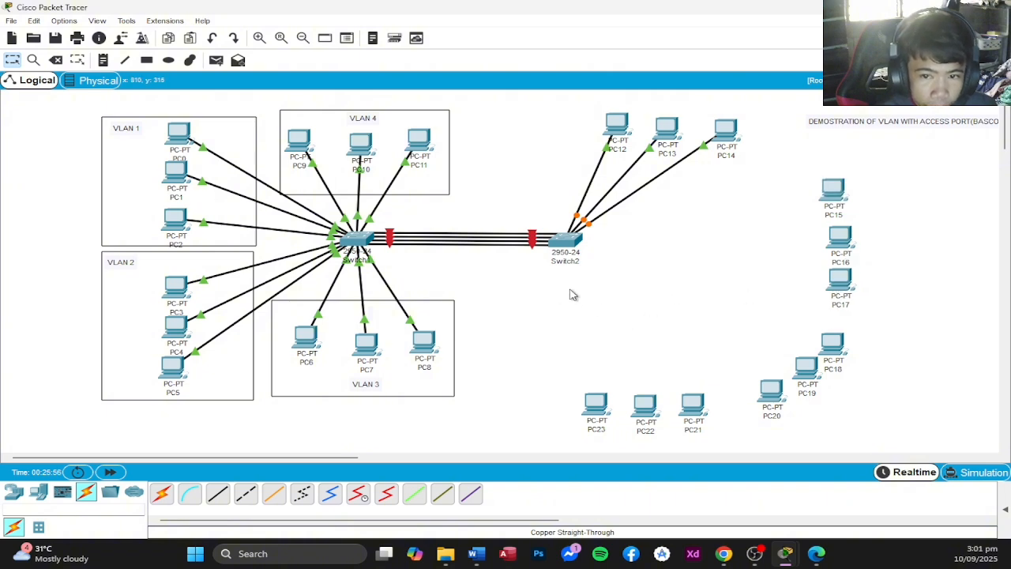
Connect Switch2's FastEthernet0/6 port to PC15's FastEthernet0 port with a Copper Straight-Through cable.
click(222, 506)
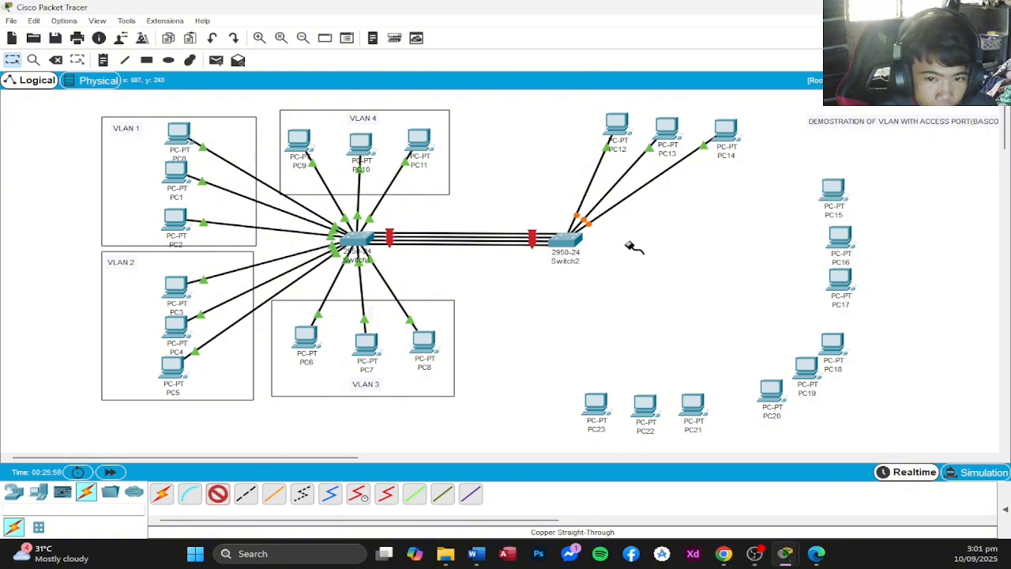
click(566, 240)
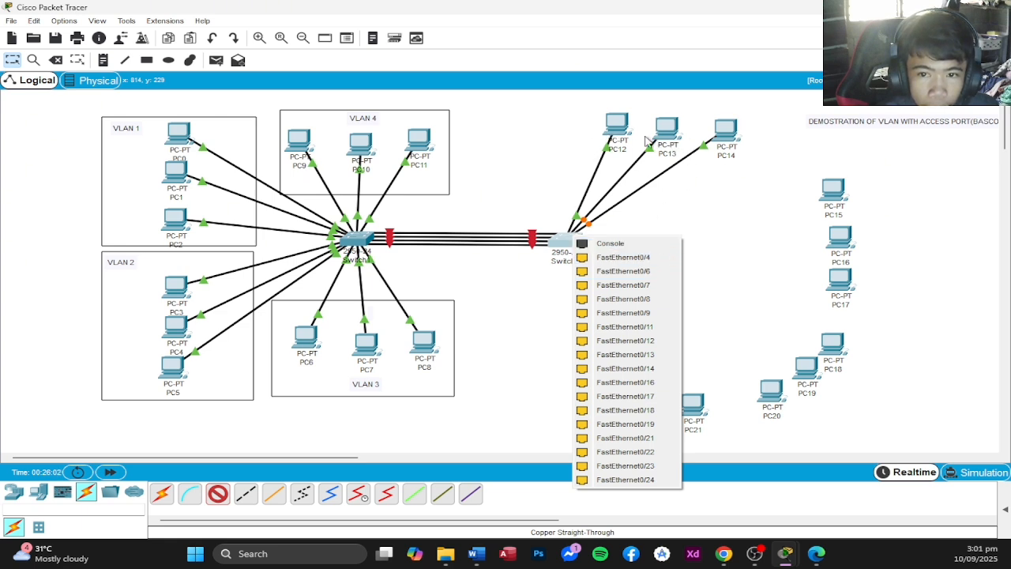
click(630, 274)
click(831, 189)
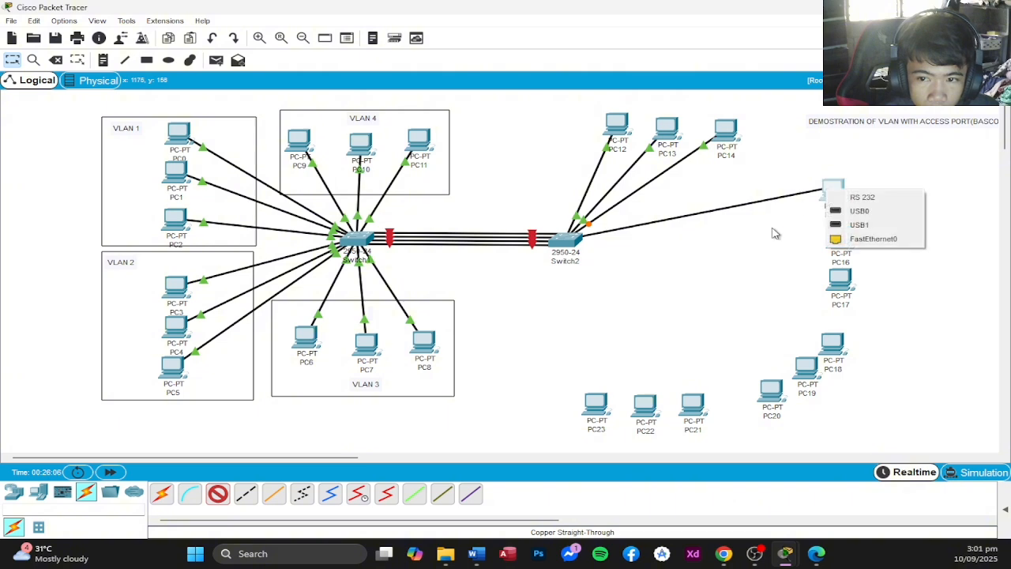
click(865, 239)
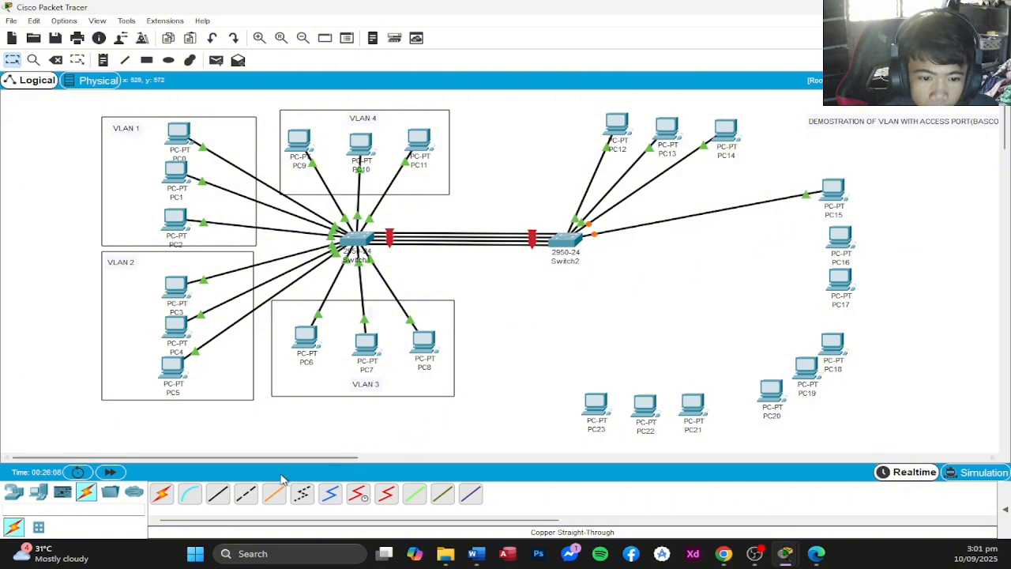
Connect Switch2's FastEthernet0/7 port to PC16 with a Copper Straight-Through cable.
click(217, 493)
click(570, 241)
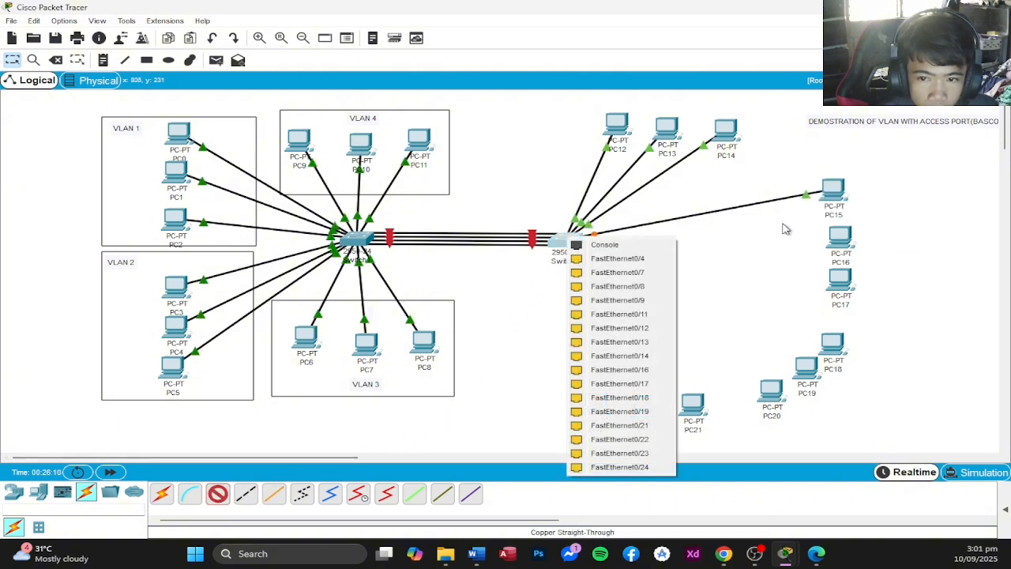
click(656, 272)
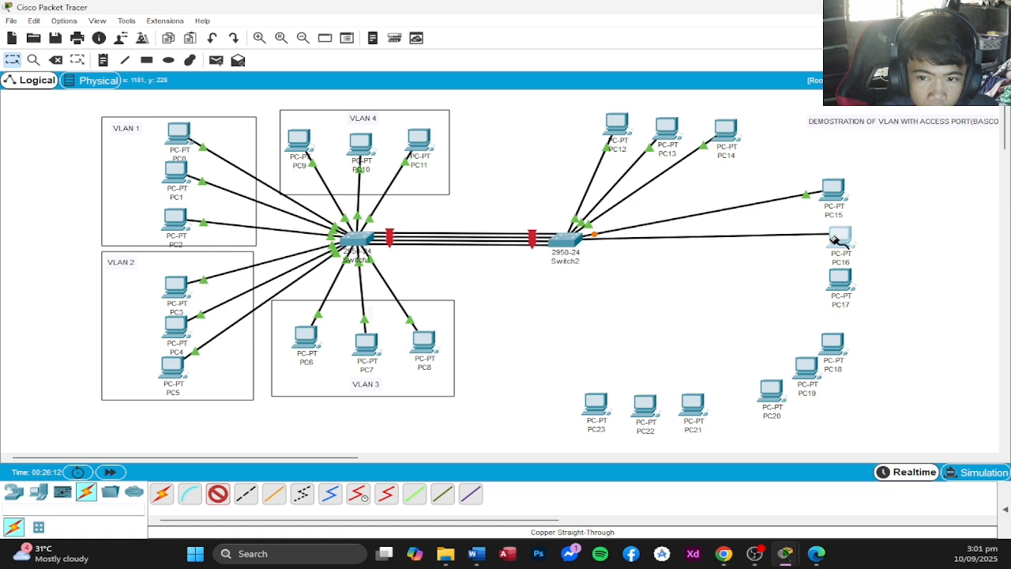
click(837, 234)
click(841, 282)
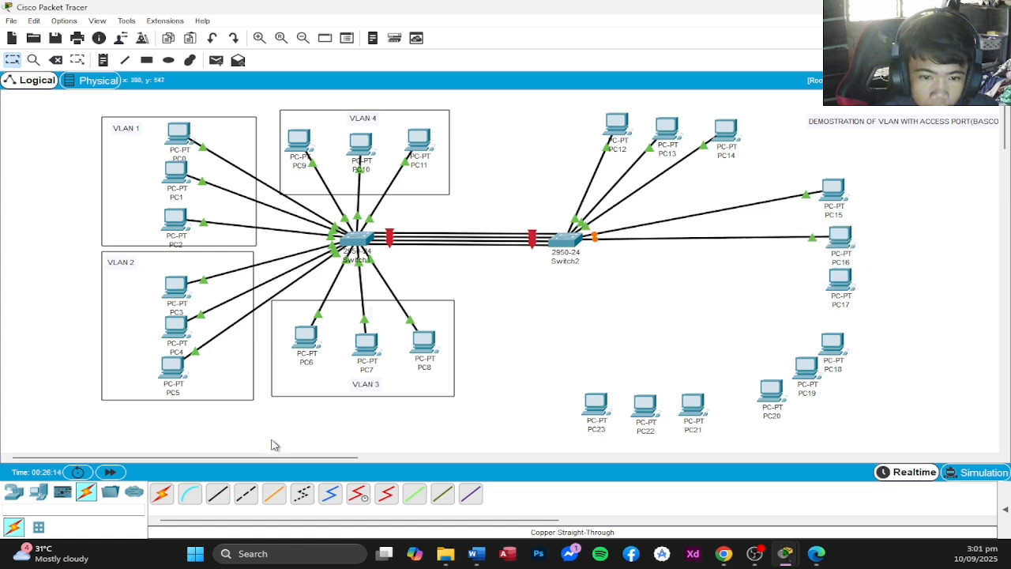
Connect Switch2's FastEthernet0/8 port to PC17's FastEthernet0 port with a Copper Straight-Through cable.
click(219, 495)
click(571, 241)
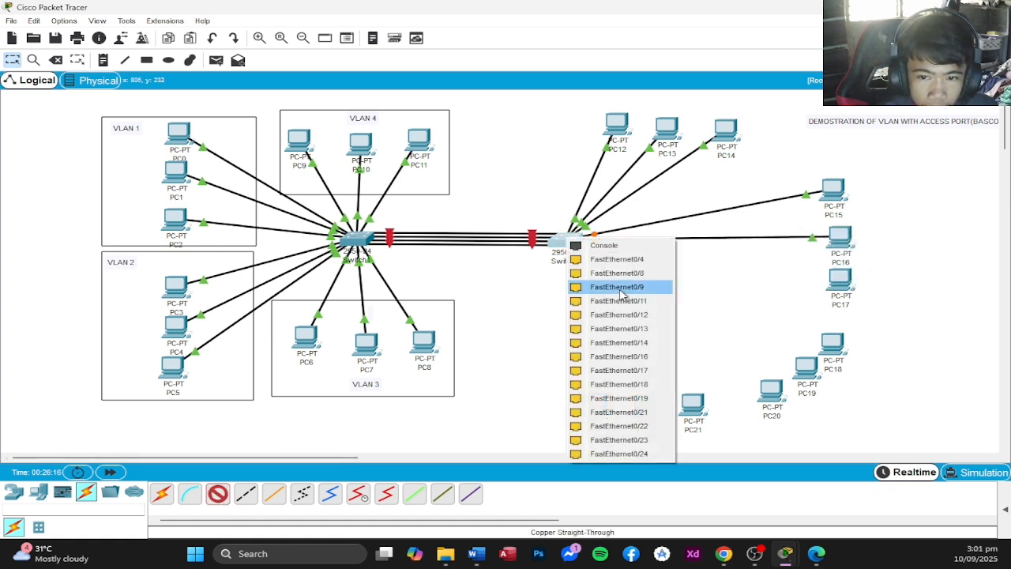
click(624, 269)
click(839, 279)
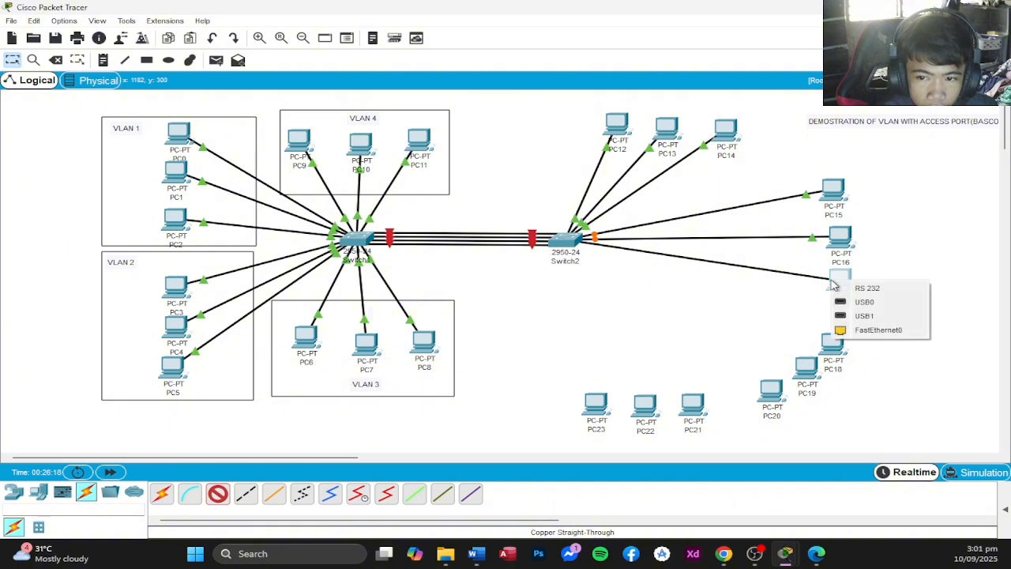
click(903, 334)
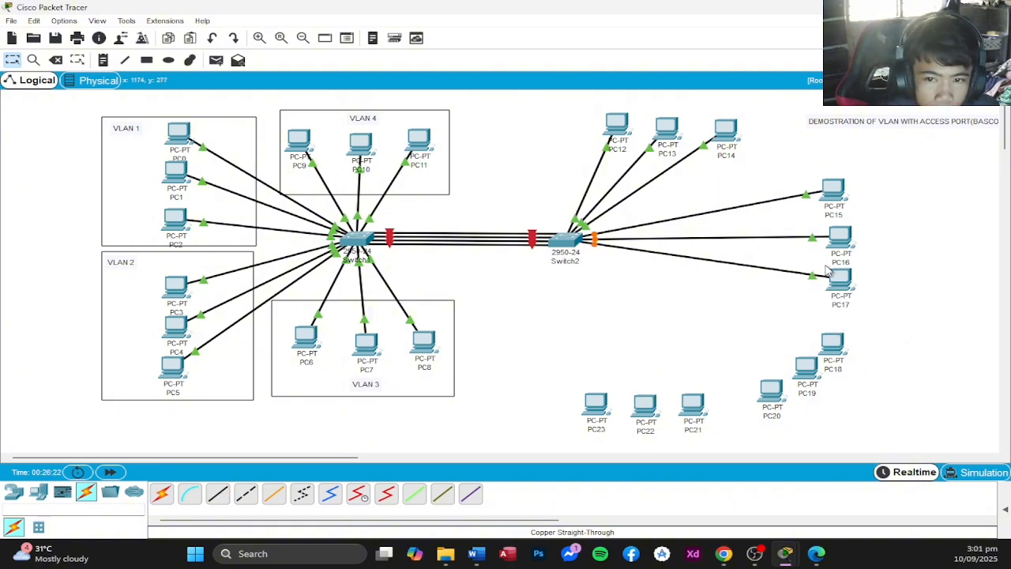
Nudge PC15, PC16 and PC17 into a straight, evenly spaced vertical column.
drag(845, 275, 842, 274)
drag(849, 240, 841, 237)
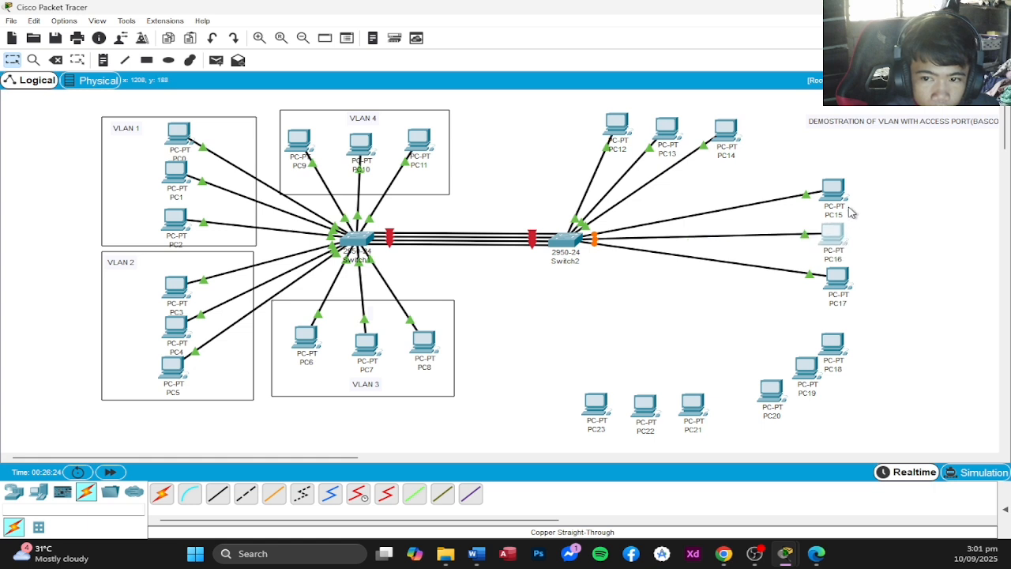
drag(838, 193, 838, 196)
drag(846, 282, 841, 281)
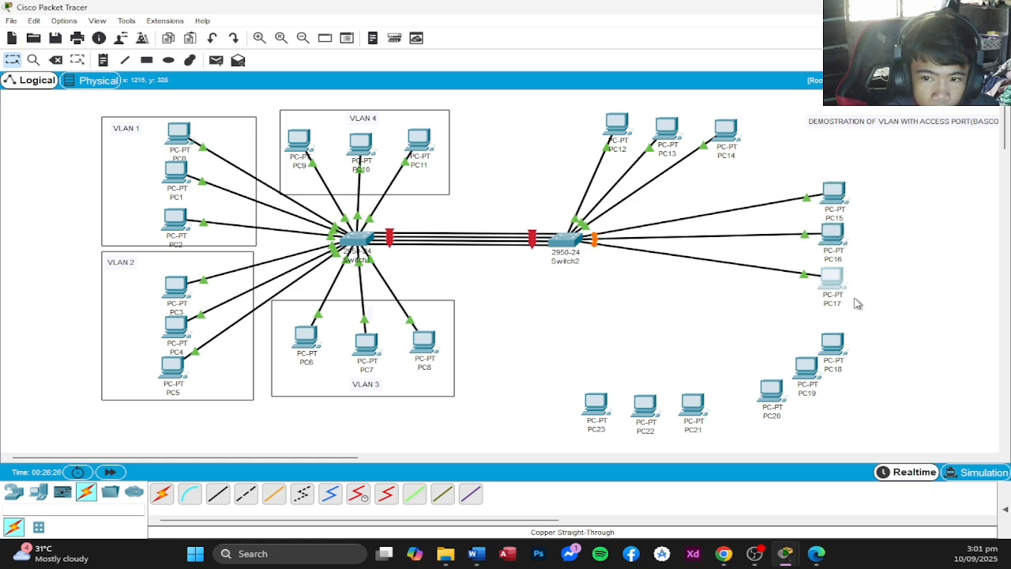
Move the row of PC21, PC22 and PC23 and the diagonal group of PC18, PC19 and PC20 closer to Switch2.
drag(536, 380, 729, 447)
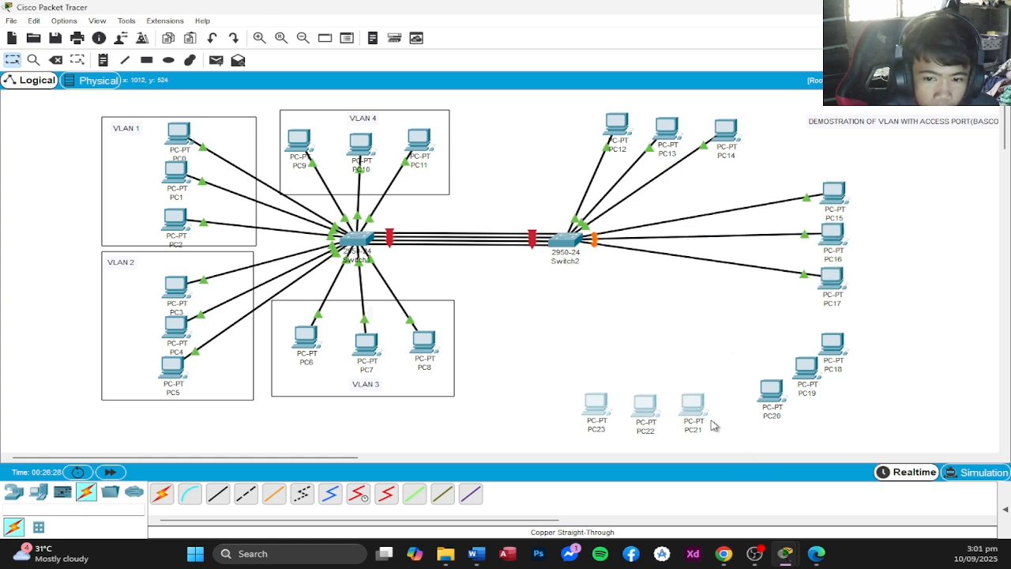
drag(693, 417, 636, 358)
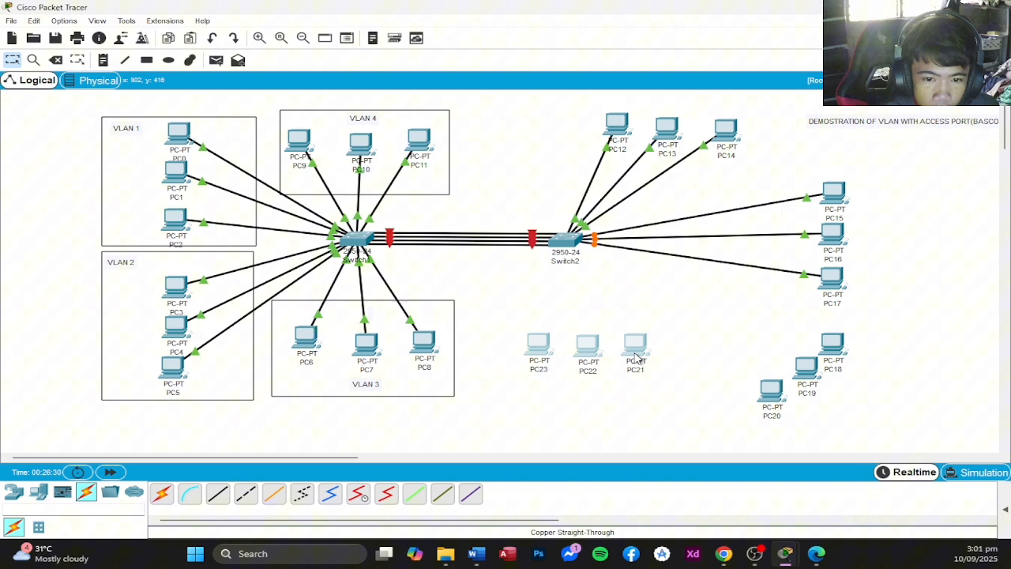
click(687, 368)
mouse_move(727, 426)
mouse_down()
mouse_move(858, 324)
mouse_move(823, 334)
mouse_up()
click(867, 335)
drag(515, 388, 645, 380)
click(958, 442)
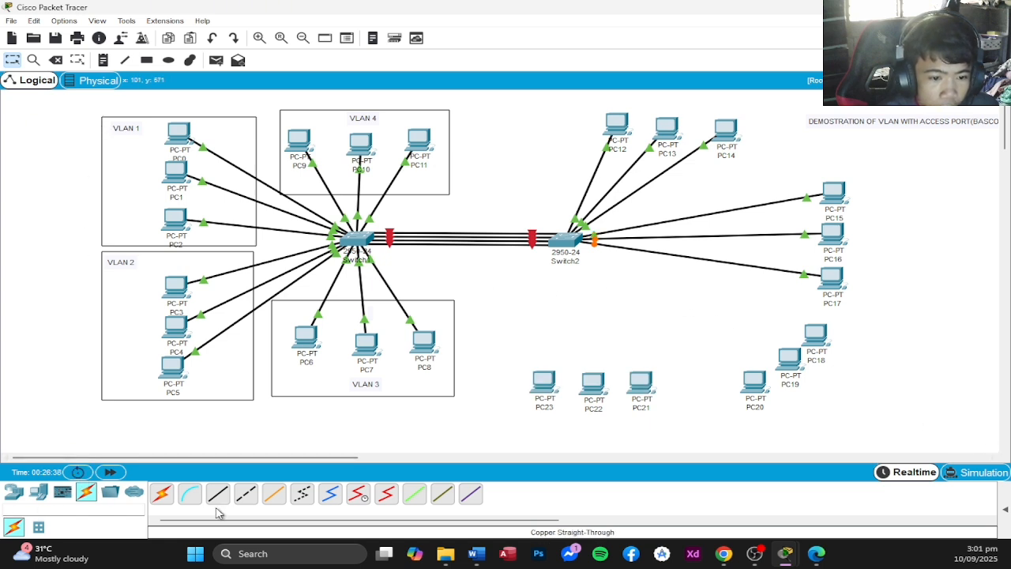
Connect Switch2's FastEthernet0/11 port to PC18's FastEthernet0 port with a Copper Straight-Through cable.
click(564, 239)
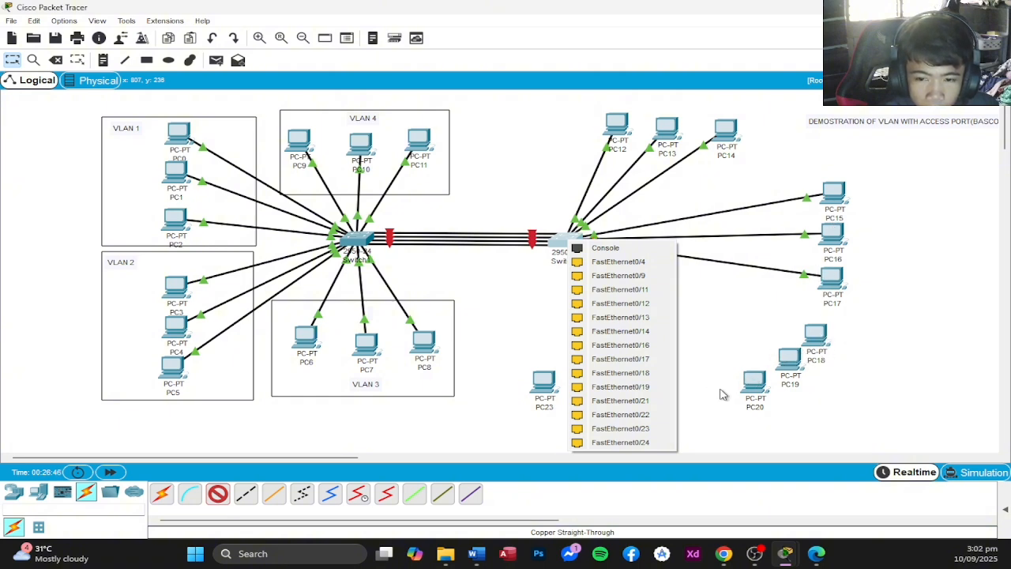
click(666, 303)
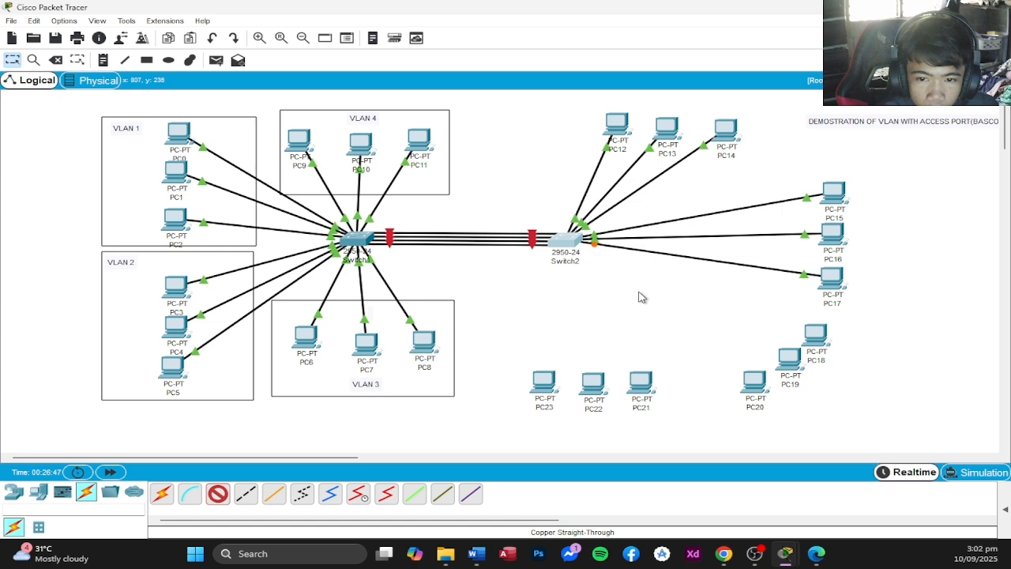
click(821, 343)
click(835, 379)
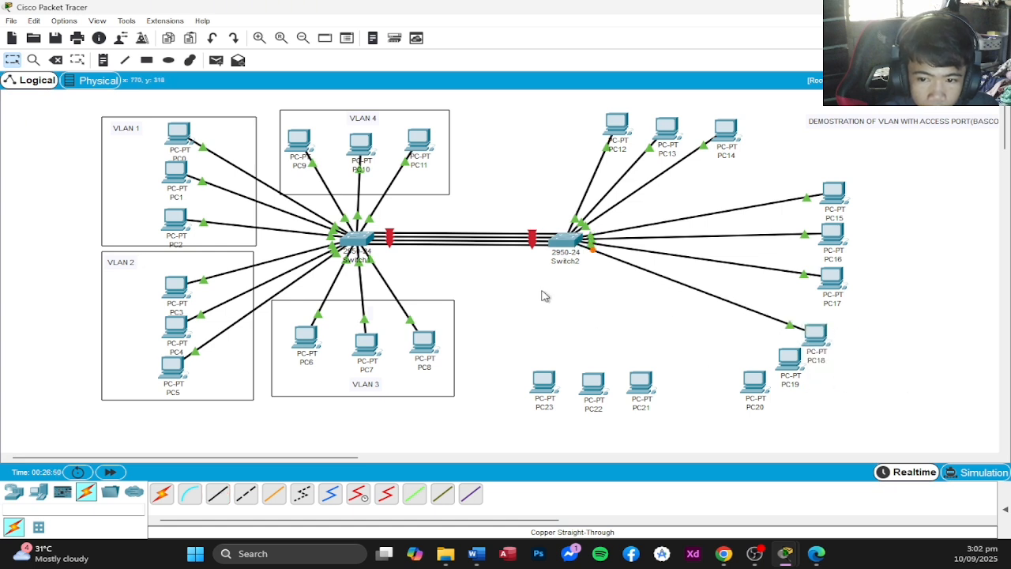
Connect Switch2's FastEthernet0/16 port to PC19's FastEthernet0 port with a Copper Straight-Through cable.
click(218, 493)
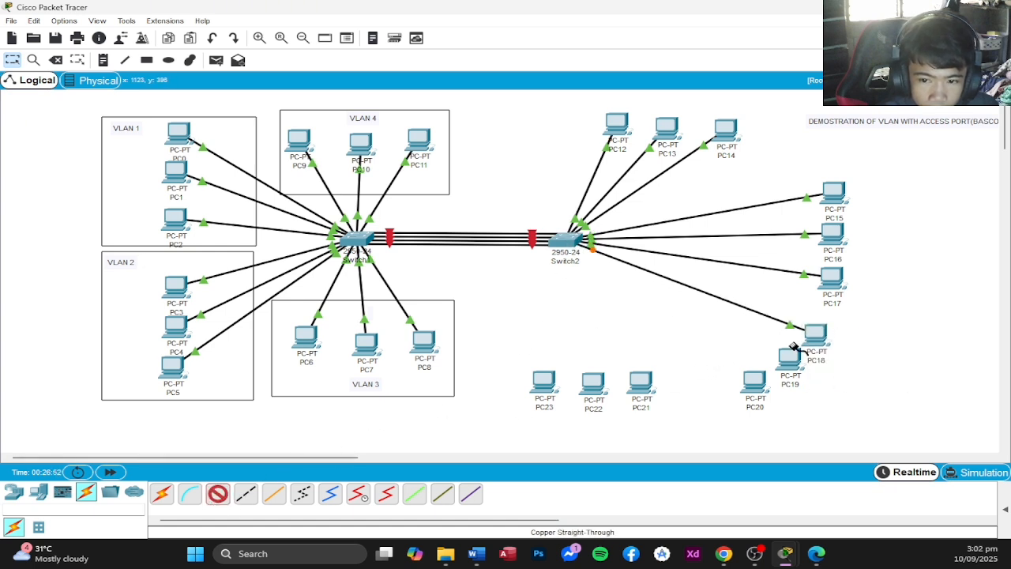
click(565, 245)
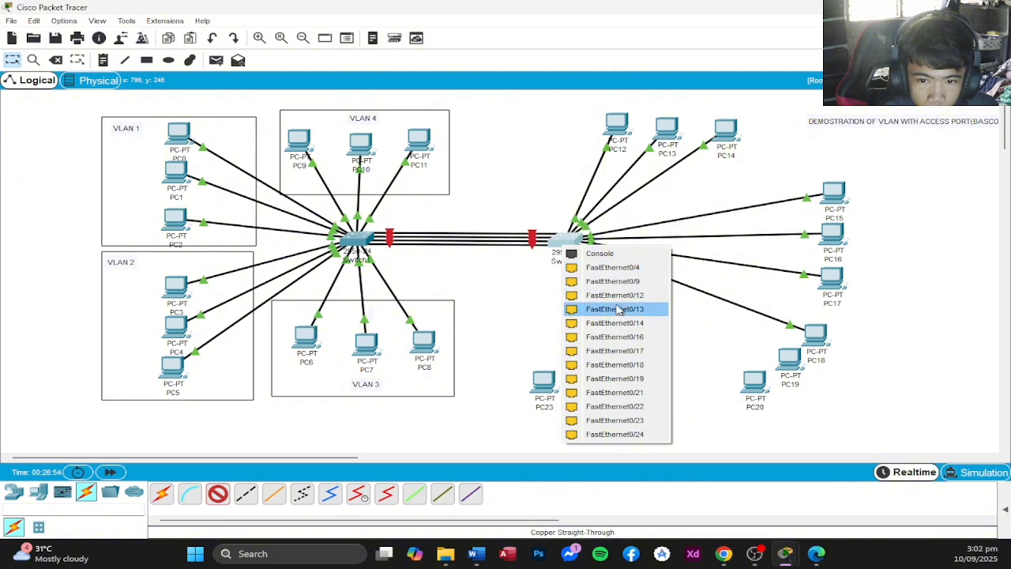
click(614, 337)
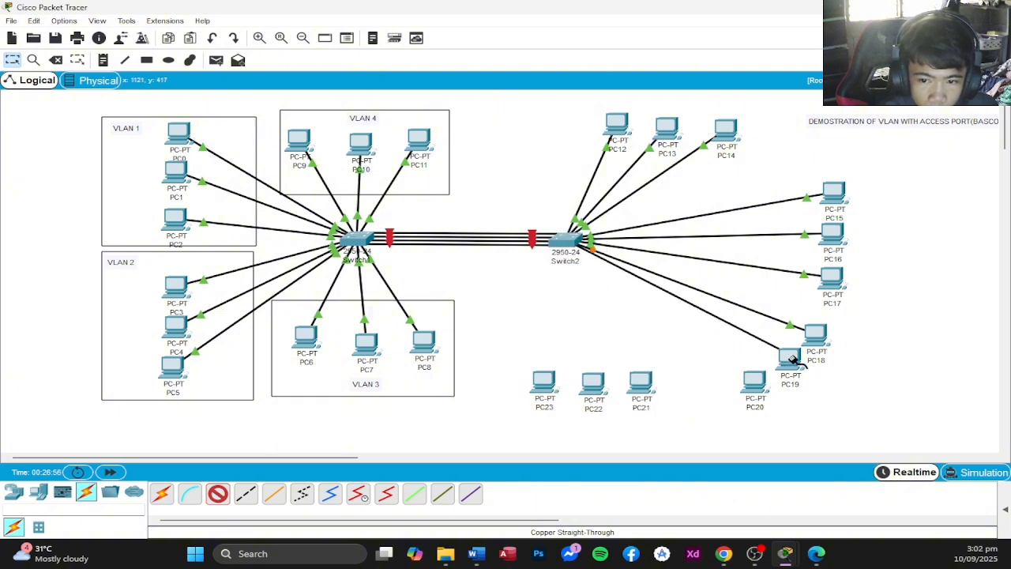
click(788, 364)
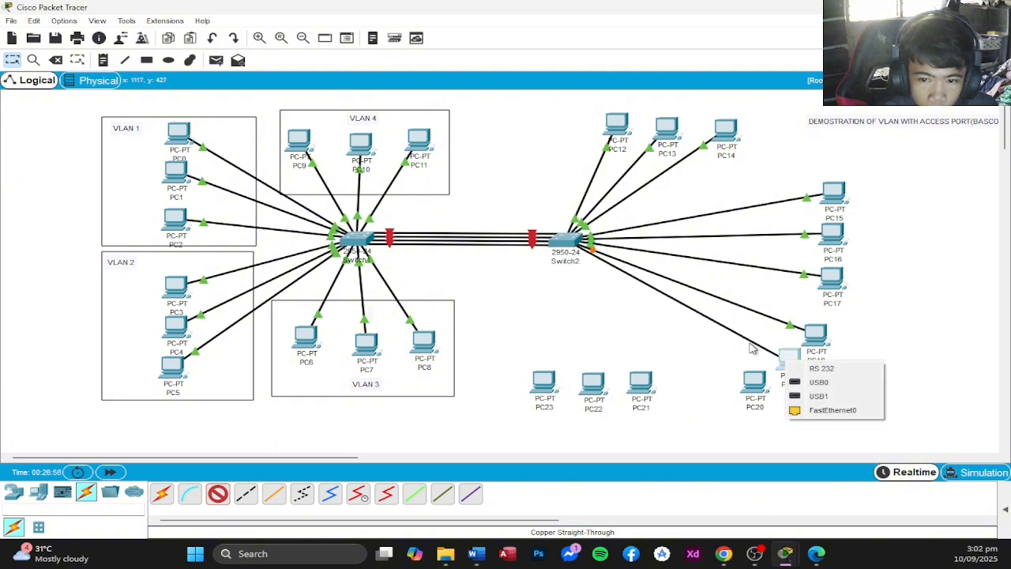
click(752, 348)
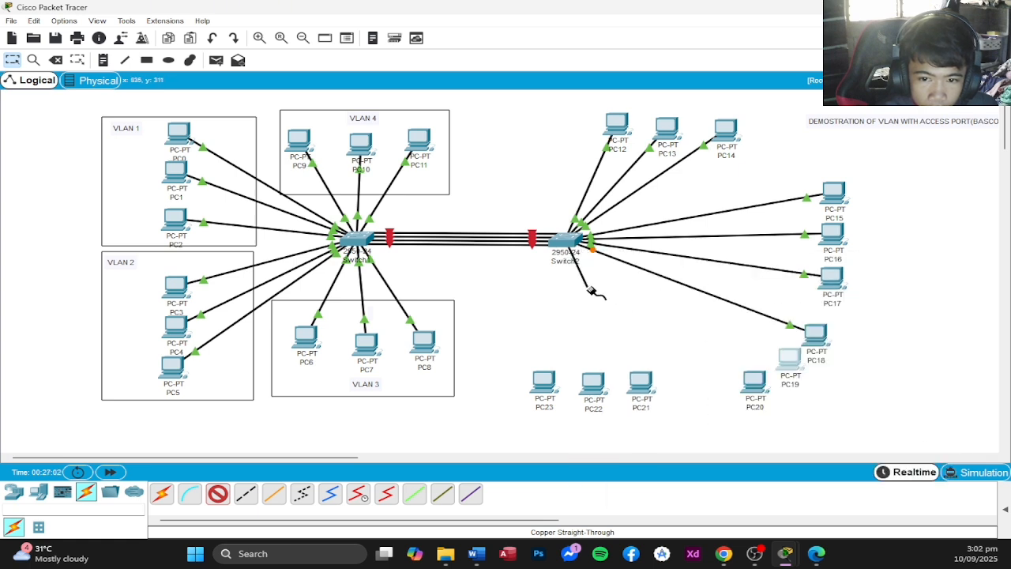
click(567, 241)
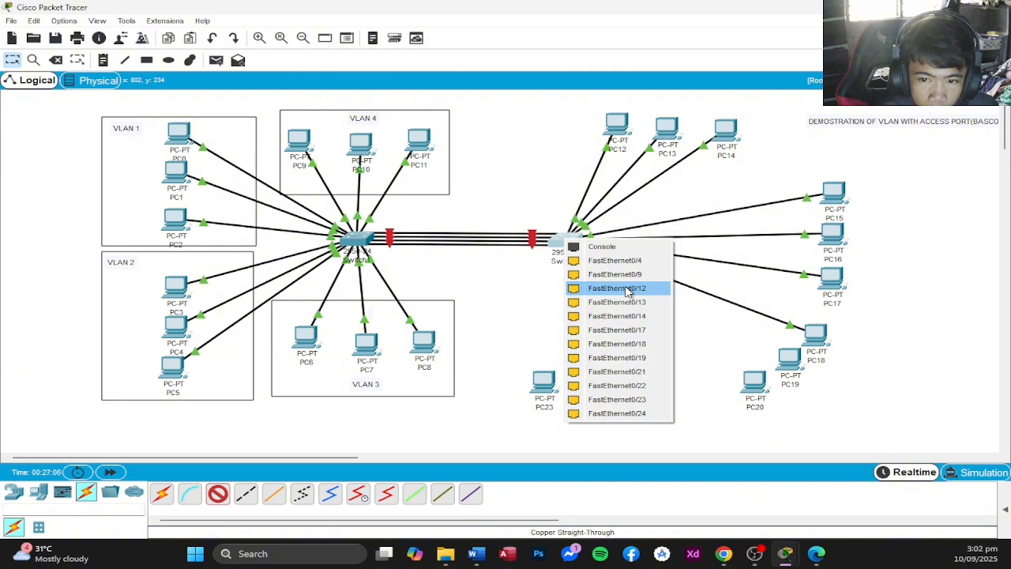
click(628, 289)
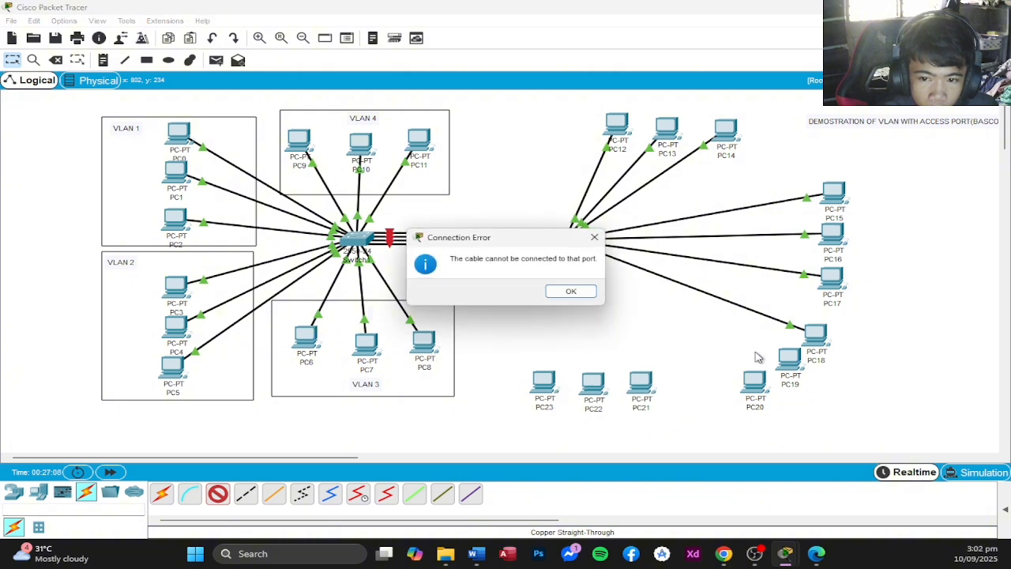
click(569, 291)
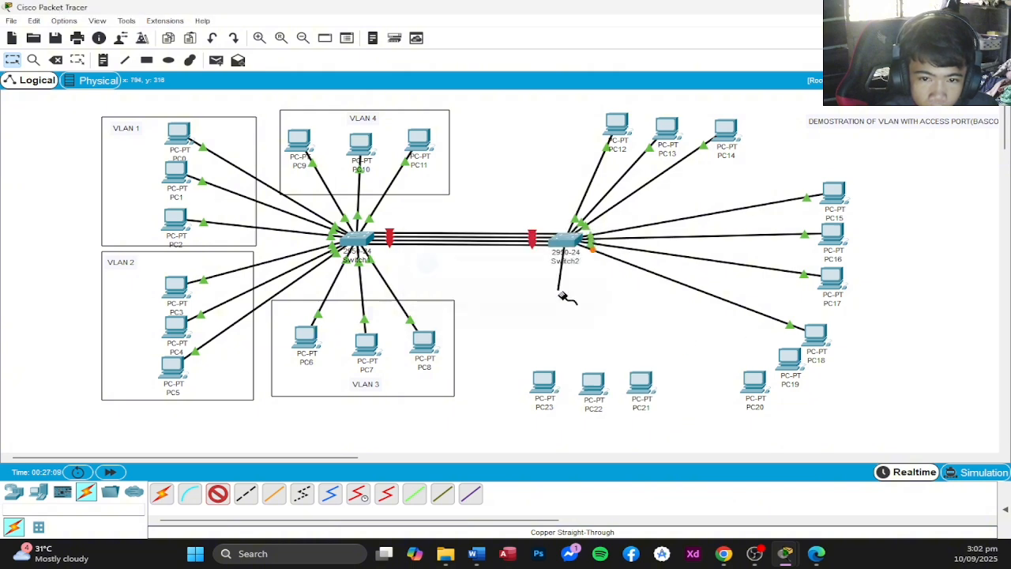
click(786, 362)
click(793, 407)
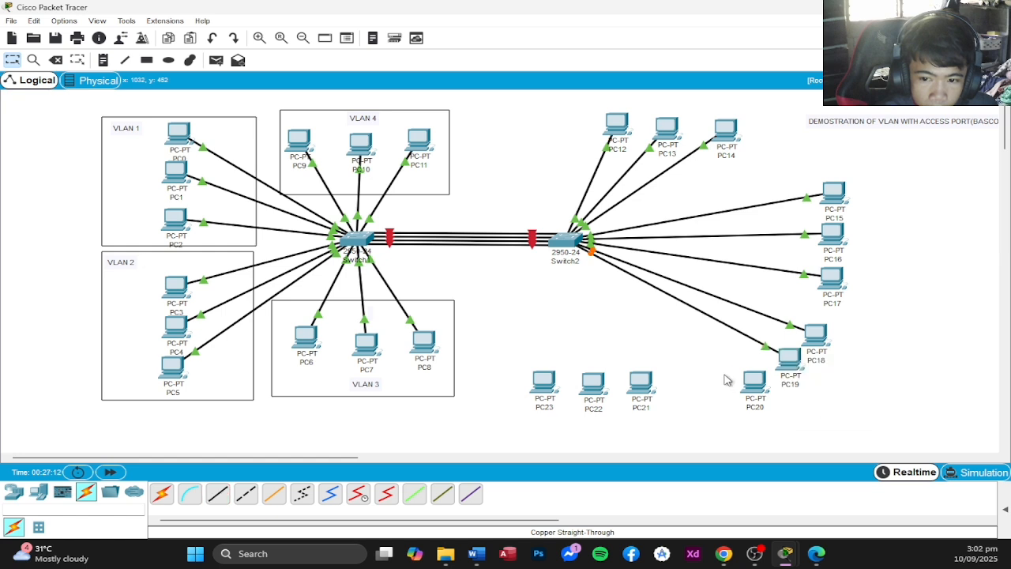
Connect PC20's FastEthernet0 port to a free FastEthernet port on Switch2 with a Copper Straight-Through cable.
click(218, 492)
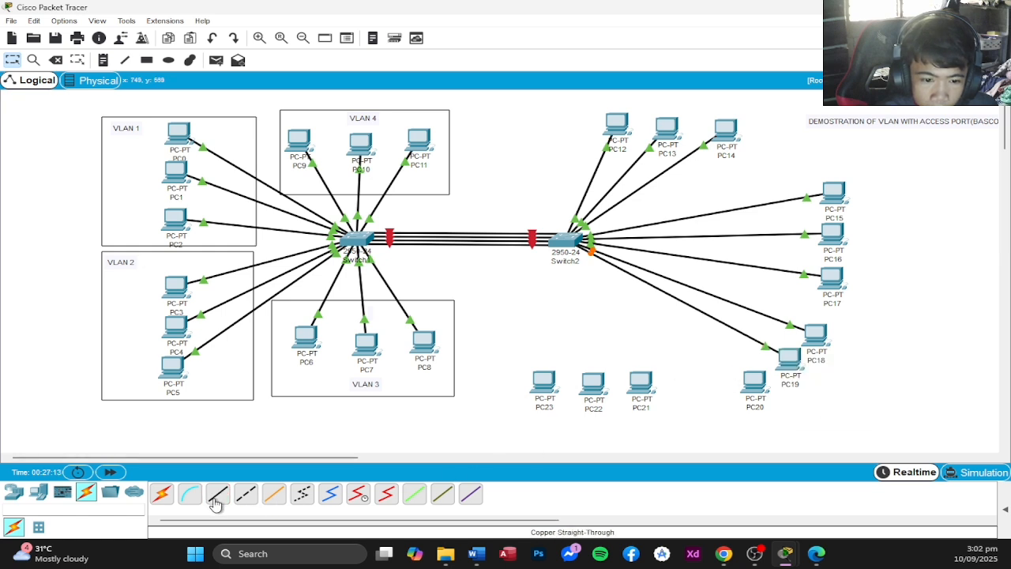
click(750, 381)
click(790, 425)
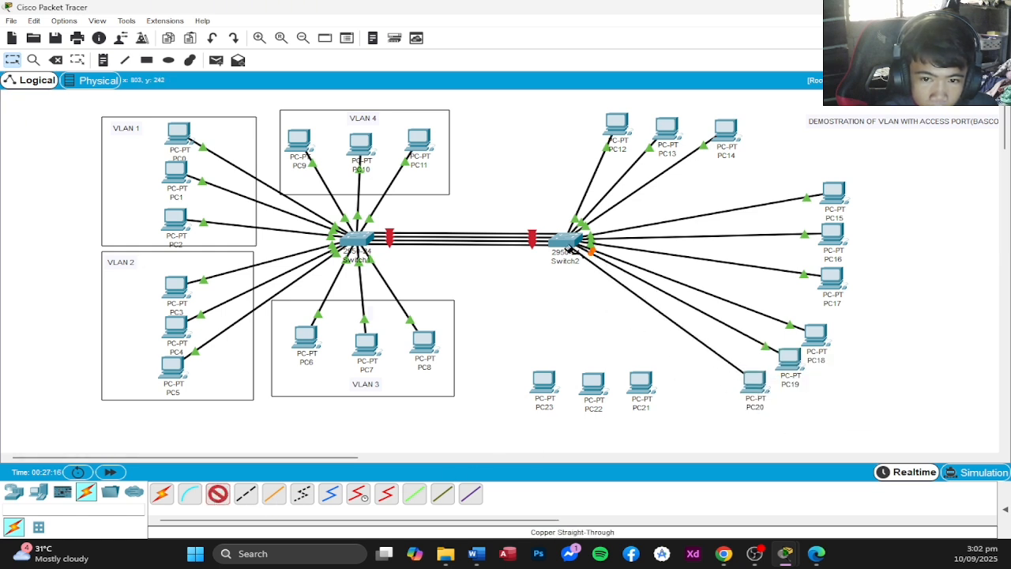
click(566, 243)
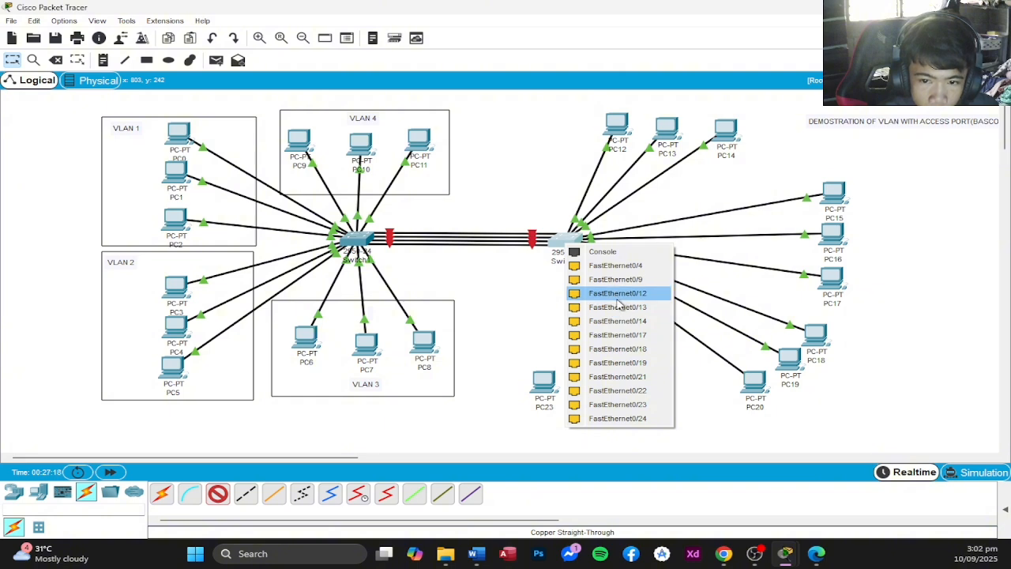
click(616, 295)
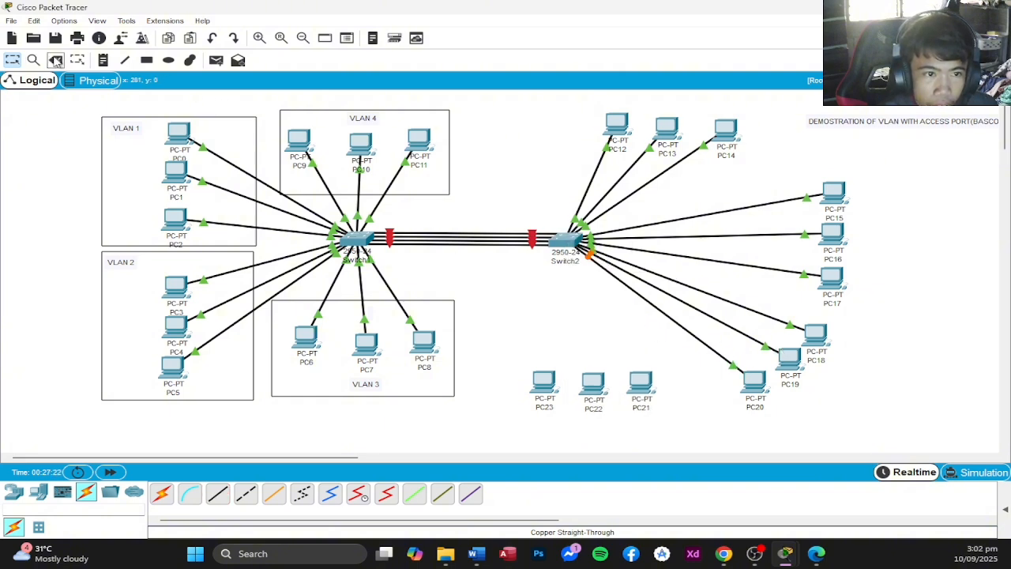
Delete the cable between Switch2 and PC19.
click(56, 60)
click(718, 320)
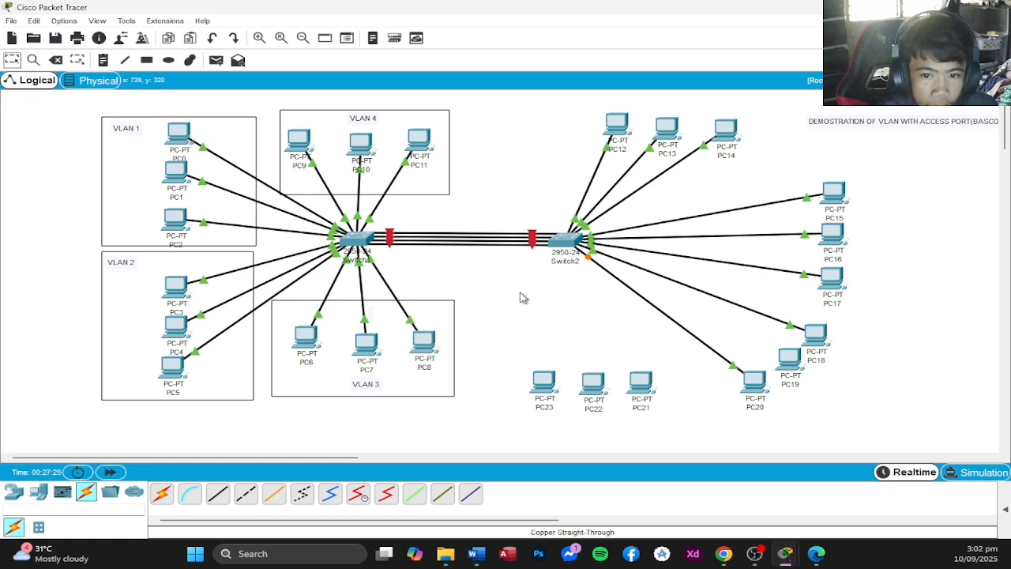
Connect the first free Switch2 port after FastEthernet0/9 to PC19's FastEthernet0 port with a Copper Straight-Through cable.
click(217, 493)
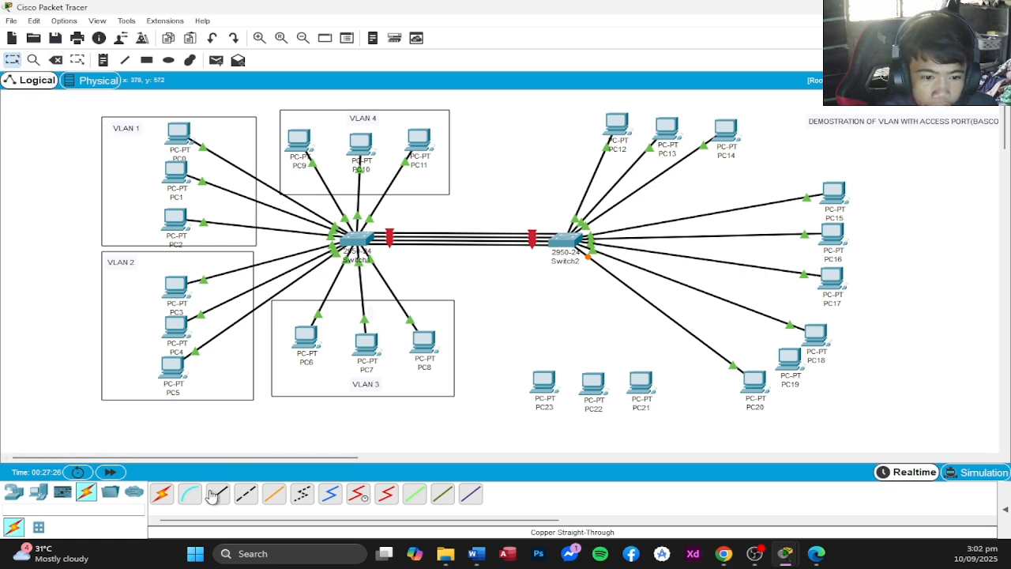
click(570, 241)
click(622, 289)
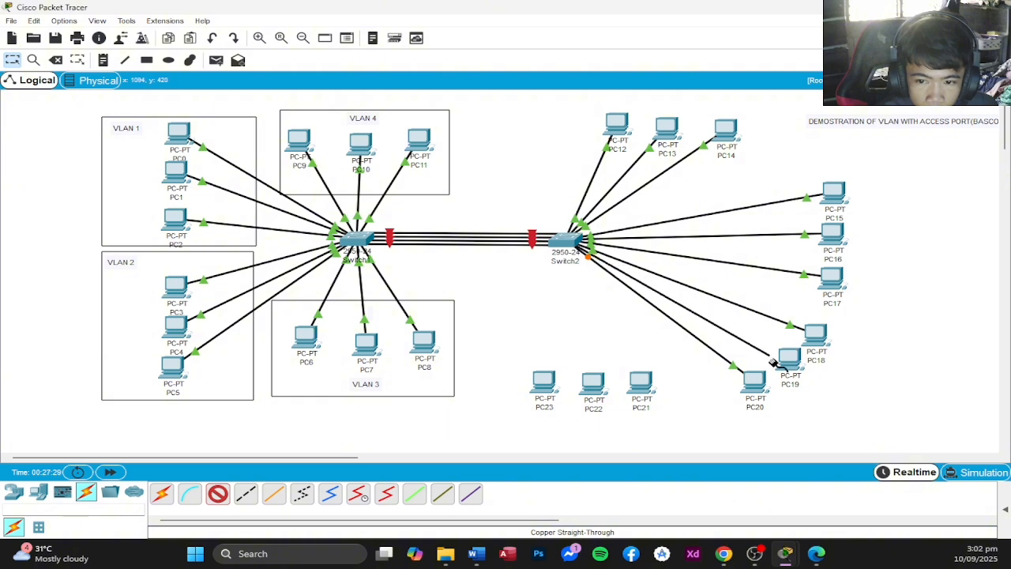
click(788, 366)
click(794, 397)
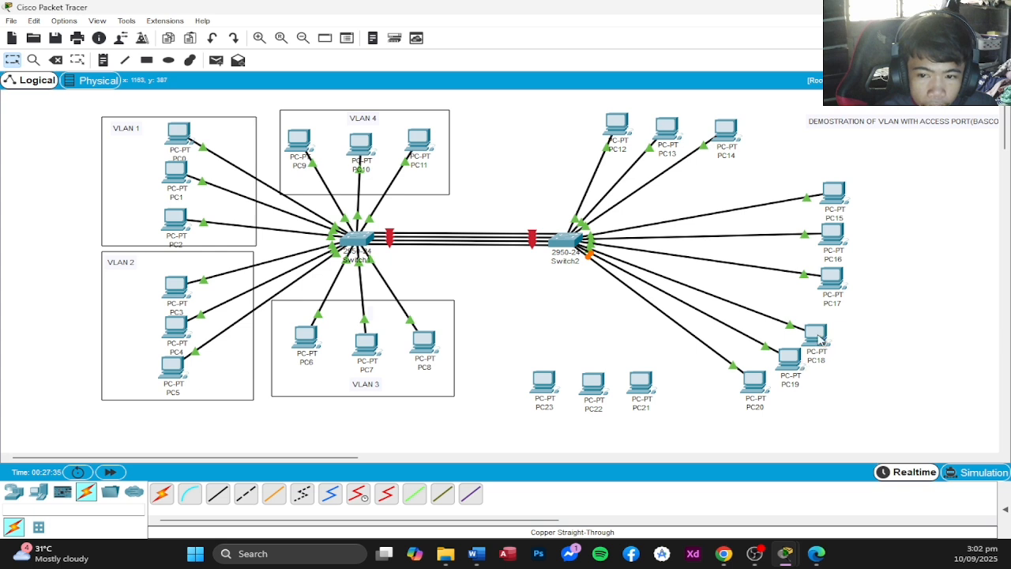
Reposition PC21, PC22 and PC23 into a level, evenly spaced row below Switch2.
drag(627, 407, 648, 402)
drag(546, 393, 635, 399)
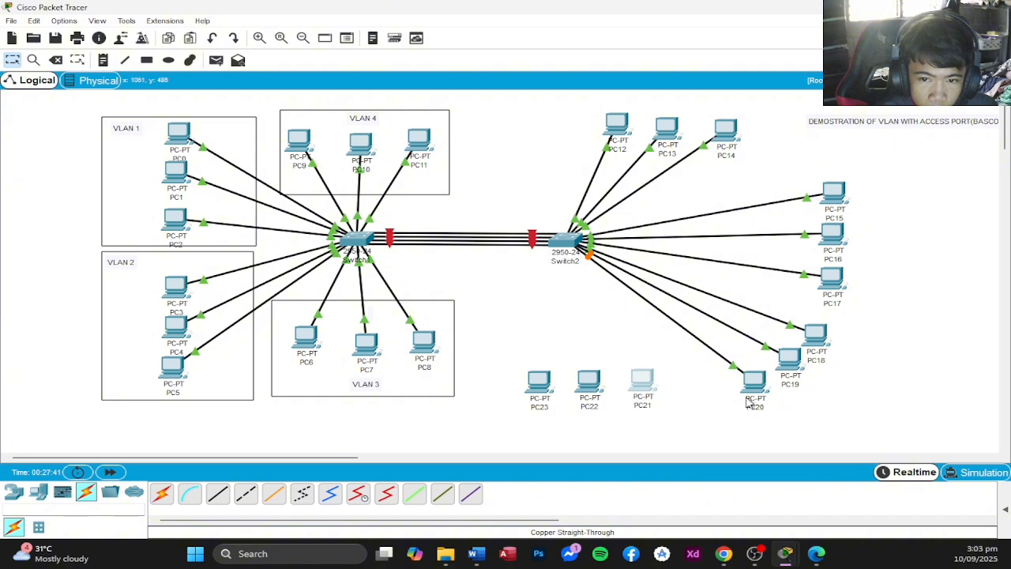
click(754, 385)
click(684, 84)
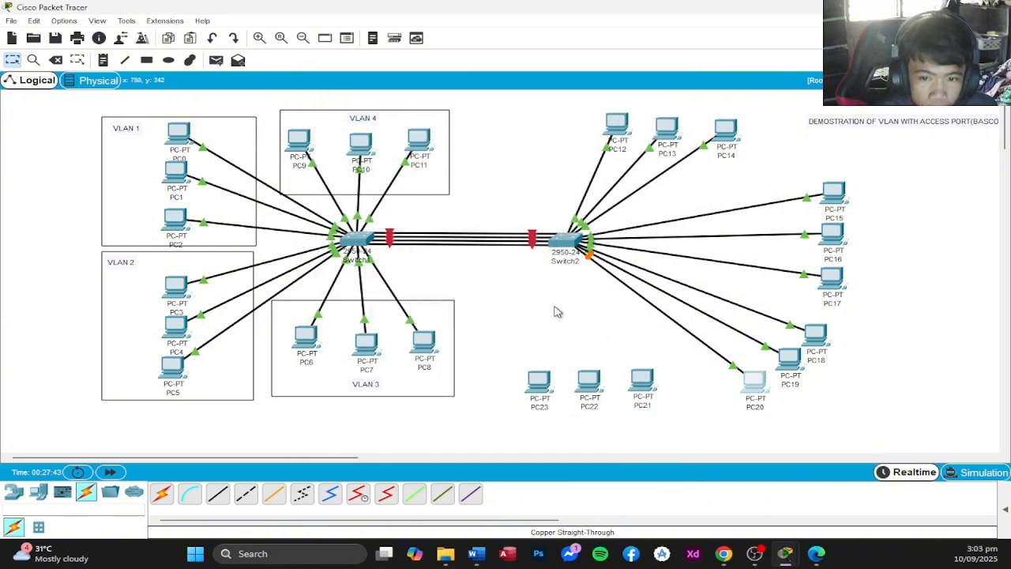
click(539, 395)
drag(539, 395, 544, 395)
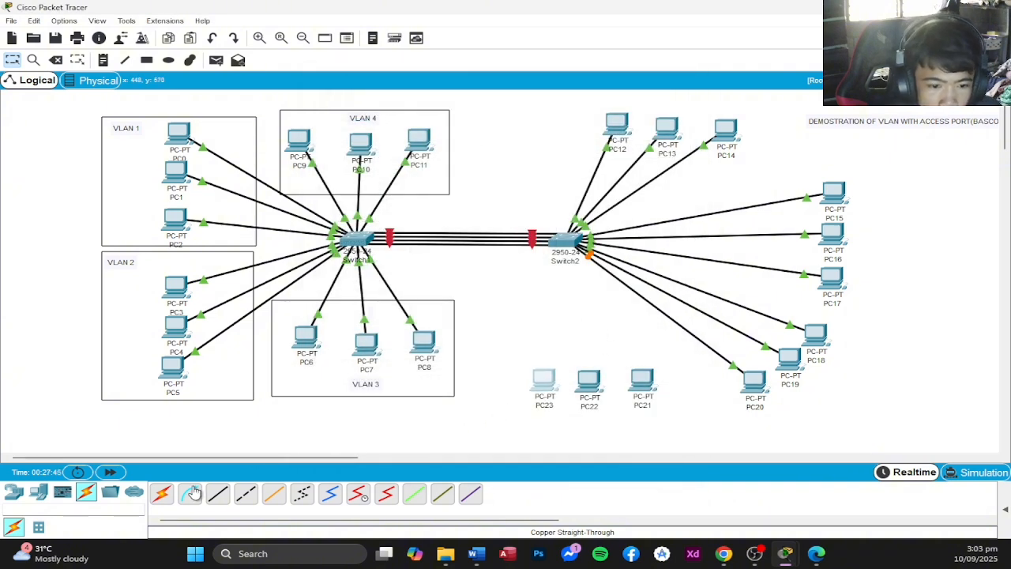
Connect Switch2's FastEthernet0/16 port to PC21's FastEthernet0 port with a Copper Straight-Through cable.
click(217, 493)
click(566, 241)
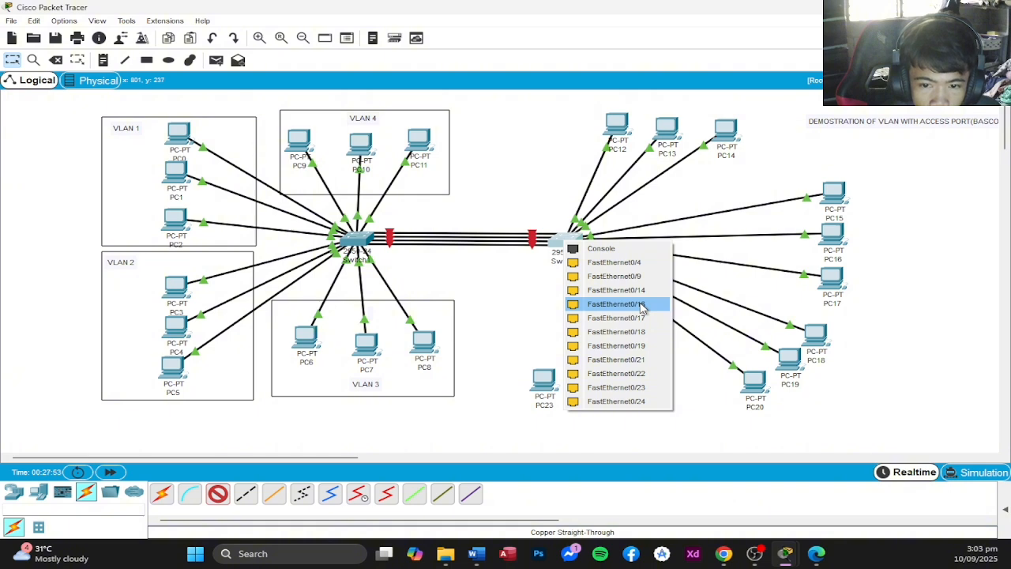
click(616, 304)
click(642, 380)
click(666, 424)
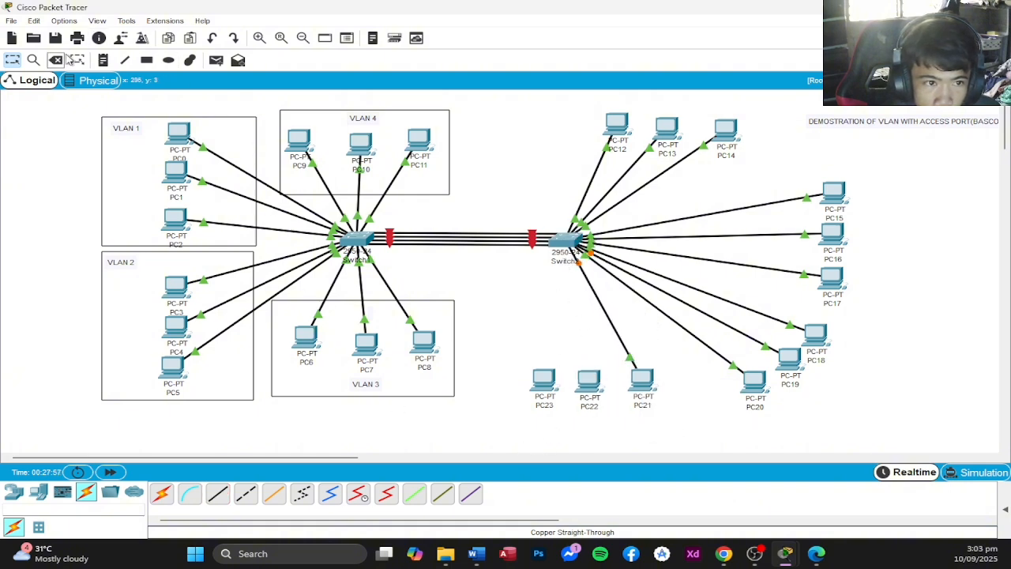
Connect Switch2's FastEthernet0/17 port to PC22's FastEthernet0 port with a Copper Straight-Through cable.
click(223, 495)
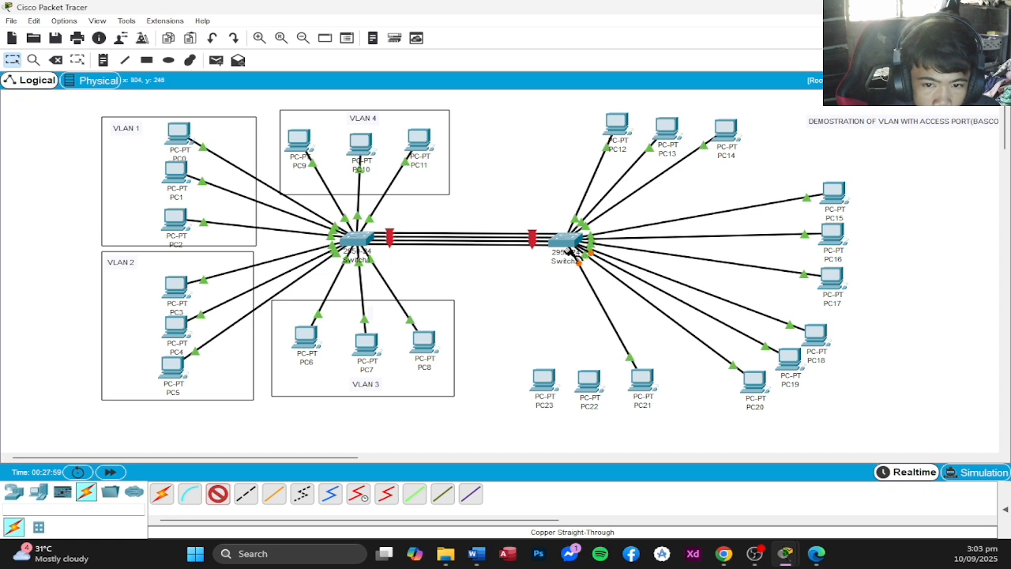
click(568, 251)
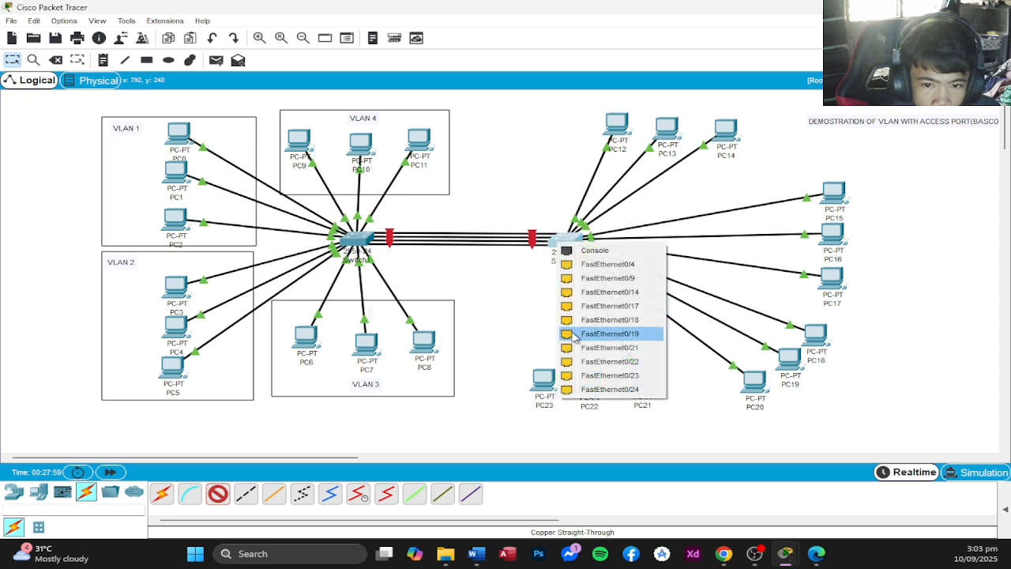
click(608, 306)
click(589, 381)
click(626, 433)
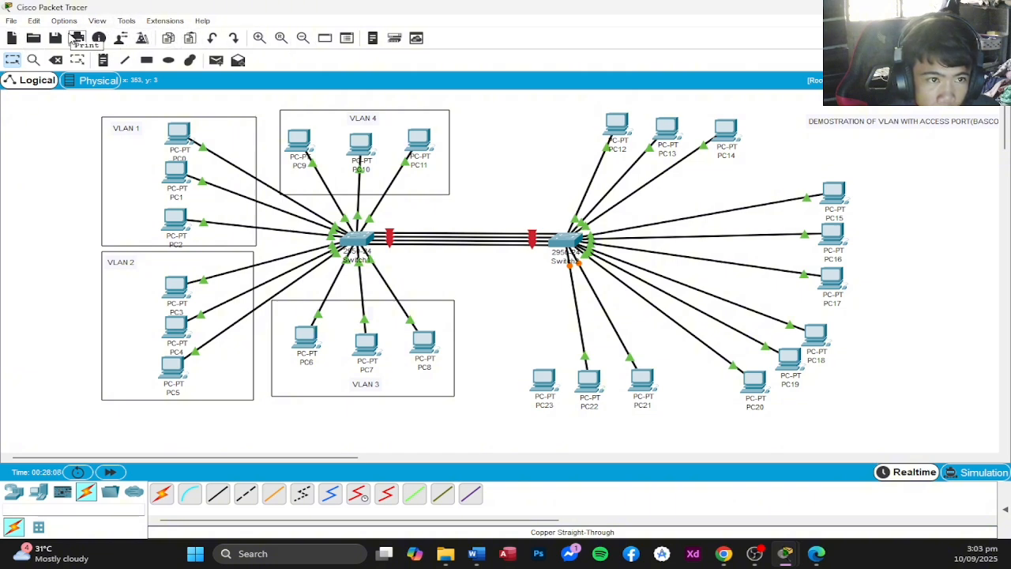
Connect Switch2's FastEthernet0/19 port to PC23's FastEthernet0 port with a Copper Straight-Through cable.
click(218, 493)
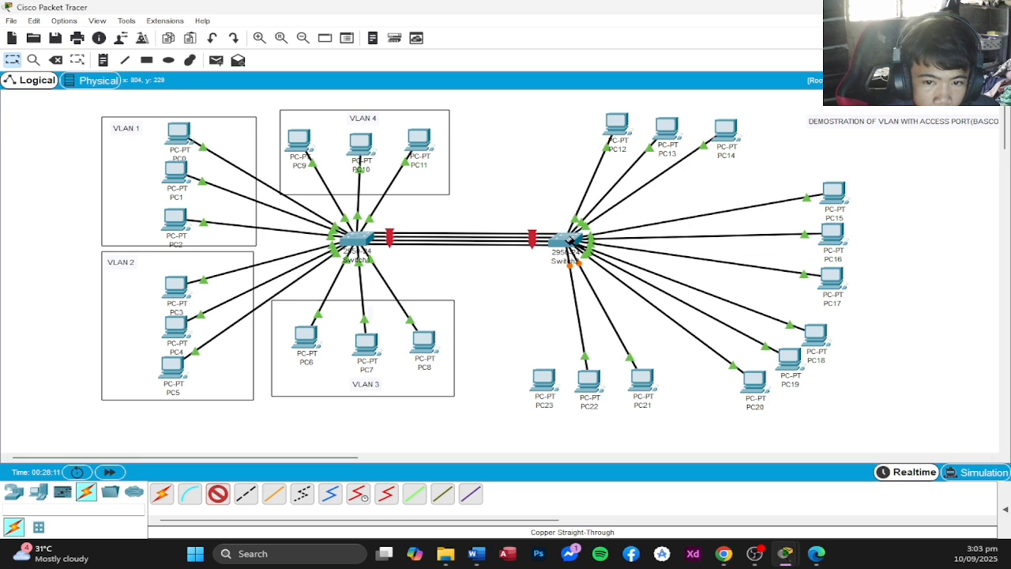
click(569, 239)
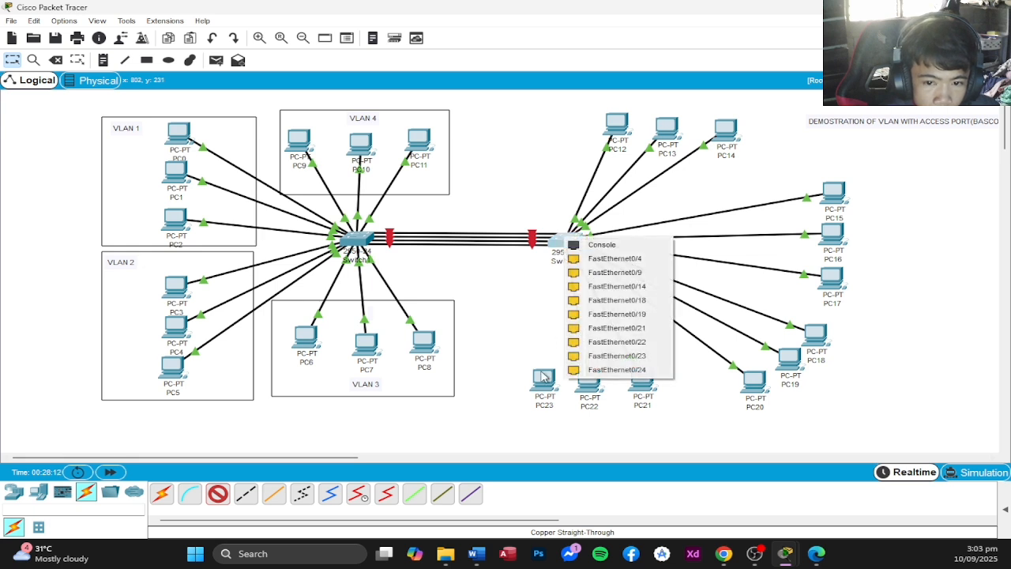
click(624, 313)
click(545, 379)
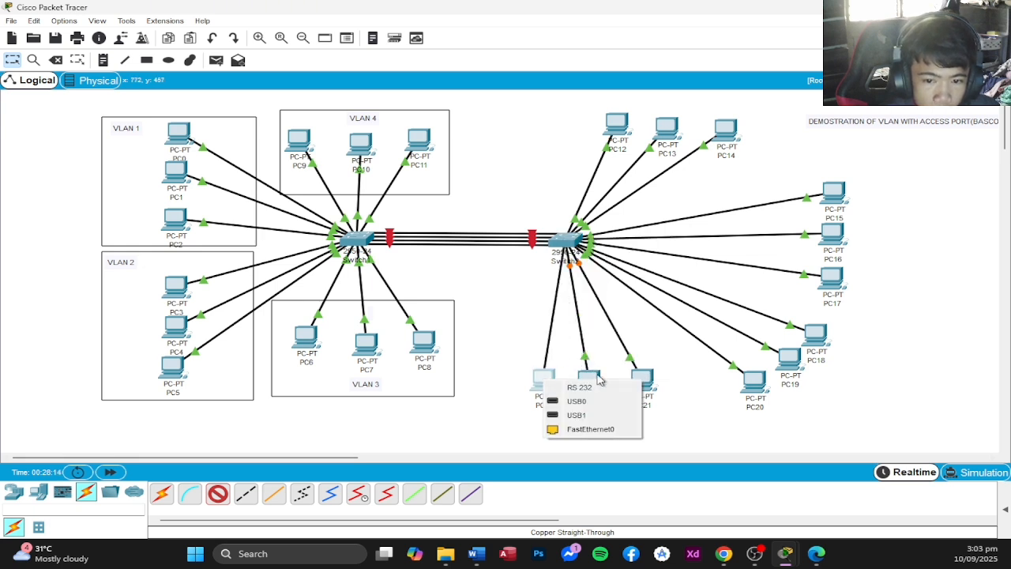
click(594, 429)
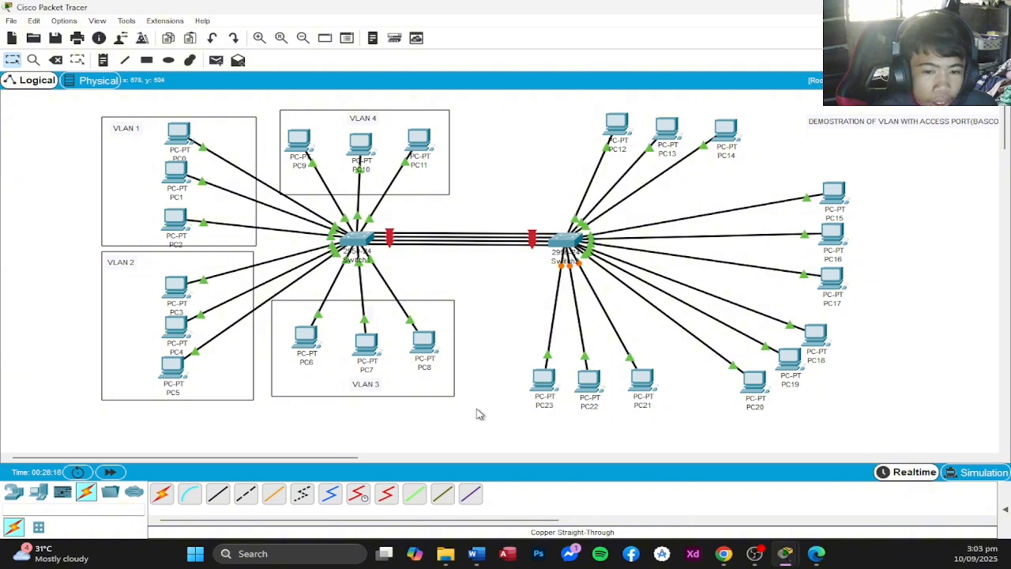
scroll(473, 412, down, 4)
scroll(466, 408, up, 4)
scroll(480, 379, down, 4)
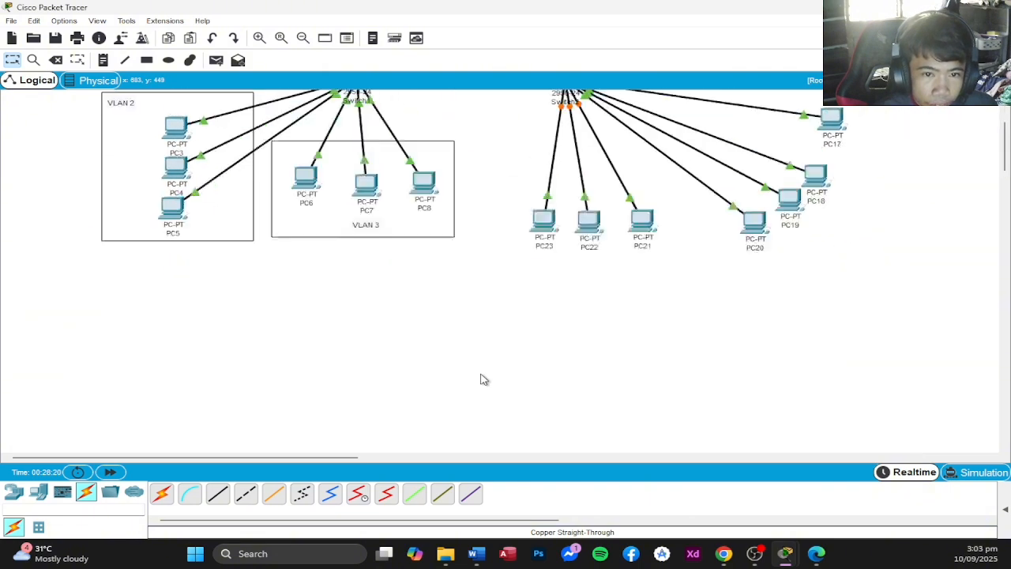
scroll(484, 379, up, 4)
scroll(484, 379, down, 1)
scroll(484, 380, up, 1)
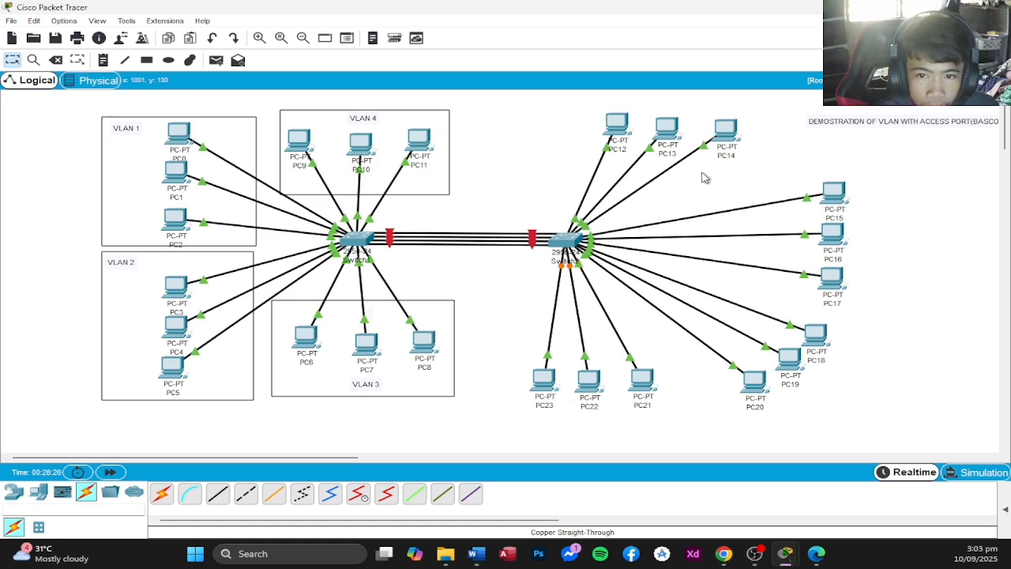
Arrange PC12, PC13 and PC14 in a level, evenly spaced row above Switch2, with Switch2 nudged slightly to line up under PC12.
drag(609, 140, 642, 129)
drag(725, 144, 697, 142)
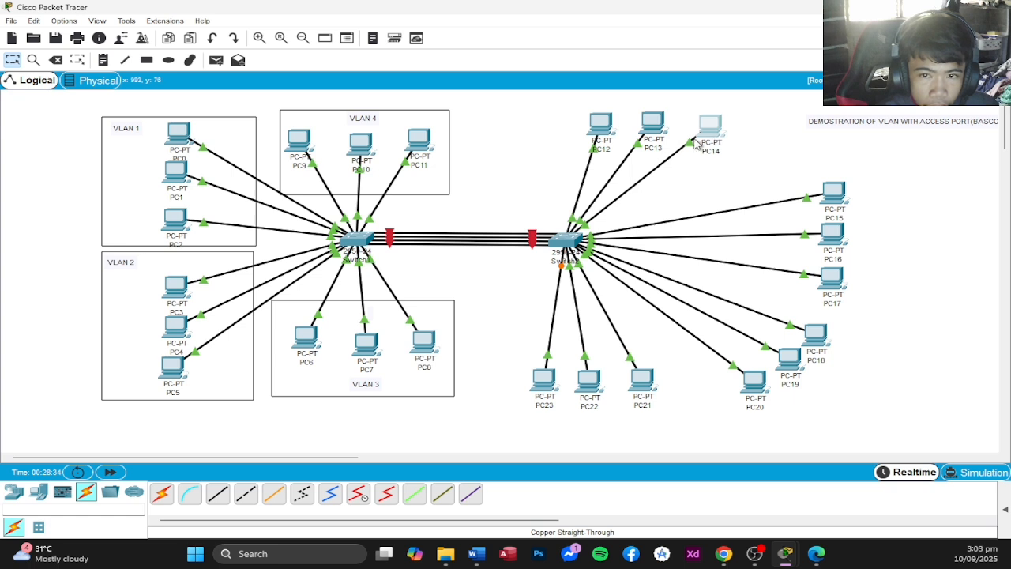
drag(610, 130, 638, 130)
drag(710, 132, 715, 136)
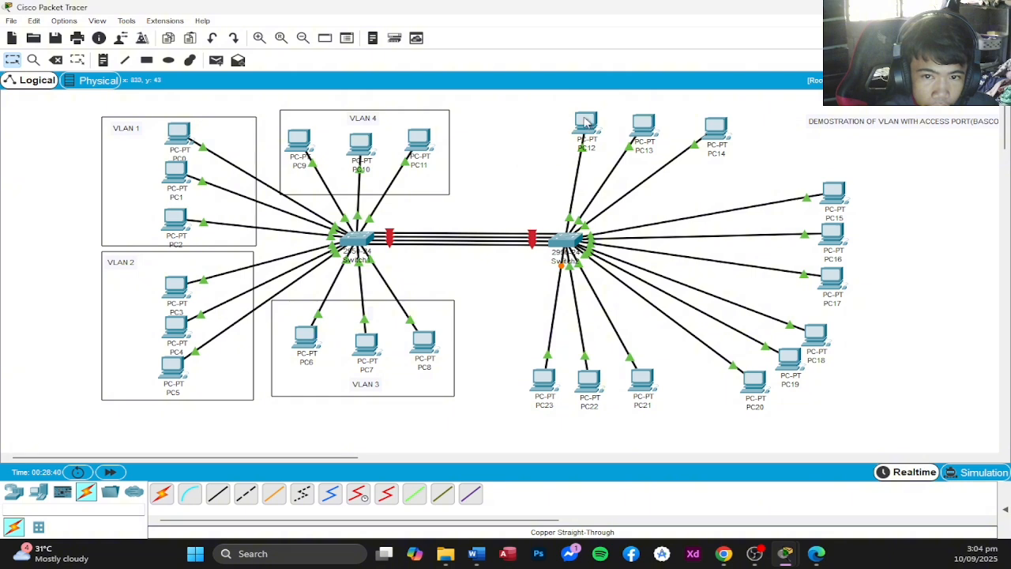
drag(585, 120, 633, 129)
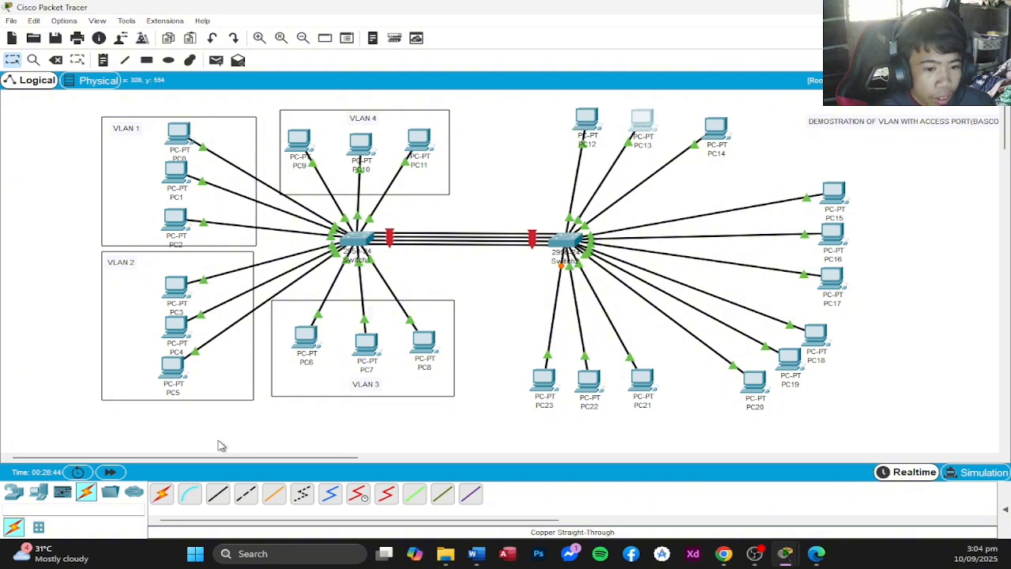
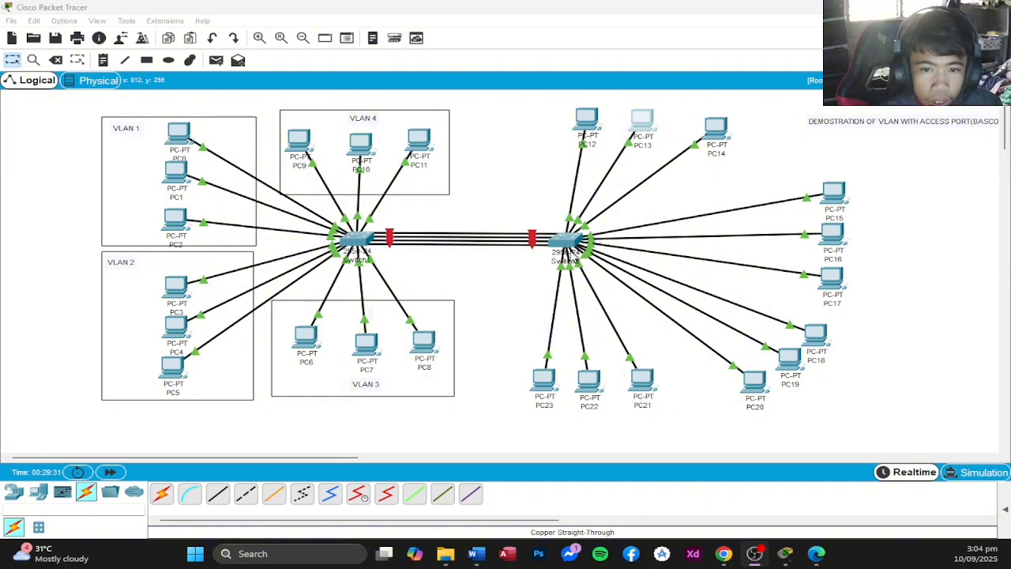
drag(567, 248, 572, 250)
drag(699, 150, 634, 124)
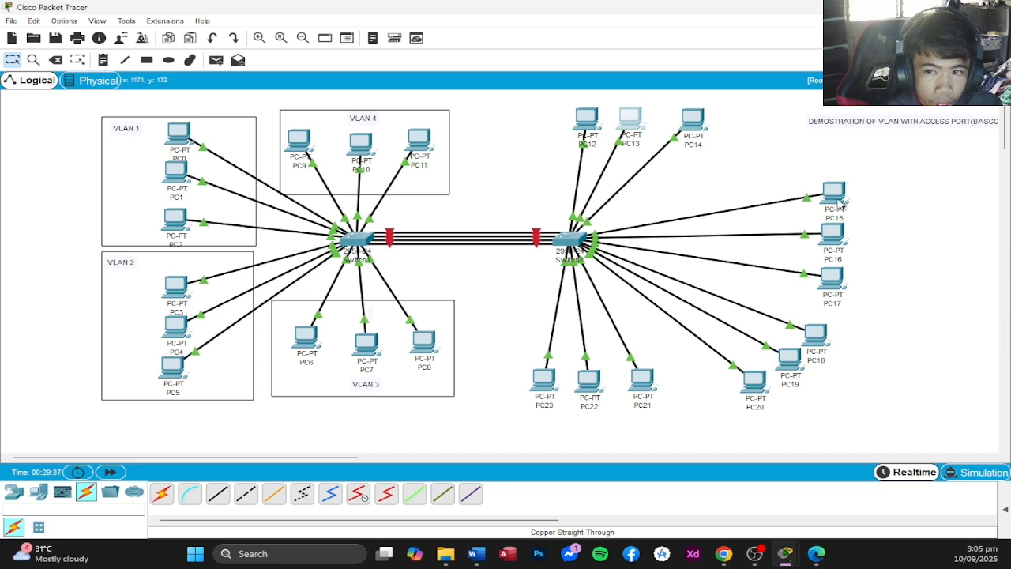
drag(576, 123, 574, 121)
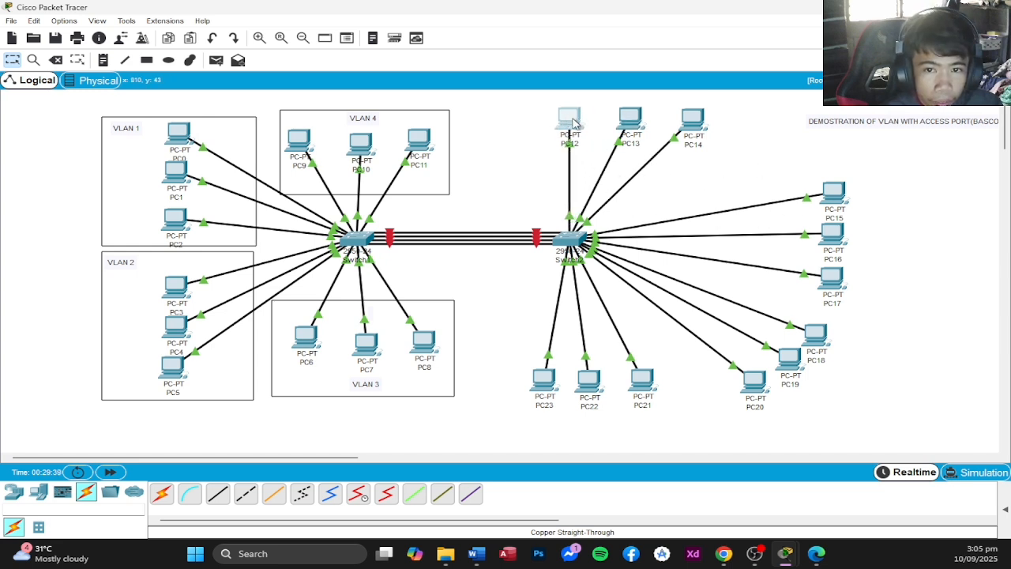
Draw an unfilled, black-outlined rectangle around PC12, PC13 and PC14 and shift it slightly upwards.
click(144, 61)
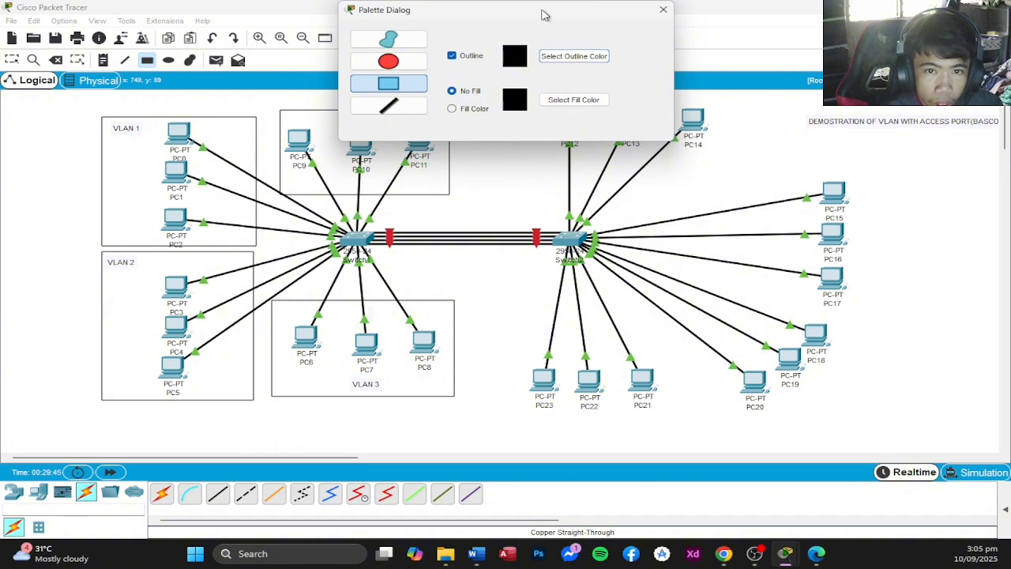
drag(541, 15, 267, 72)
mouse_move(538, 100)
mouse_down()
mouse_move(733, 189)
mouse_move(734, 165)
mouse_move(763, 165)
mouse_move(727, 160)
mouse_up()
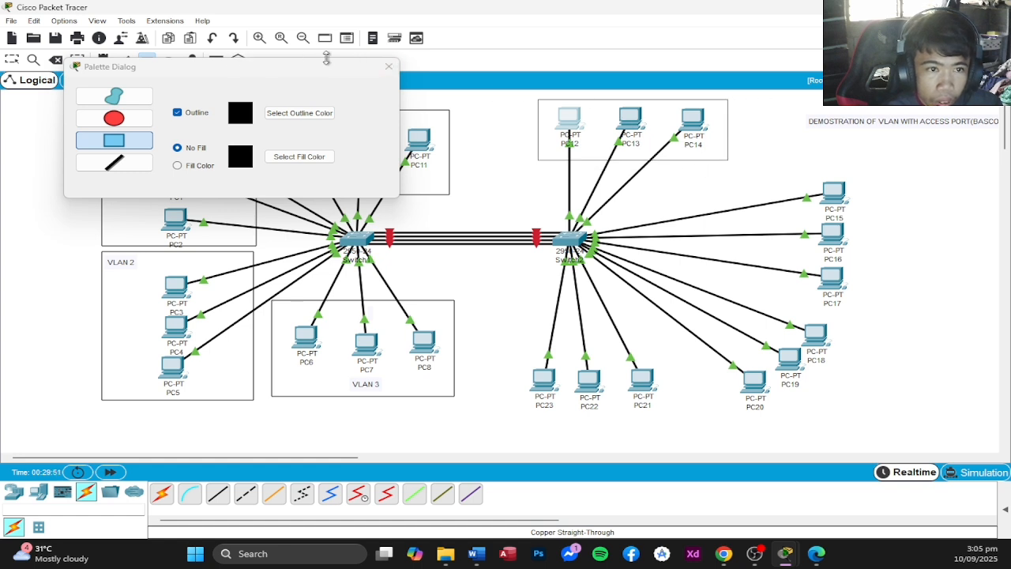
click(389, 66)
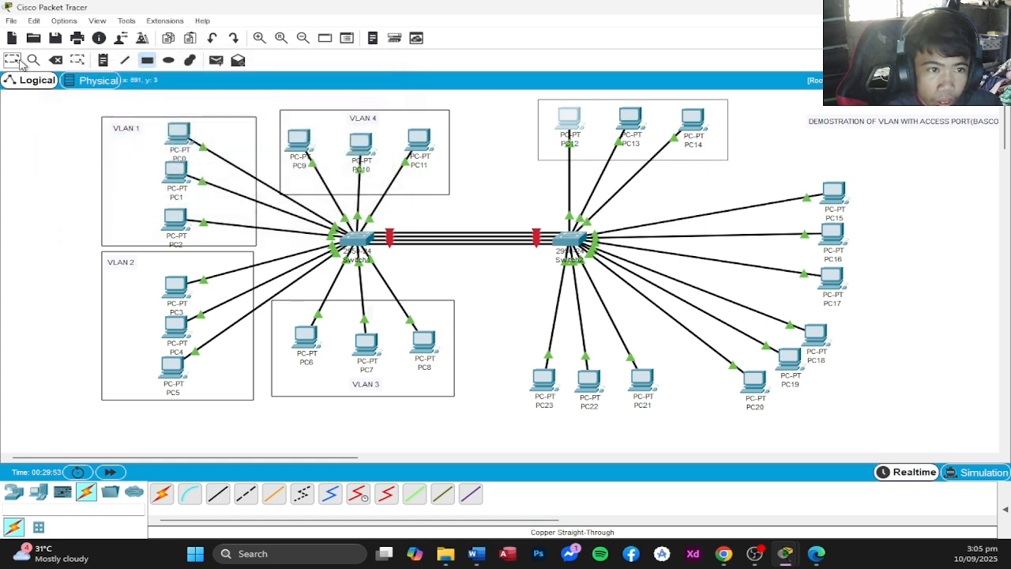
drag(564, 103, 604, 101)
click(544, 166)
click(699, 177)
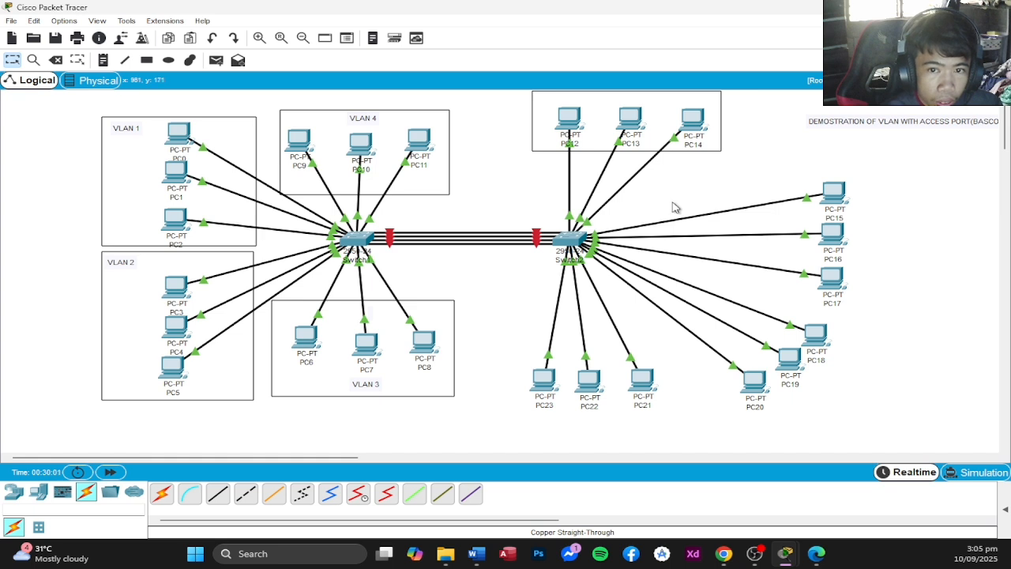
Move PC12, PC13 and PC14 lower and closer together, leaving room for a label above them inside the frame.
drag(568, 119, 567, 138)
drag(629, 118, 620, 140)
mouse_move(701, 129)
mouse_down()
mouse_move(680, 146)
mouse_move(708, 146)
mouse_up()
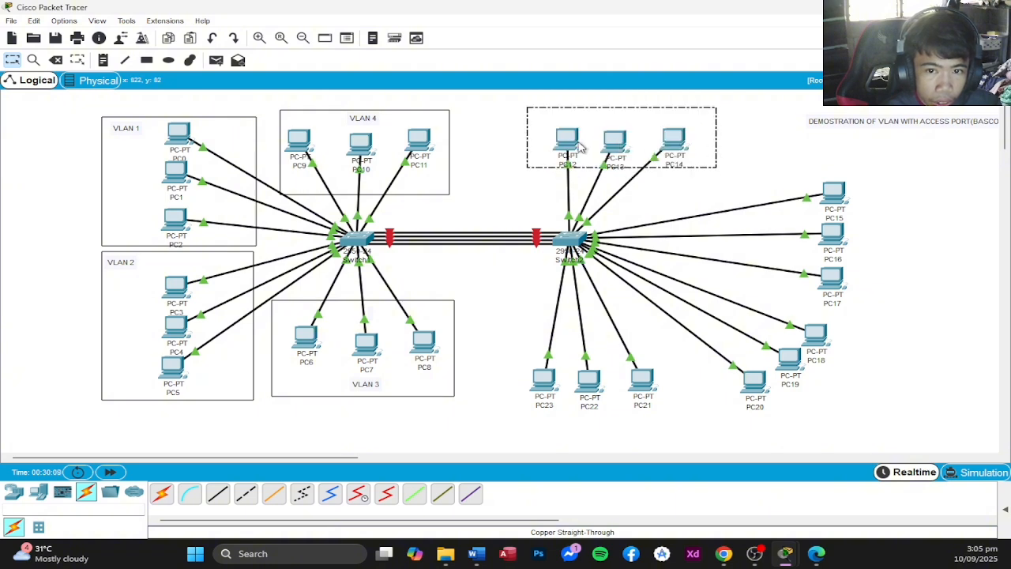
drag(579, 146, 573, 150)
drag(670, 144, 661, 145)
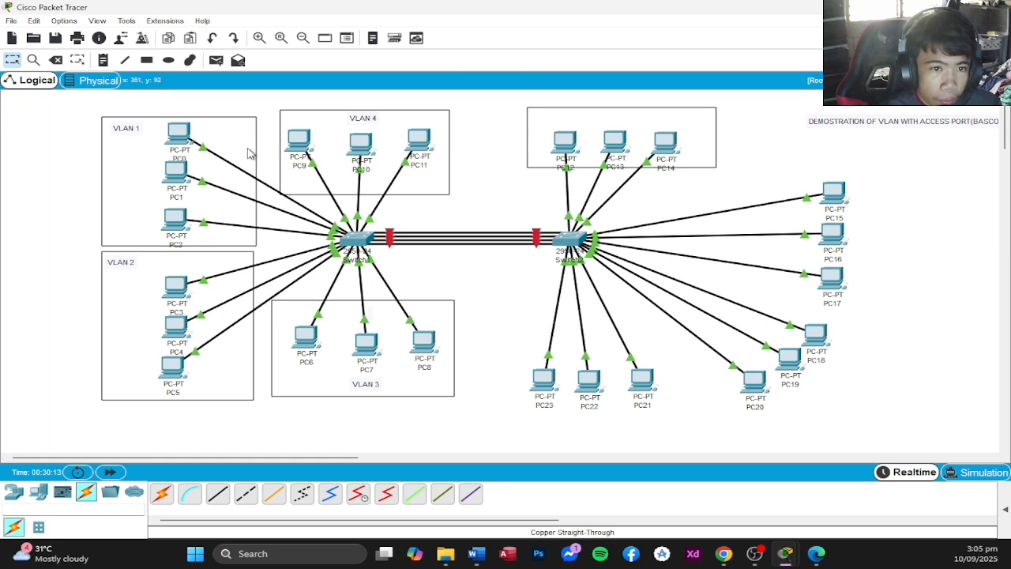
Add the text label "VLAN 1" and position it centred just above PC13.
click(103, 60)
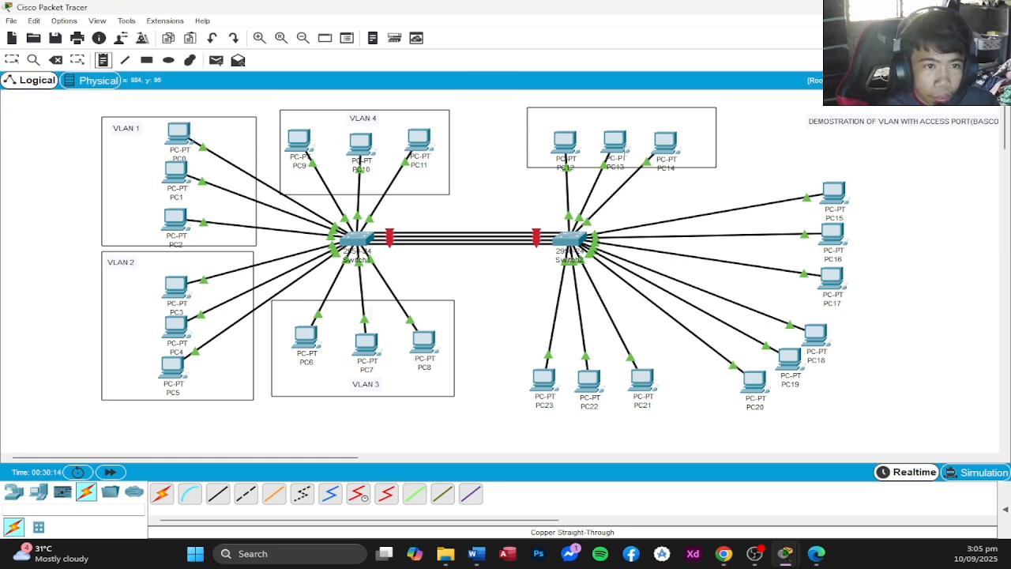
click(610, 118)
text(VLAN)
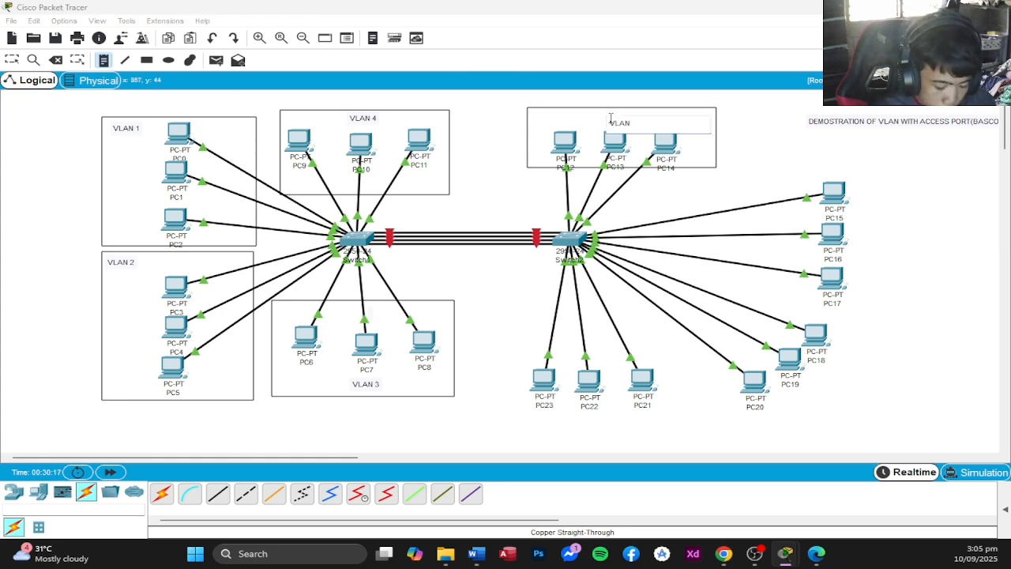
text( 1)
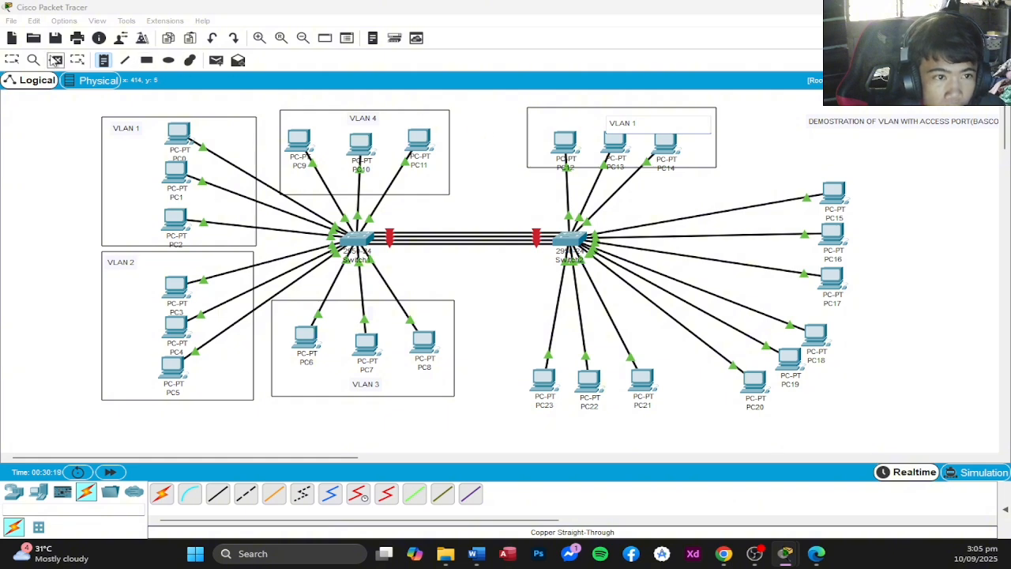
click(12, 60)
drag(633, 128, 622, 122)
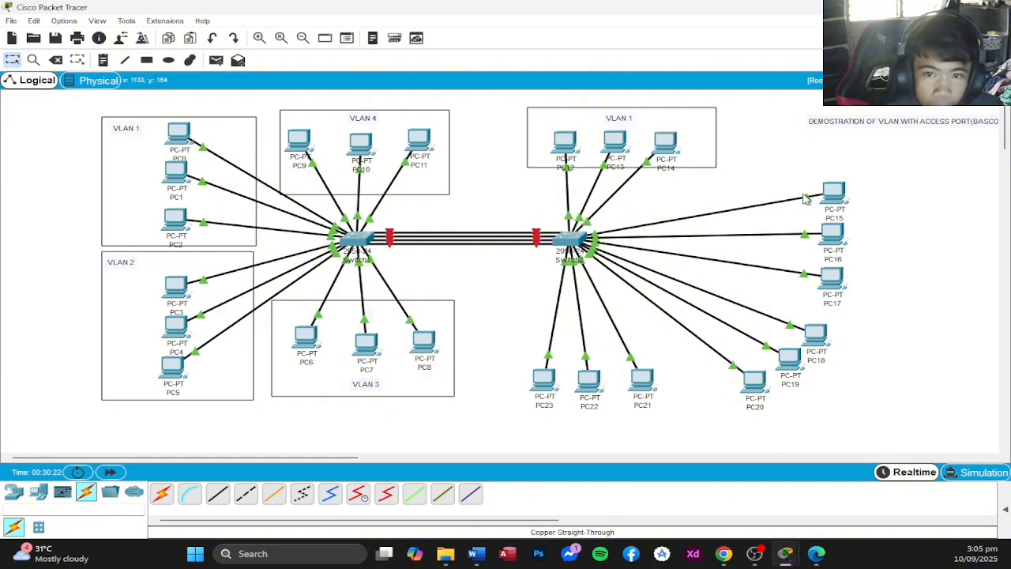
Reposition PC15, PC16 and PC17 into an aligned, evenly spaced vertical column closer to Switch2.
drag(829, 197, 814, 173)
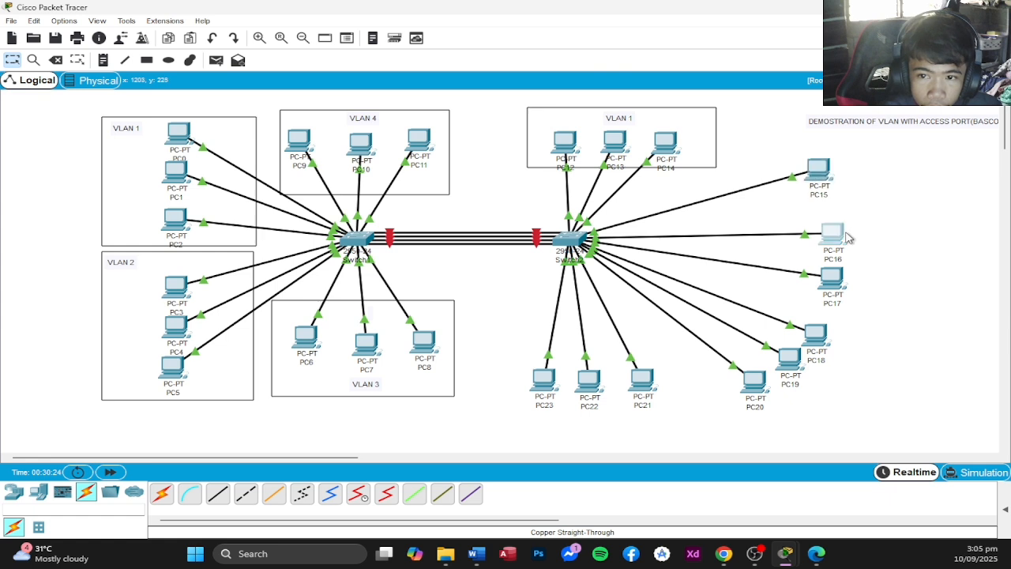
drag(847, 237, 837, 203)
drag(833, 274, 824, 239)
drag(804, 180, 755, 187)
drag(833, 218, 783, 227)
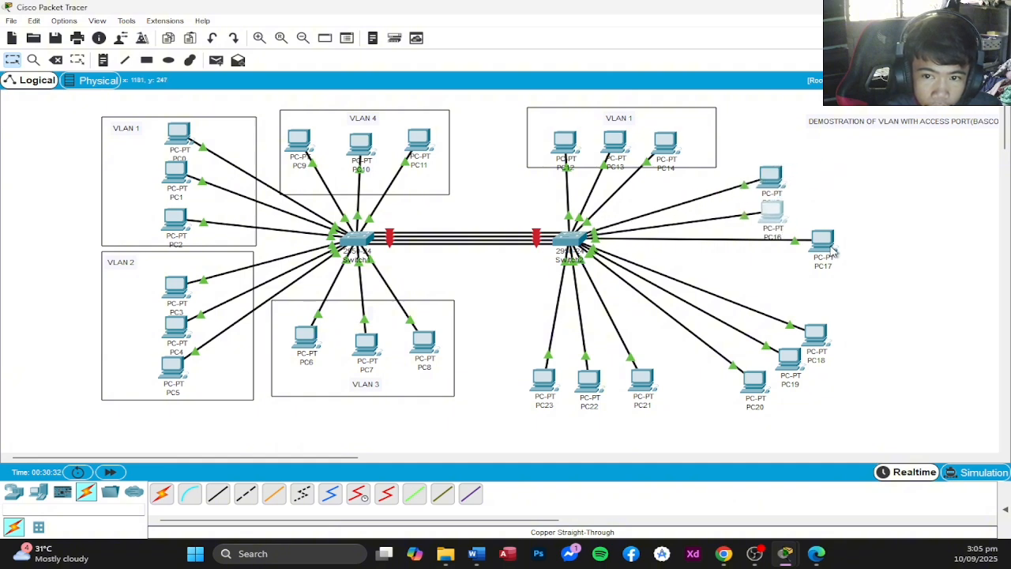
drag(833, 251, 785, 257)
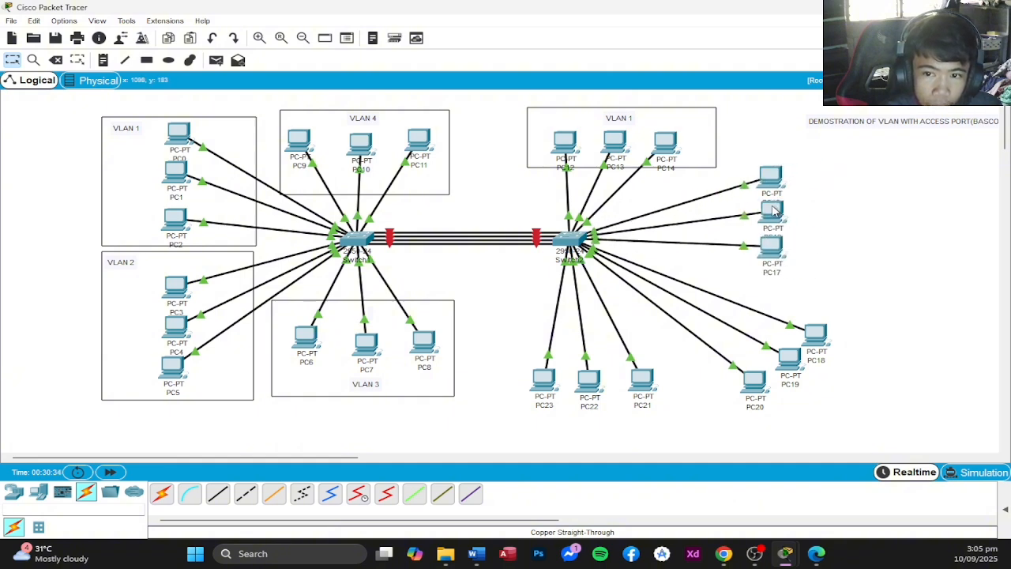
drag(770, 177, 774, 165)
drag(772, 209, 778, 209)
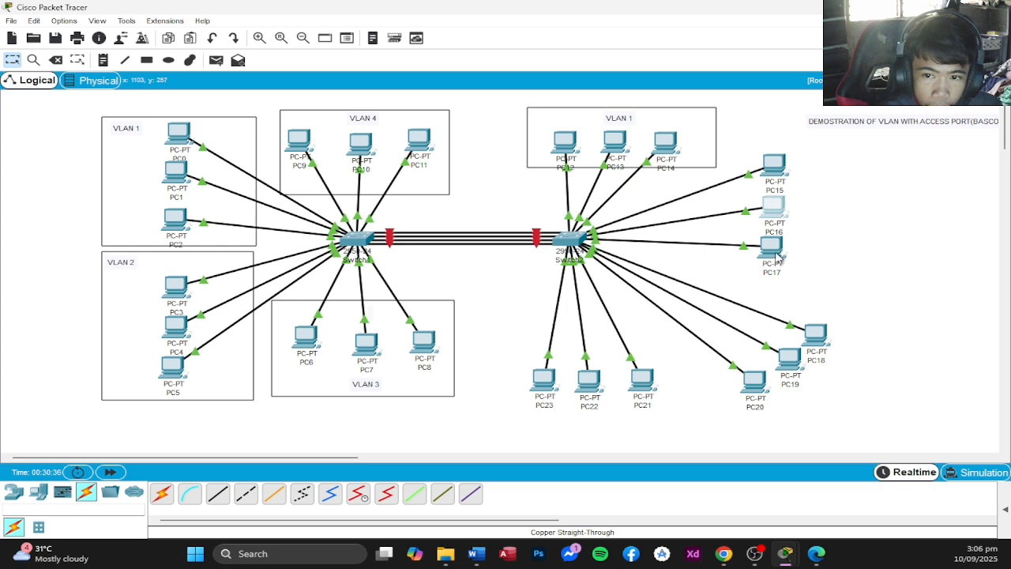
drag(778, 256, 781, 261)
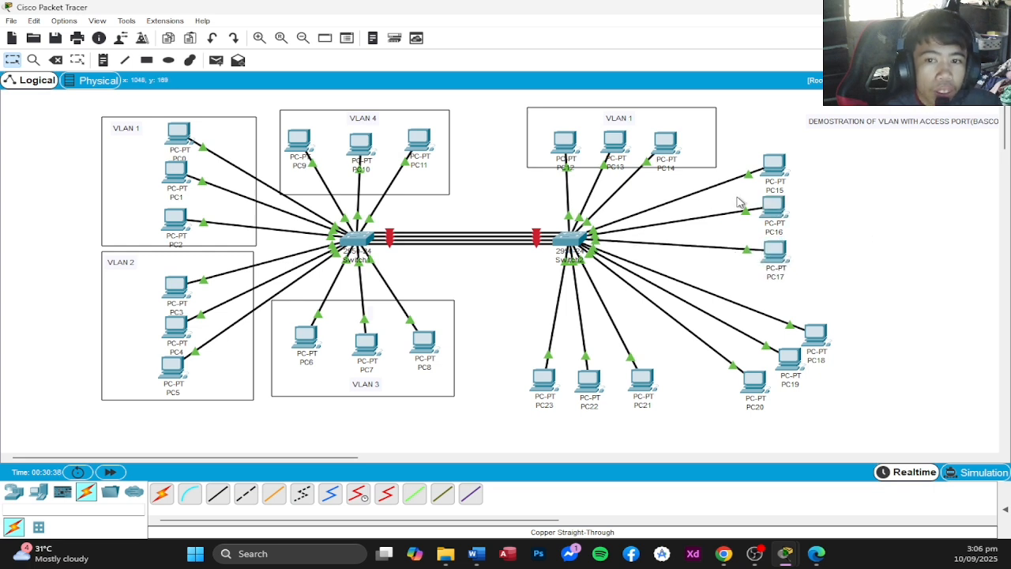
Delete the rectangle around PC12, PC13 and PC14.
drag(651, 147, 647, 157)
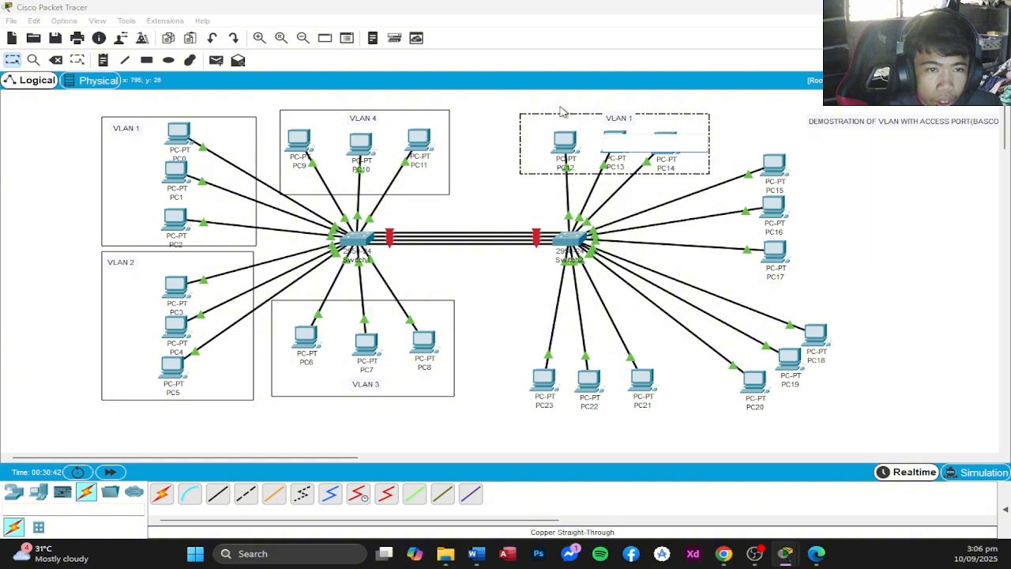
click(705, 123)
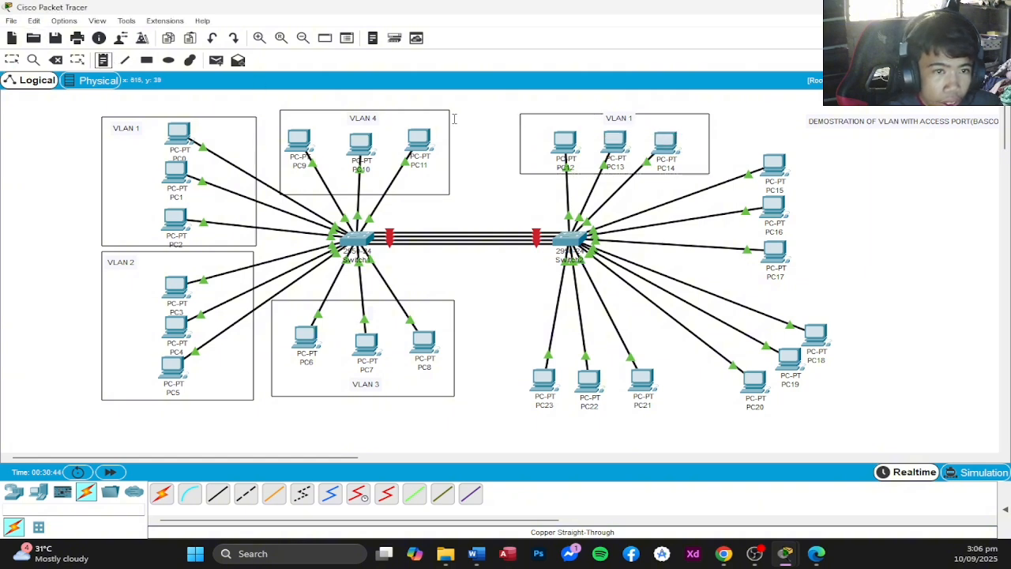
click(56, 60)
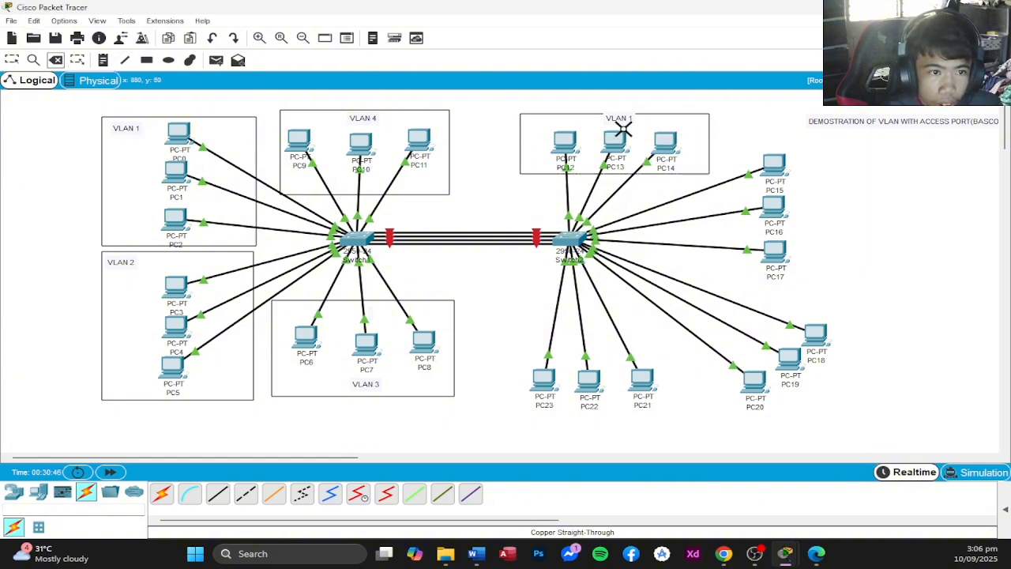
click(678, 132)
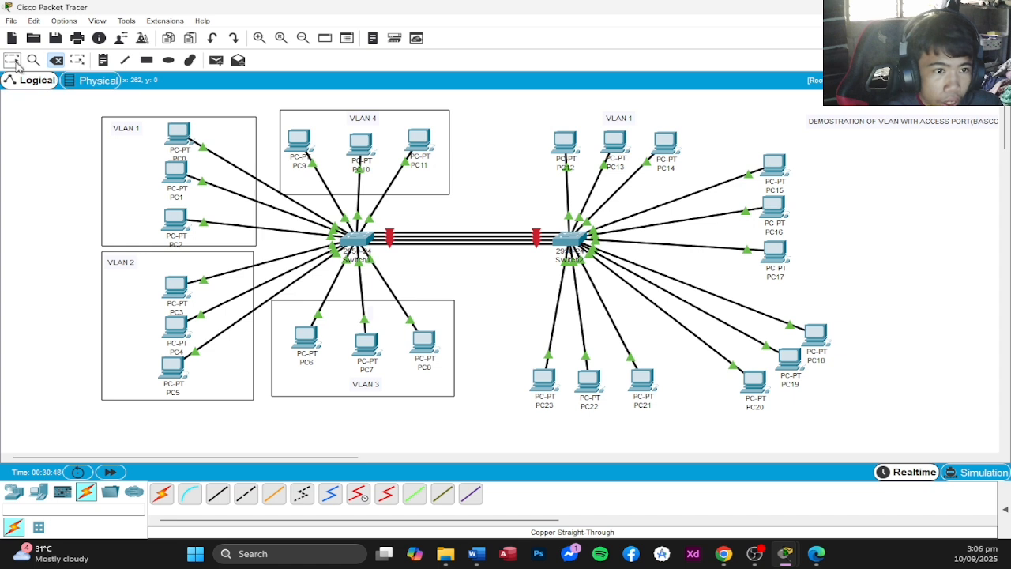
Draw an unfilled rectangle around PC12, PC13 and PC14, and centre the "VLAN 1" label near the frame's top edge.
click(147, 60)
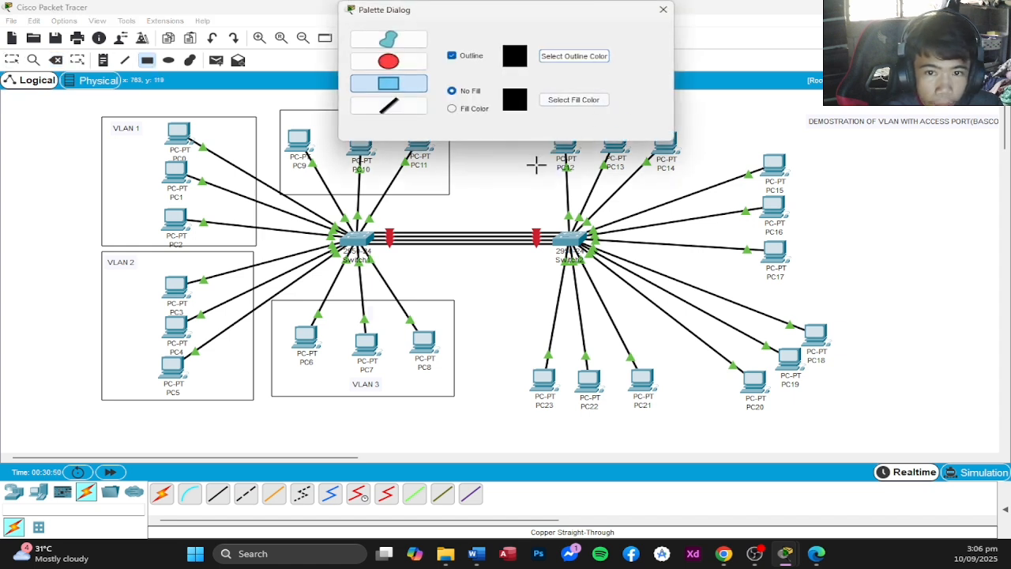
drag(533, 13, 294, 74)
mouse_move(519, 99)
mouse_down()
mouse_move(634, 162)
mouse_move(702, 185)
mouse_up()
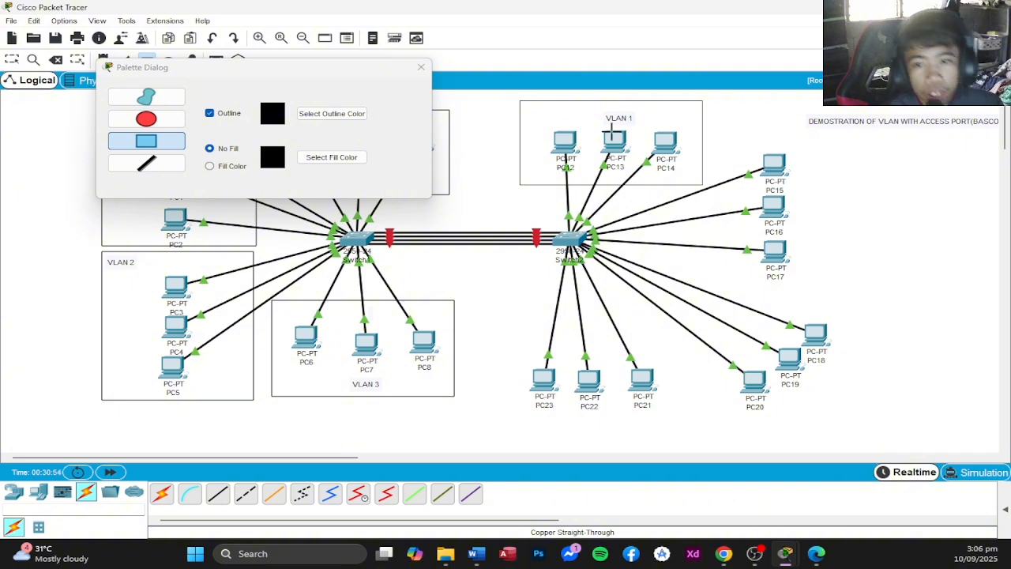
click(421, 67)
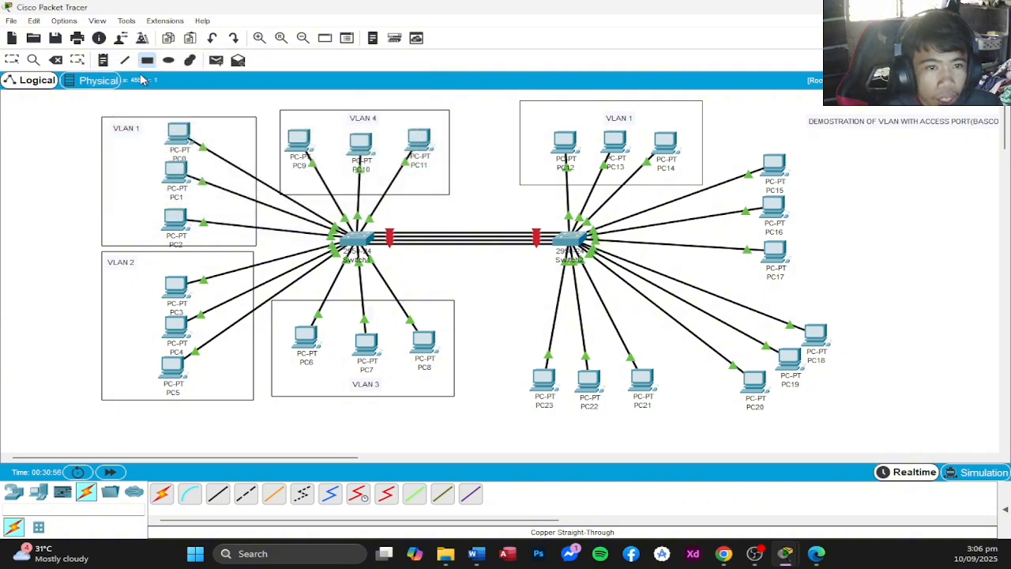
click(12, 62)
drag(638, 109, 608, 117)
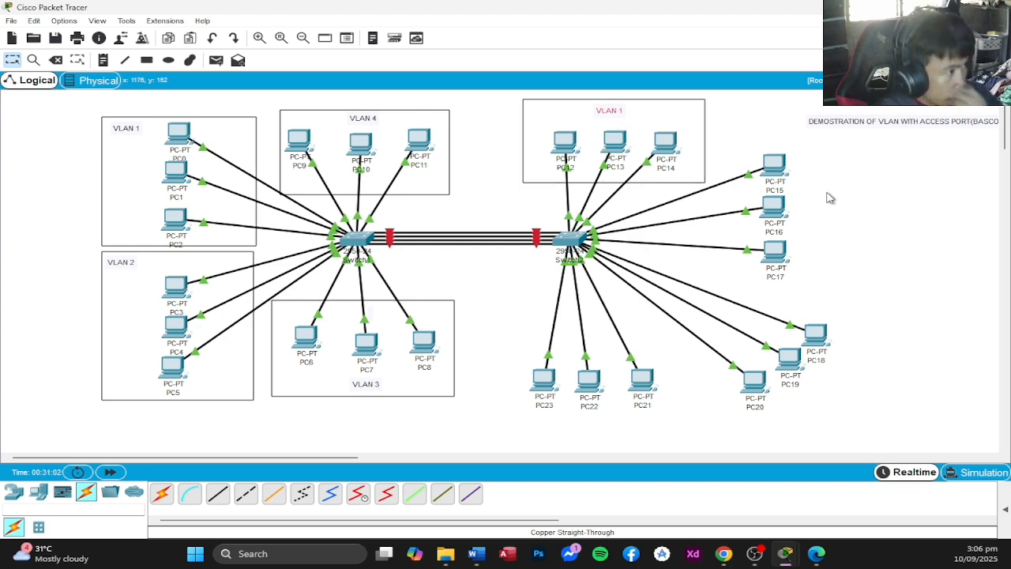
Draw a narrow unfilled rectangle around PC15, PC16 and PC17.
click(775, 173)
click(684, 84)
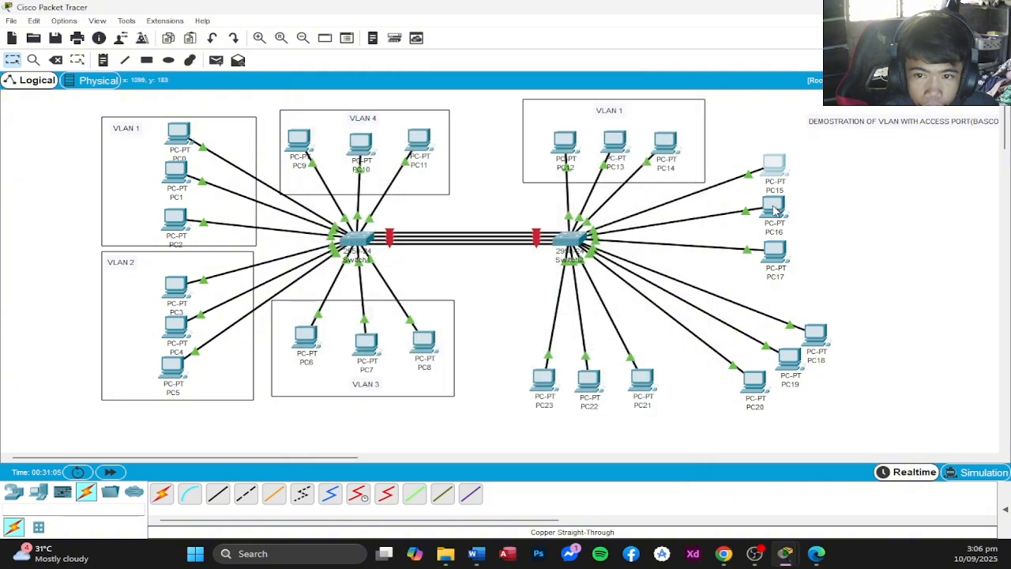
click(146, 60)
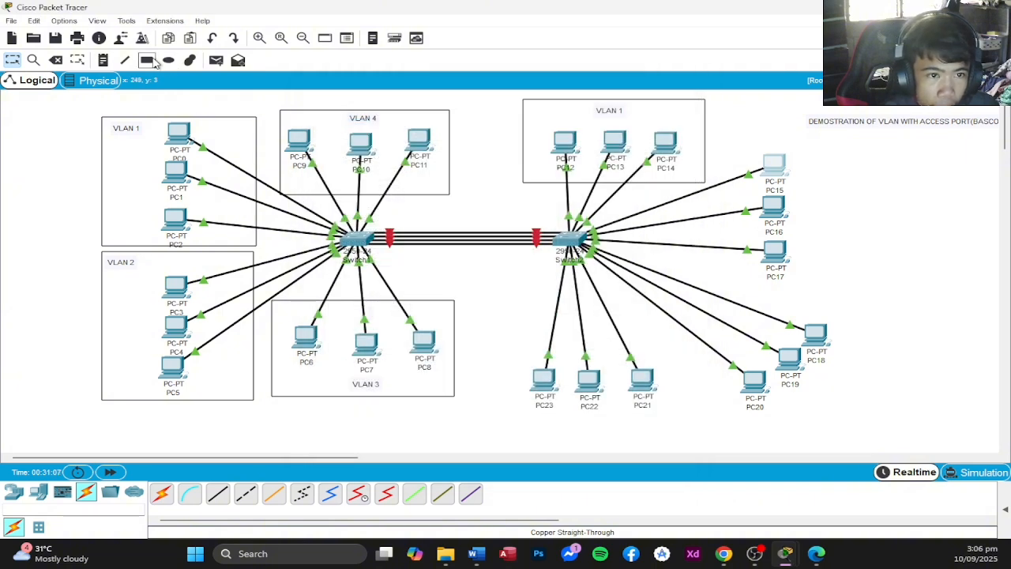
click(663, 10)
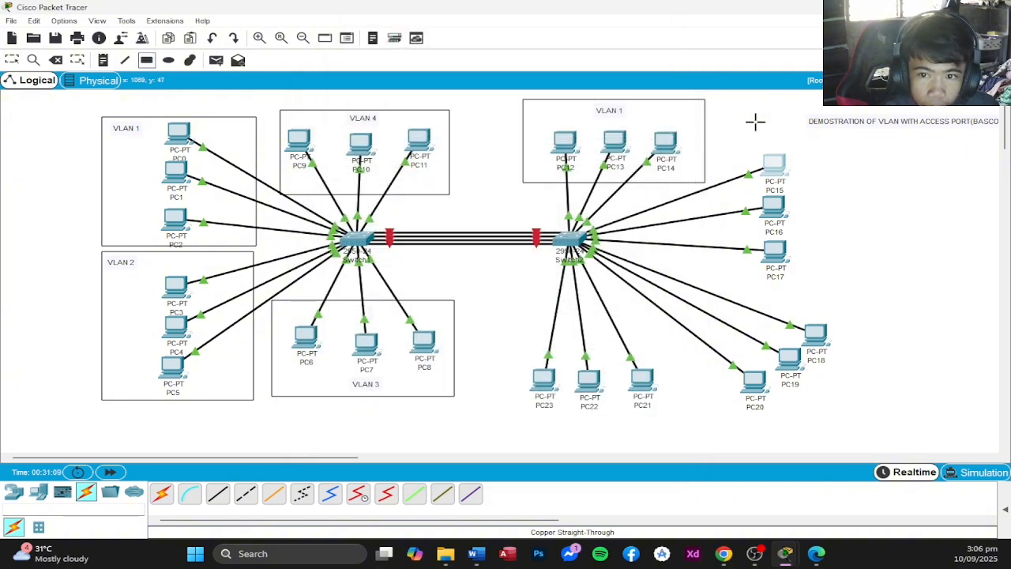
drag(736, 139, 824, 290)
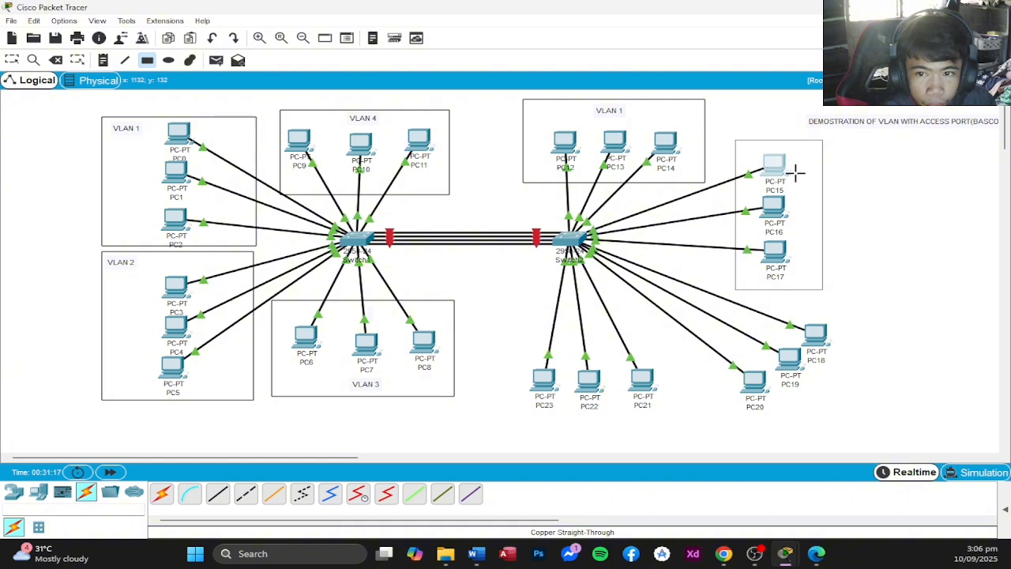
Delete the narrow rectangle around PC15, PC16 and PC17, keeping the PCs themselves.
click(56, 60)
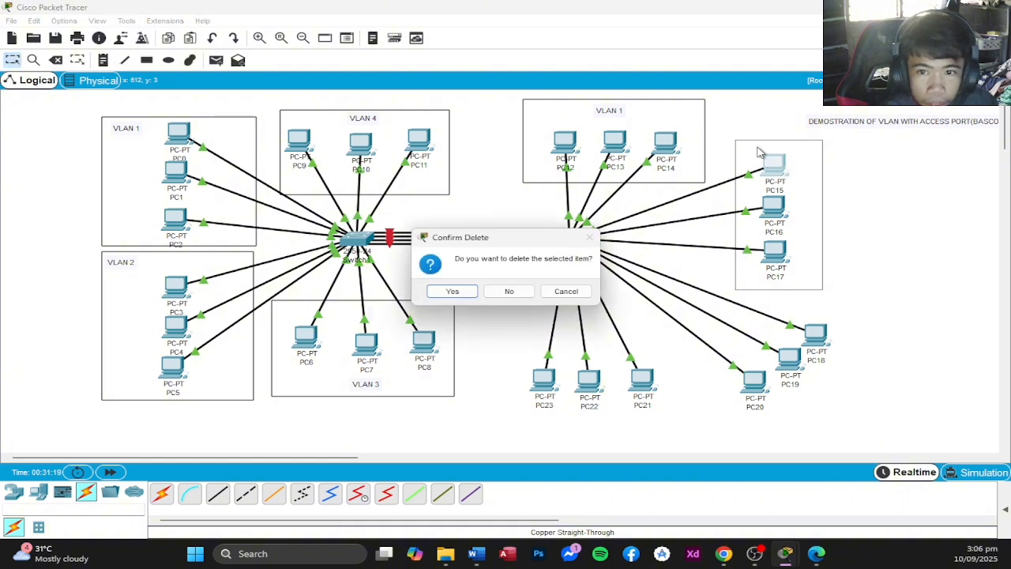
click(578, 292)
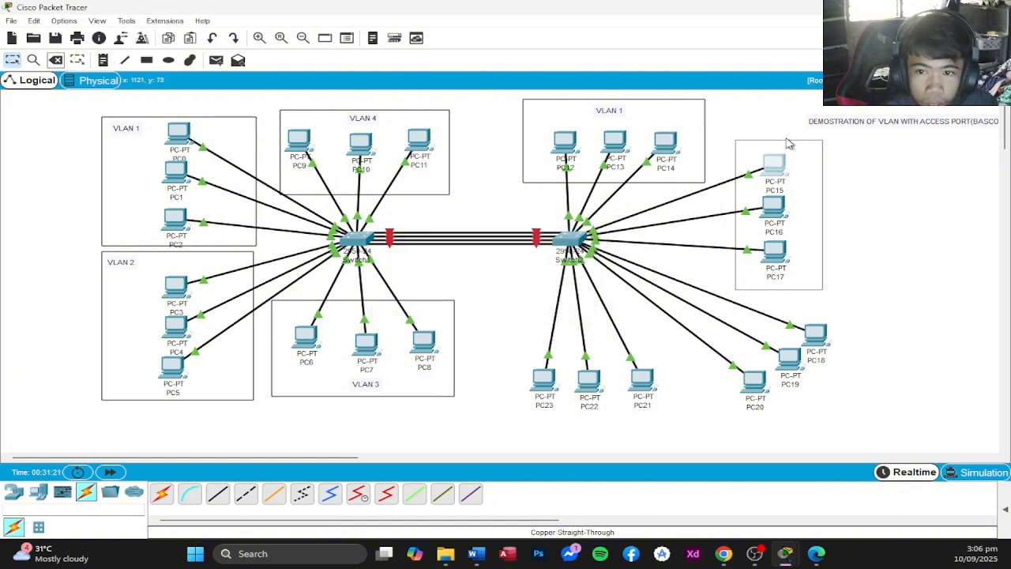
click(55, 60)
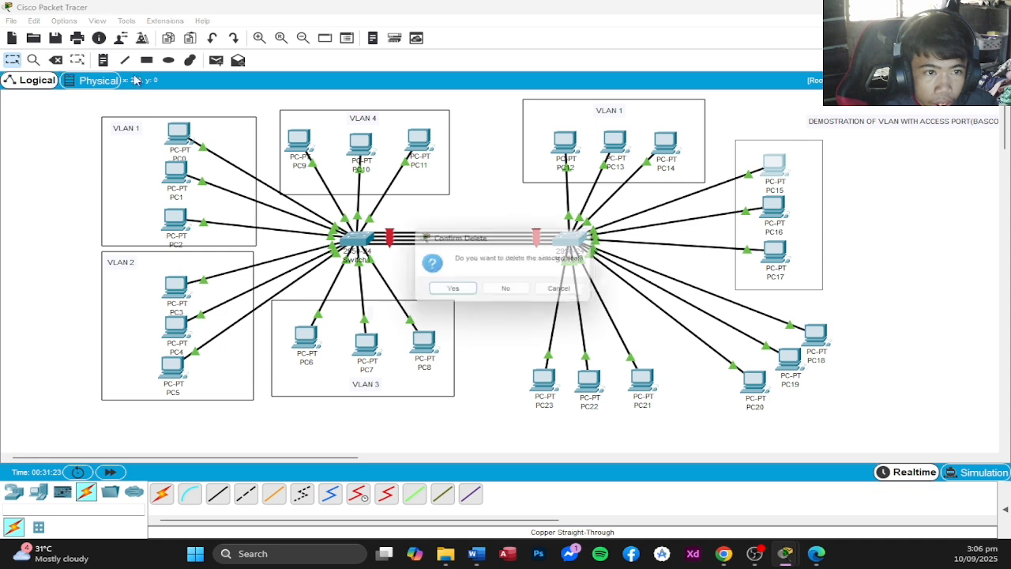
click(578, 291)
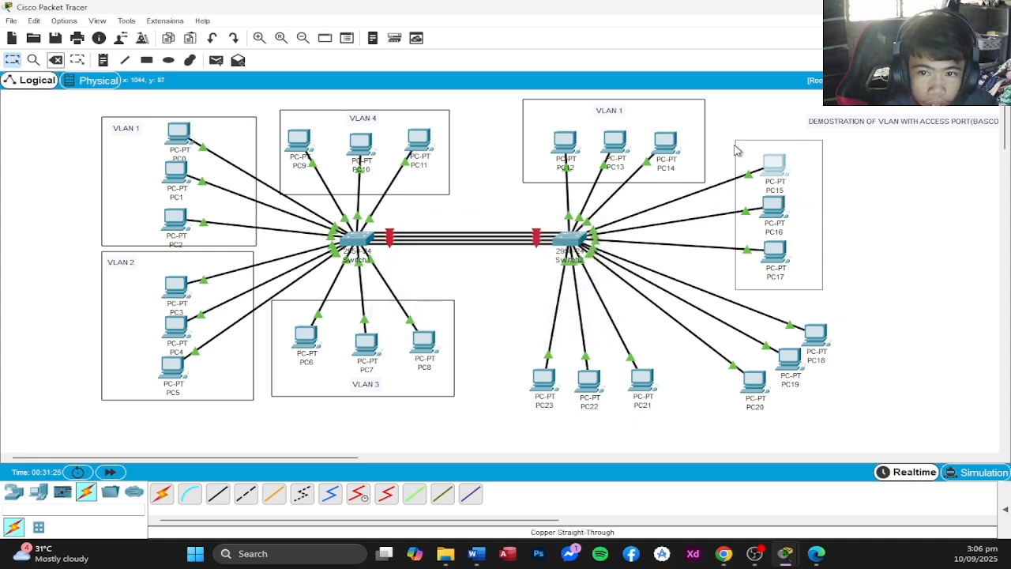
click(734, 146)
click(60, 63)
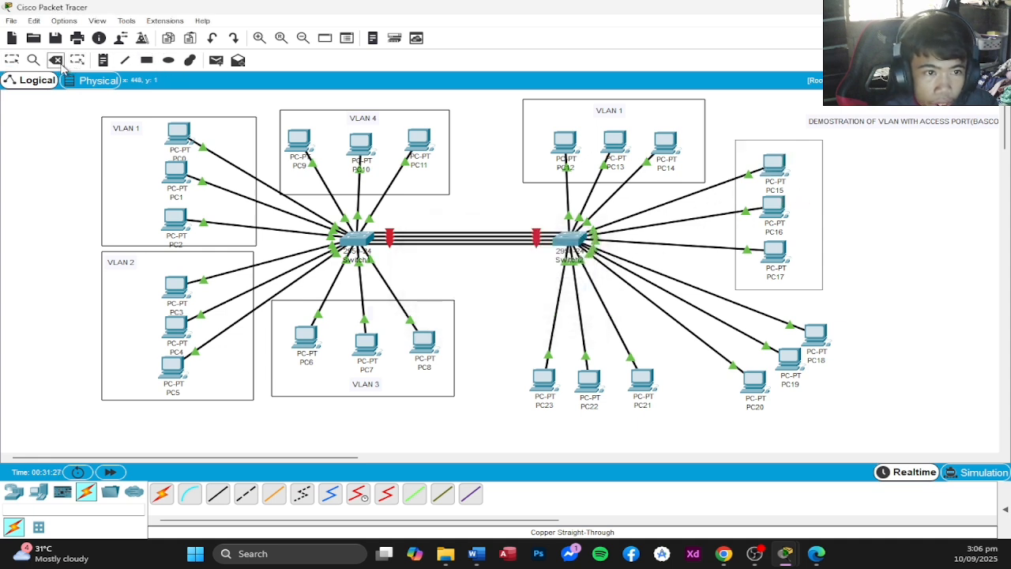
click(766, 140)
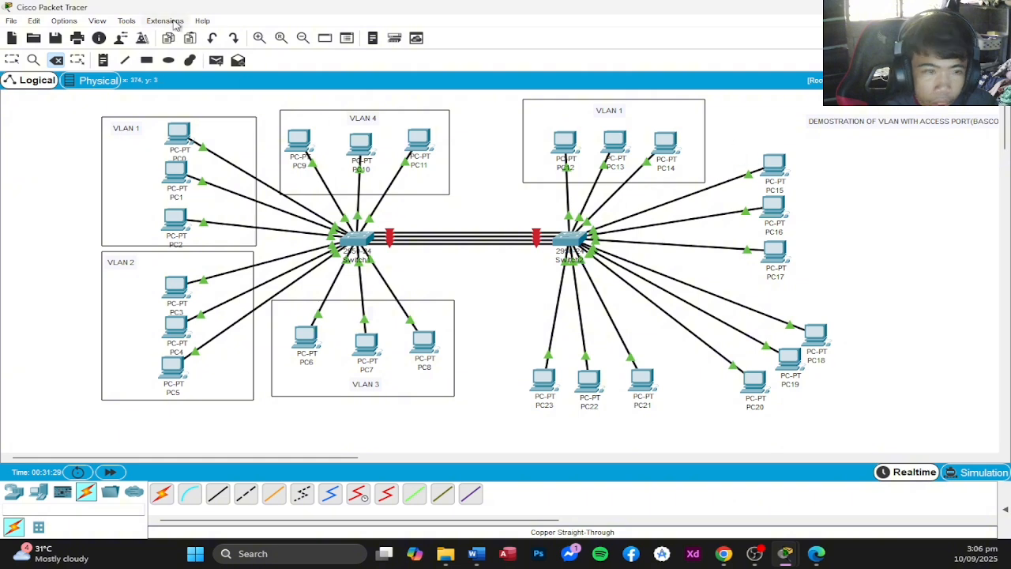
Draw a wider unfilled rectangle around PC15, PC16 and PC17 with space on both sides of the PCs.
click(146, 60)
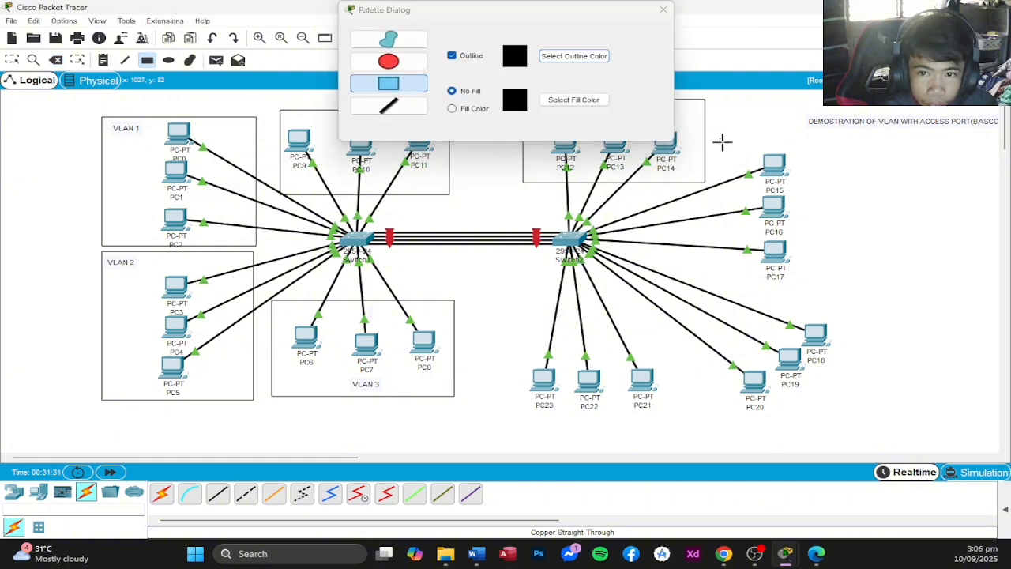
mouse_move(721, 141)
mouse_down()
mouse_move(850, 282)
mouse_move(830, 280)
mouse_up()
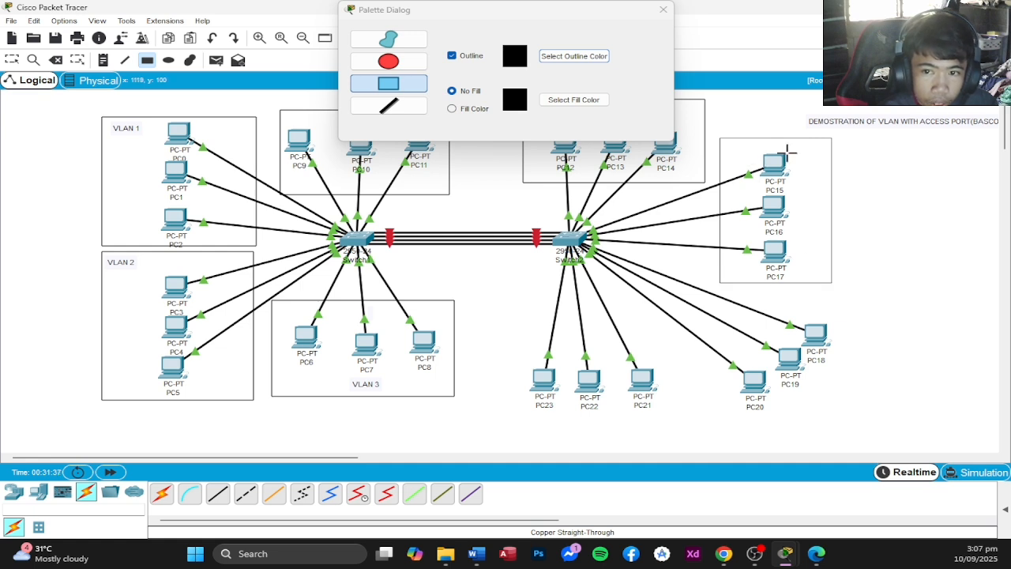
click(663, 9)
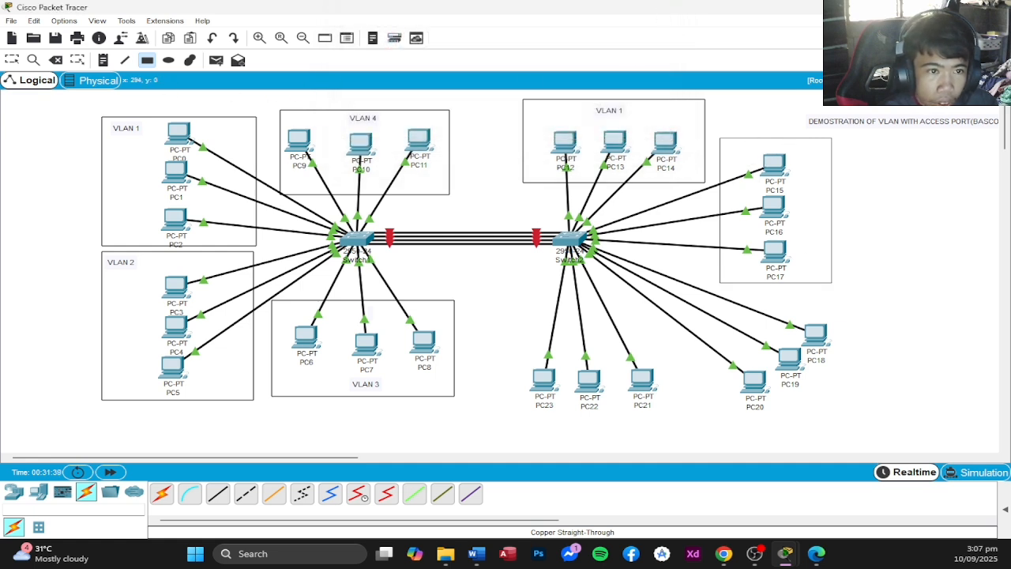
Add the text label "VLAN 2" and position it just above PC15 inside the frame.
click(11, 61)
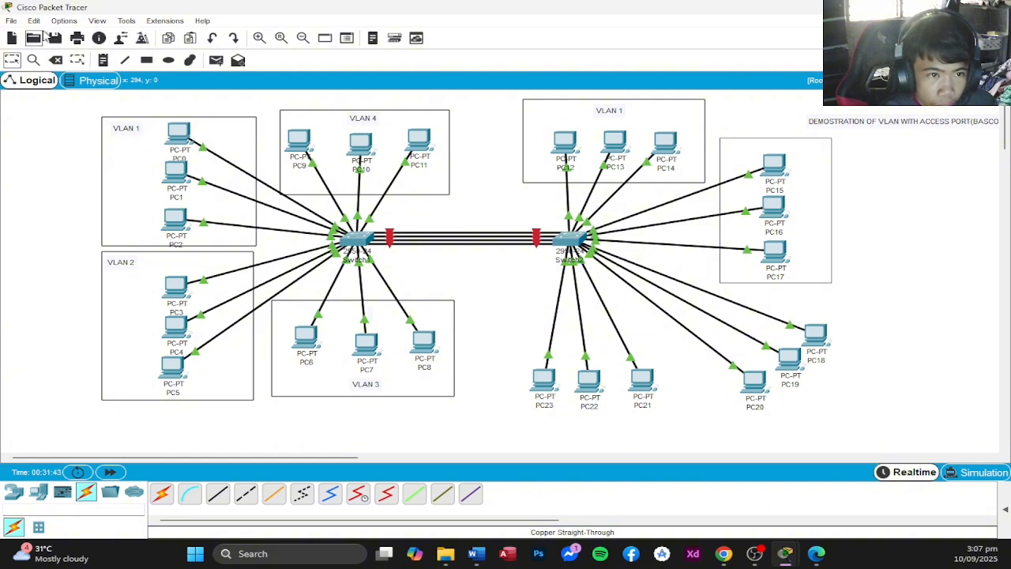
click(103, 60)
click(765, 145)
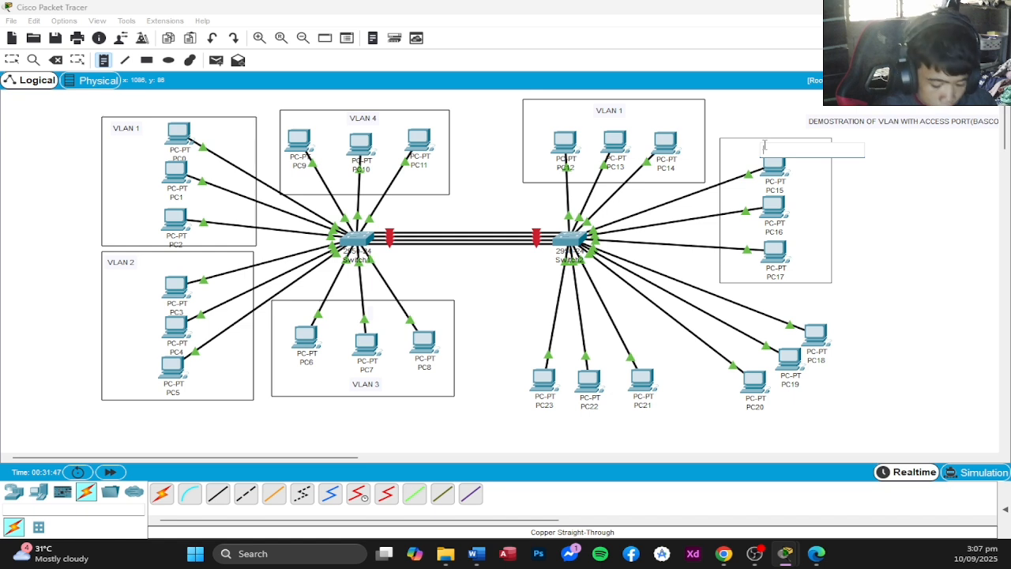
text(VLAN 2)
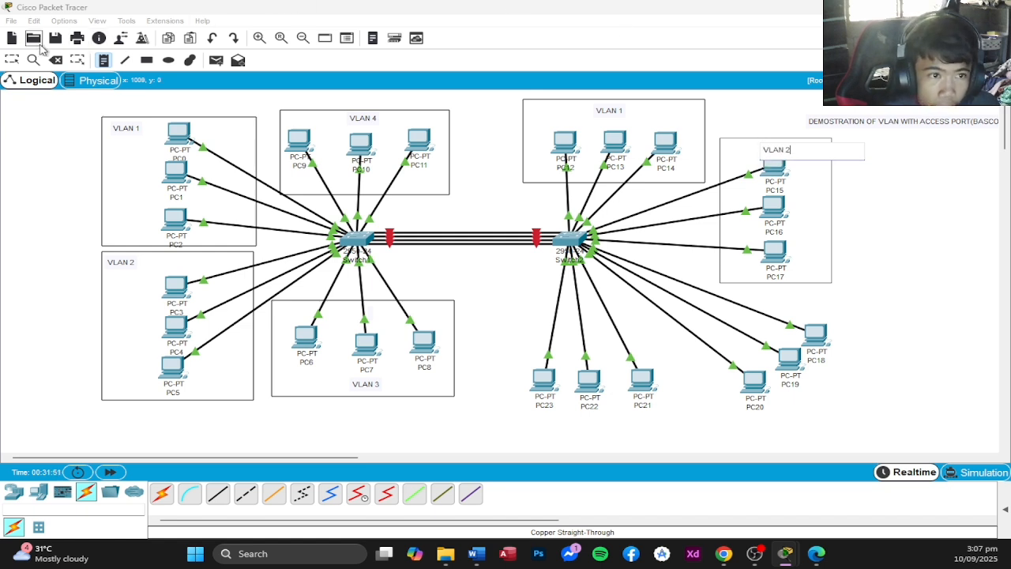
click(15, 61)
drag(777, 153, 772, 148)
Adjust the VLAN 2 frame's position and move PC17 up slightly so that all three PCs and their names fit inside.
click(831, 161)
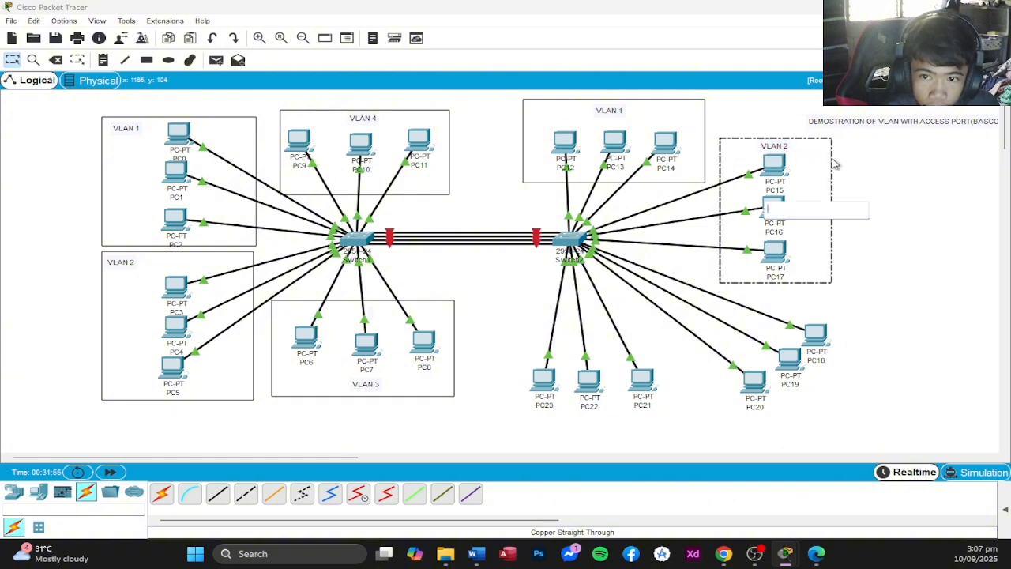
drag(829, 183, 831, 183)
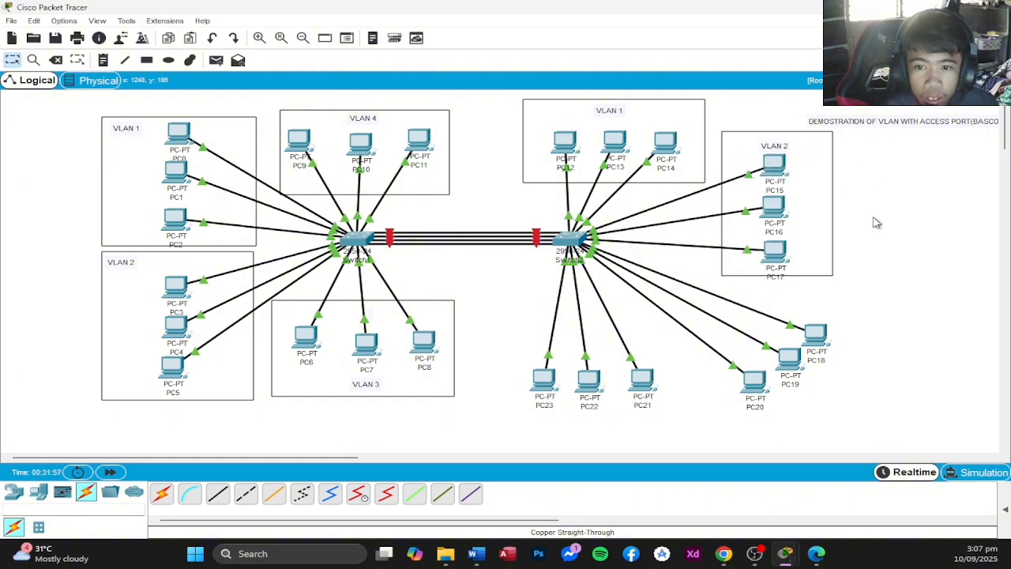
click(801, 274)
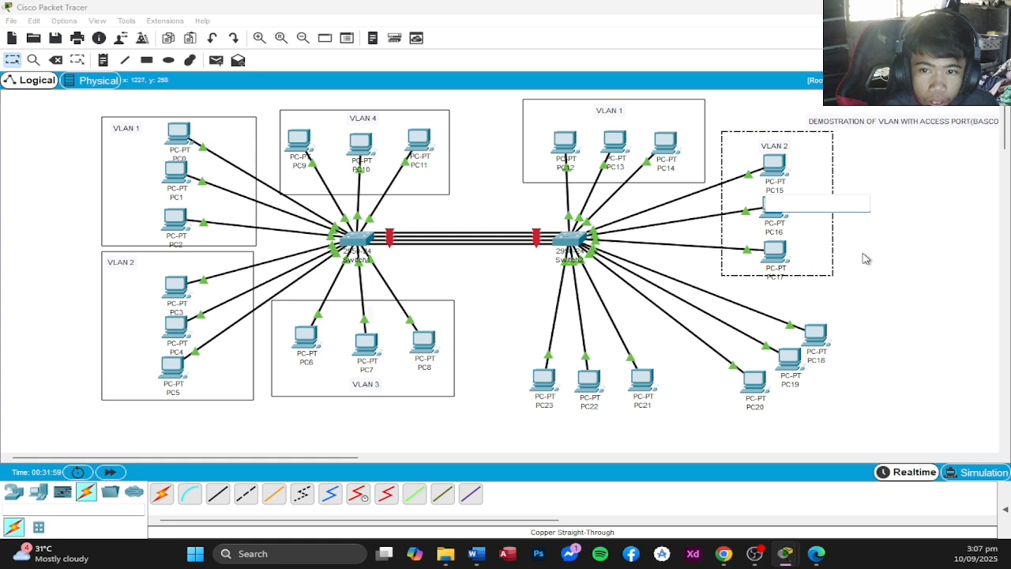
drag(836, 241, 834, 255)
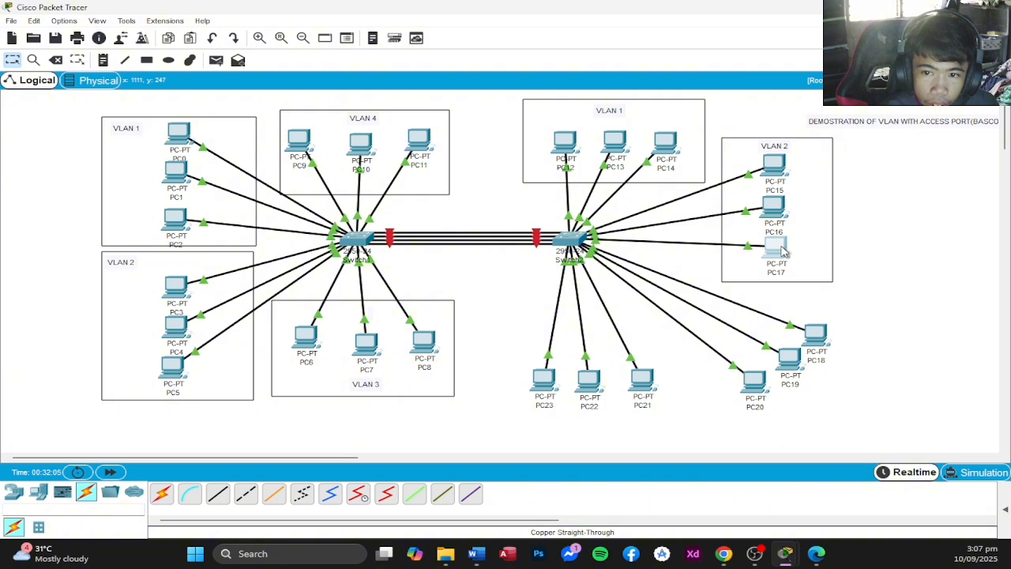
scroll(825, 257, down, 1)
scroll(814, 285, up, 1)
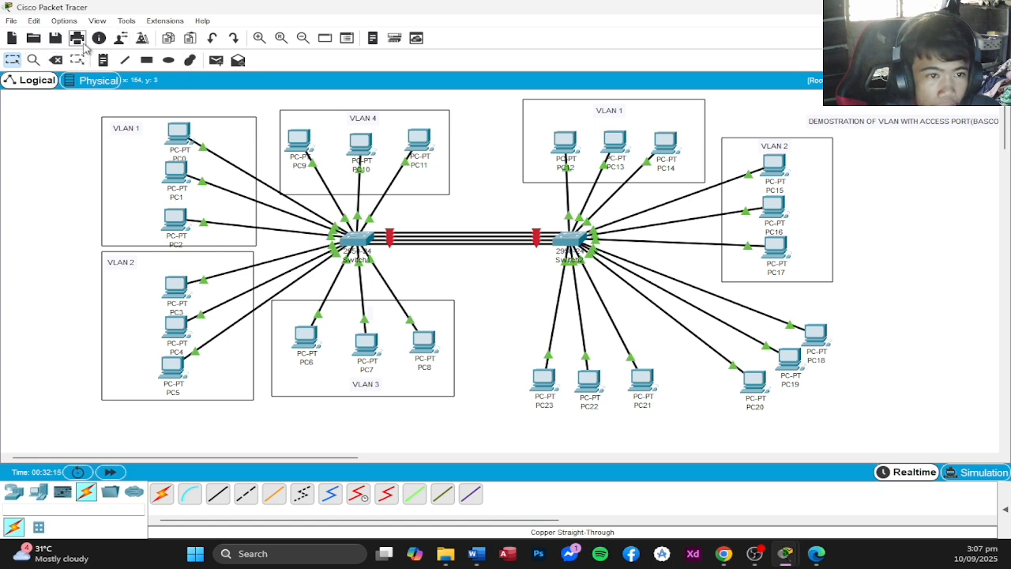
Draw an unfilled rectangle around PC18, PC19 and PC20, and shift it down and to the right to enclose their names.
click(146, 60)
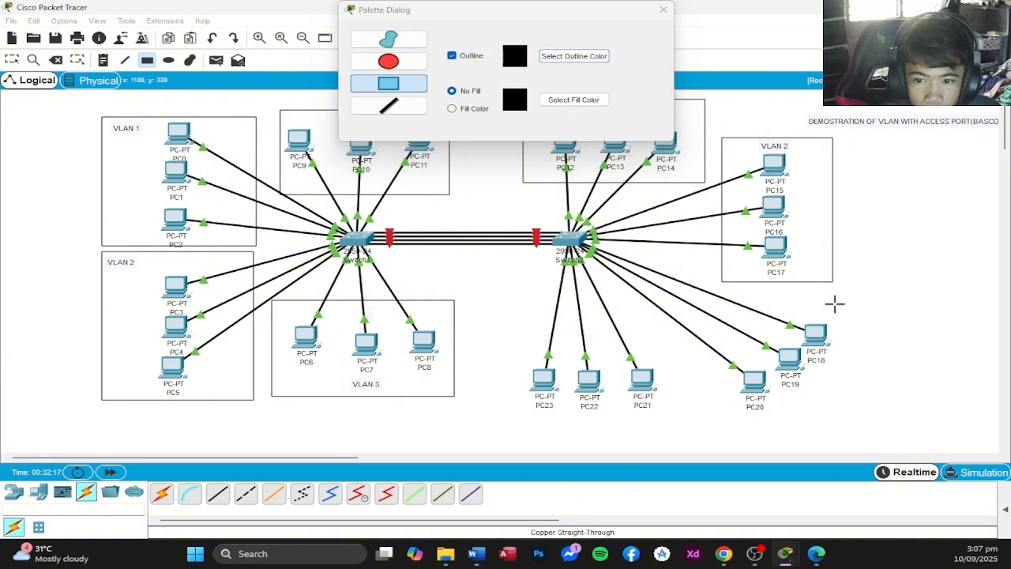
drag(833, 303, 692, 399)
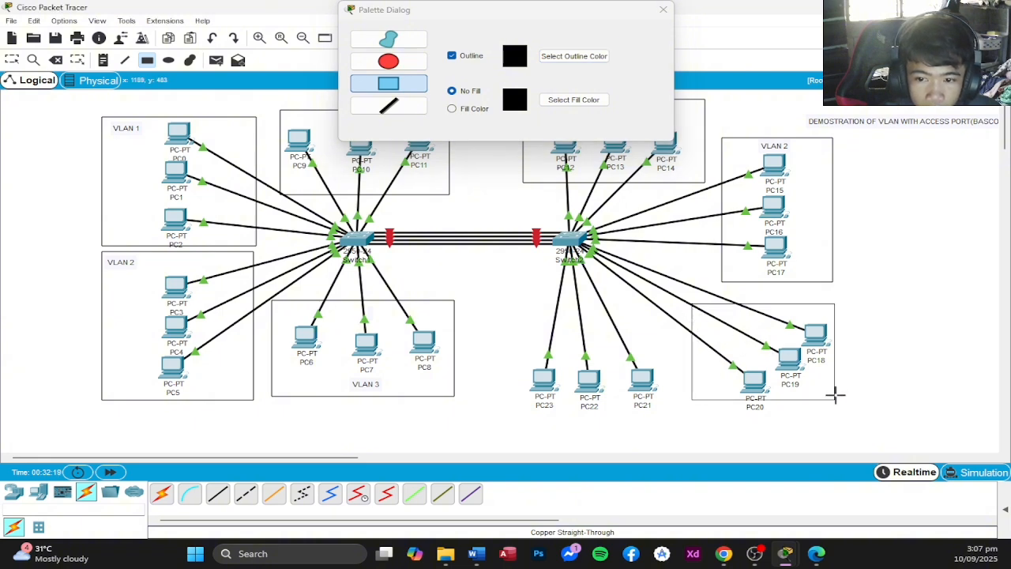
click(663, 9)
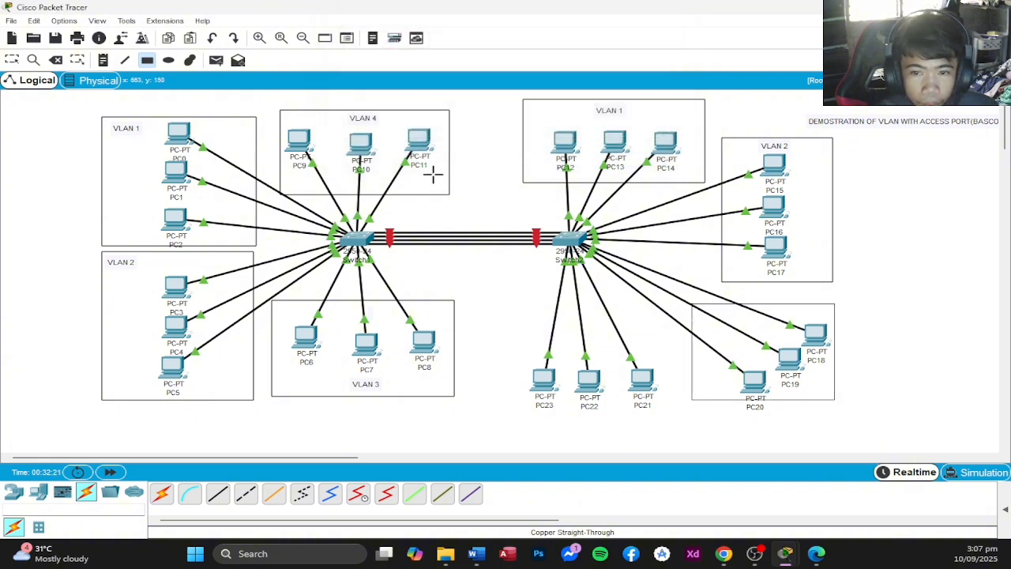
click(12, 60)
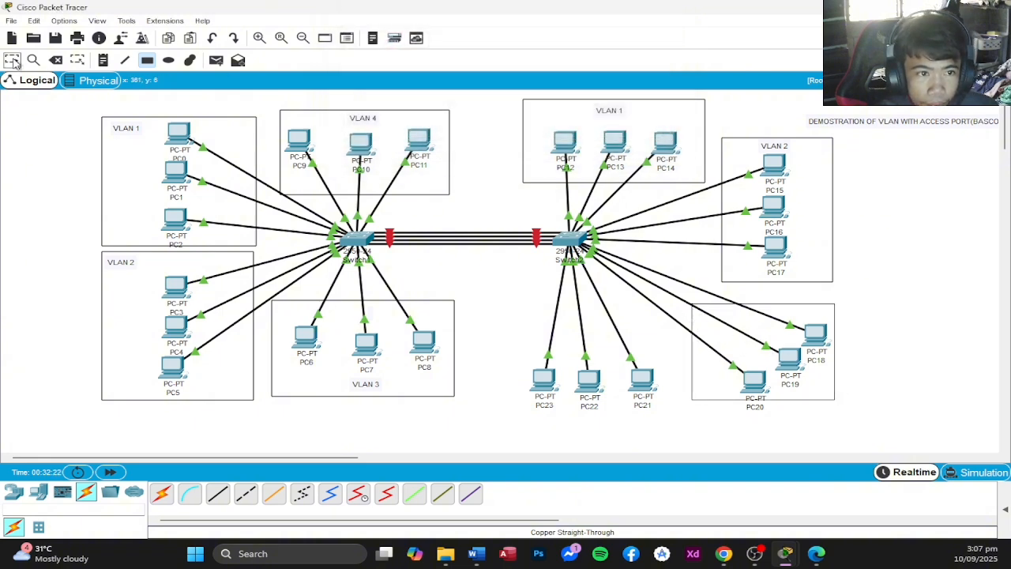
click(834, 400)
click(832, 400)
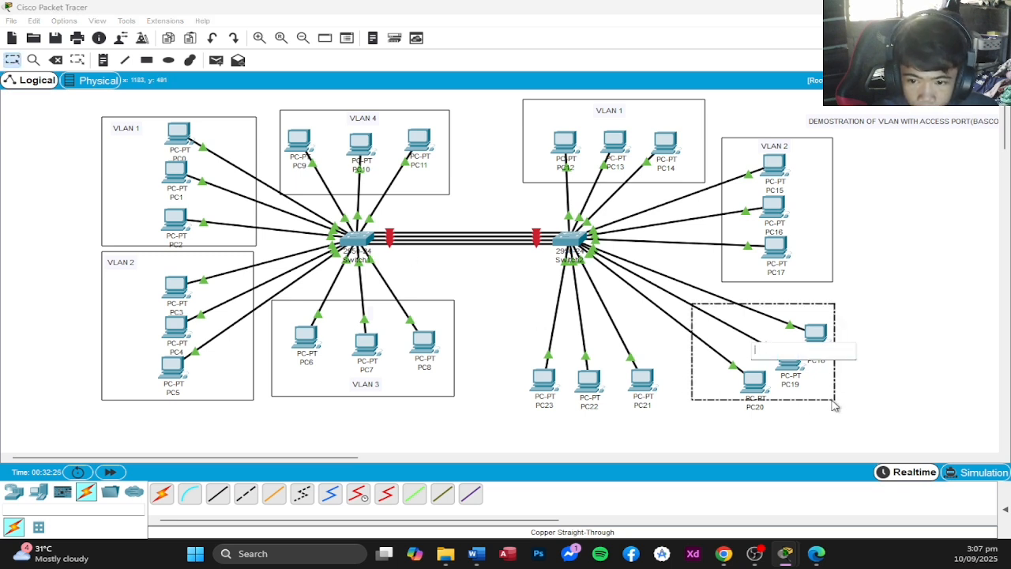
drag(832, 399, 853, 412)
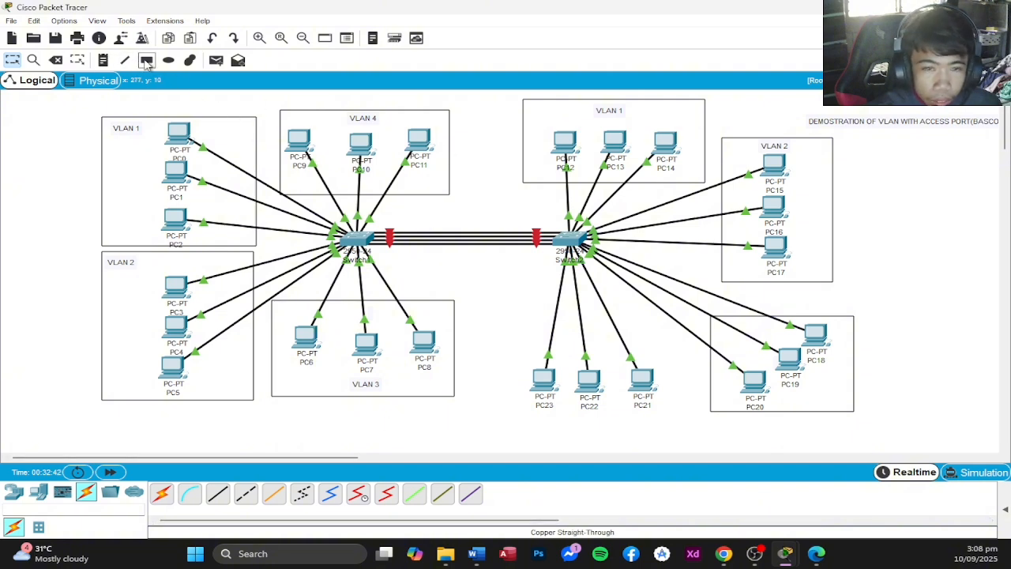
Add the text label "VLAN 3" and position it in the lower-right corner of the frame around PC18, PC19 and PC20.
click(103, 61)
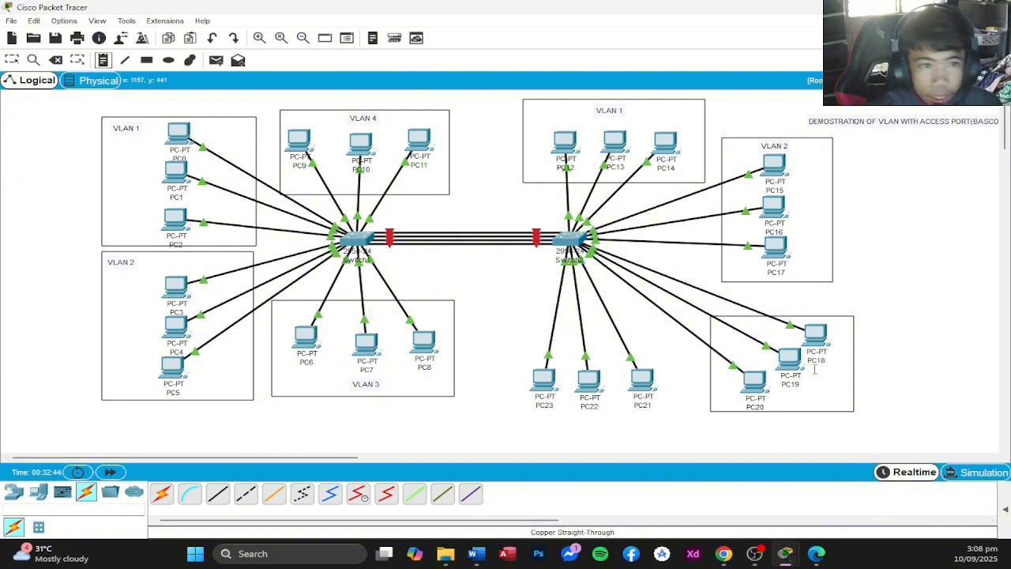
click(816, 401)
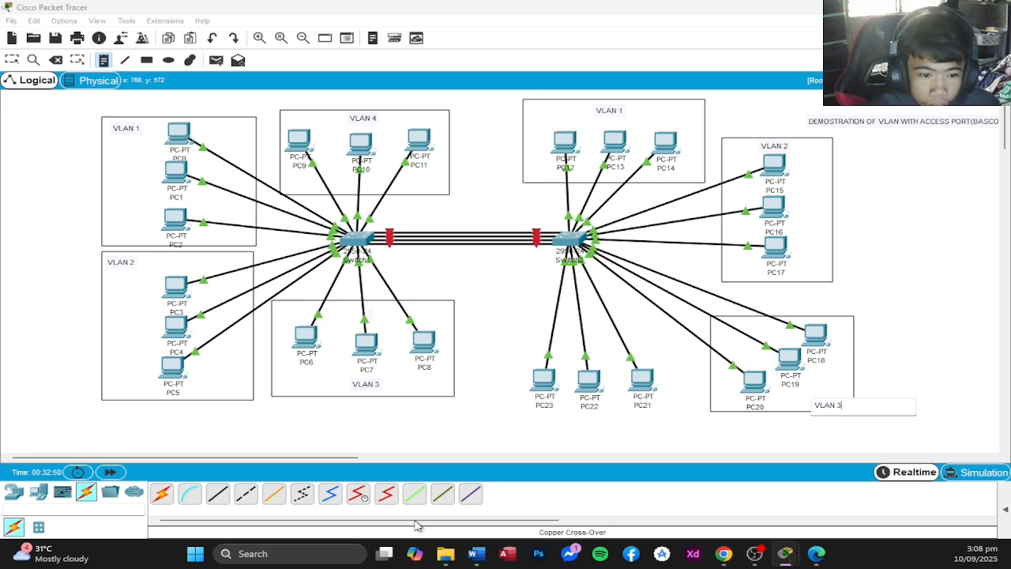
click(558, 521)
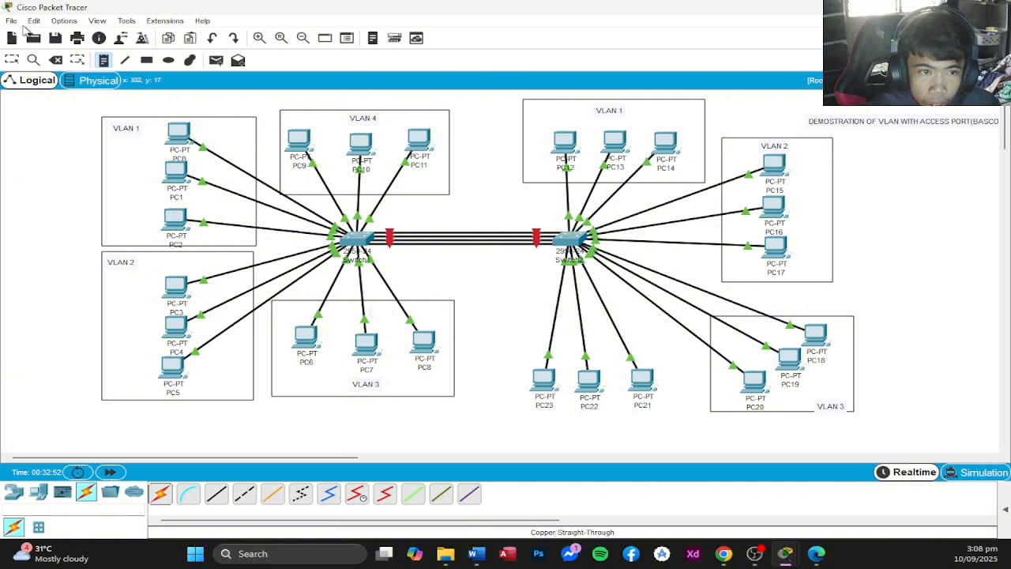
click(9, 62)
drag(823, 411, 828, 403)
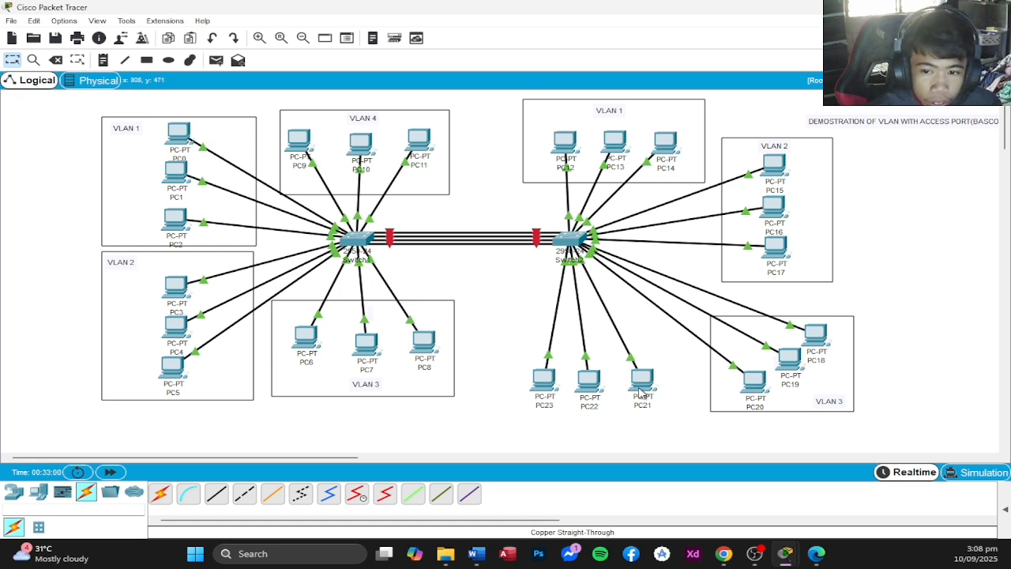
Shift PC21, PC22 and PC23 downward and draw an unfilled rectangle around them and their names.
drag(646, 386, 548, 398)
click(641, 419)
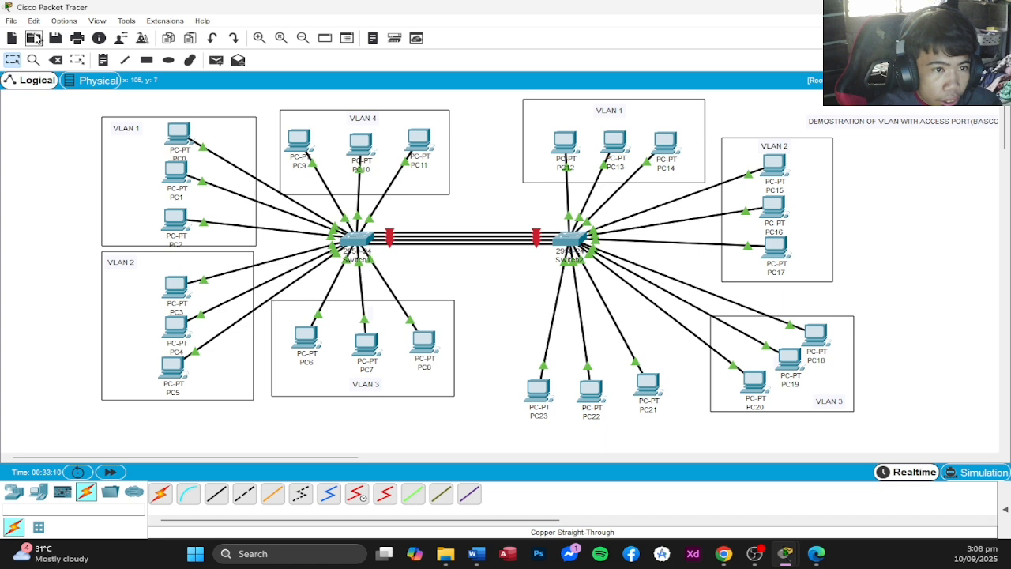
click(147, 60)
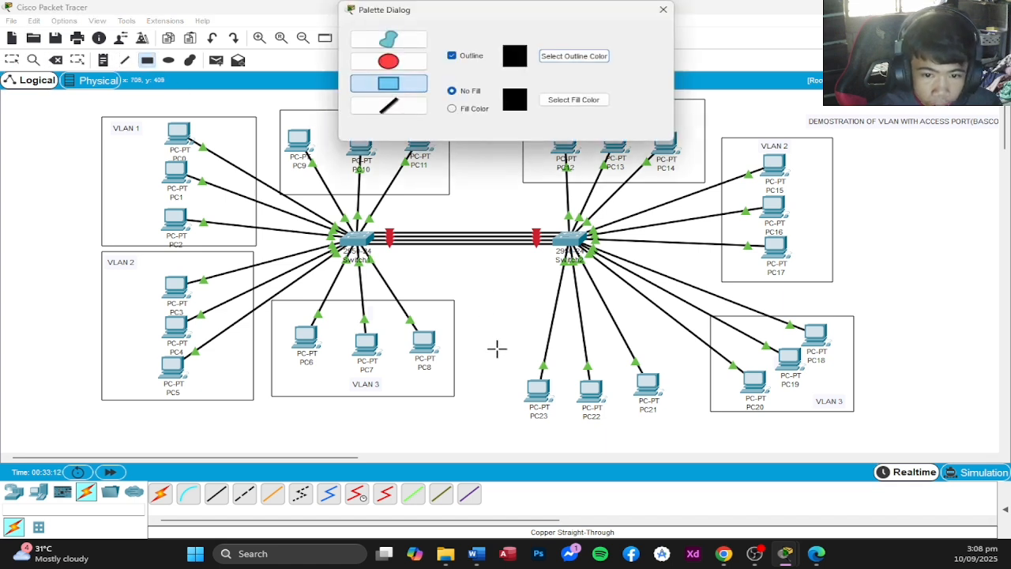
drag(501, 359, 688, 445)
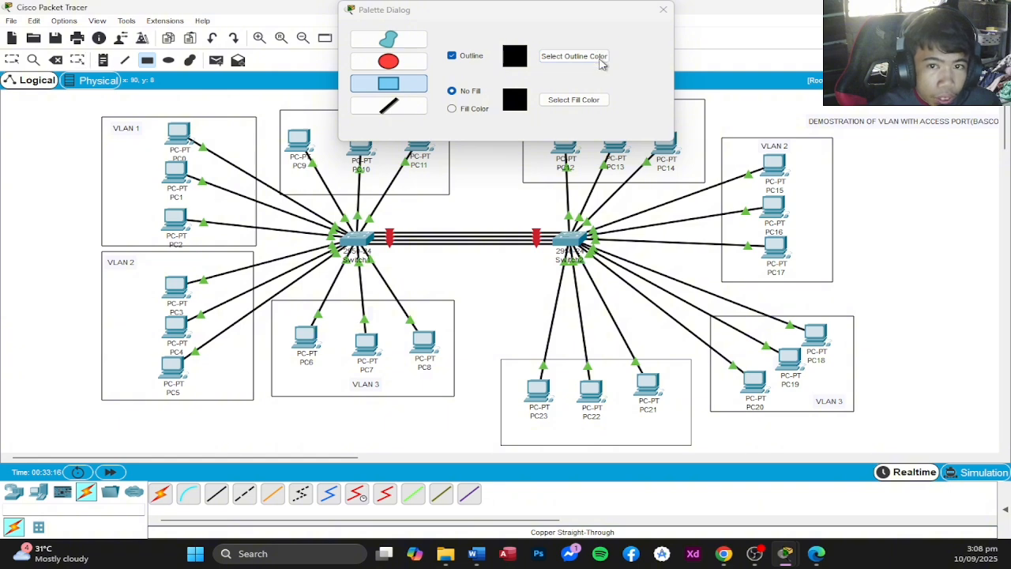
click(663, 10)
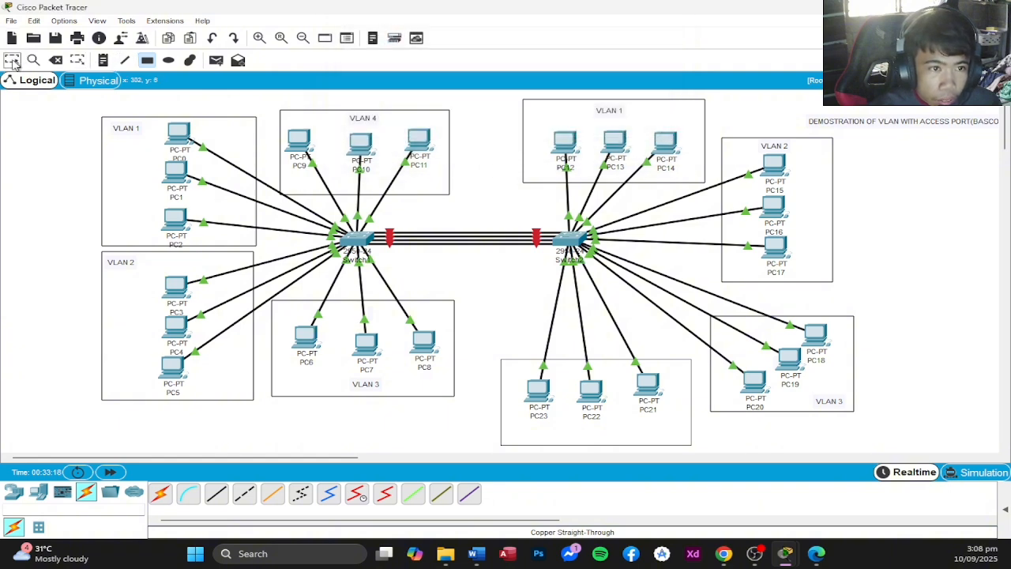
click(12, 63)
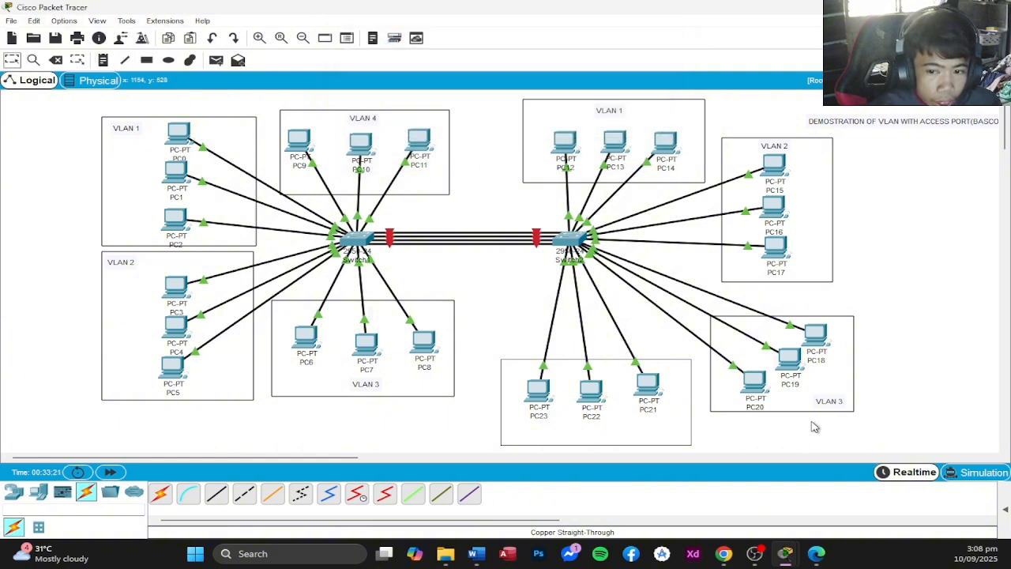
Add the text label "VLAN 4" inside the frame below PC22, and nudge PC21 slightly down in line with its neighbours.
click(102, 60)
click(568, 440)
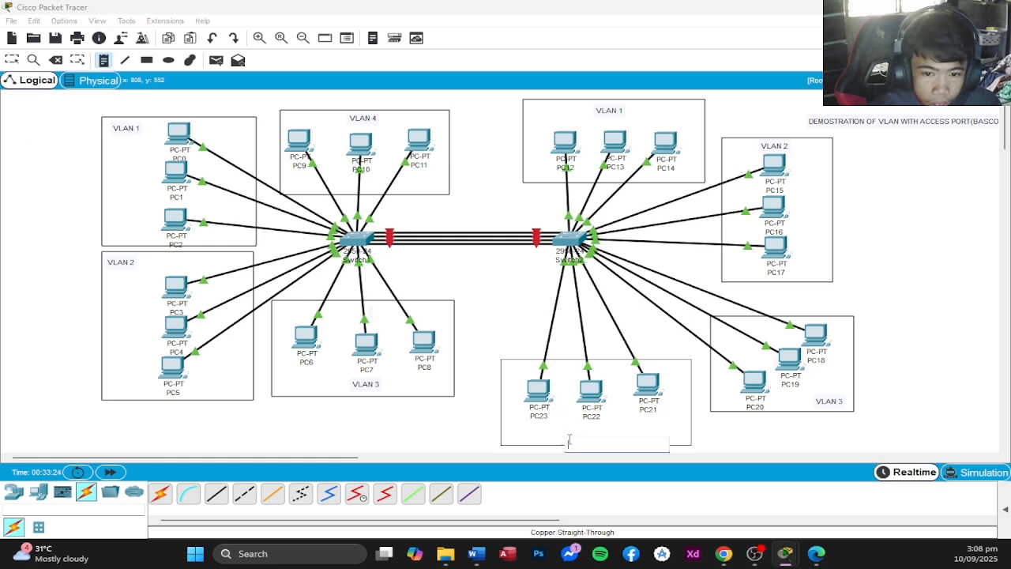
text(VLAN 4)
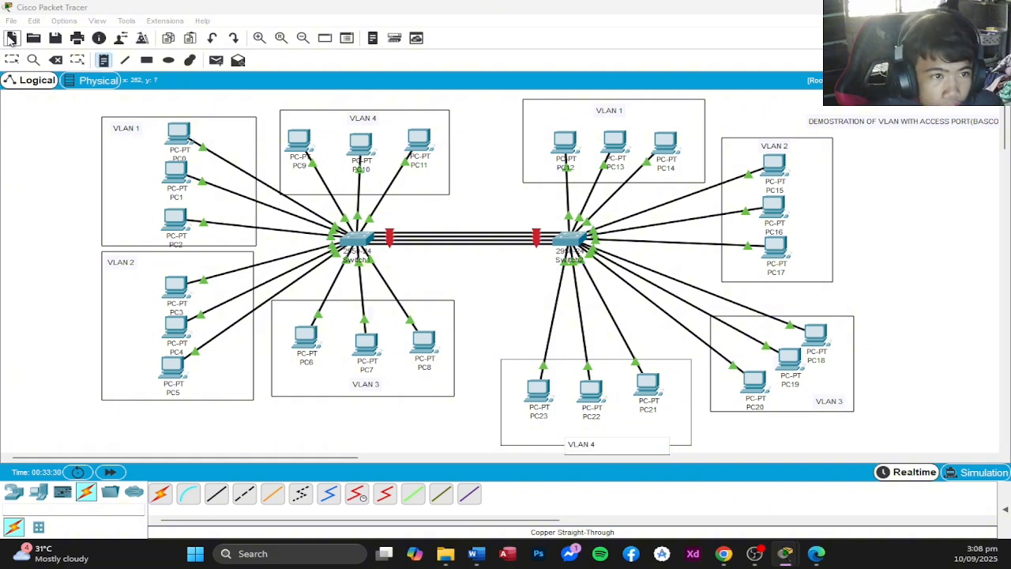
click(63, 183)
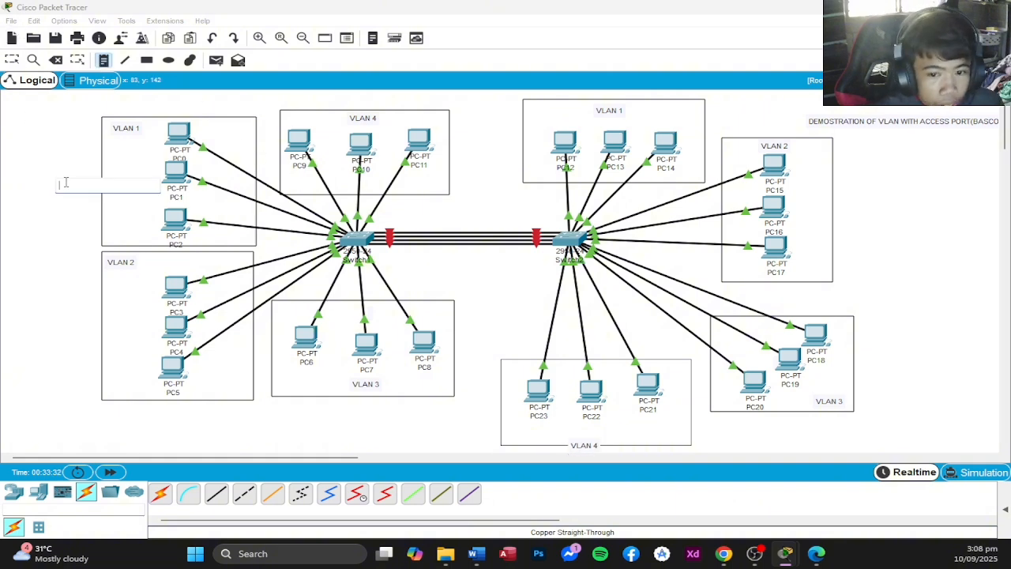
click(12, 60)
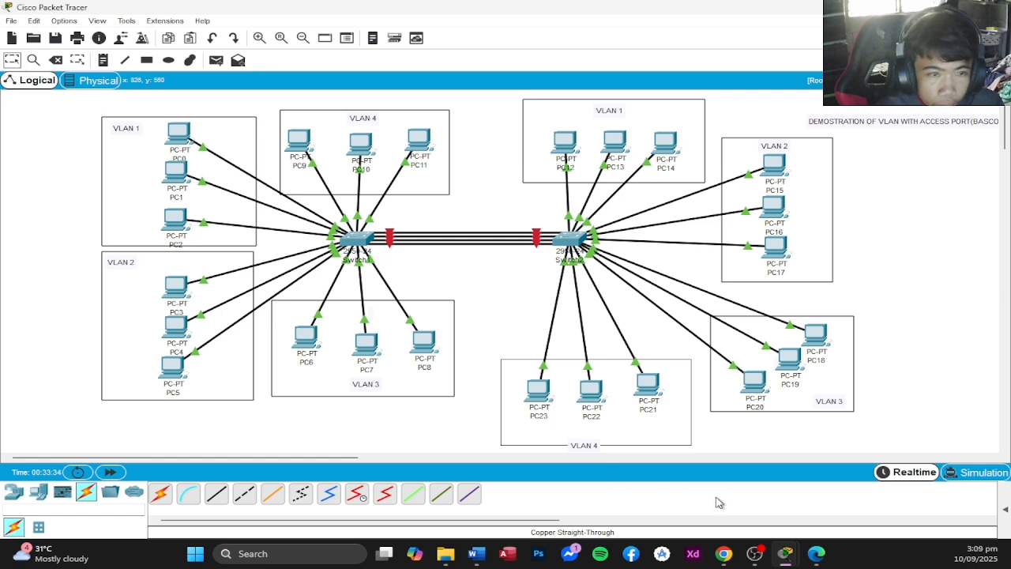
mouse_move(592, 449)
mouse_down()
mouse_move(588, 441)
mouse_move(602, 440)
mouse_up()
drag(591, 402, 591, 403)
drag(650, 389, 653, 396)
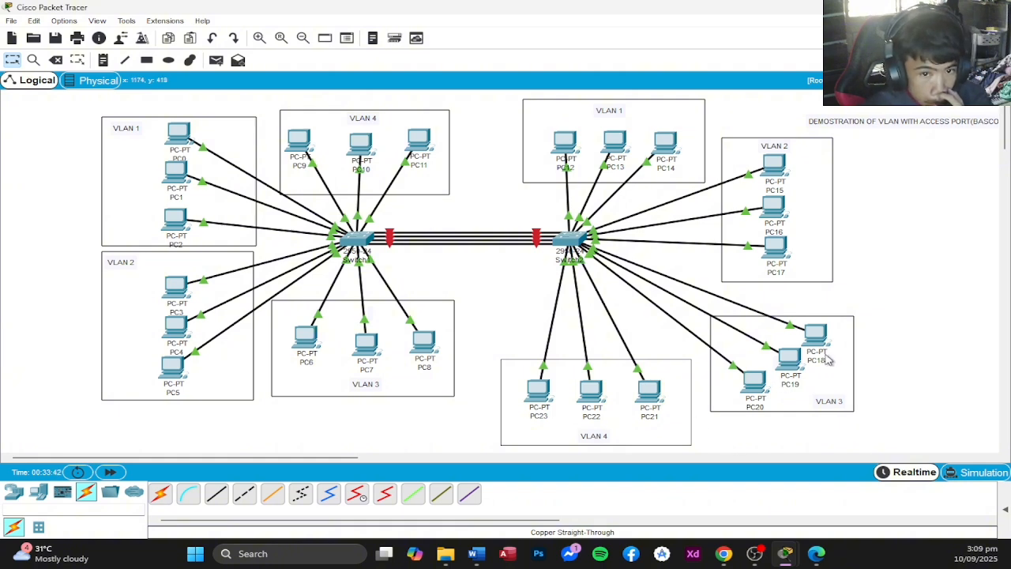
scroll(540, 384, down, 3)
scroll(524, 384, up, 2)
scroll(481, 372, down, 2)
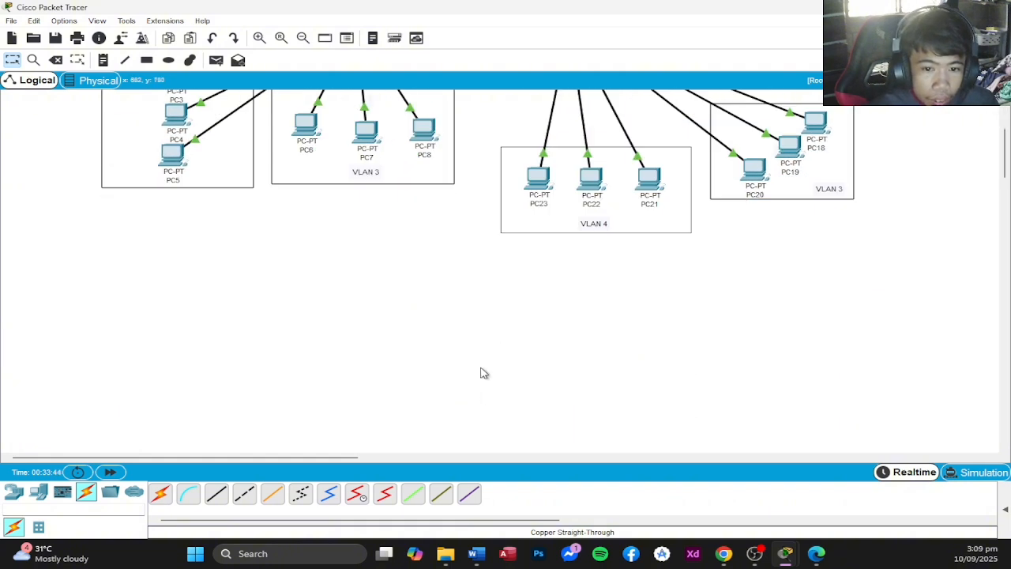
scroll(529, 335, up, 3)
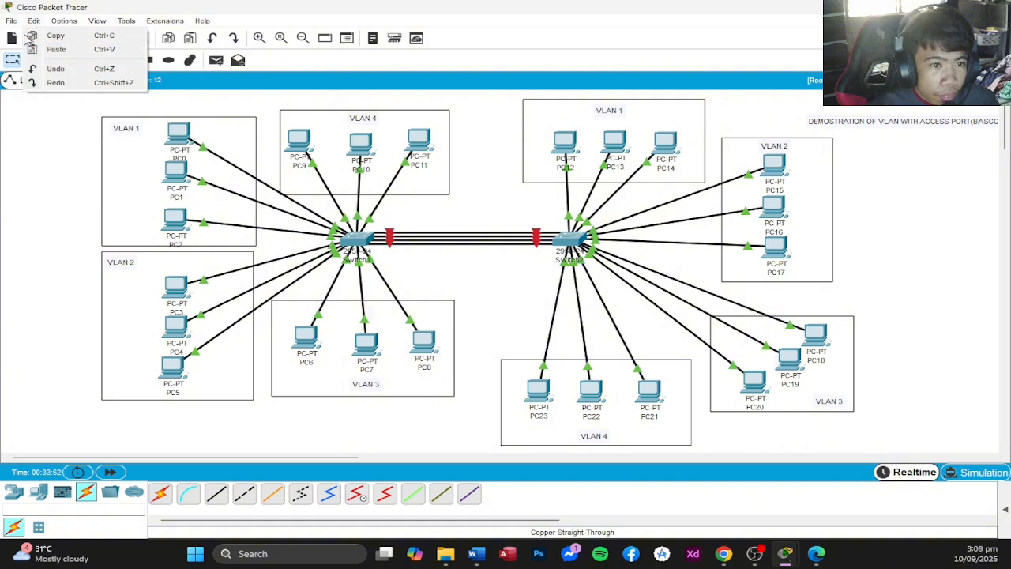
Start saving the topology, create a folder in Downloads named with the author's surname, and open it as the save location.
click(35, 93)
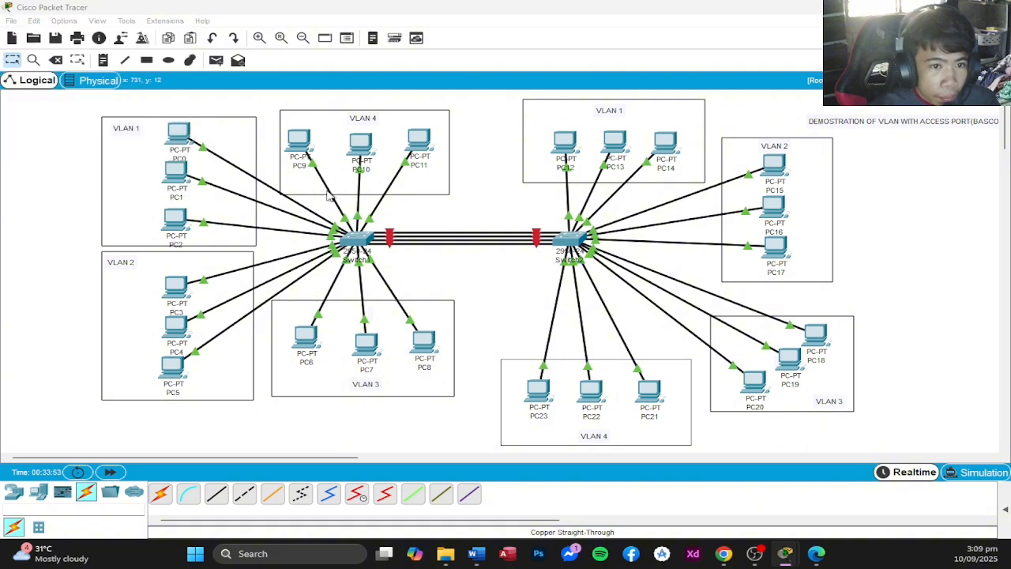
scroll(55, 158, up, 3)
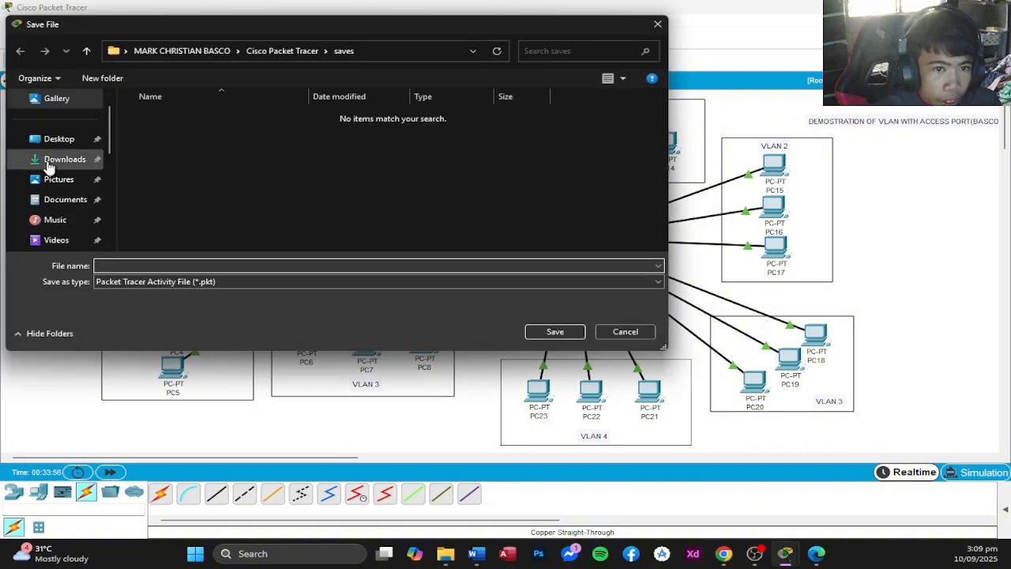
click(49, 161)
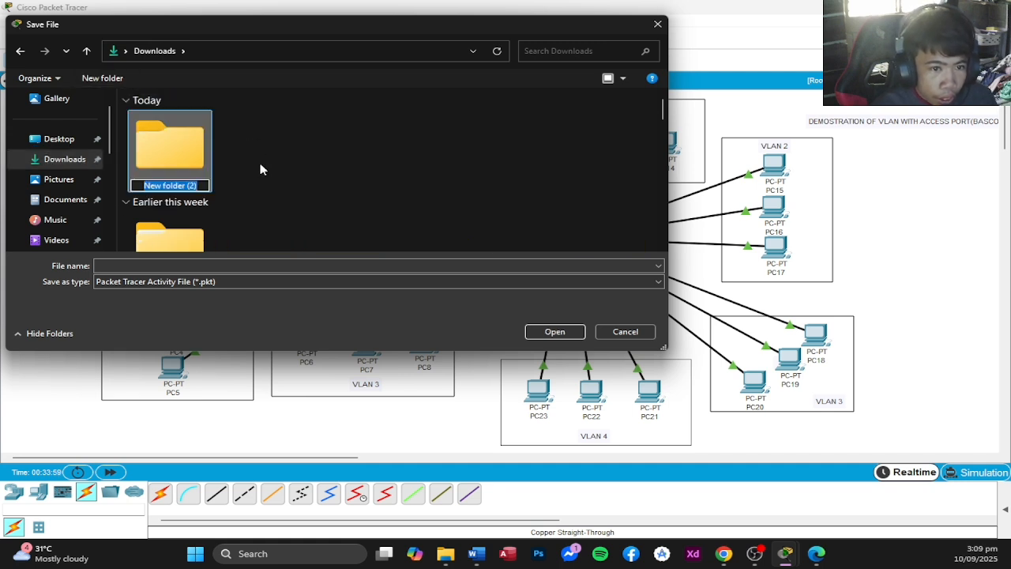
text(b)
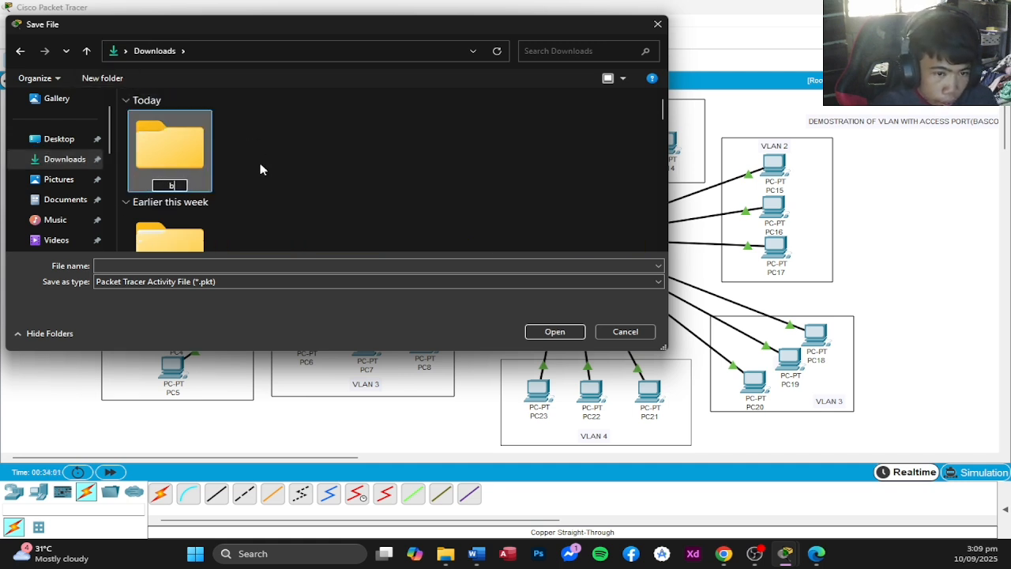
key(BackSpace)
text(BASCO)
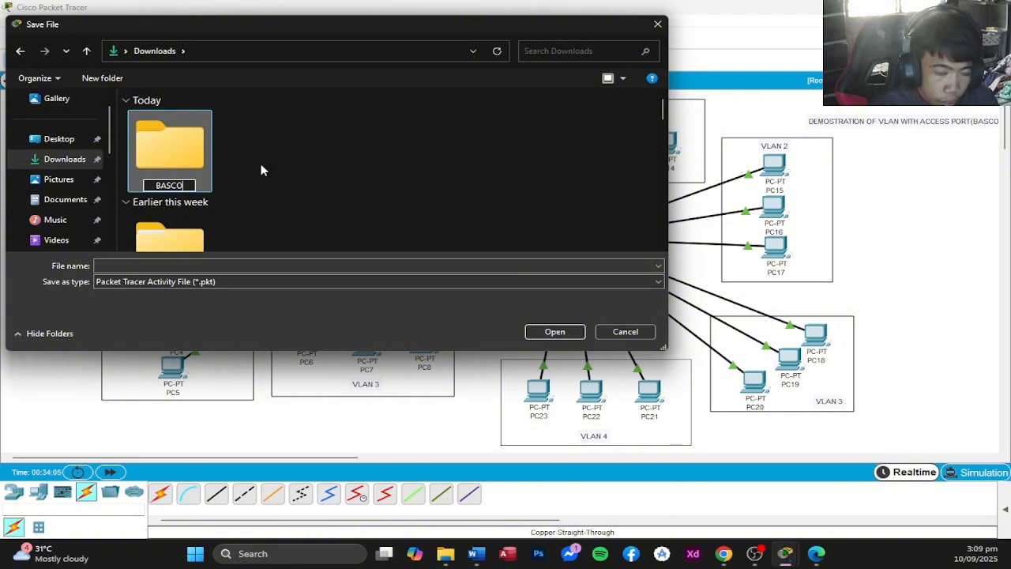
key(Return)
double_click(200, 144)
click(456, 264)
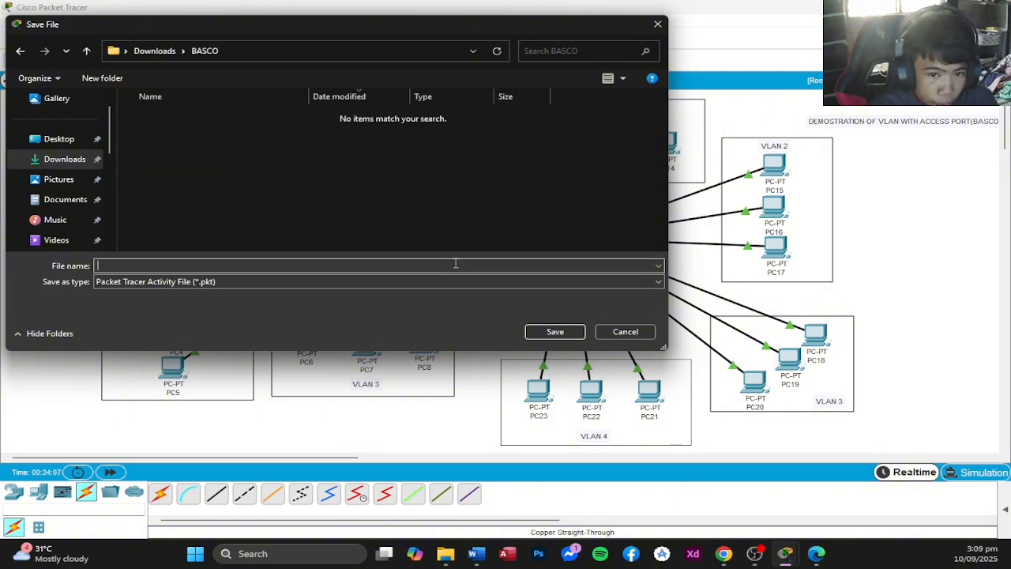
text(BASCO)
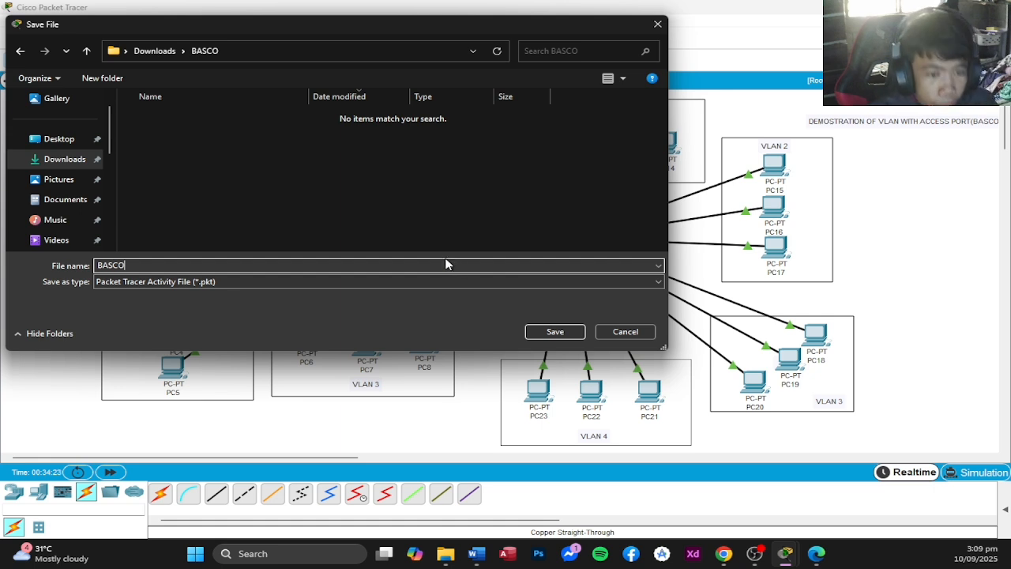
text(_ACCE)
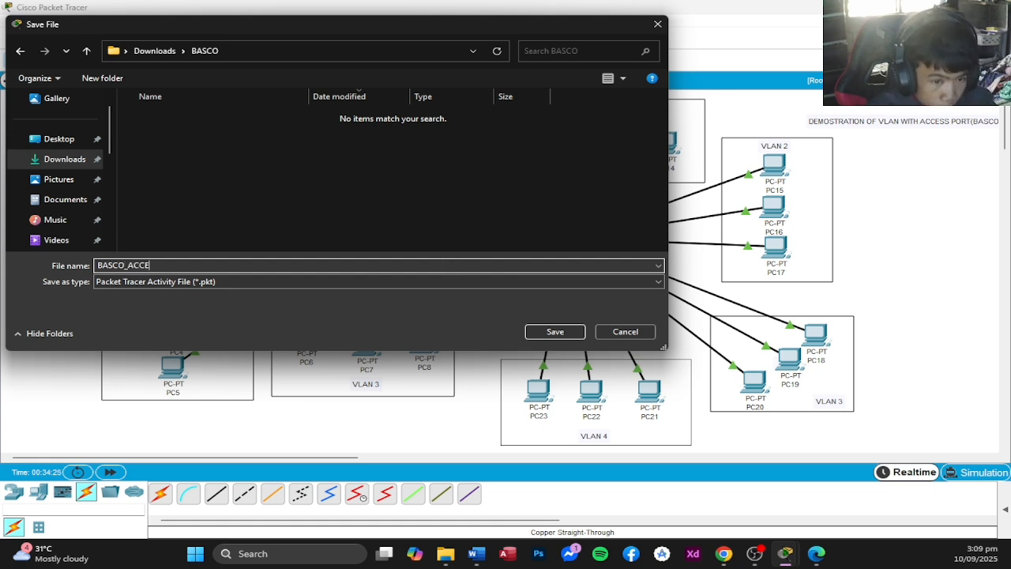
text(SSPORT)
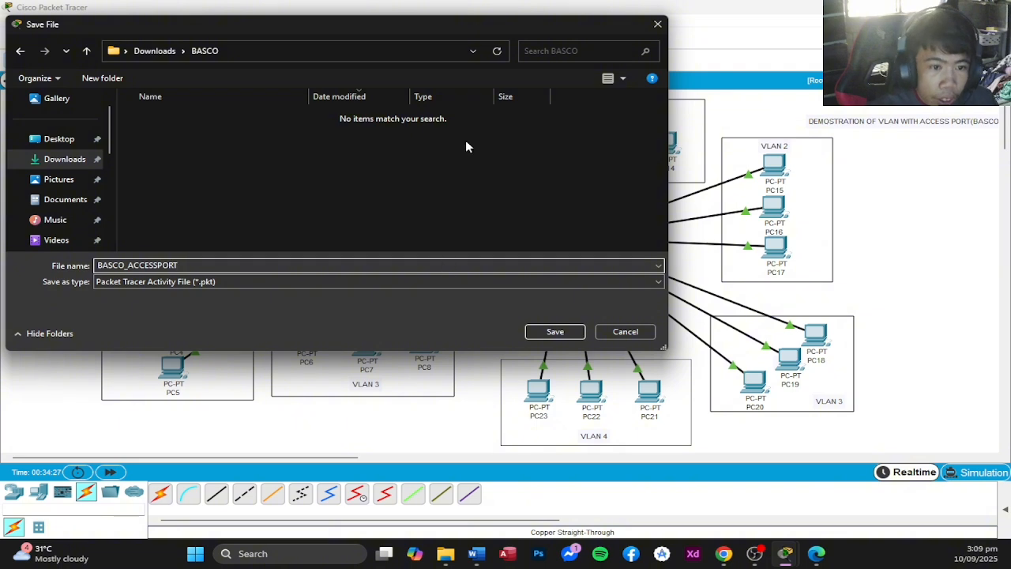
key(Left)
key(Left)
key(Left)
key(Left)
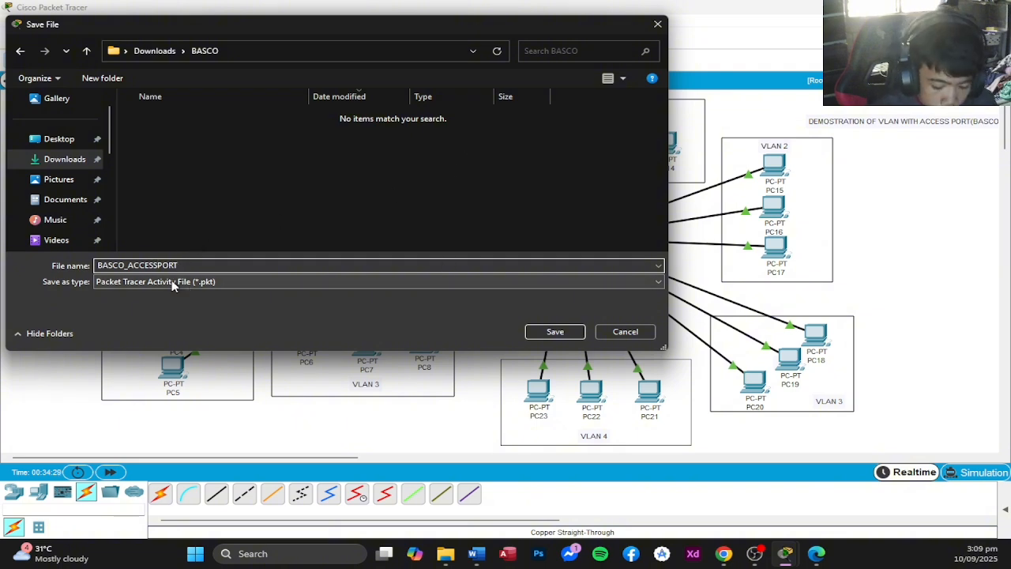
text(_)
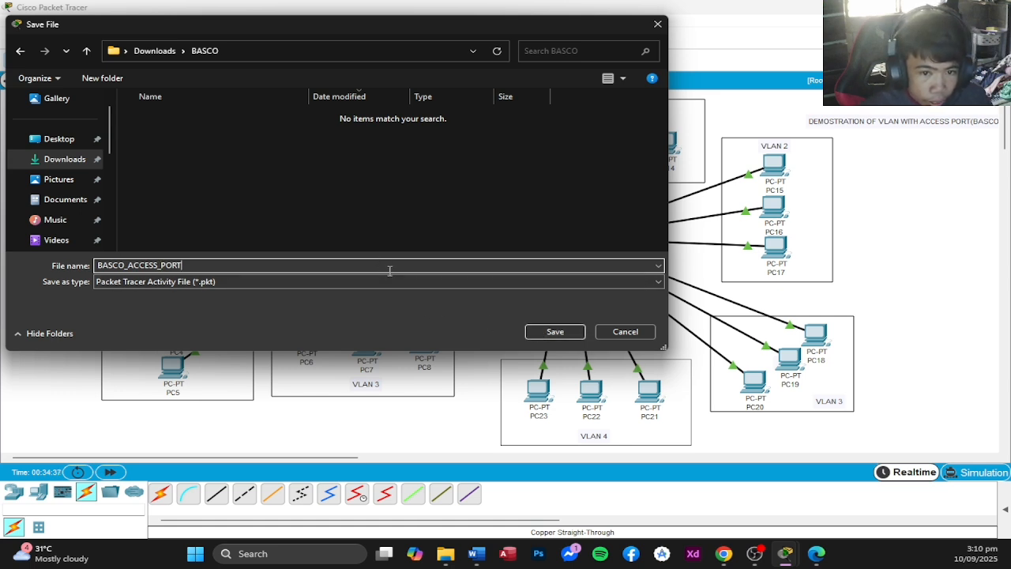
key(BackSpace)
key(BackSpace)
key(BackSpace)
key(BackSpace)
key(BackSpace)
key(BackSpace)
key(BackSpace)
key(BackSpace)
key(BackSpace)
key(BackSpace)
key(BackSpace)
key(BackSpace)
key(BackSpace)
key(BackSpace)
key(BackSpace)
key(BackSpace)
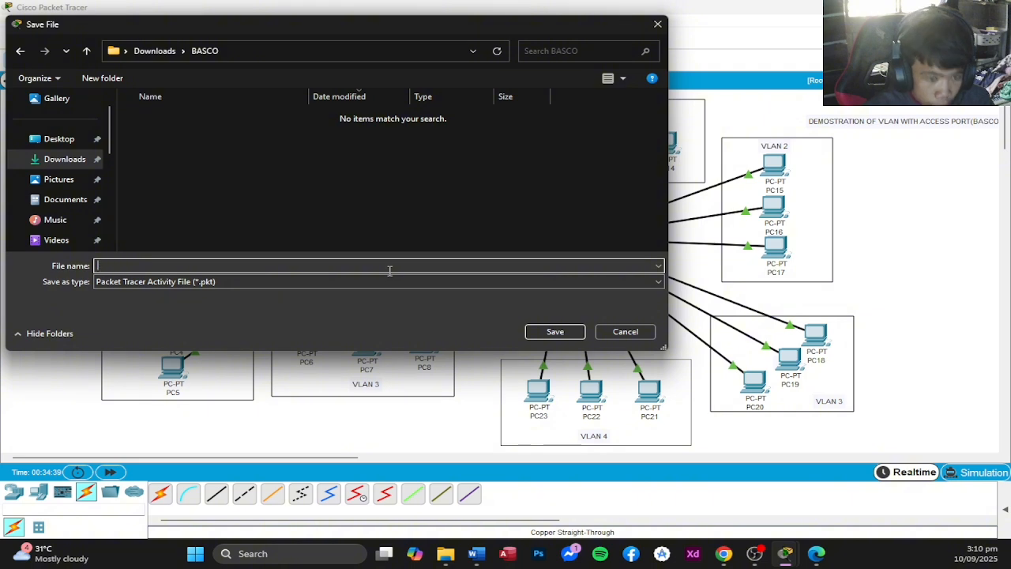
Save the file as "DEMONSTRATION OF ACCESS PORT" followed by the author's surname in parentheses, and dismiss the guest save notice.
text(DEMONSTAR)
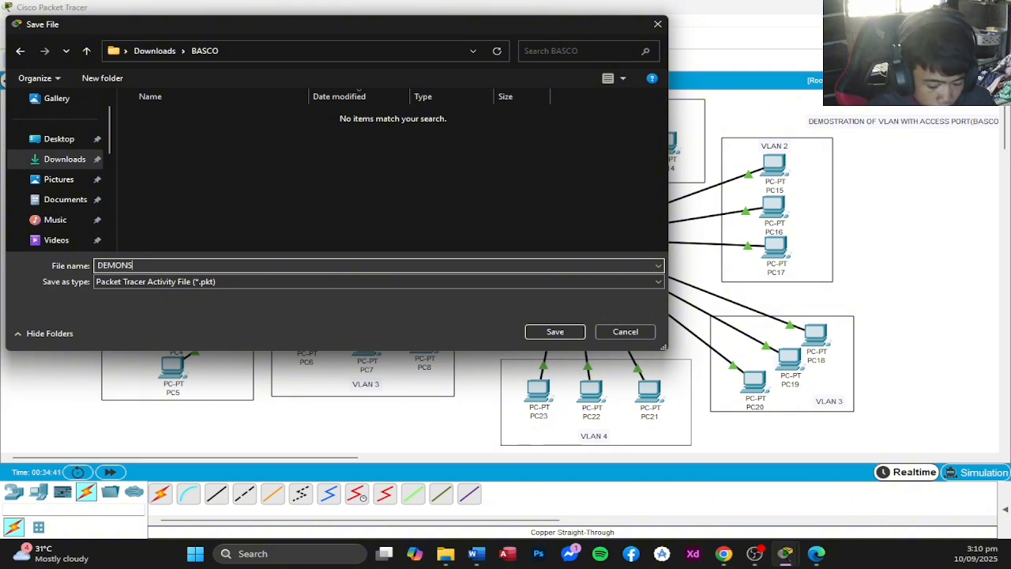
key(BackSpace)
key(BackSpace)
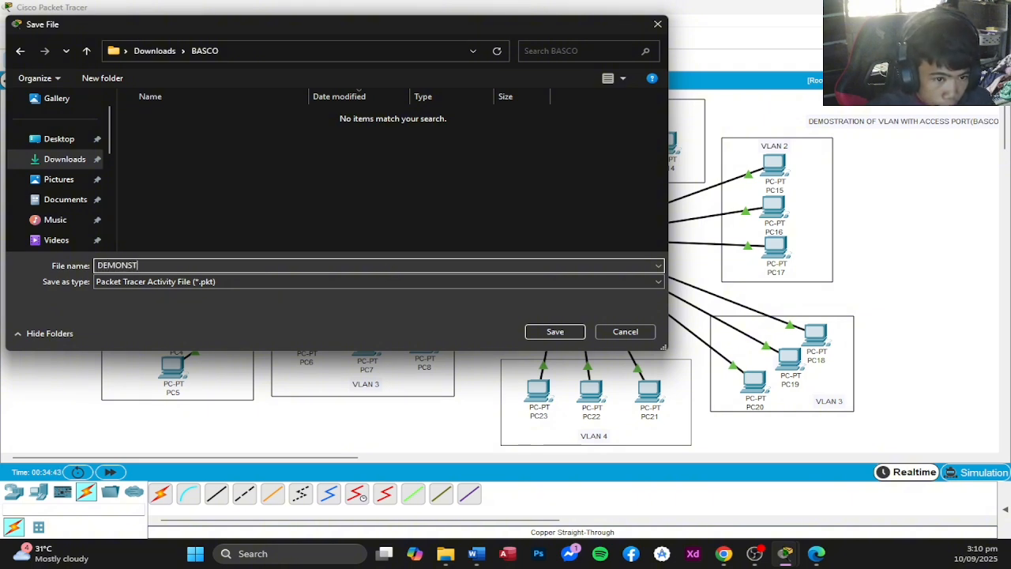
text(RATION)
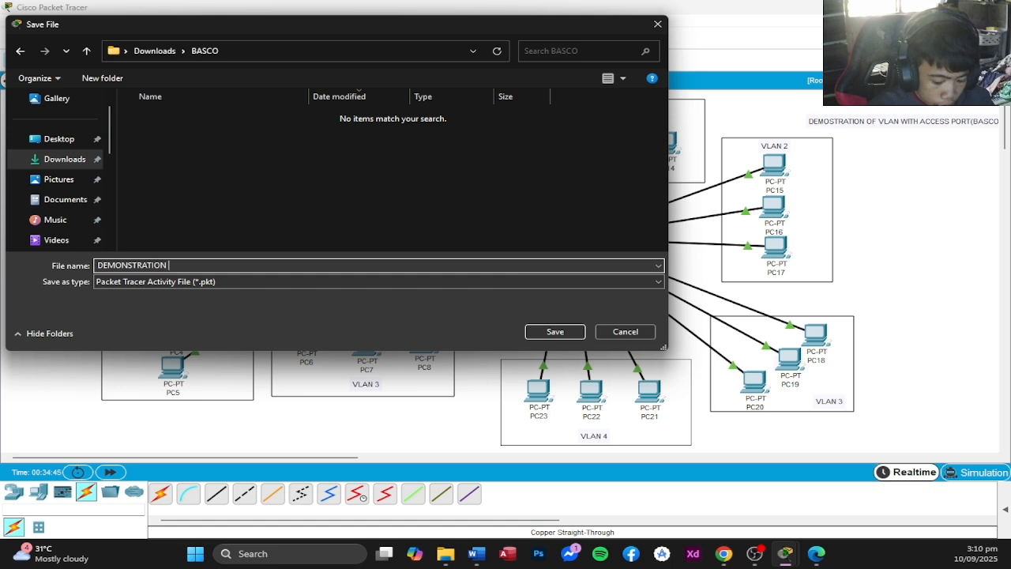
text( OF ACC)
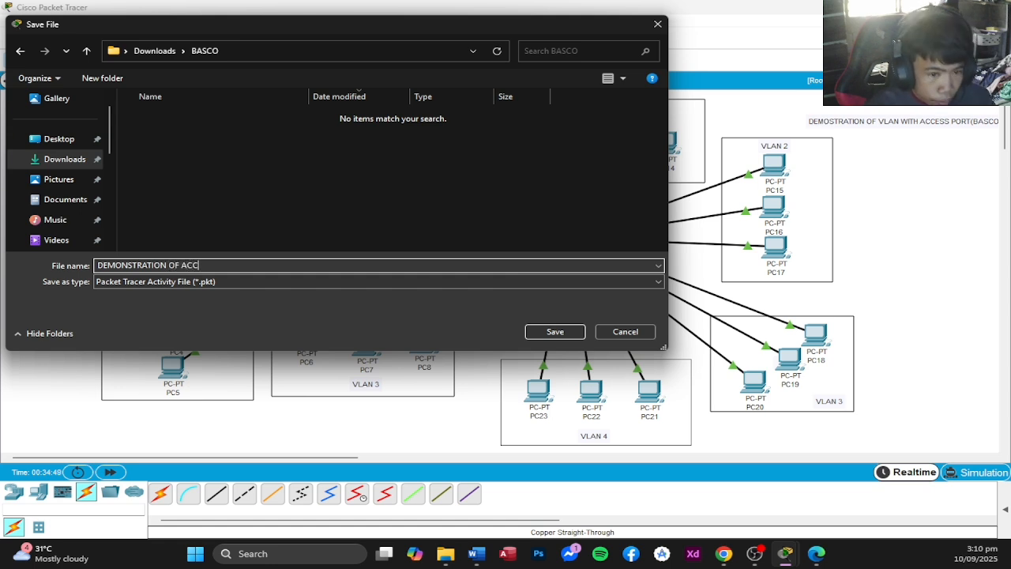
text(ESS PORT()
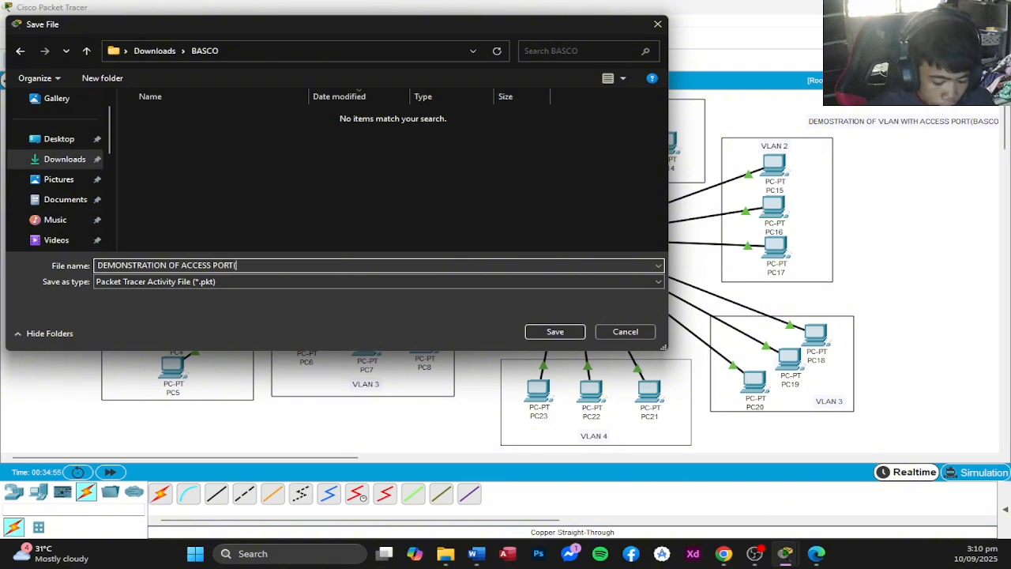
text(BASCO)
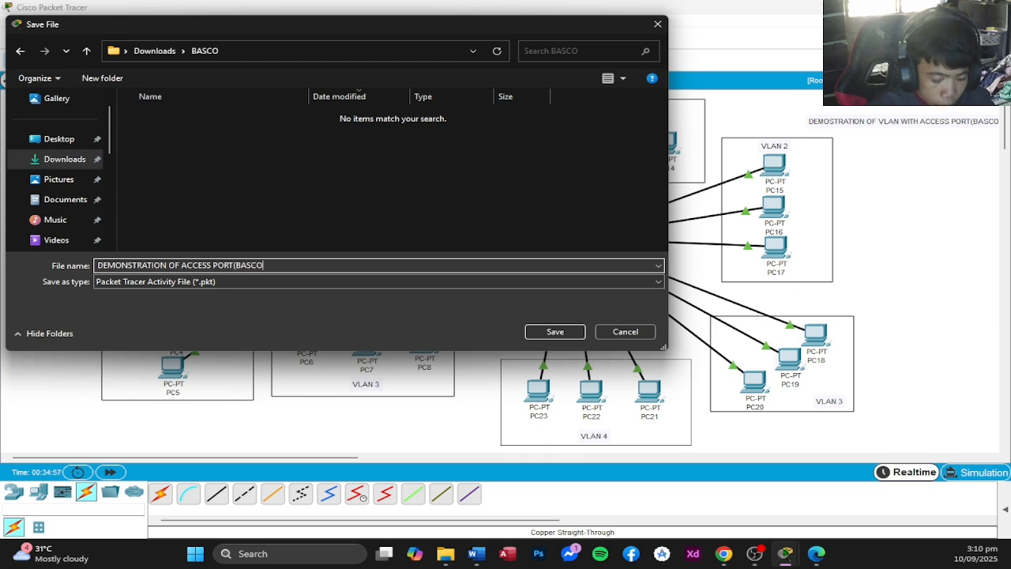
text())
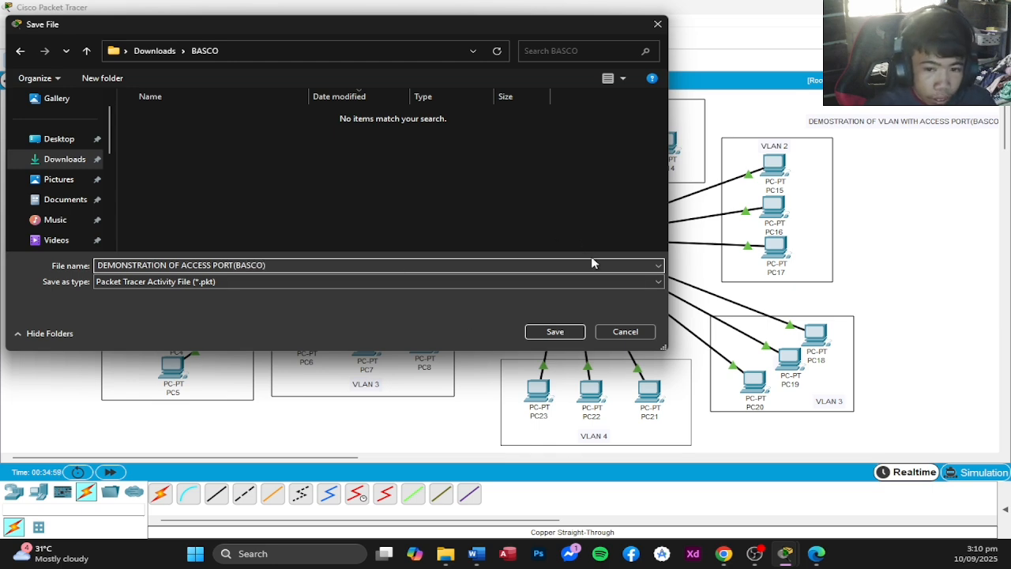
click(574, 331)
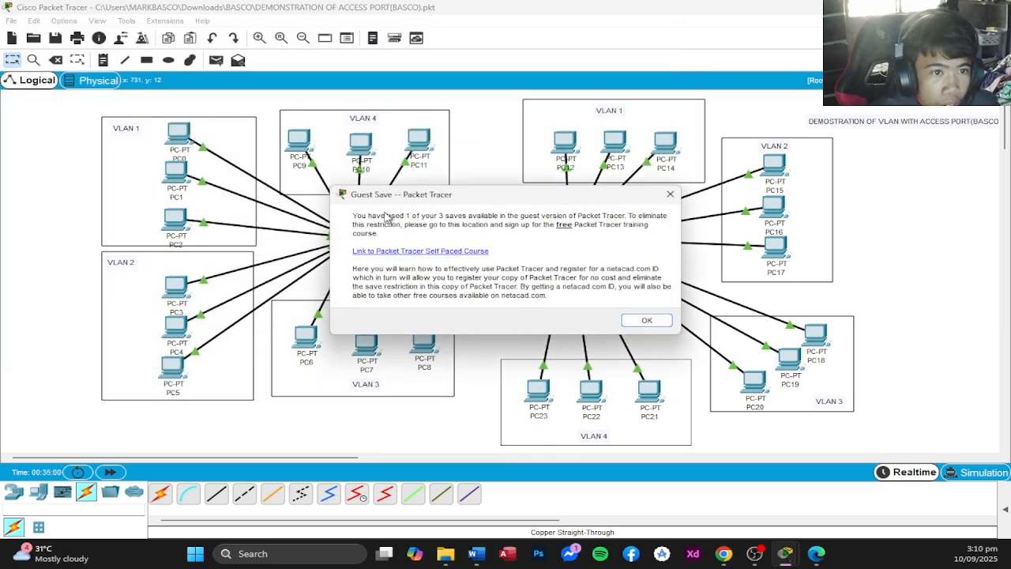
click(635, 317)
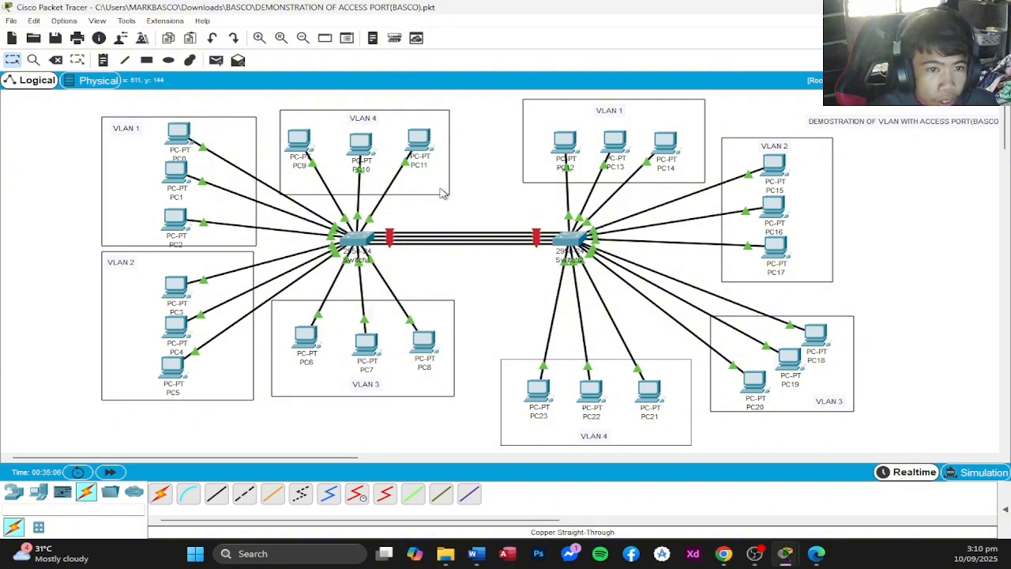
Delete all the parallel cables running between the two switches, and return to the selection tool.
click(54, 63)
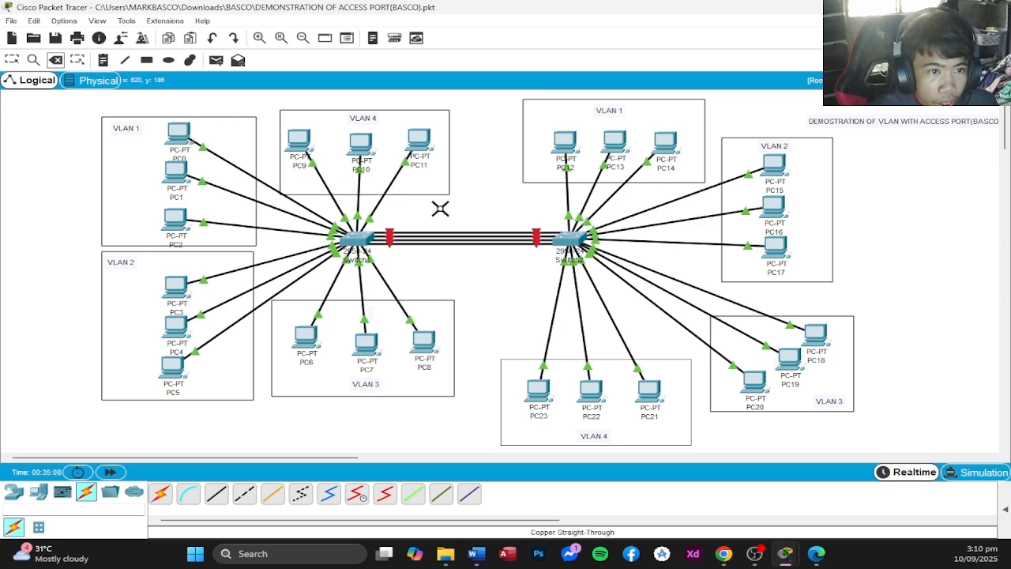
click(454, 230)
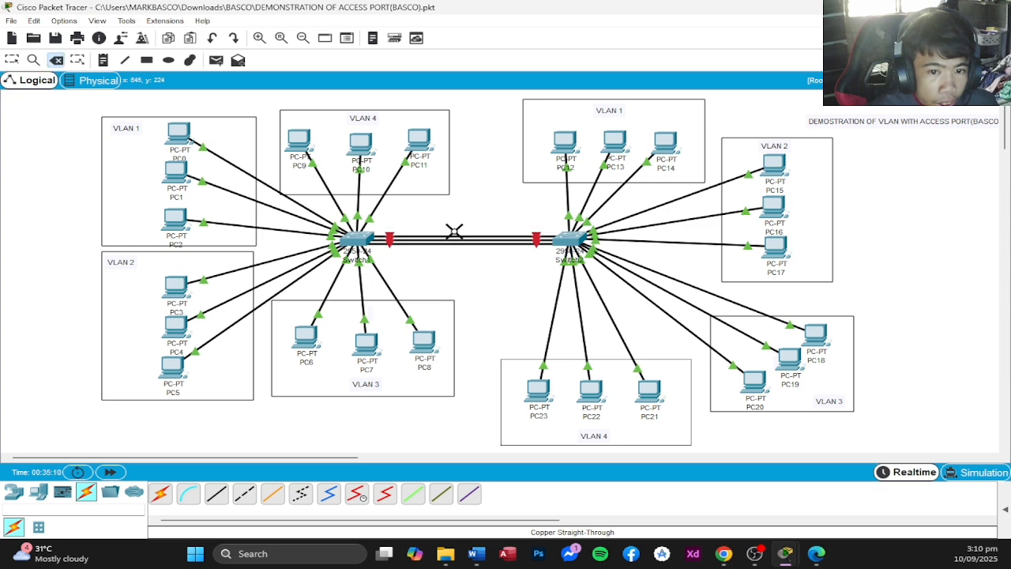
click(458, 234)
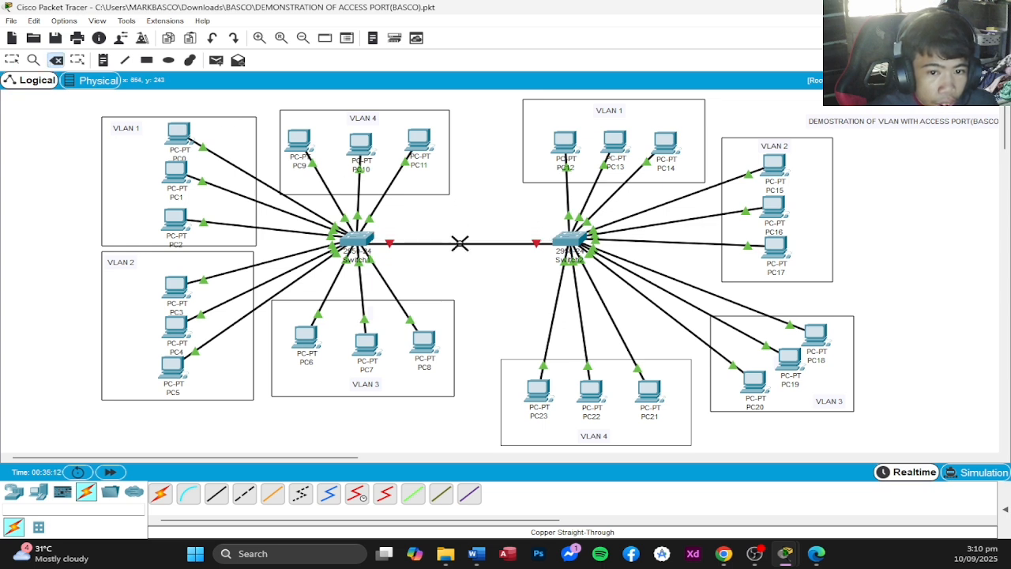
click(458, 241)
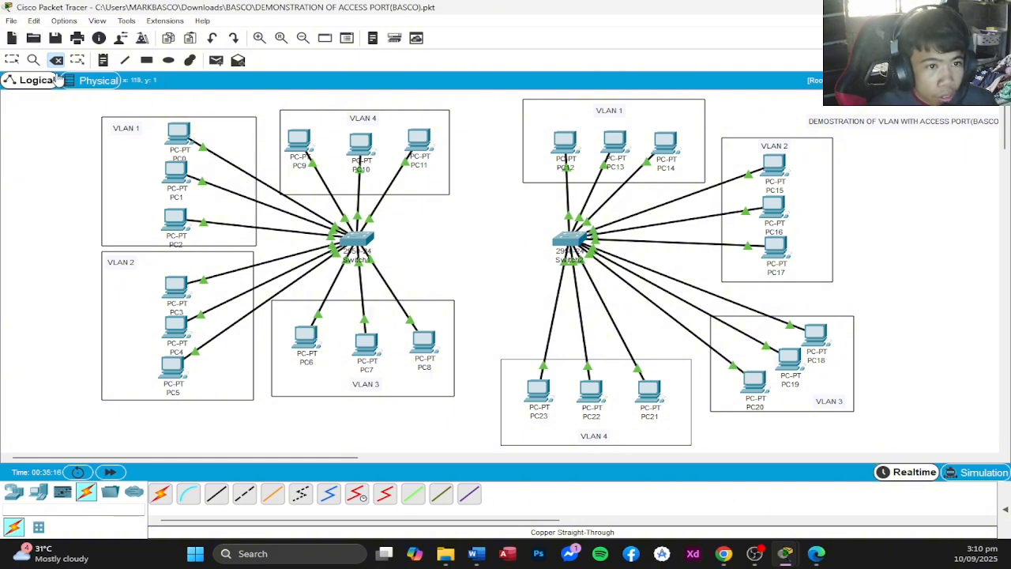
click(12, 60)
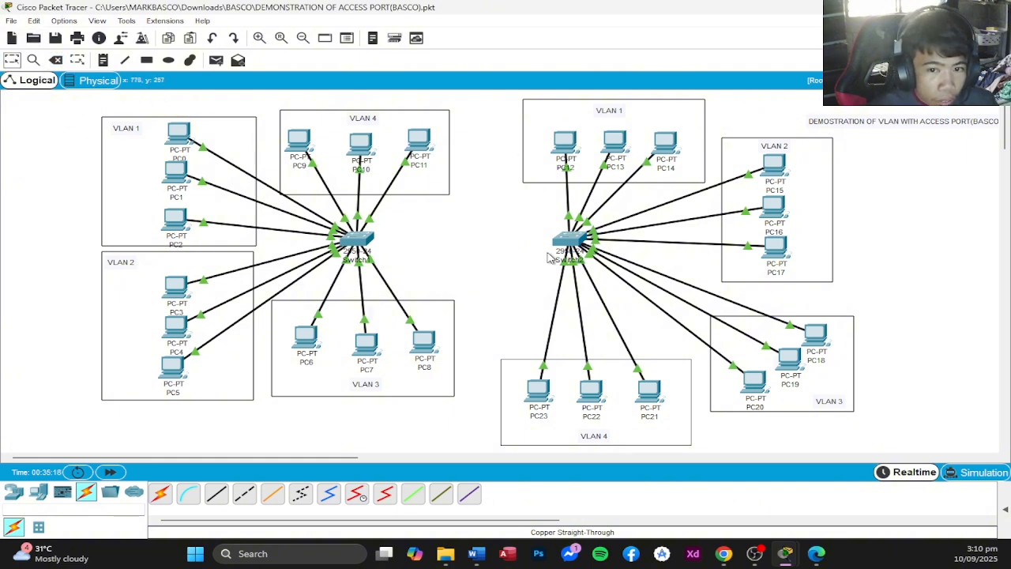
Connect the two switches with a single copper straight-through cable, using port FastEthernet0/21 on each switch.
click(227, 496)
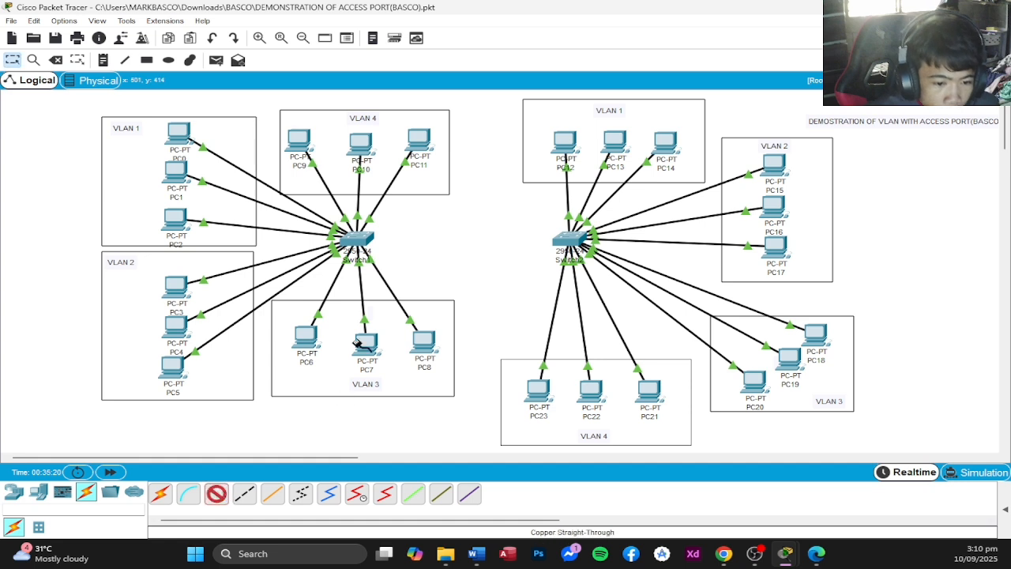
click(357, 242)
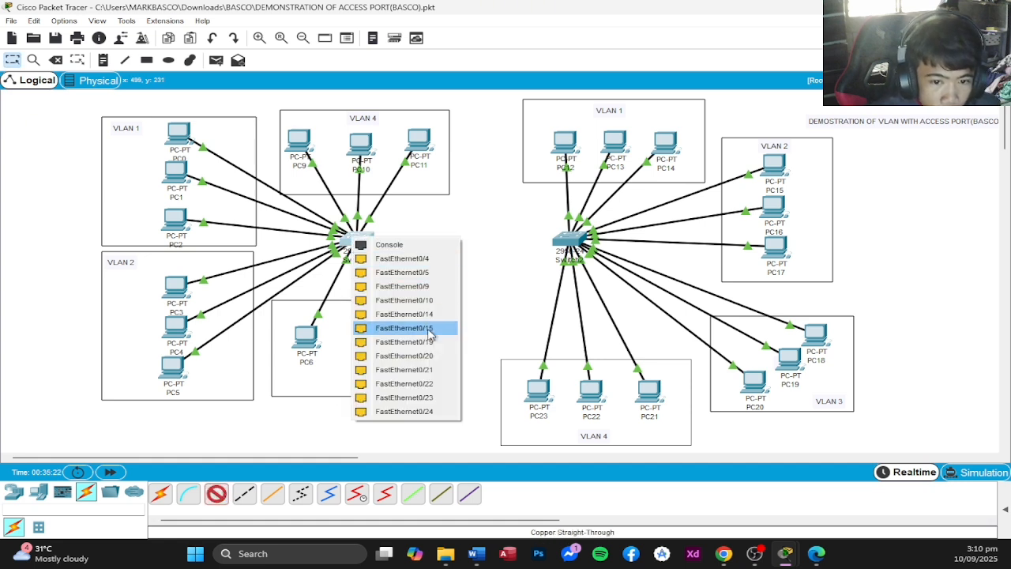
click(426, 376)
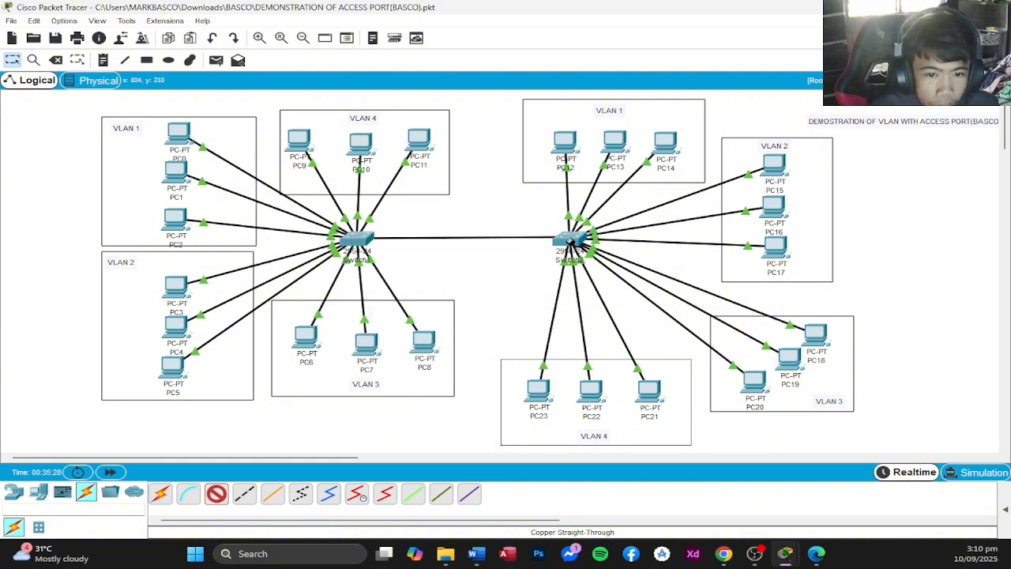
click(562, 237)
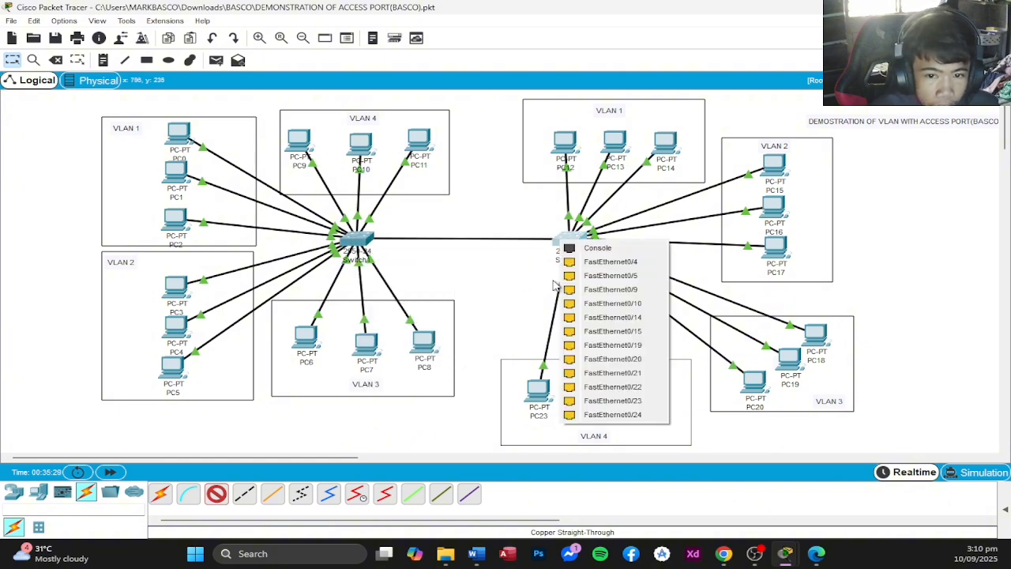
click(599, 374)
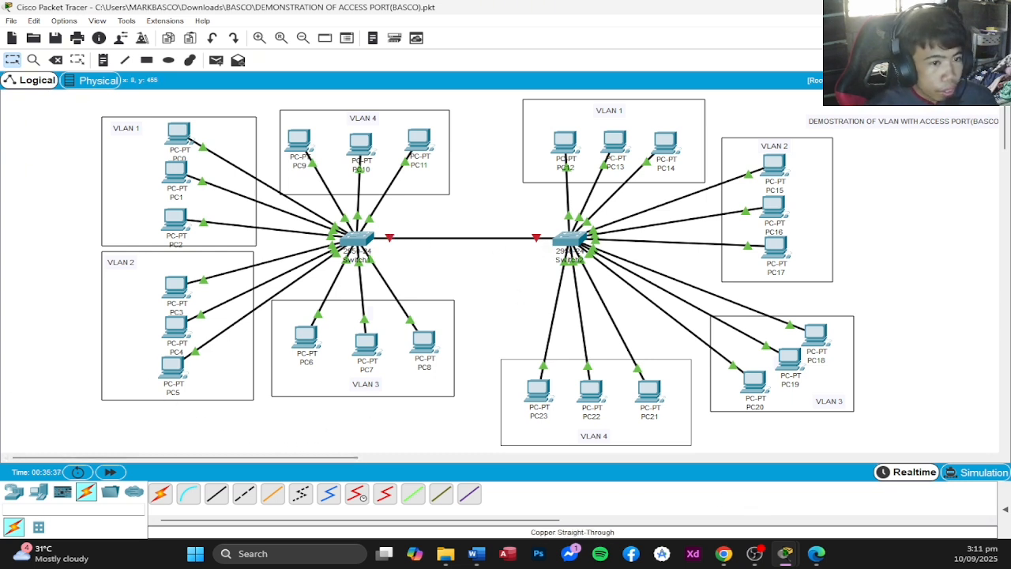
Save a copy of the topology as "DEMONSTRATION OF TRUNK PORT" followed by the author's surname in parentheses, and dismiss the guest save notice.
click(12, 20)
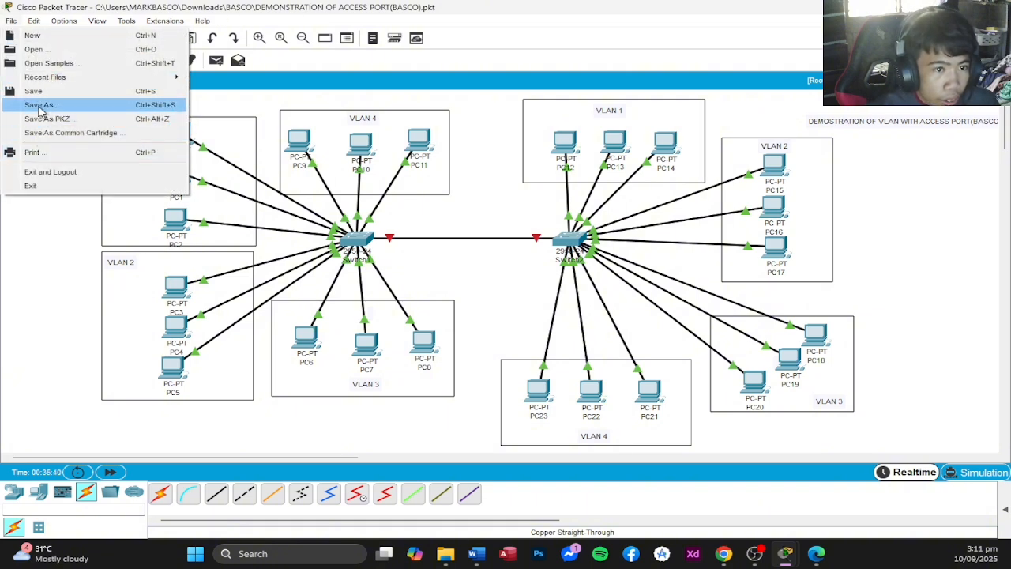
click(38, 105)
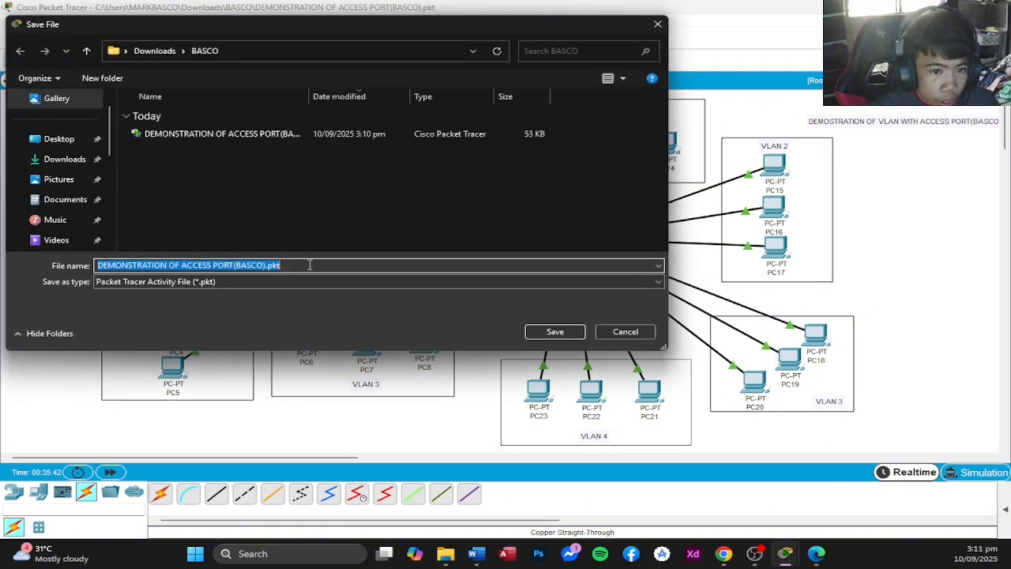
click(269, 269)
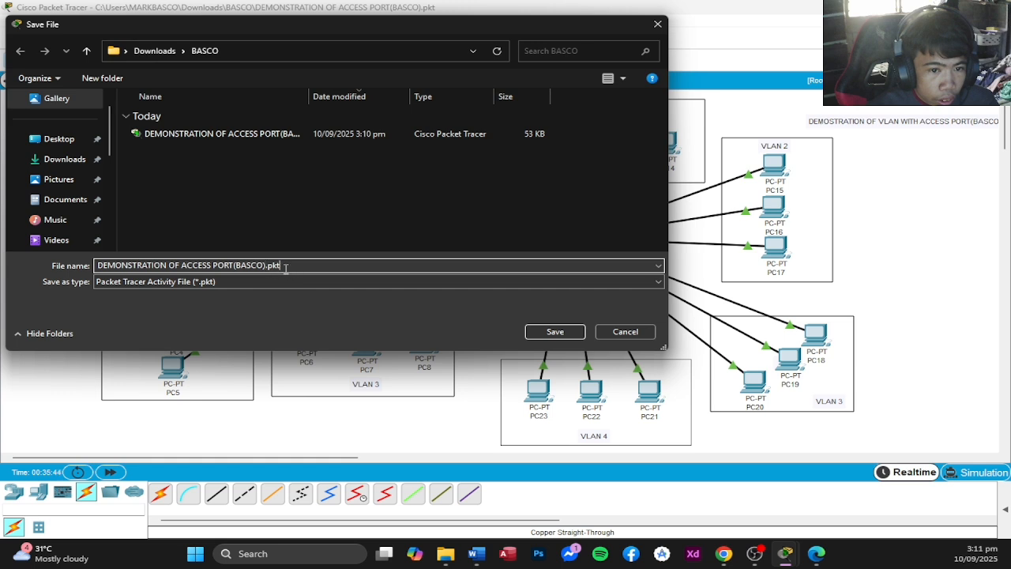
drag(285, 268, 97, 258)
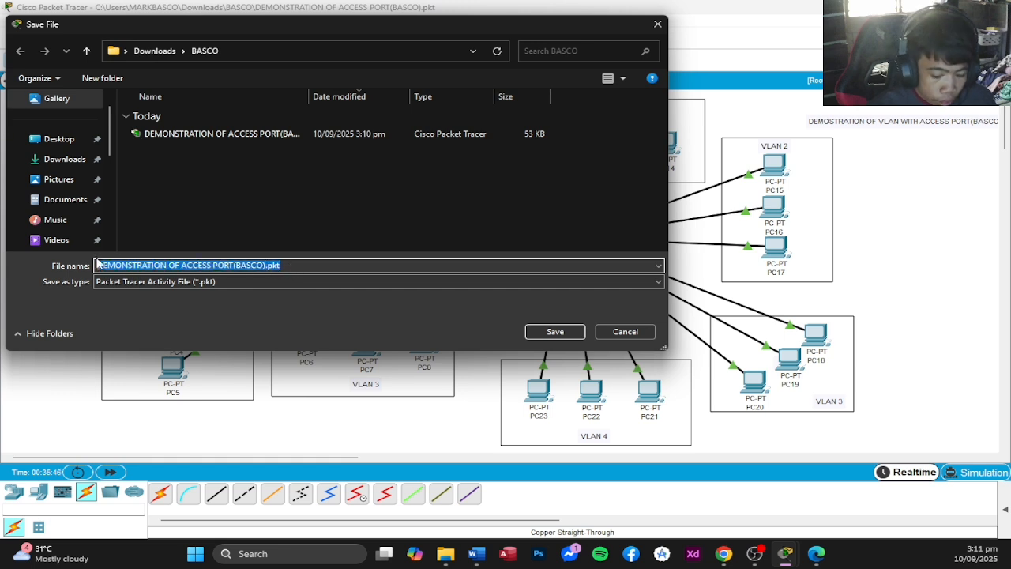
text(DEMOS)
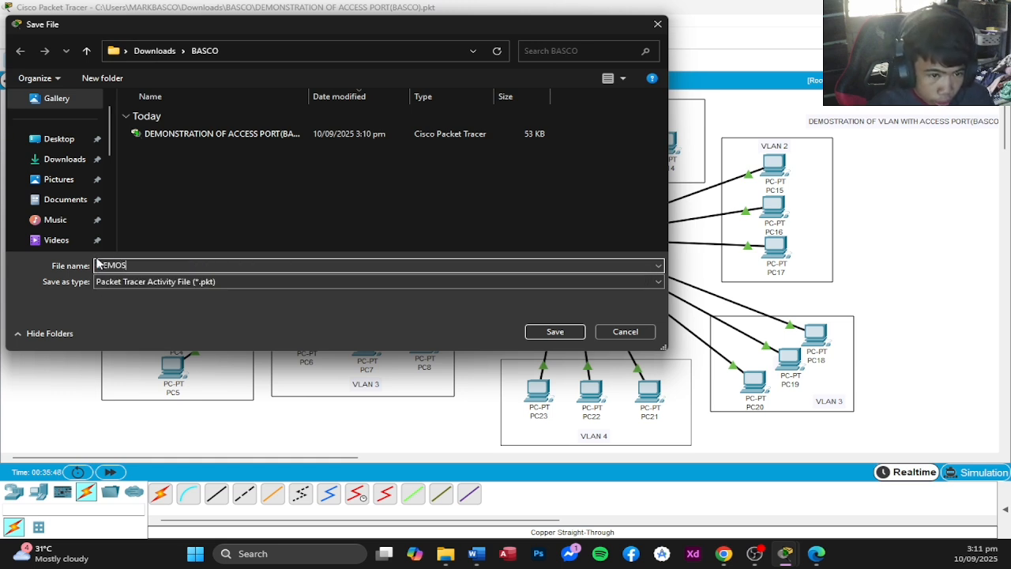
key(BackSpace)
text(NSTRATI)
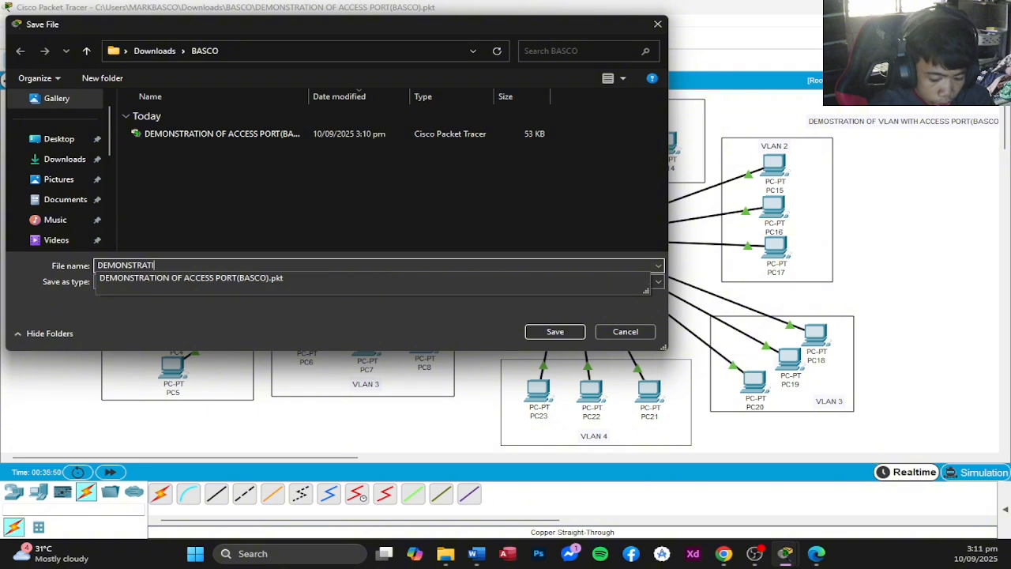
text(ON IOF)
key(BackSpace)
key(BackSpace)
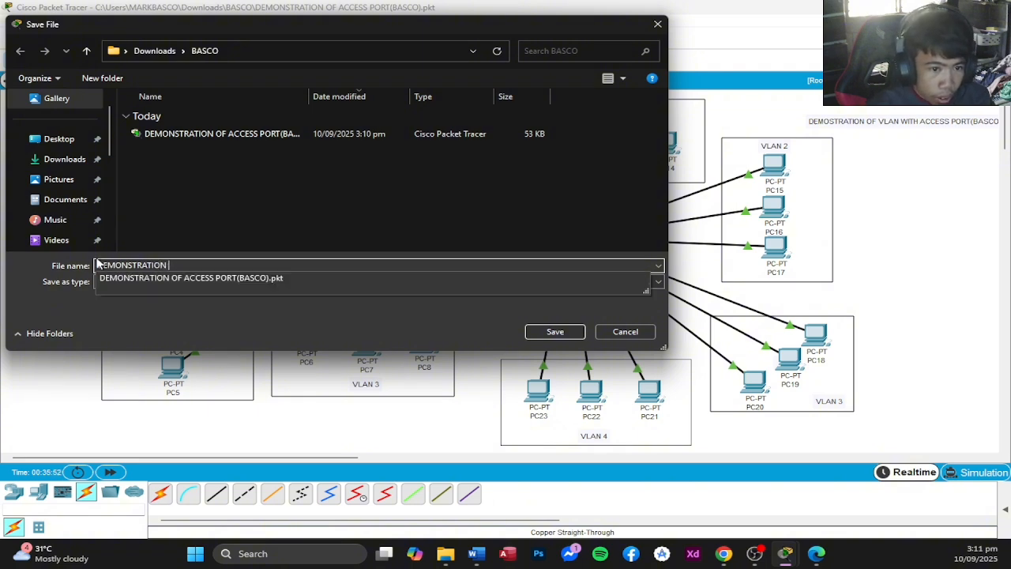
text(OF AC)
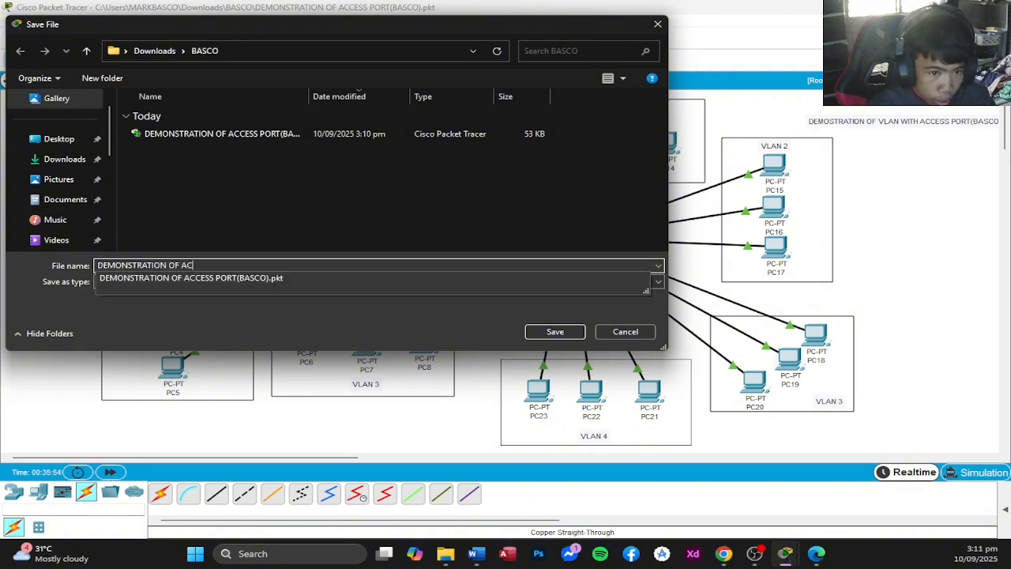
text(CESS POR)
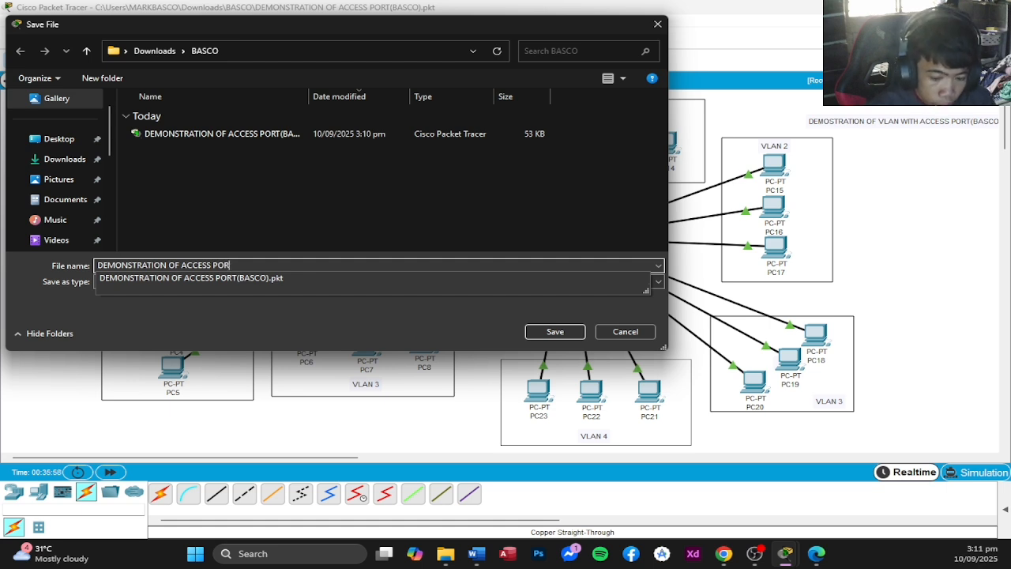
key(BackSpace)
key(BackSpace)
key(BackSpace)
key(BackSpace)
key(BackSpace)
key(BackSpace)
key(BackSpace)
key(BackSpace)
key(BackSpace)
key(BackSpace)
text(TR)
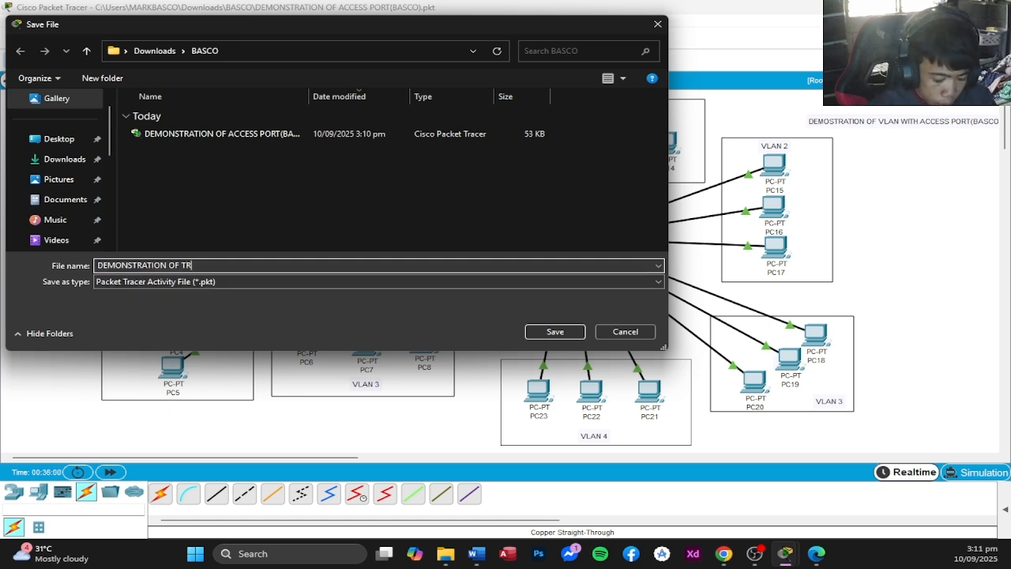
text(UNK )
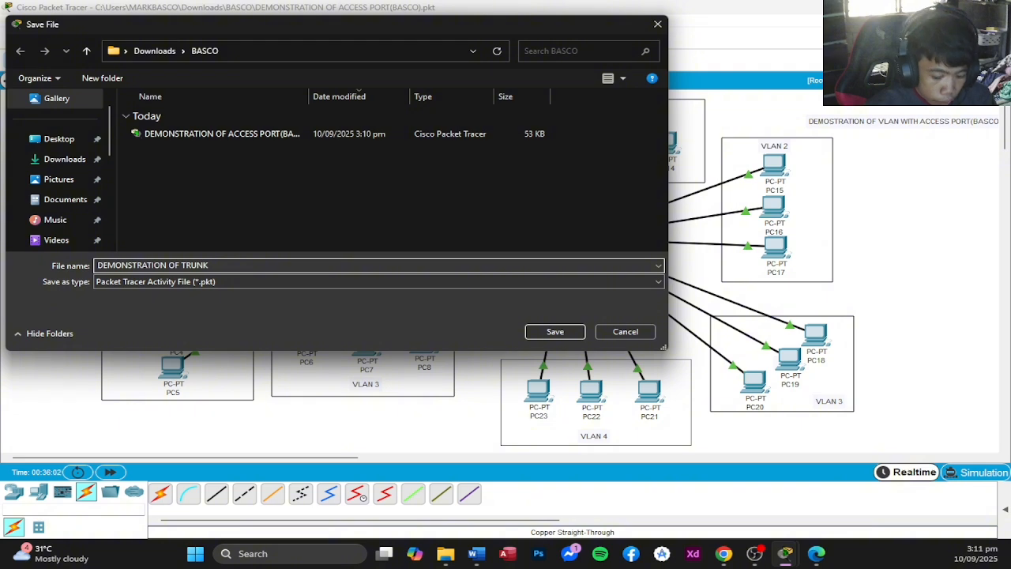
text(PORT(BASCO)
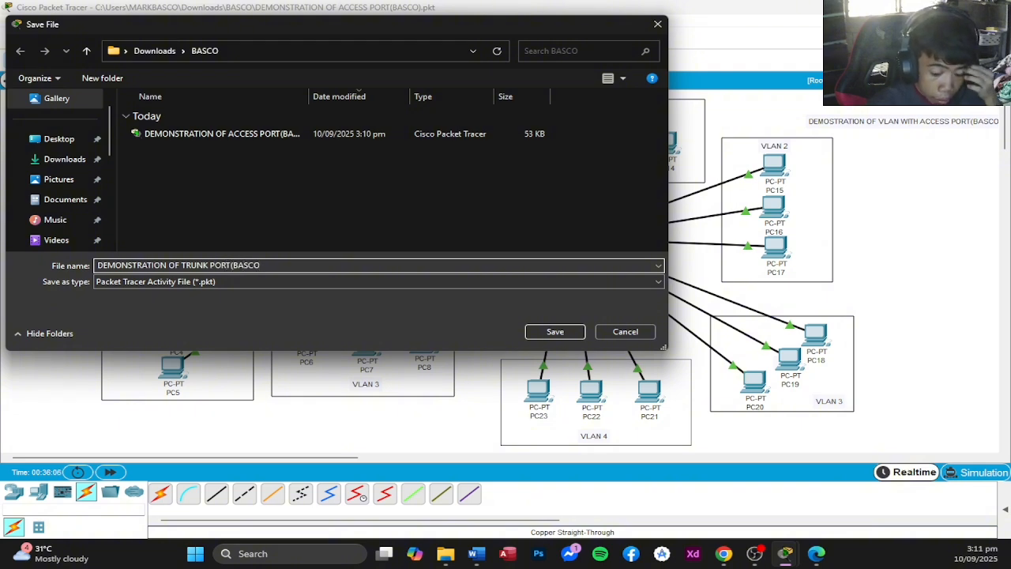
text())
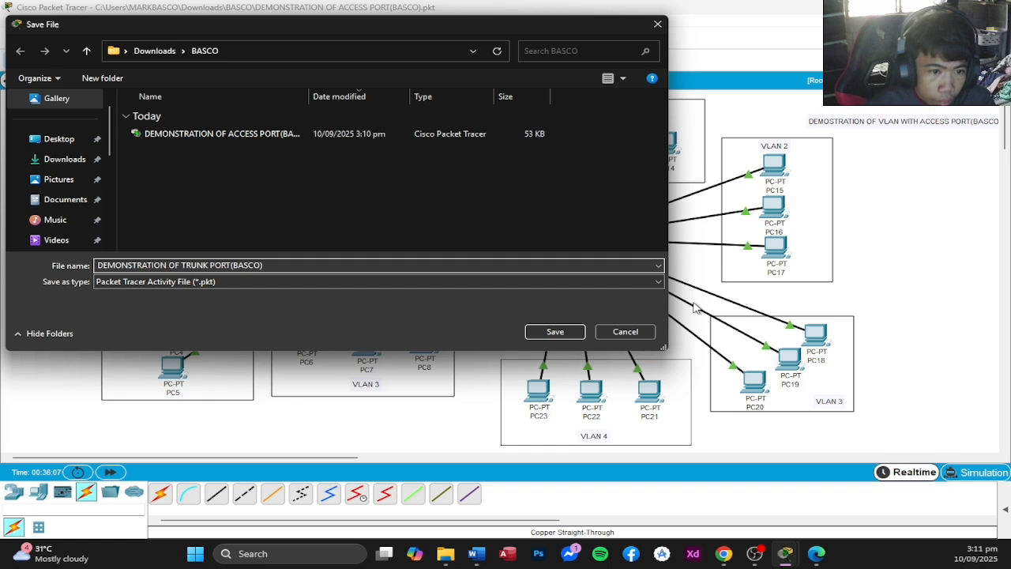
click(555, 331)
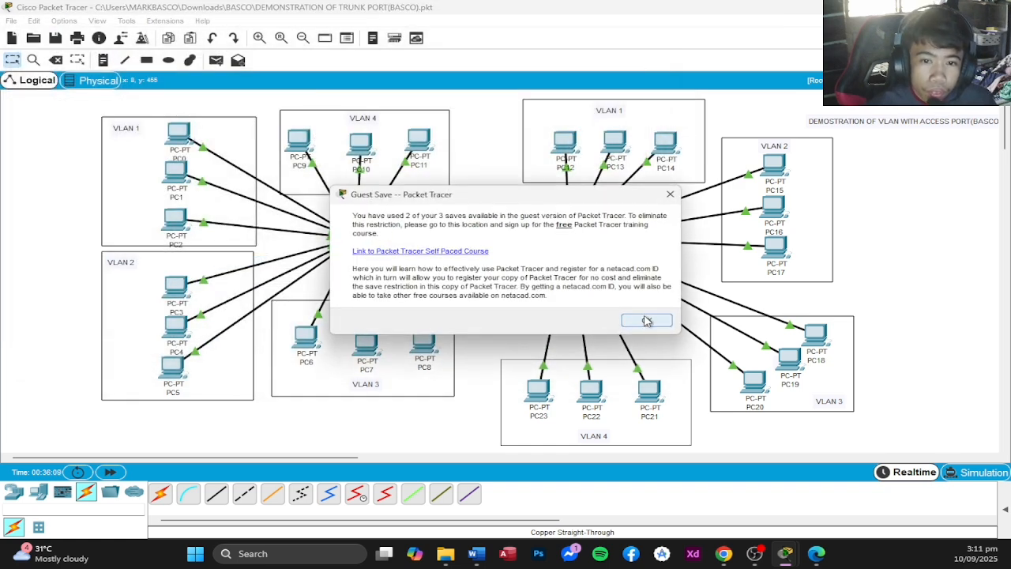
click(644, 319)
Capture a full-screen screenshot of the topology with the single cable between the switches.
scroll(548, 274, down, 3)
scroll(549, 273, up, 3)
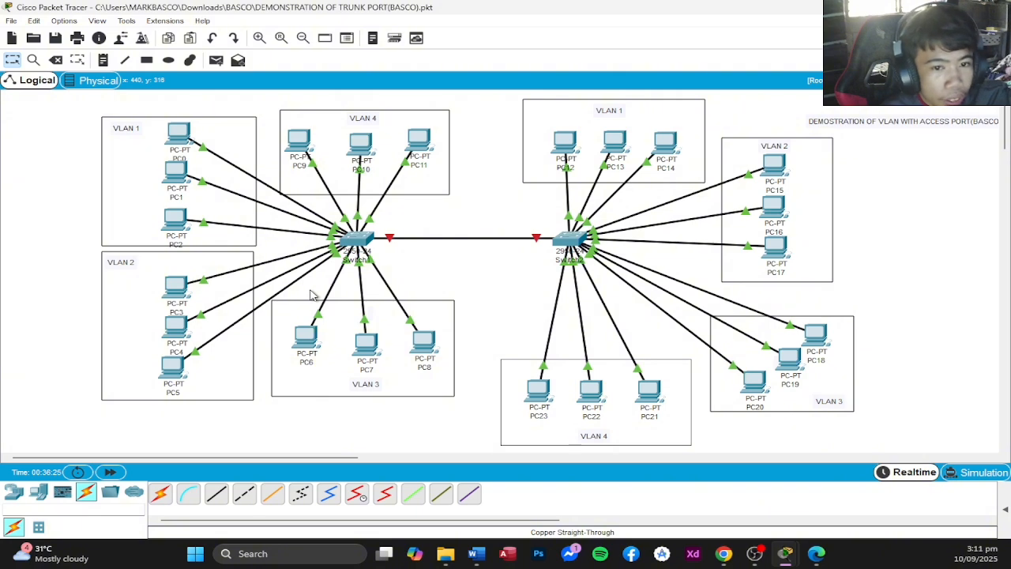
key(super+shift+s)
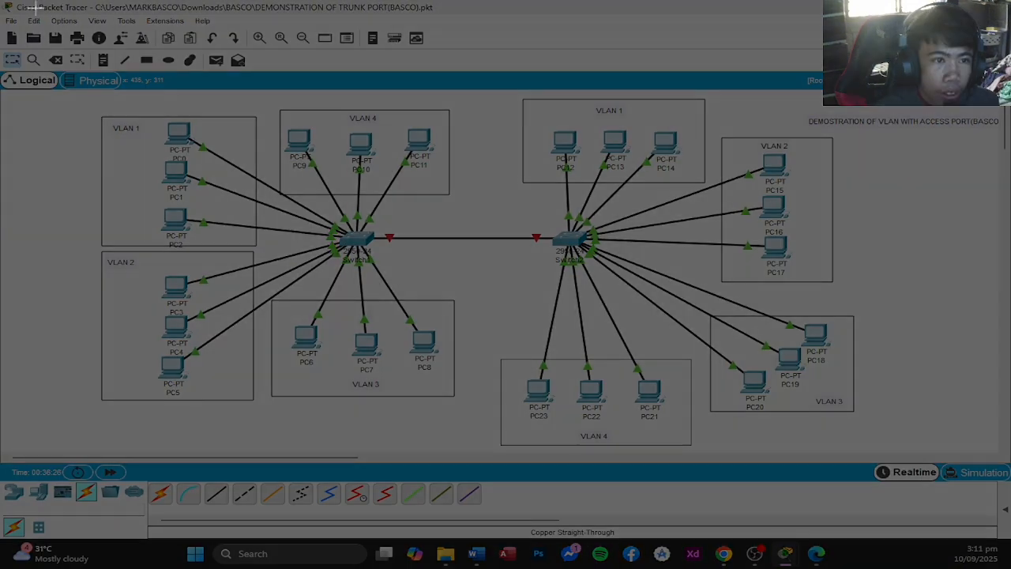
drag(0, 0, 1010, 568)
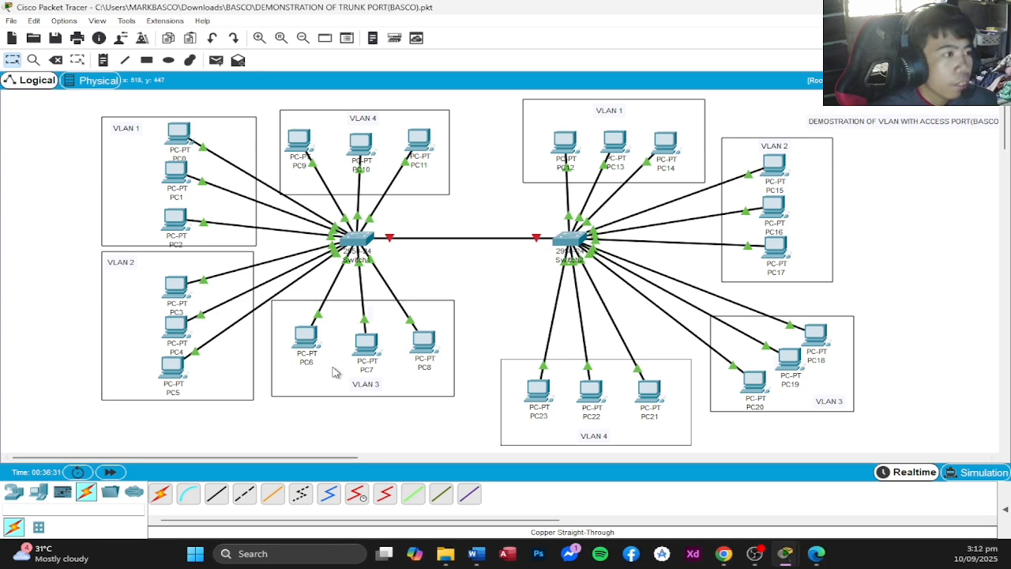
Switch to File Explorer and open the folder named with the author's surname in Downloads.
click(445, 553)
click(91, 180)
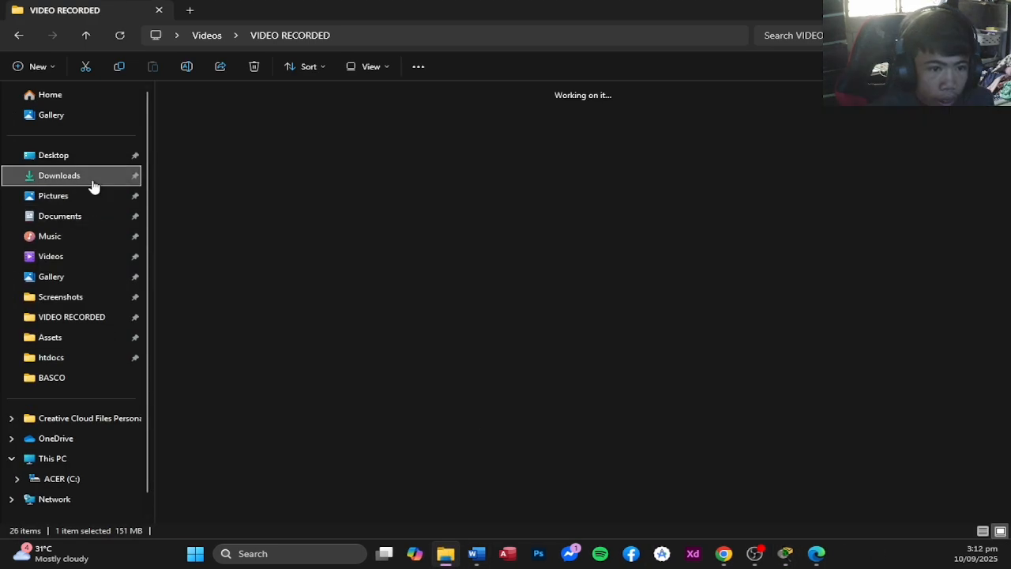
double_click(542, 140)
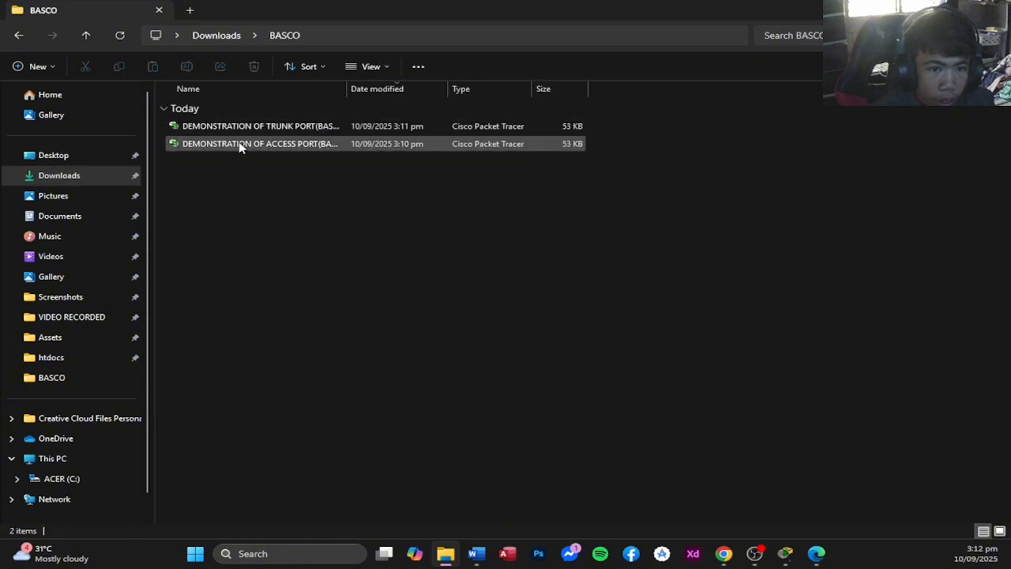
Open the saved "DEMONSTRATION OF ACCESS PORT" file, sign in to Cisco Networking Academy with Google, and close the browser.
double_click(241, 146)
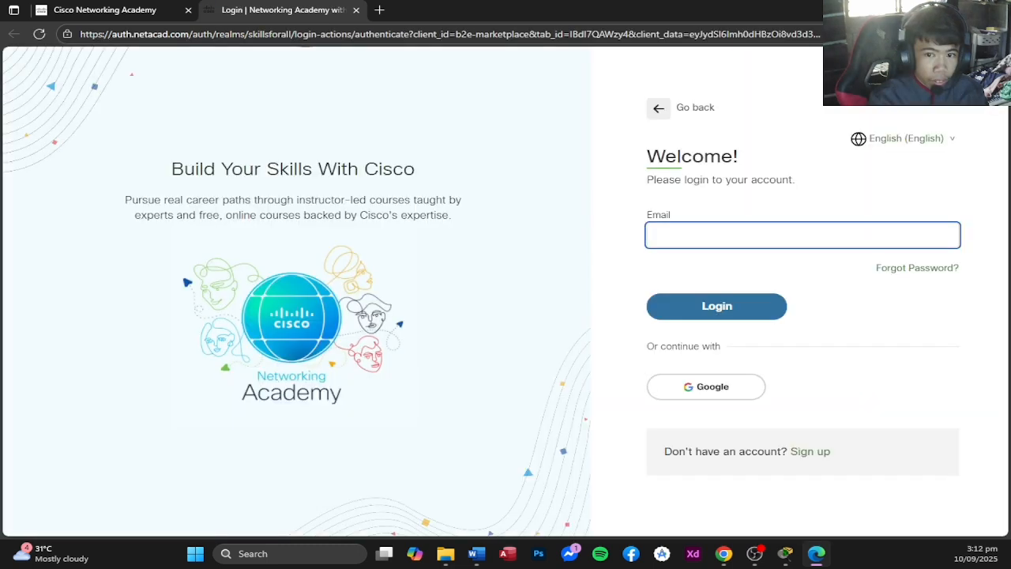
click(728, 386)
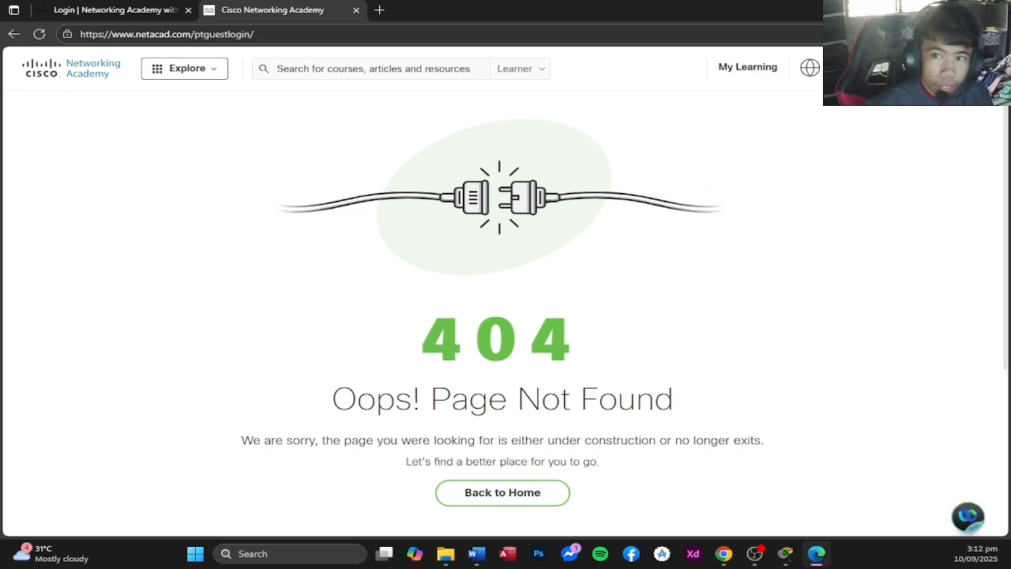
click(992, 10)
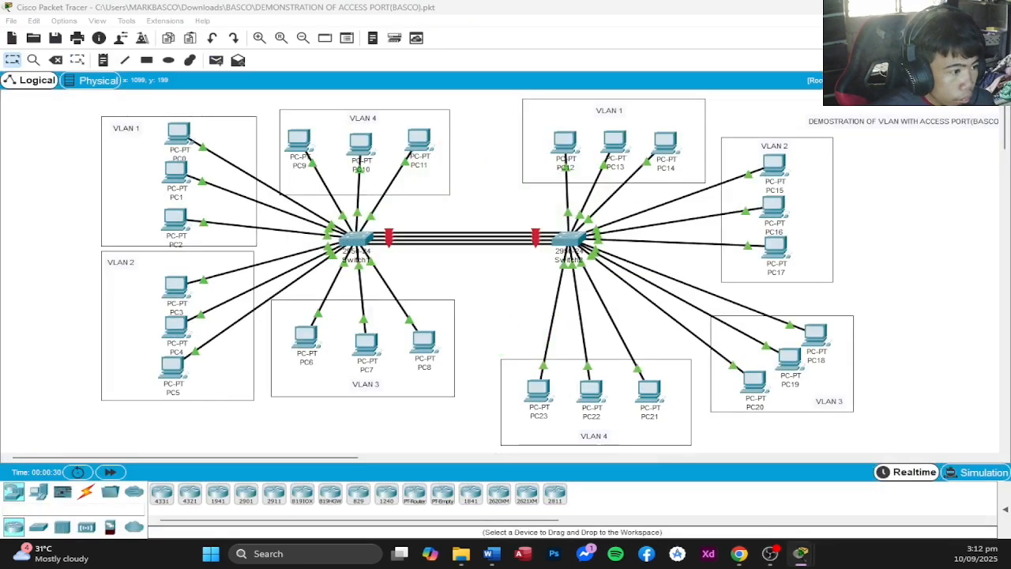